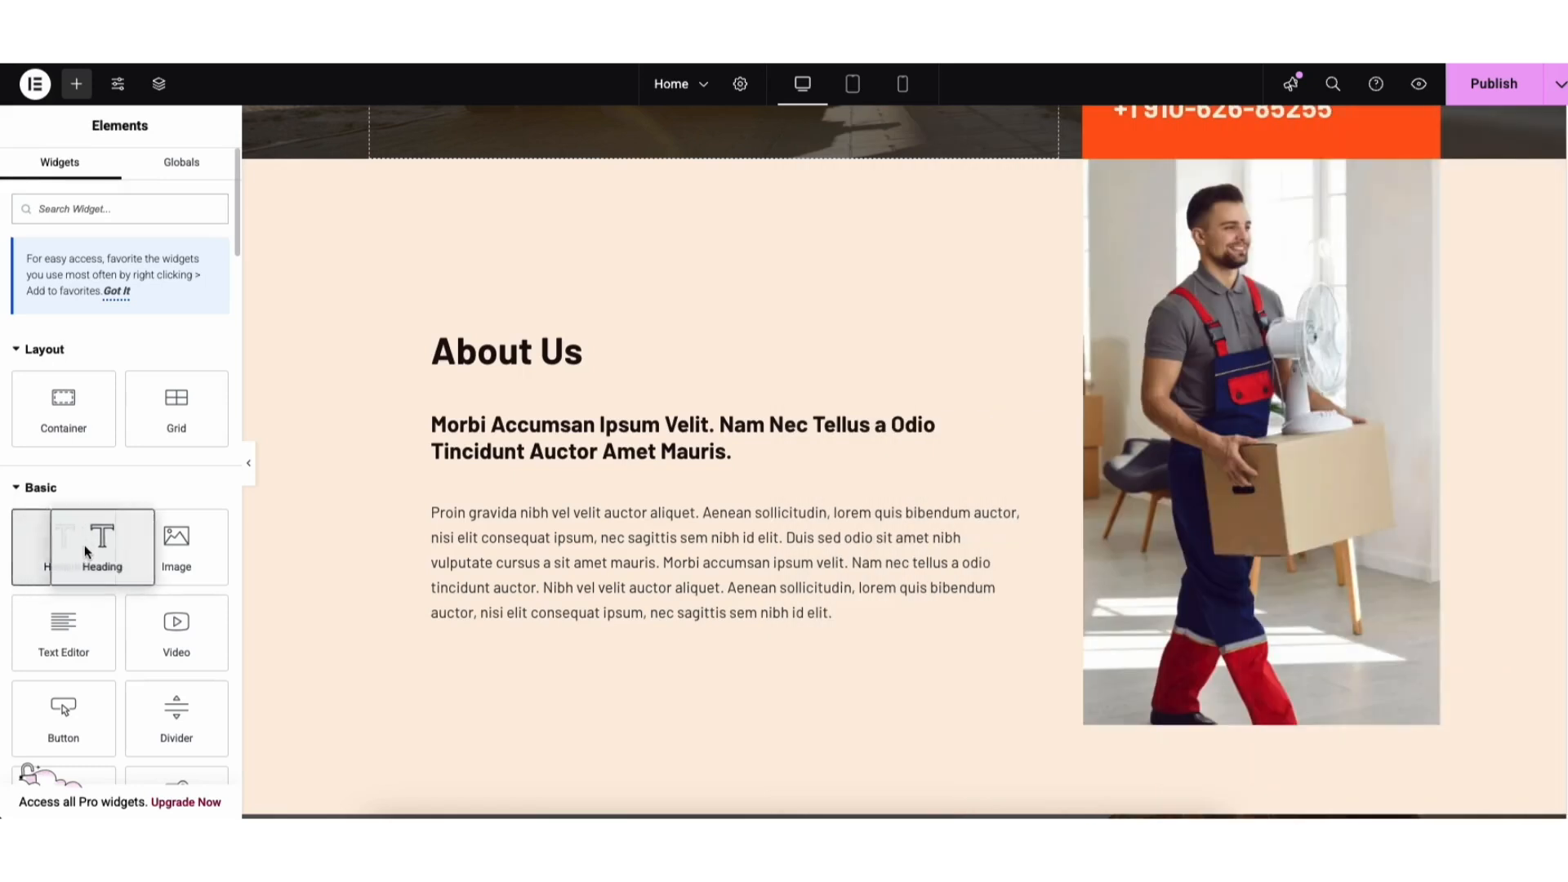
left_click_drag(532, 512, 522, 510)
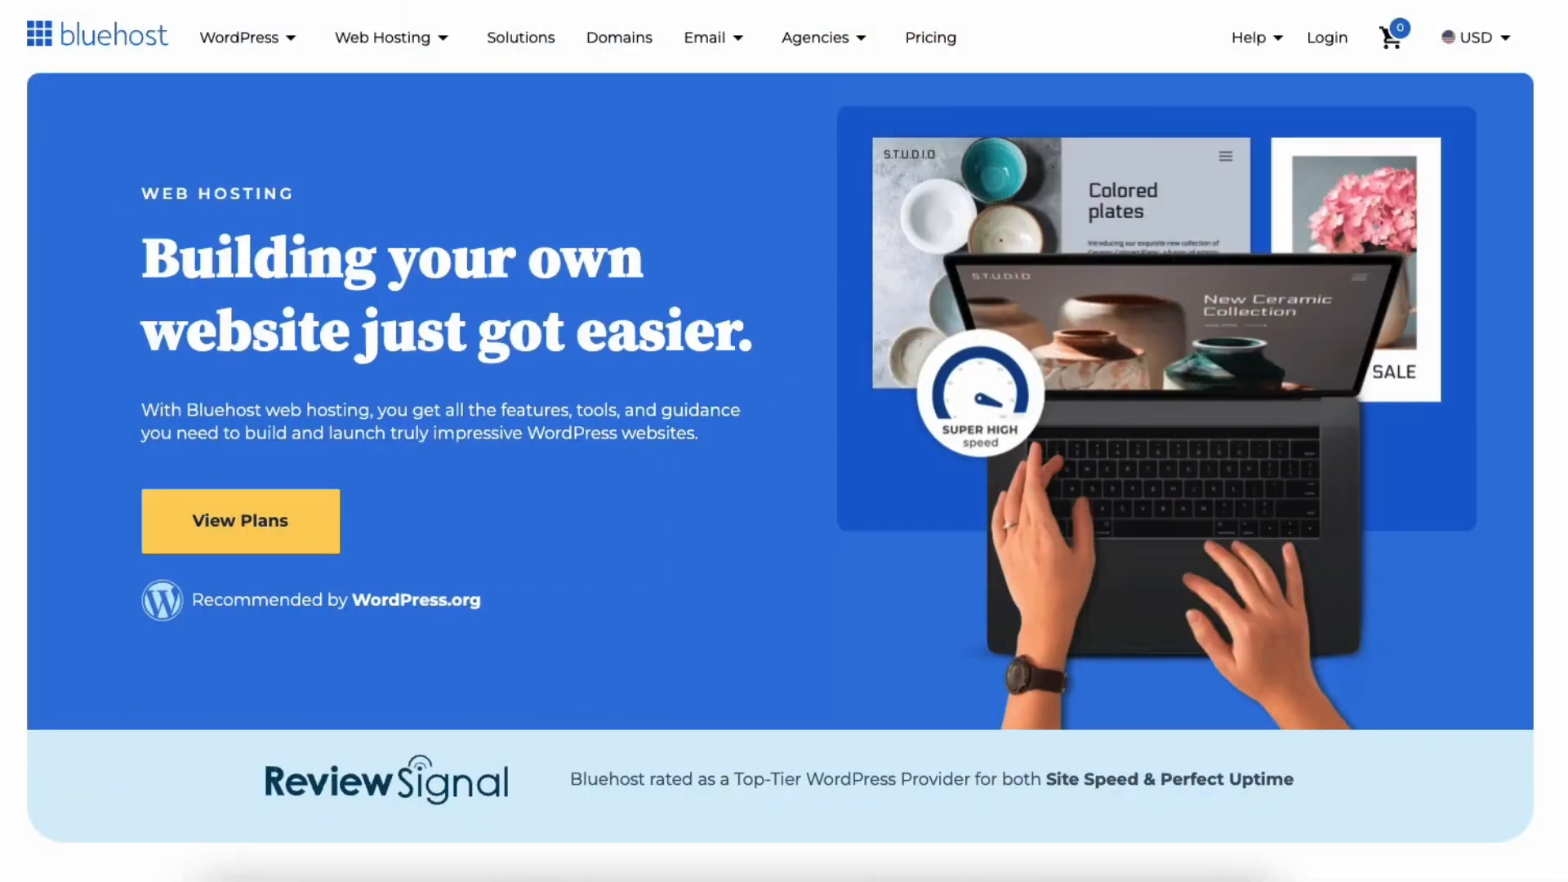
Step: Look through the Bluehost web hosting page and home page, including the plan features and pricing sections
scroll(784, 441, "down", 13)
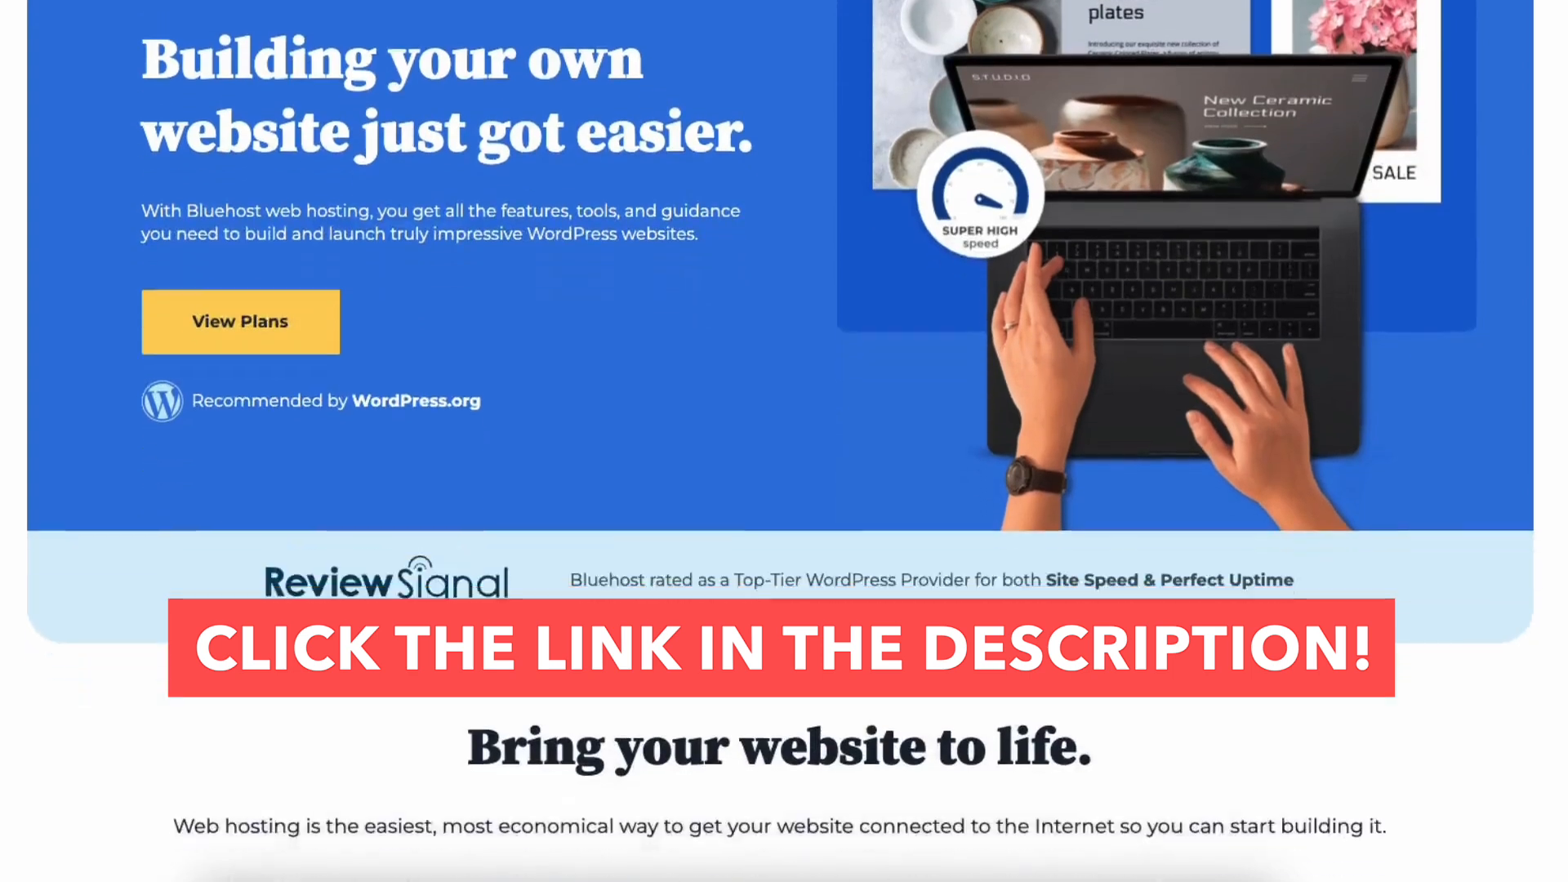
scroll(784, 441, "down", 15)
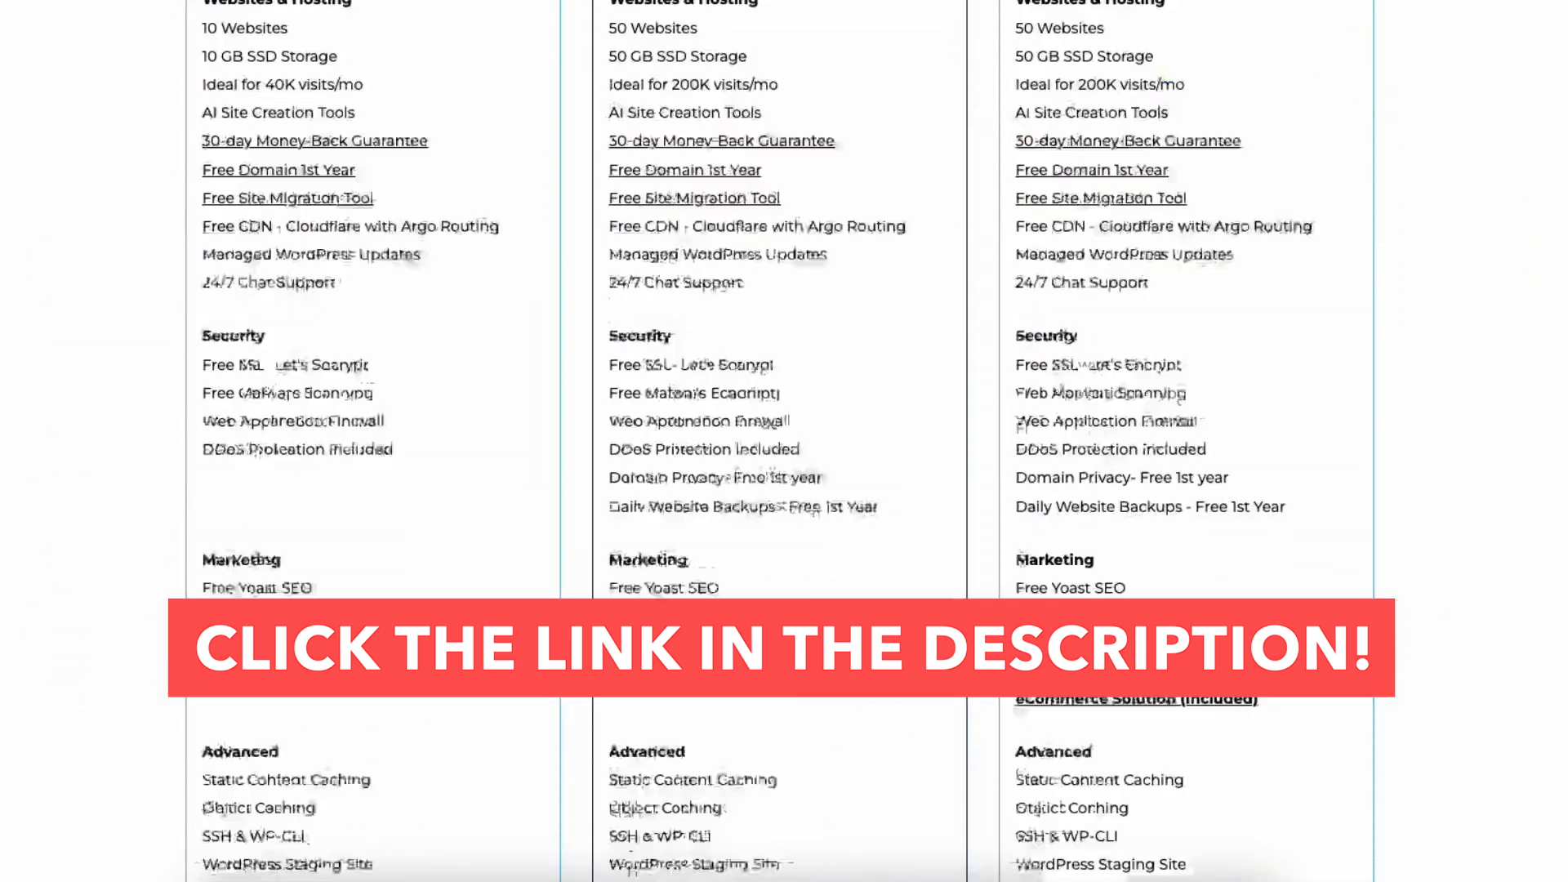
scroll(784, 441, "down", 10)
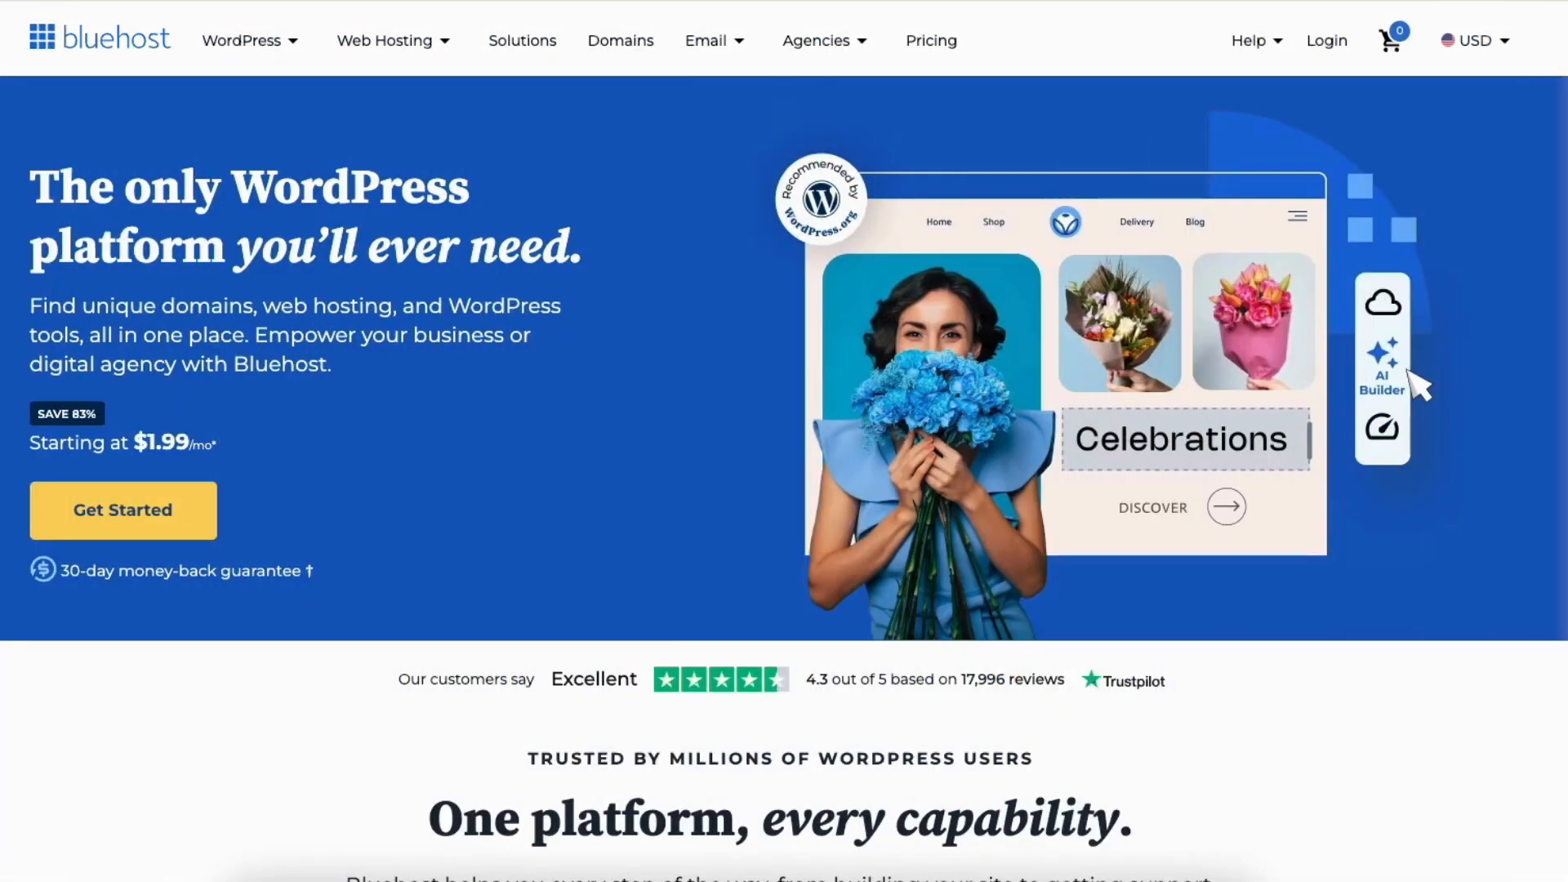
scroll(784, 441, "down", 5)
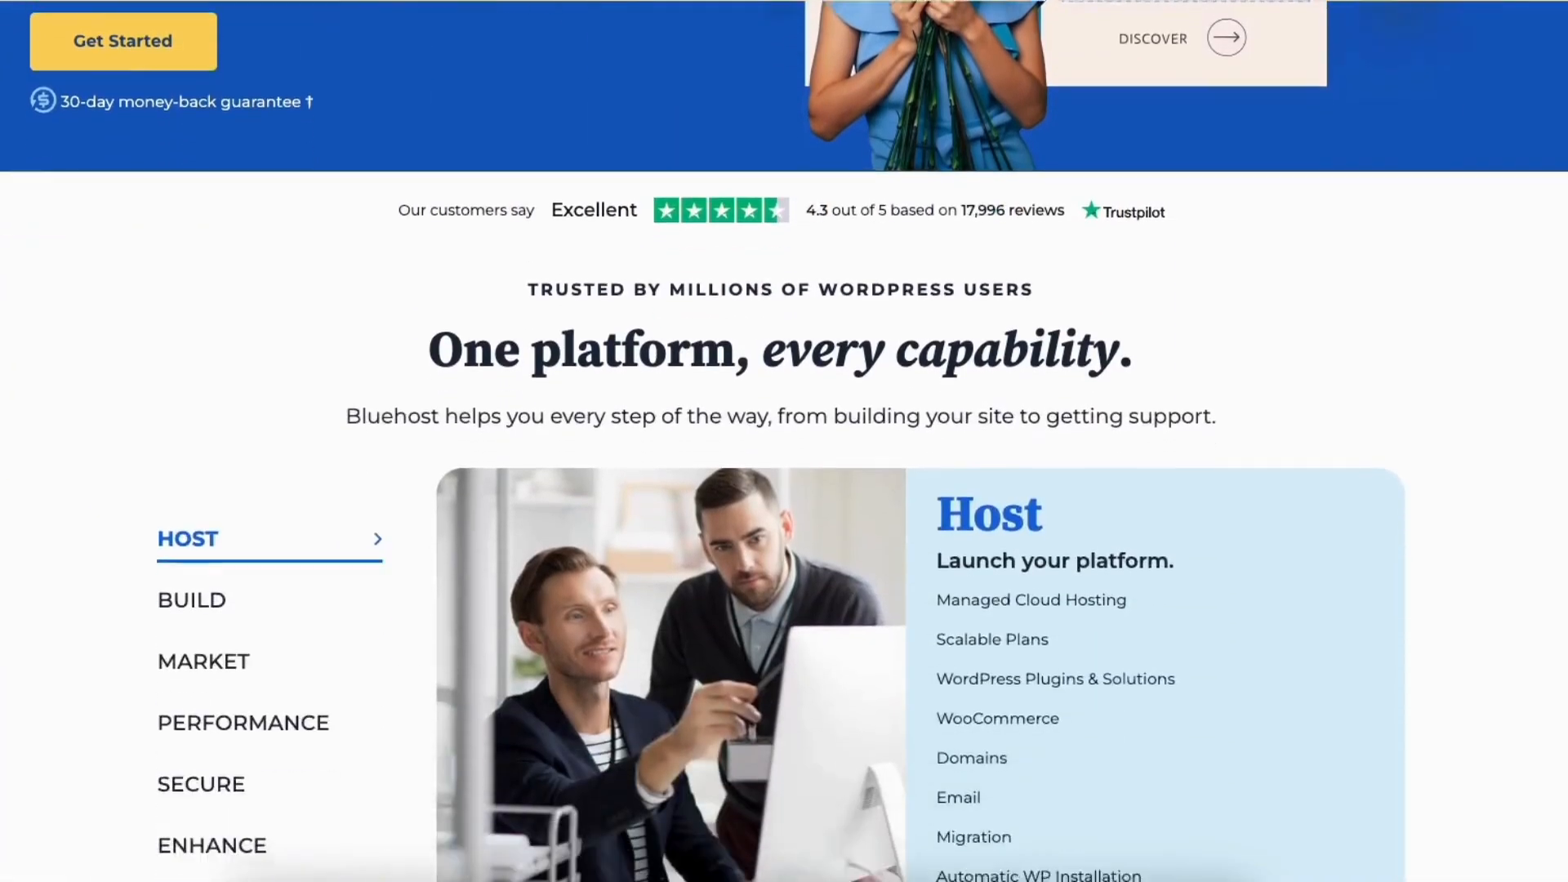
scroll(784, 441, "down", 20)
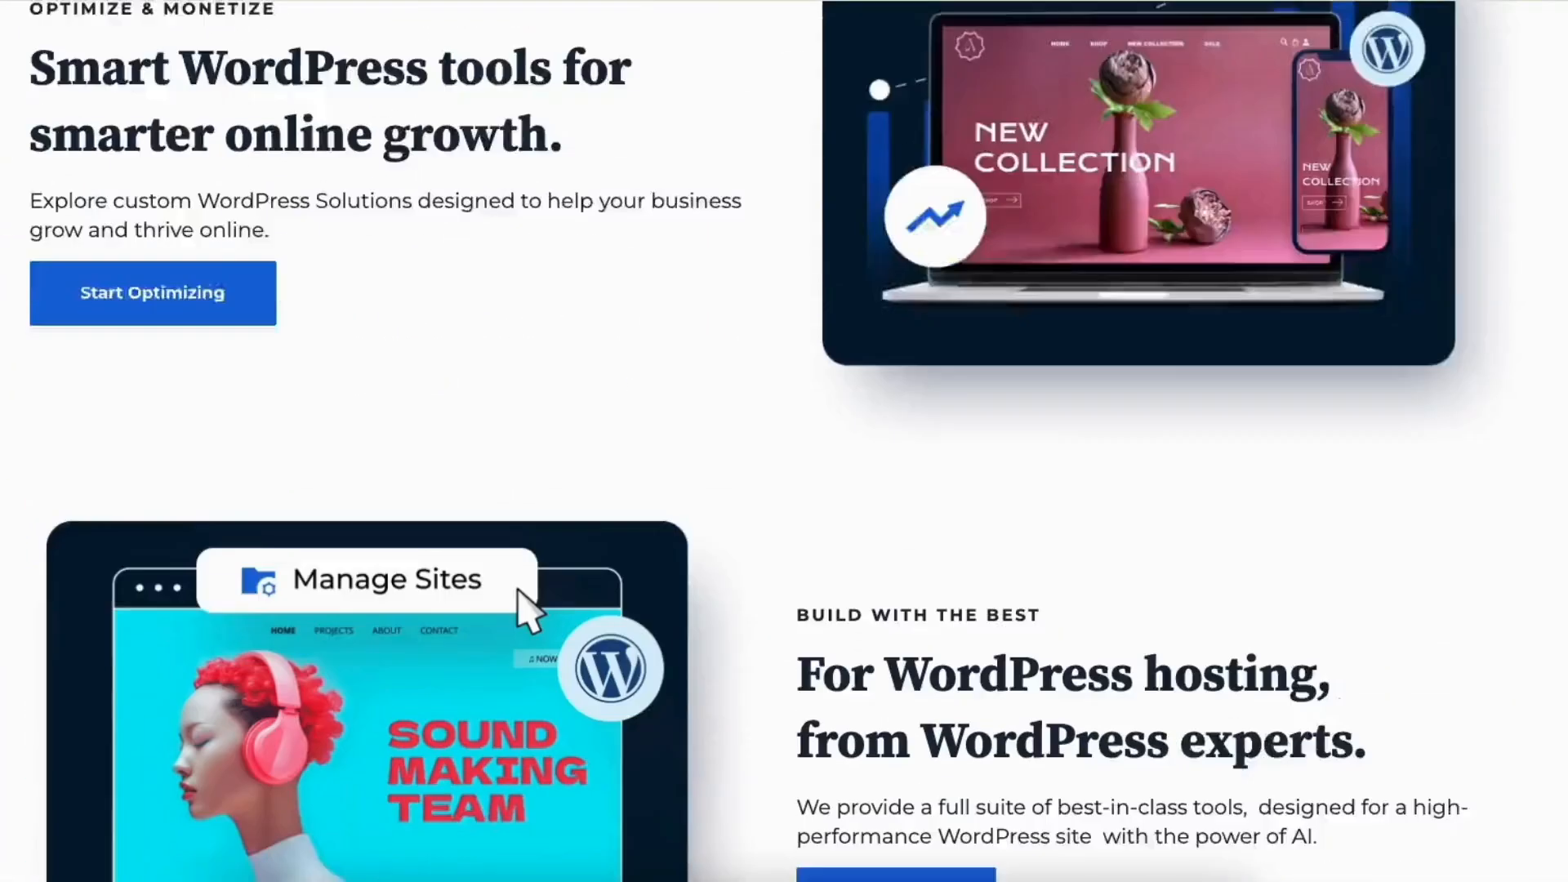
scroll(784, 441, "down", 20)
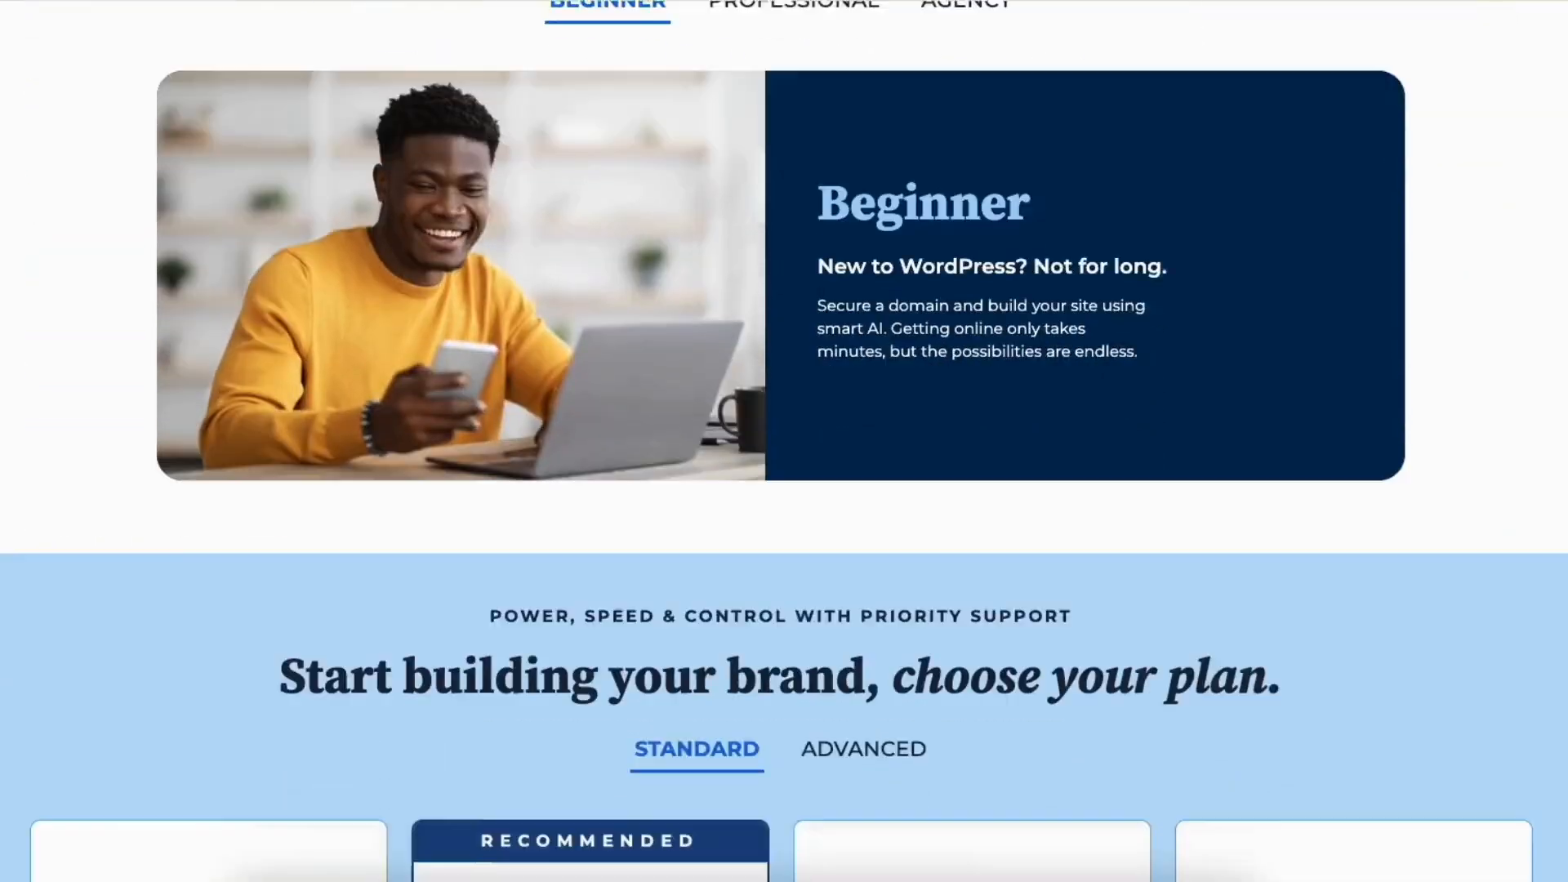
scroll(784, 441, "down", 5)
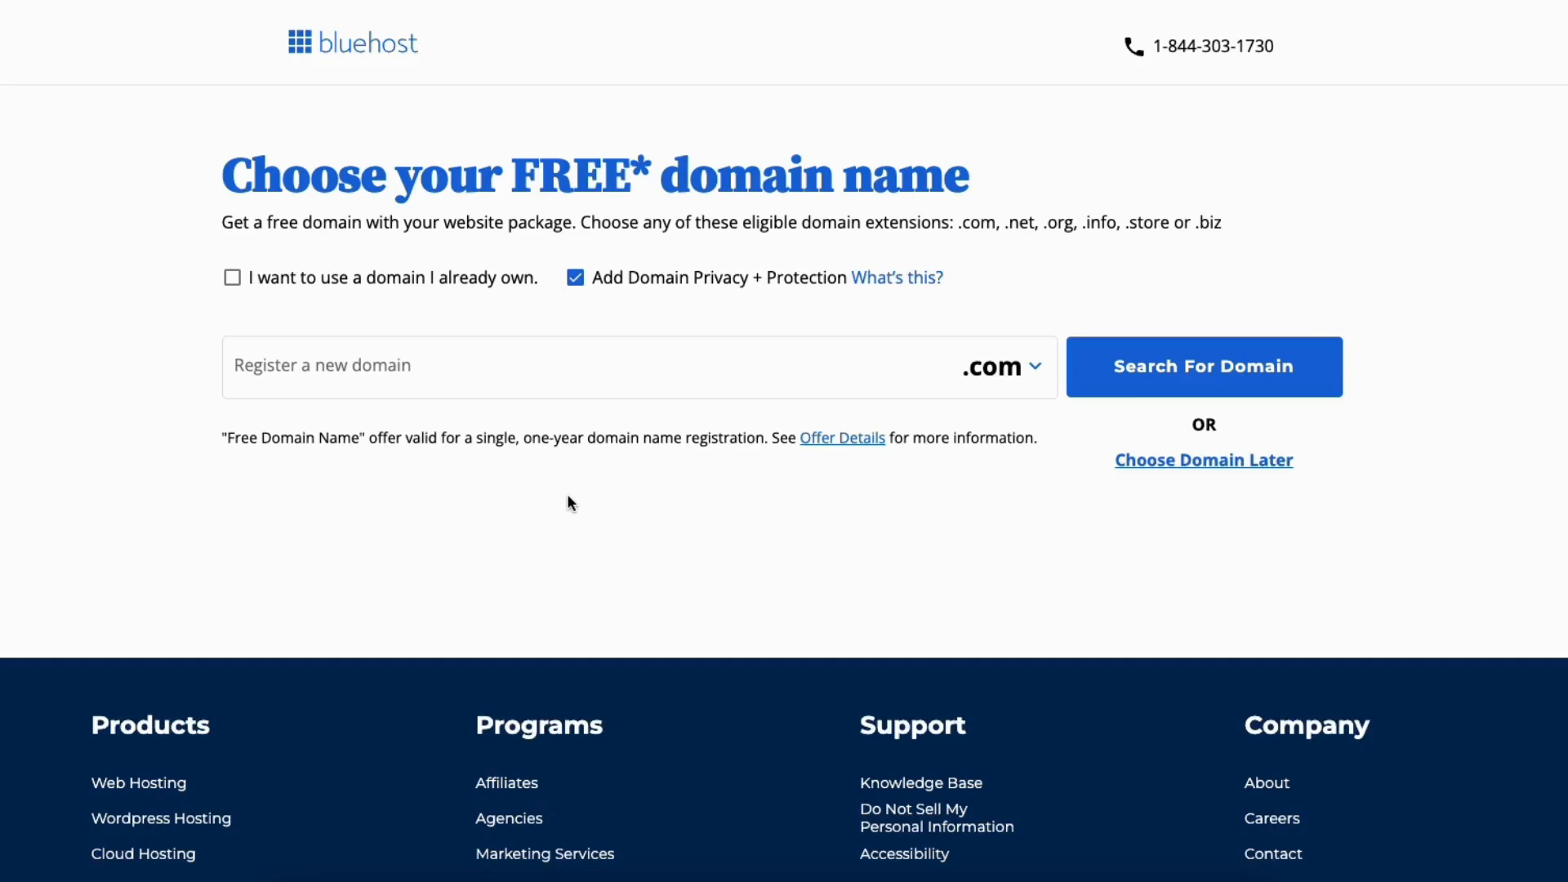
Step: Review the domain extensions offered for a new domain and the option to use a domain already owned
left_click(397, 367)
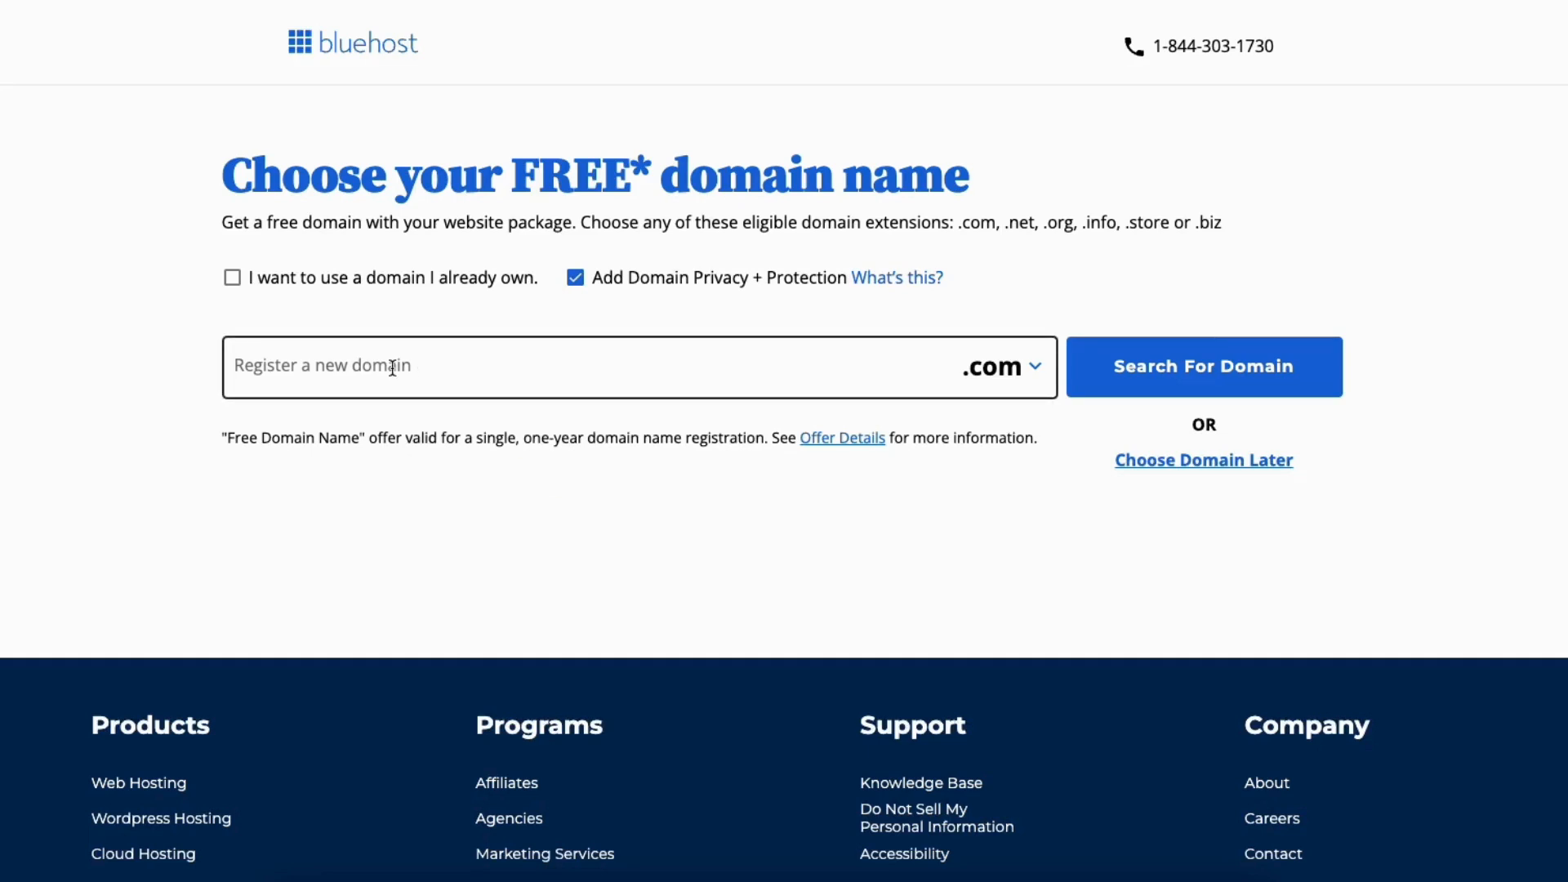
left_click(392, 368)
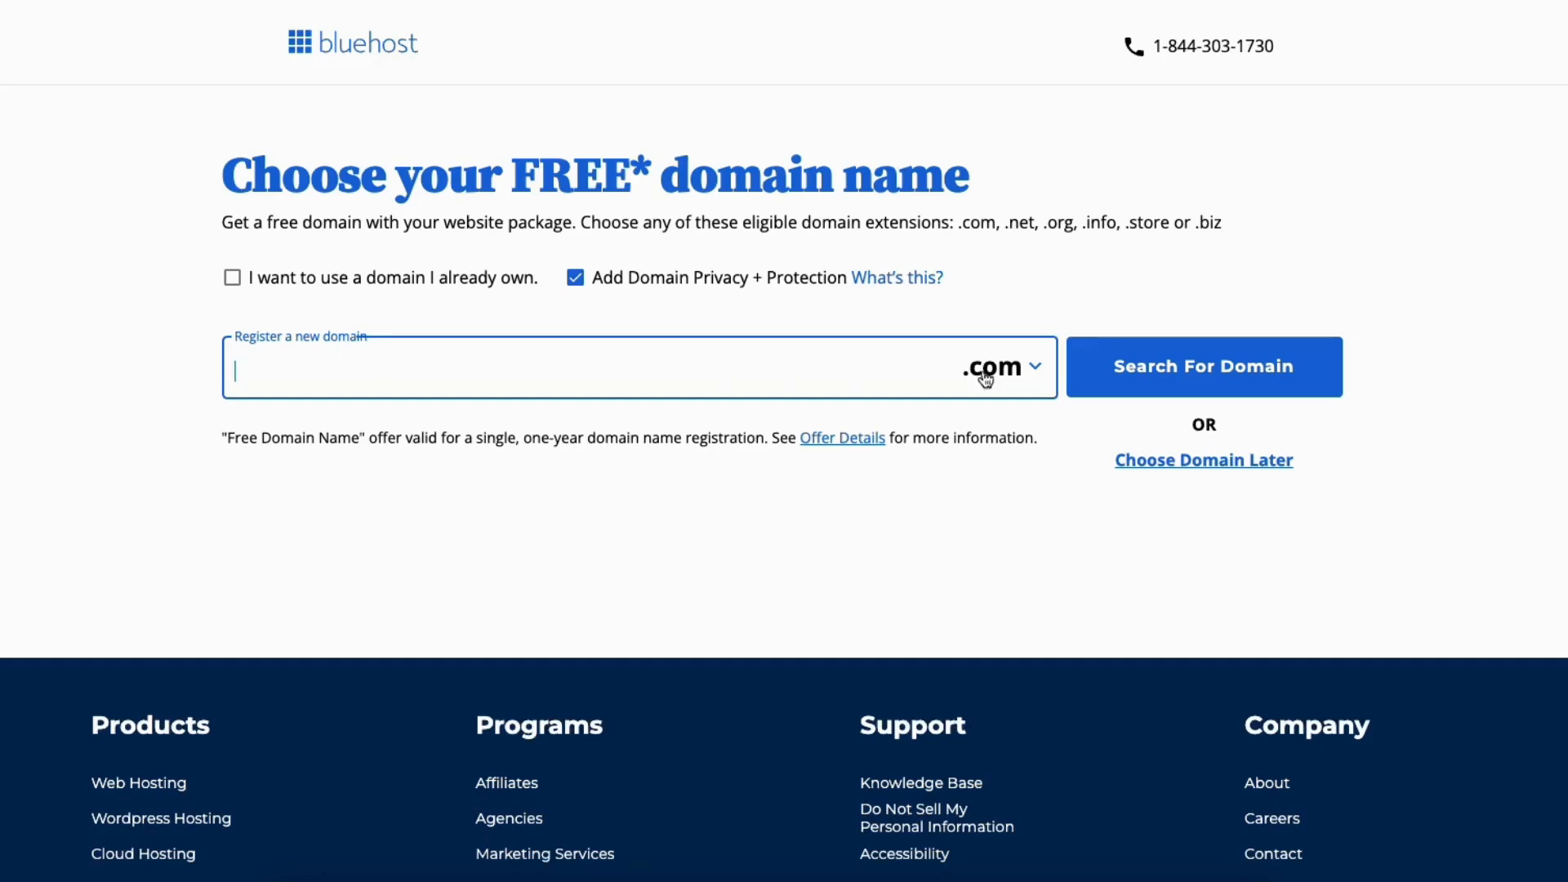
left_click(1011, 380)
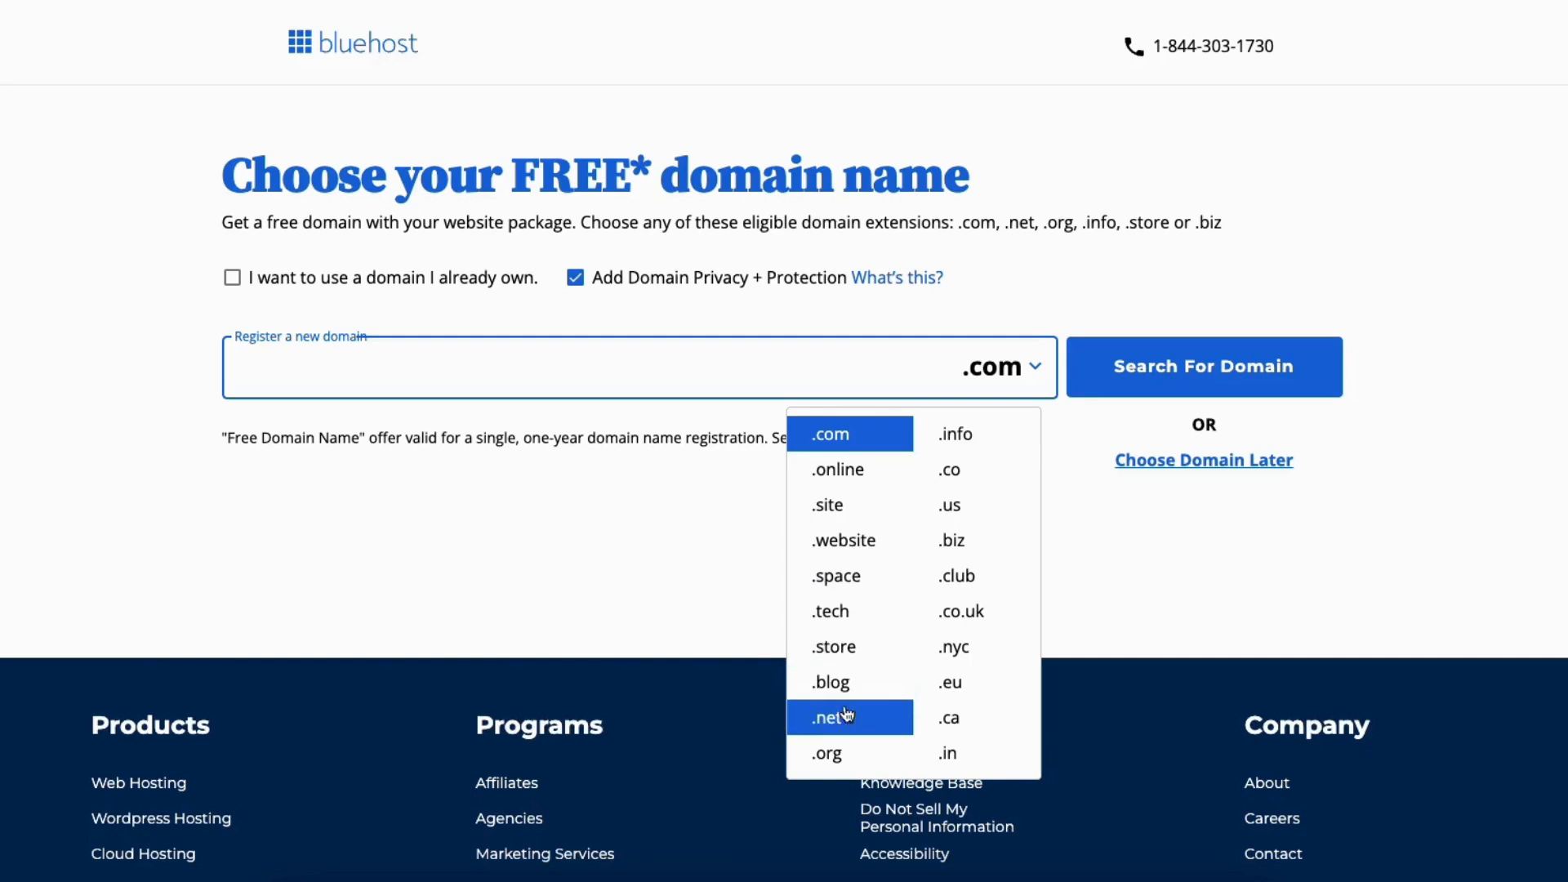
left_click(728, 511)
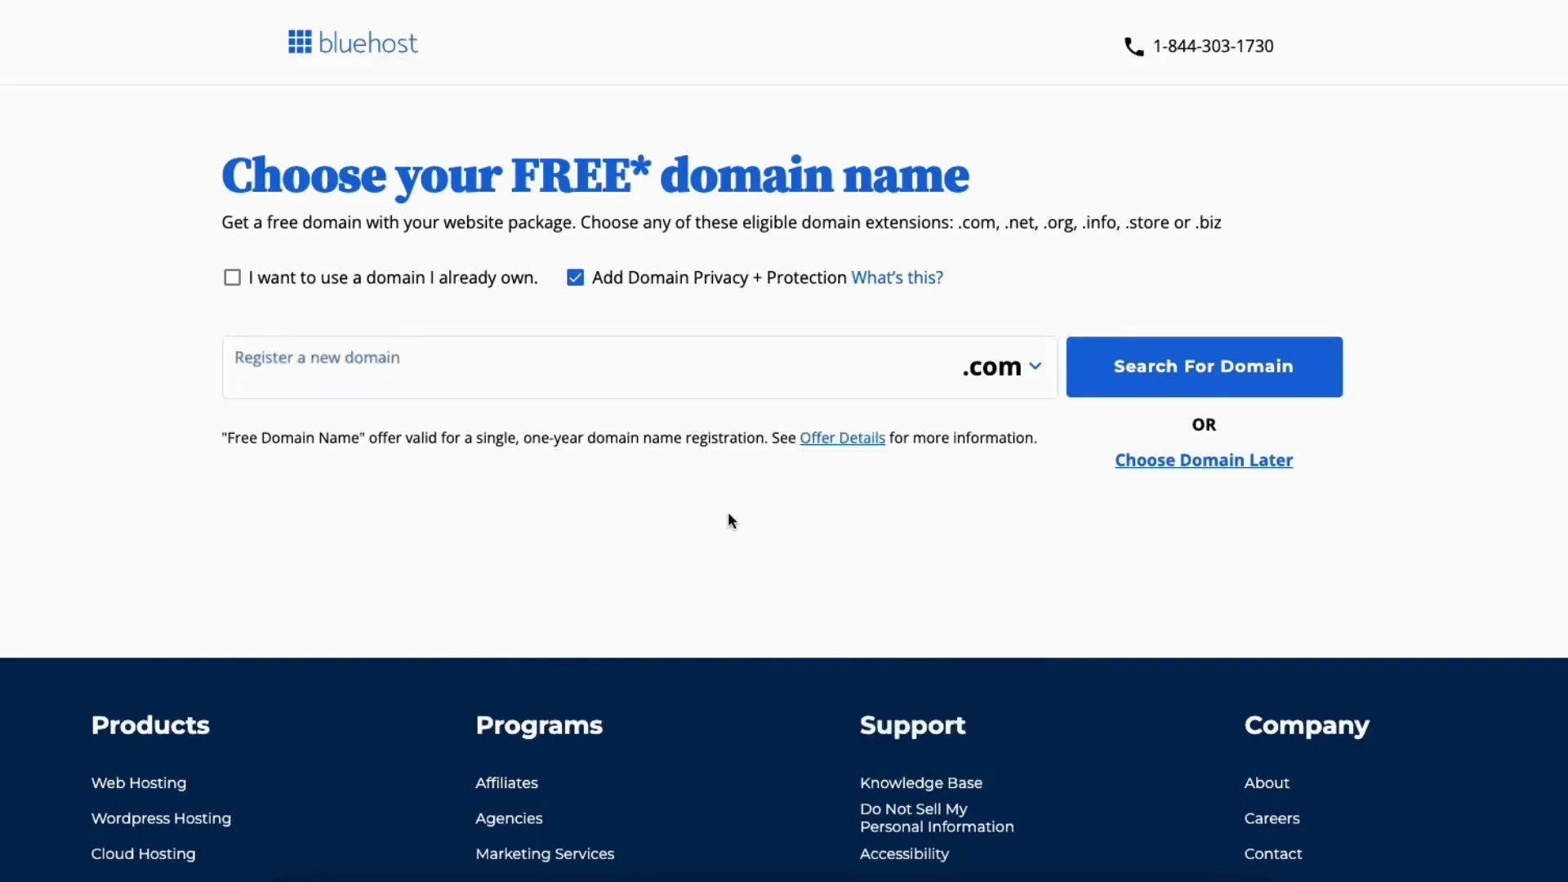
left_click(232, 278)
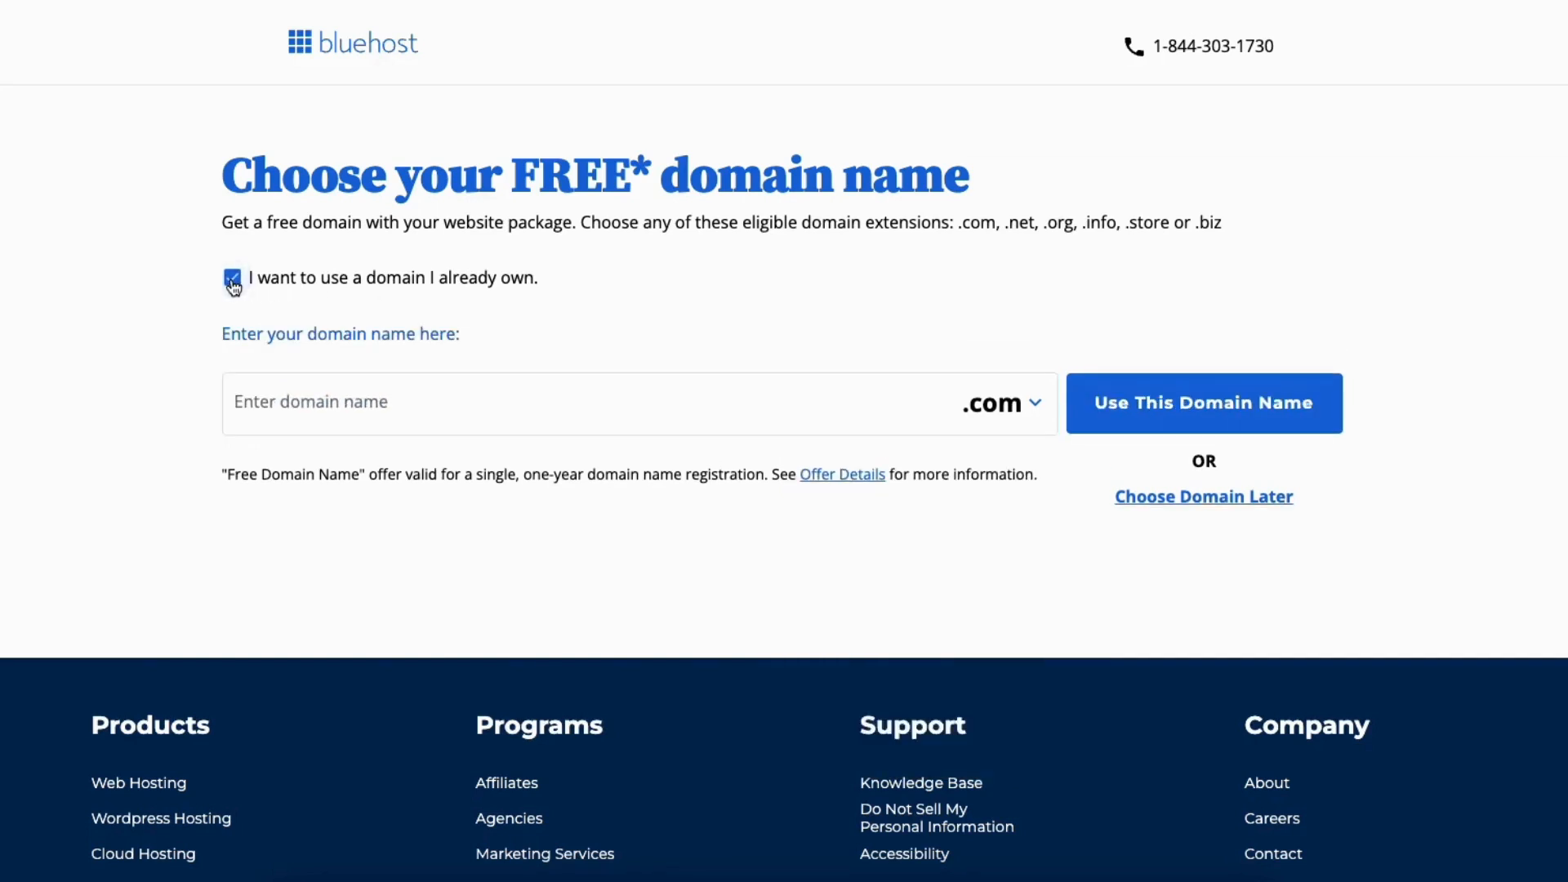
left_click(325, 405)
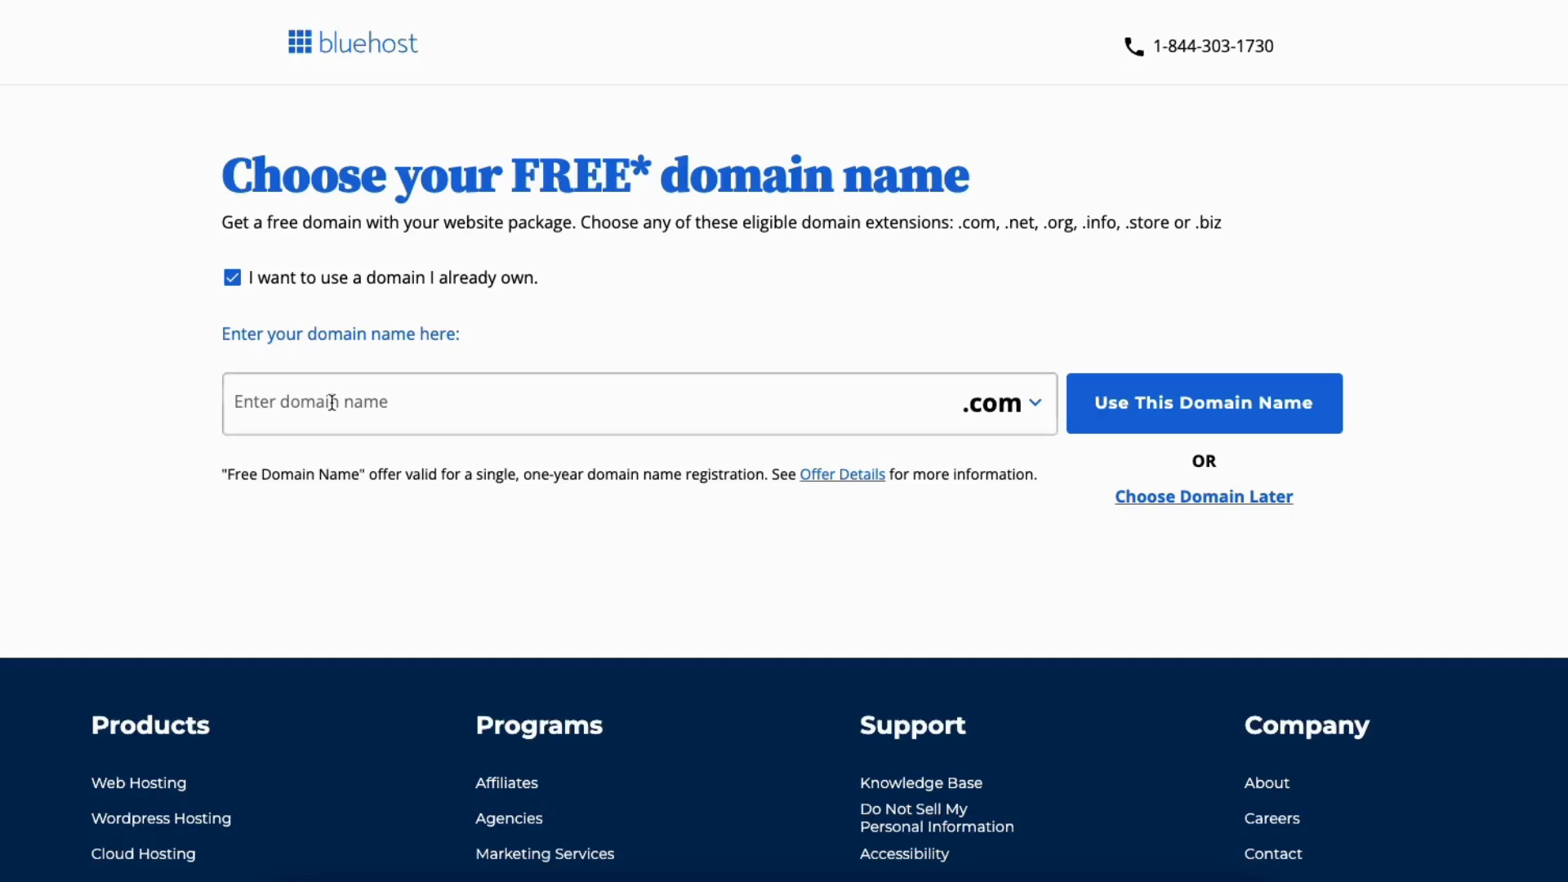
left_click(232, 278)
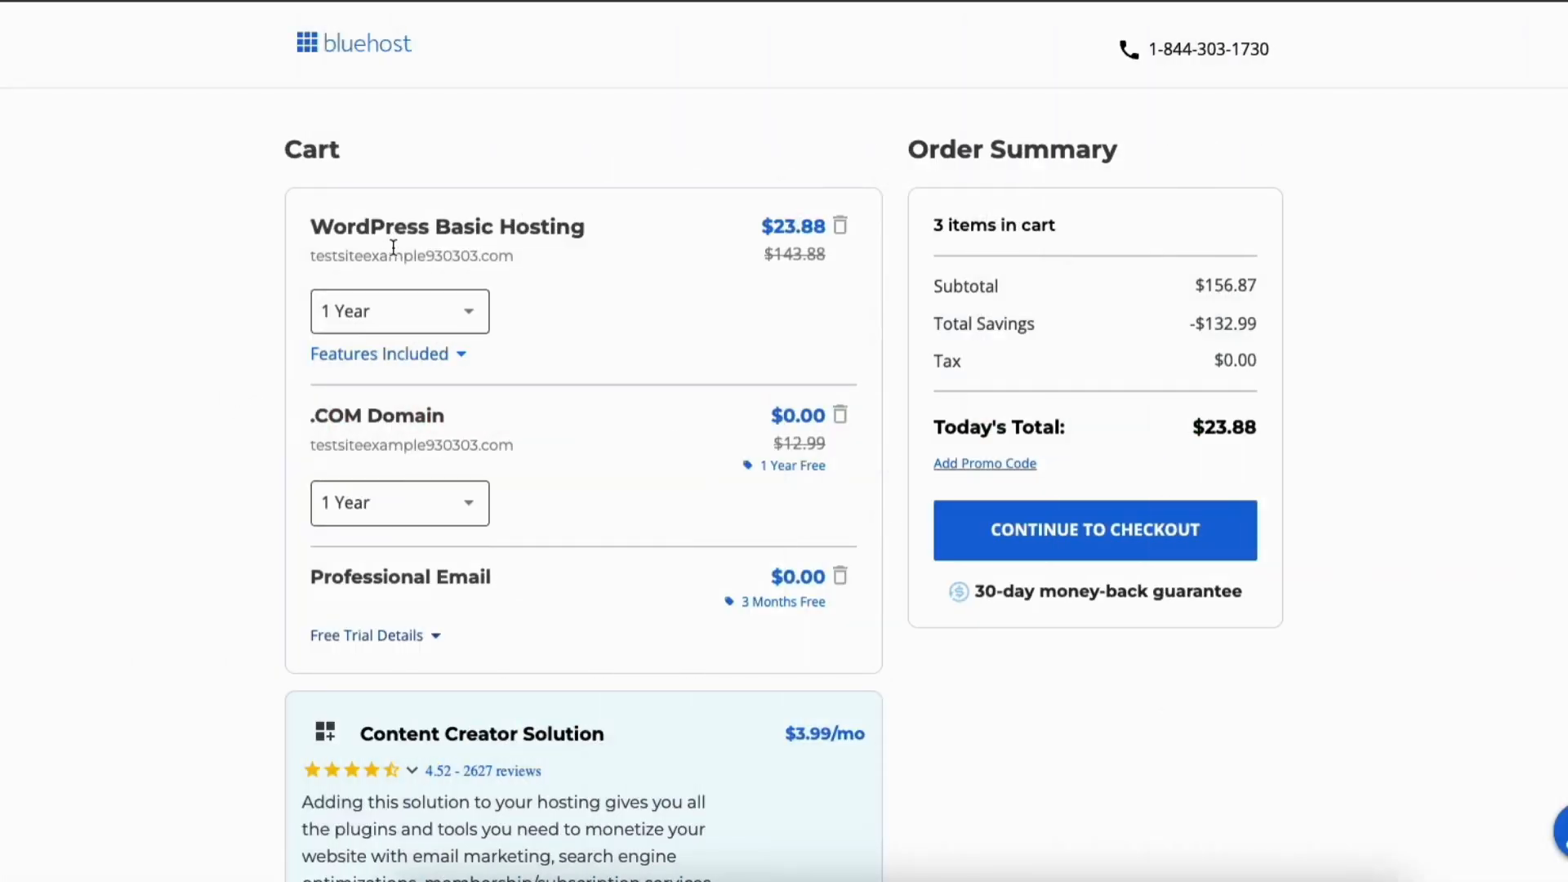
Step: Keep the WordPress Basic Hosting term at 1 Year and continue to checkout
left_click(433, 310)
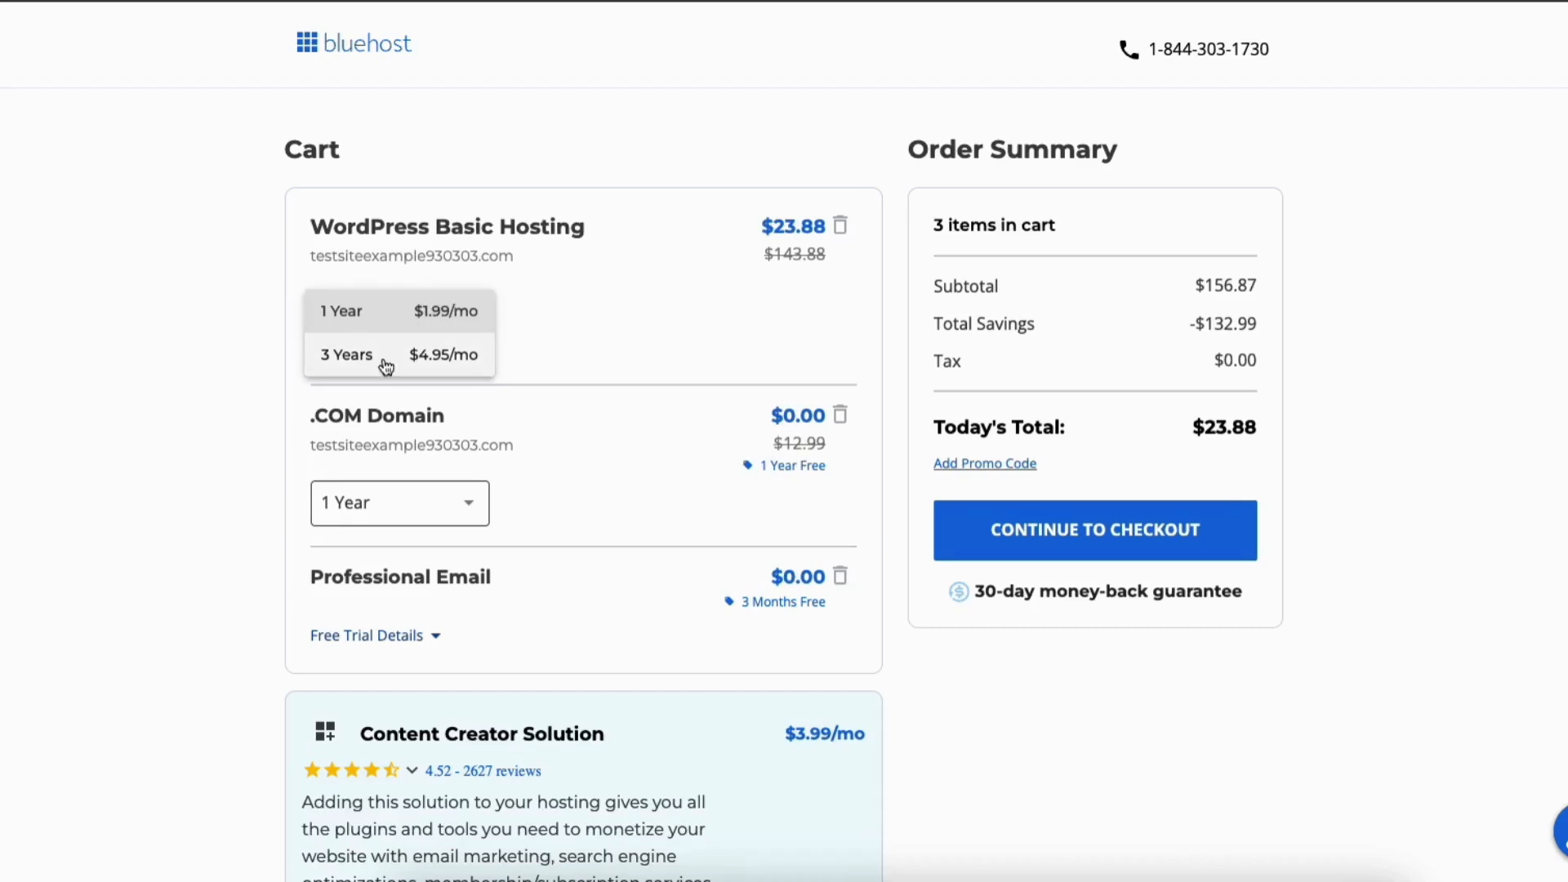
left_click(385, 326)
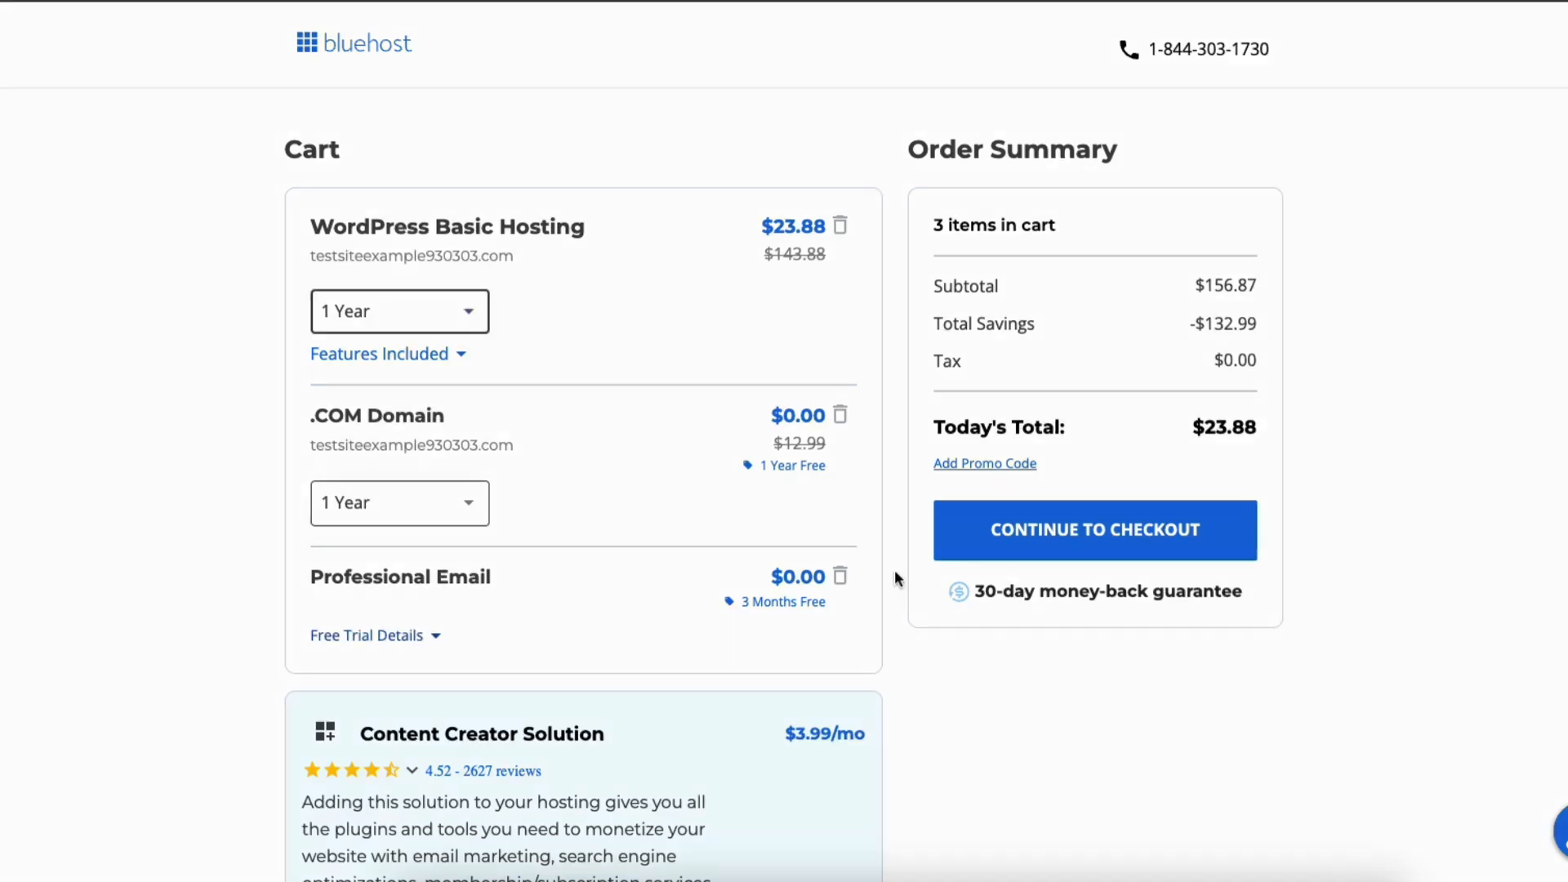
left_click(1011, 535)
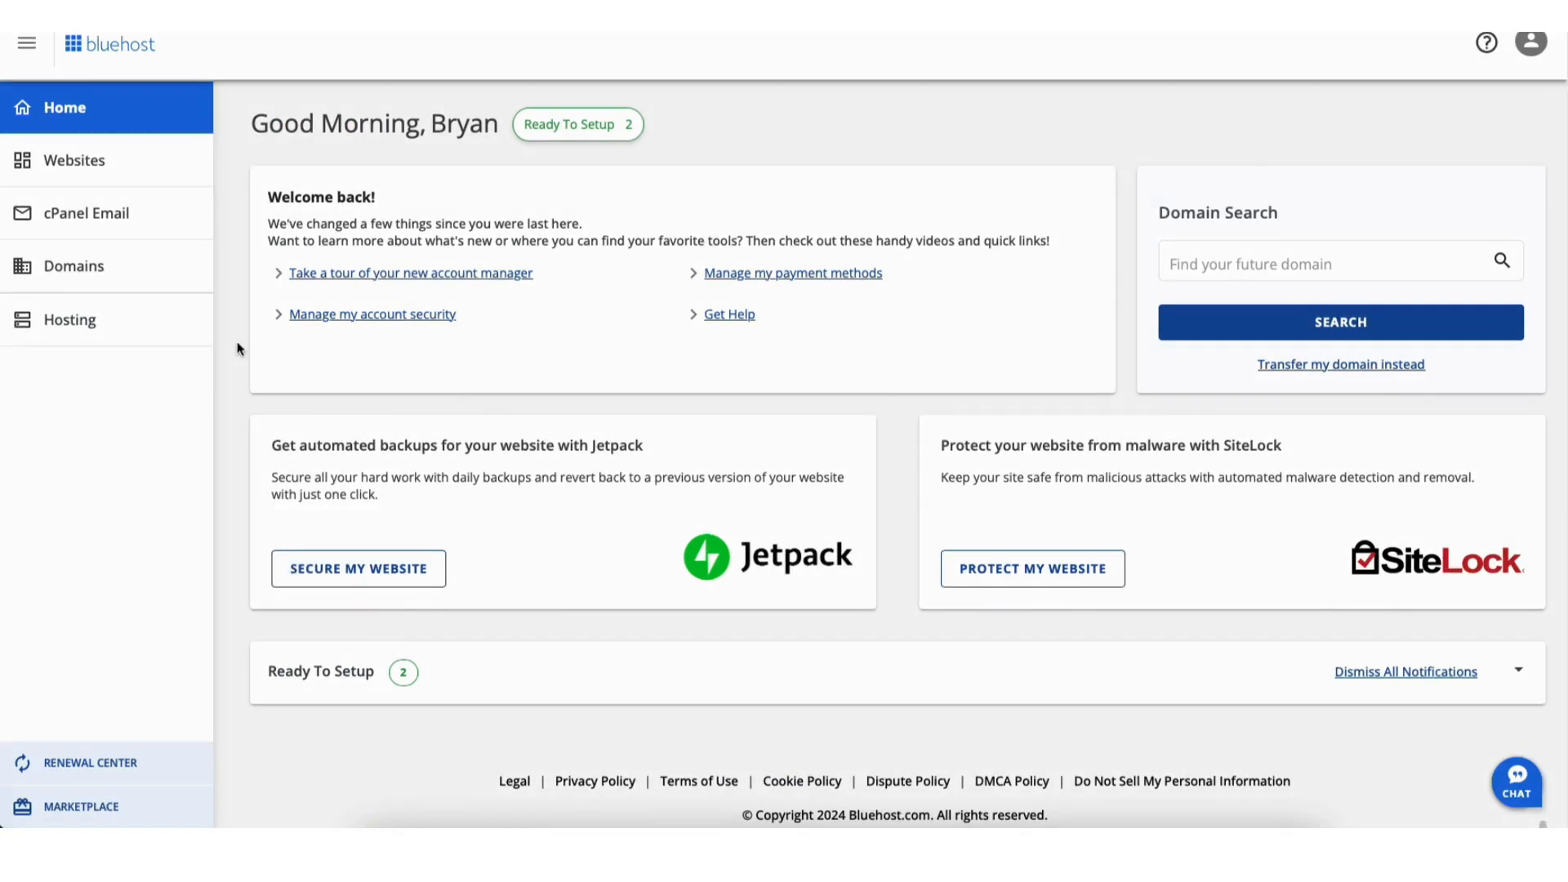
Step: Open the account's list of websites and go to the Welcome site's editing and settings options
left_click(81, 167)
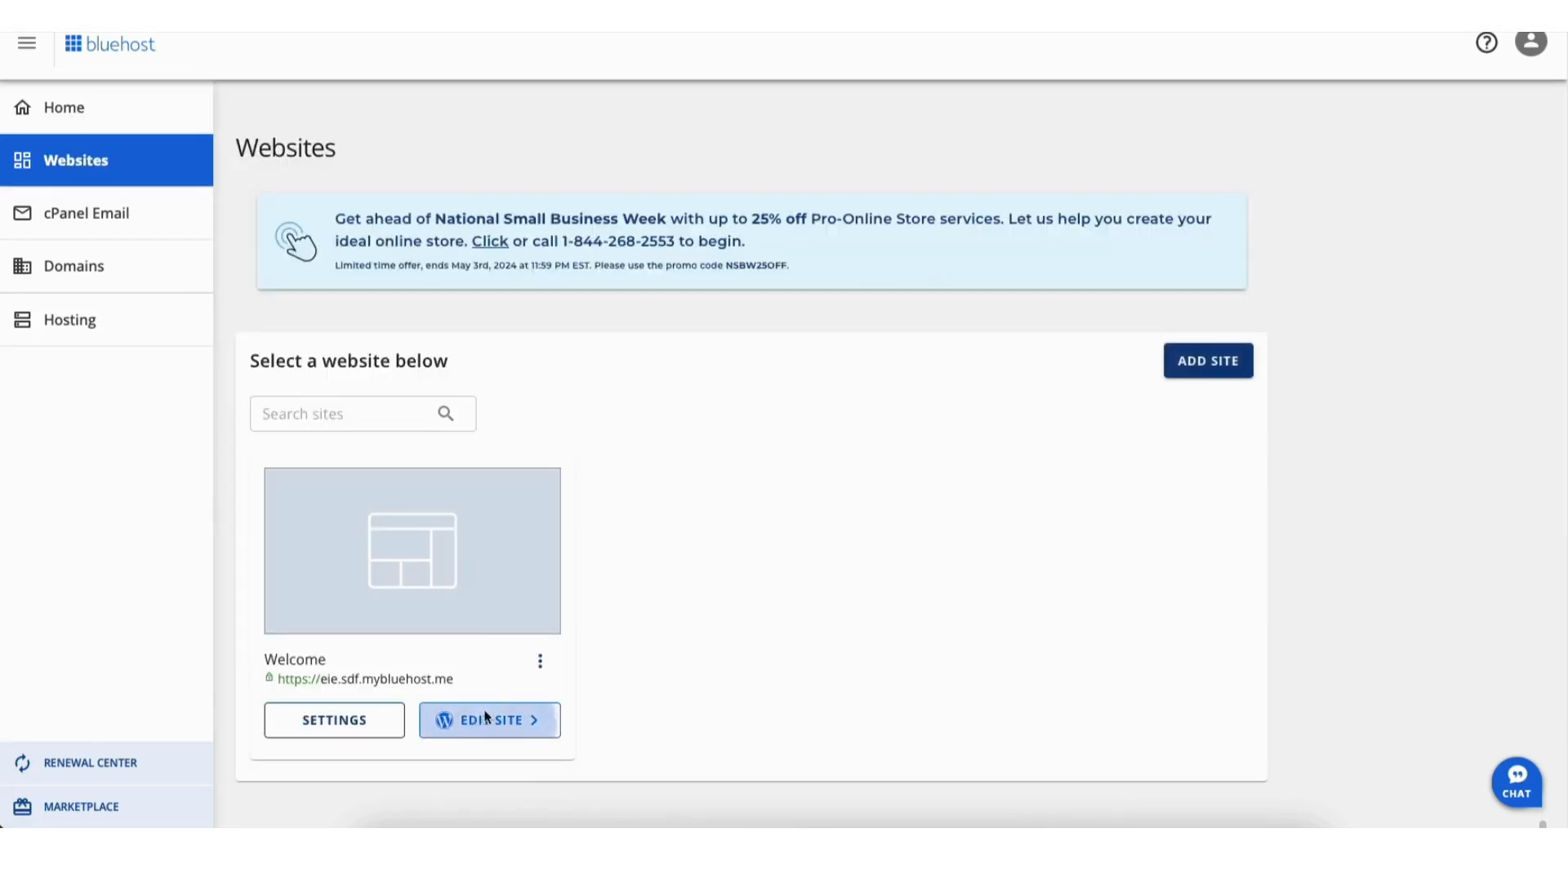
left_click(478, 723)
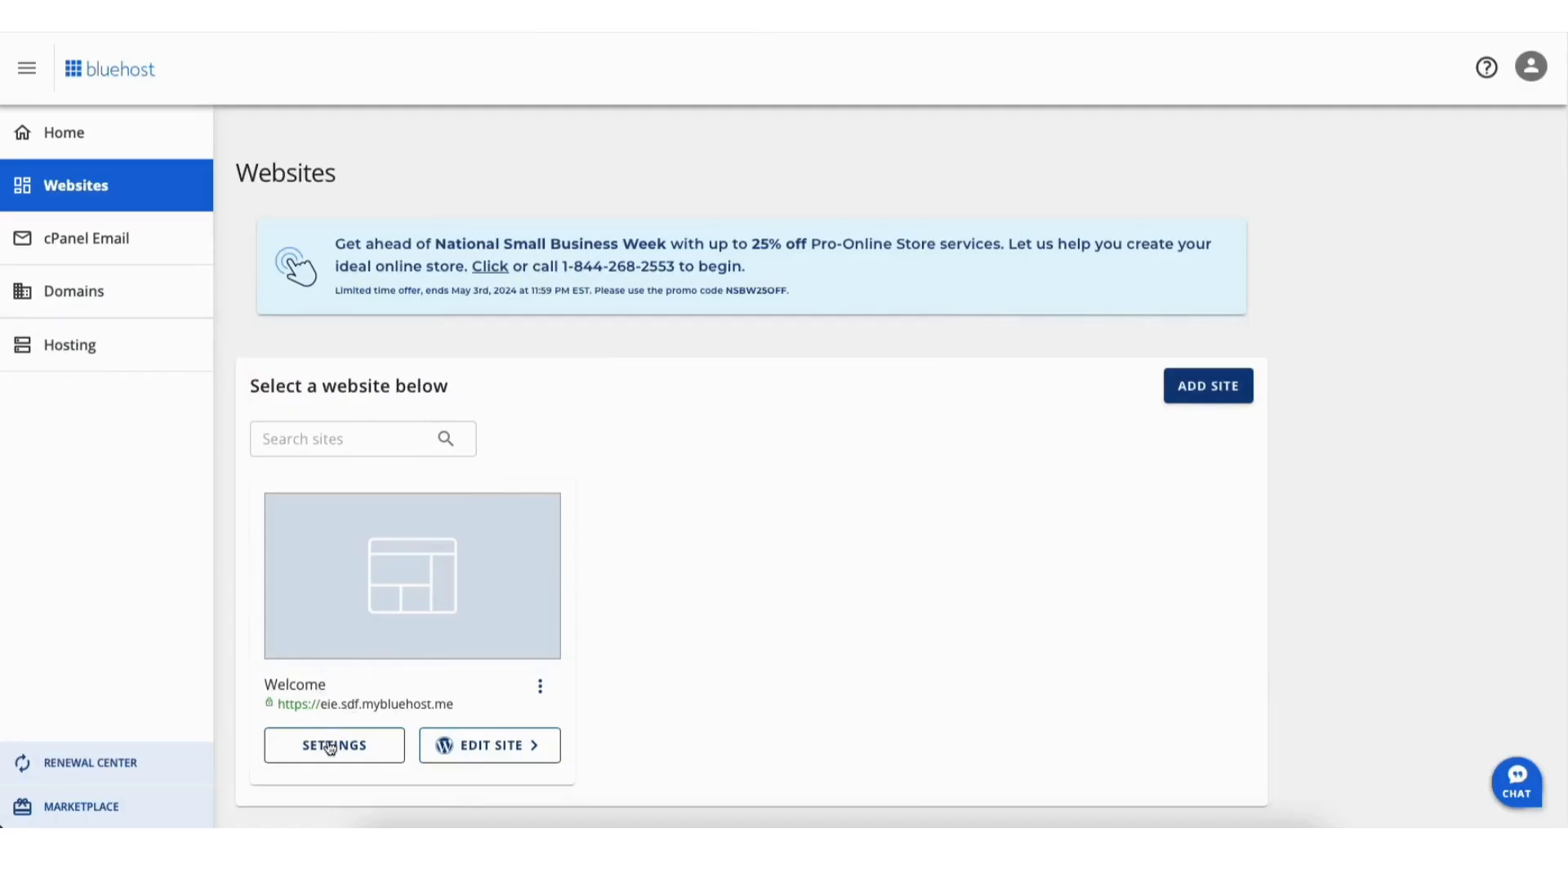
left_click(328, 746)
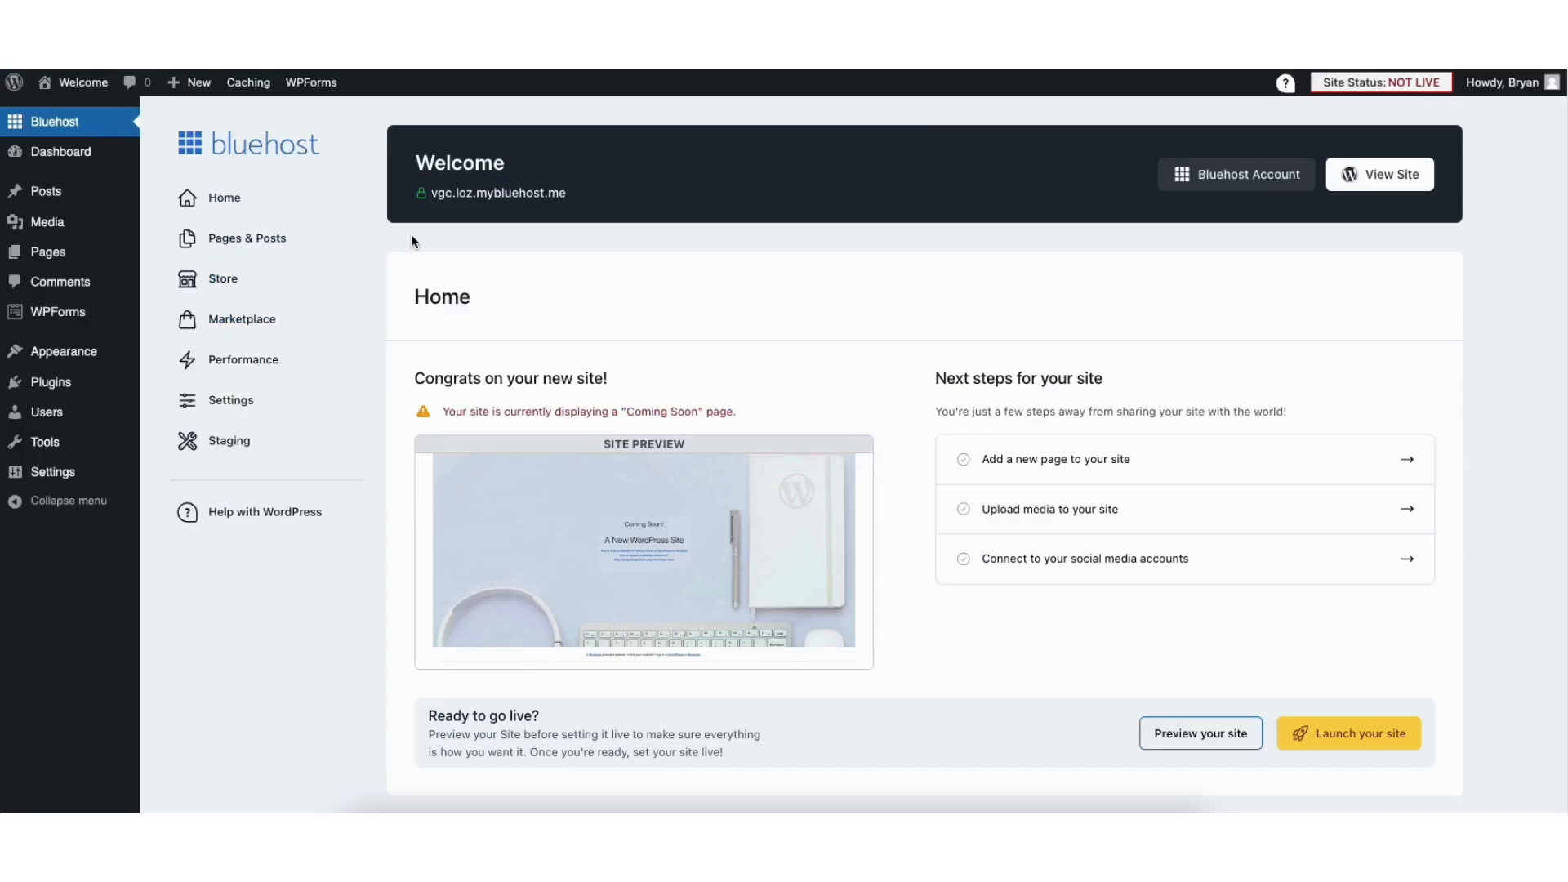
mouse_move(50, 477)
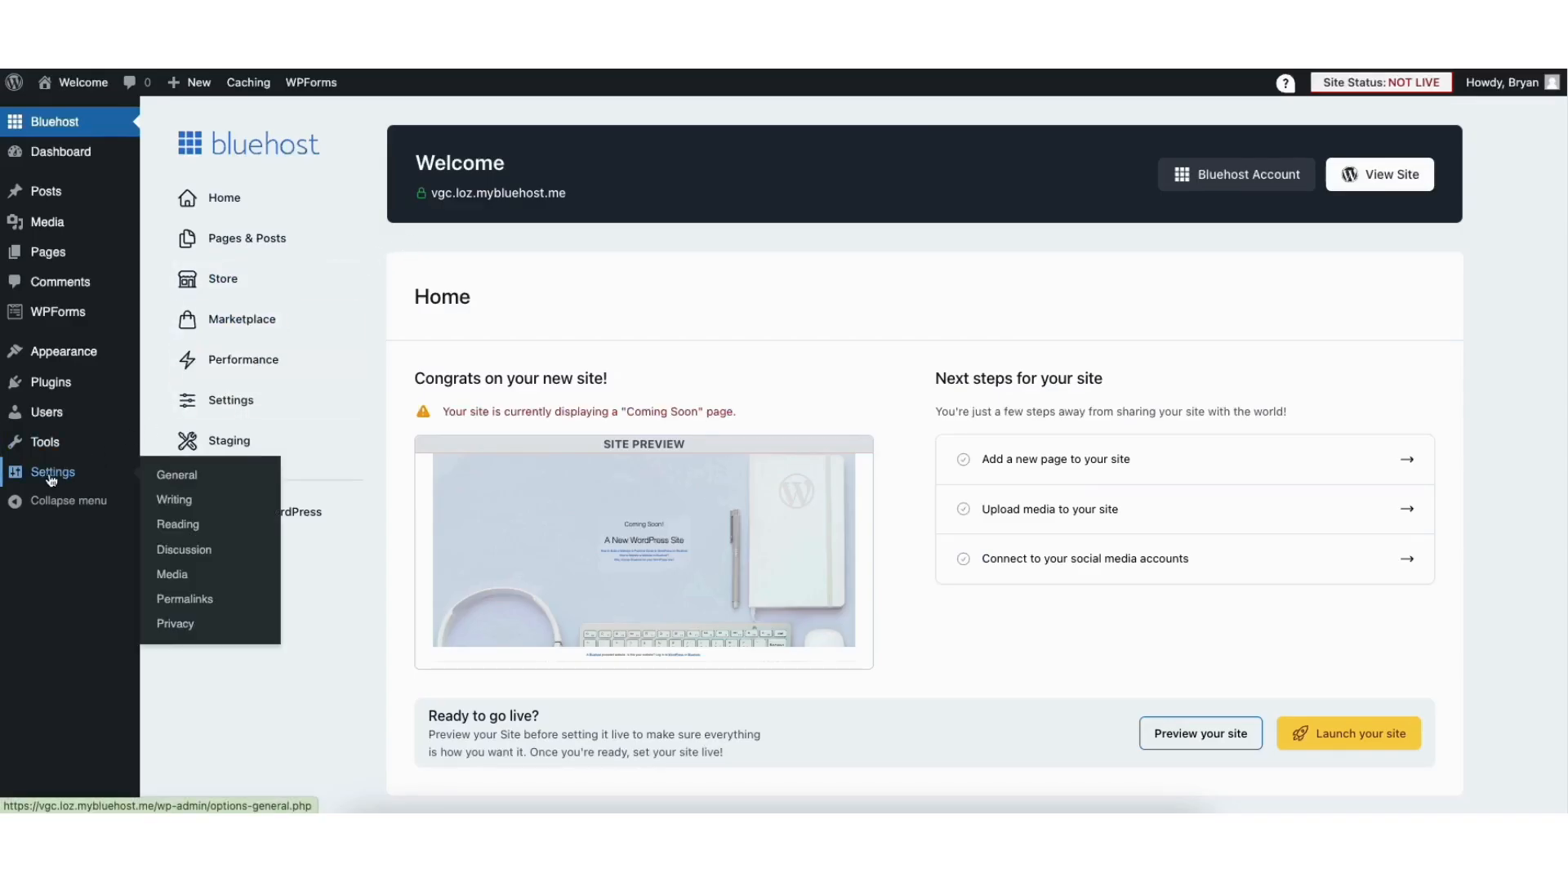
left_click(191, 480)
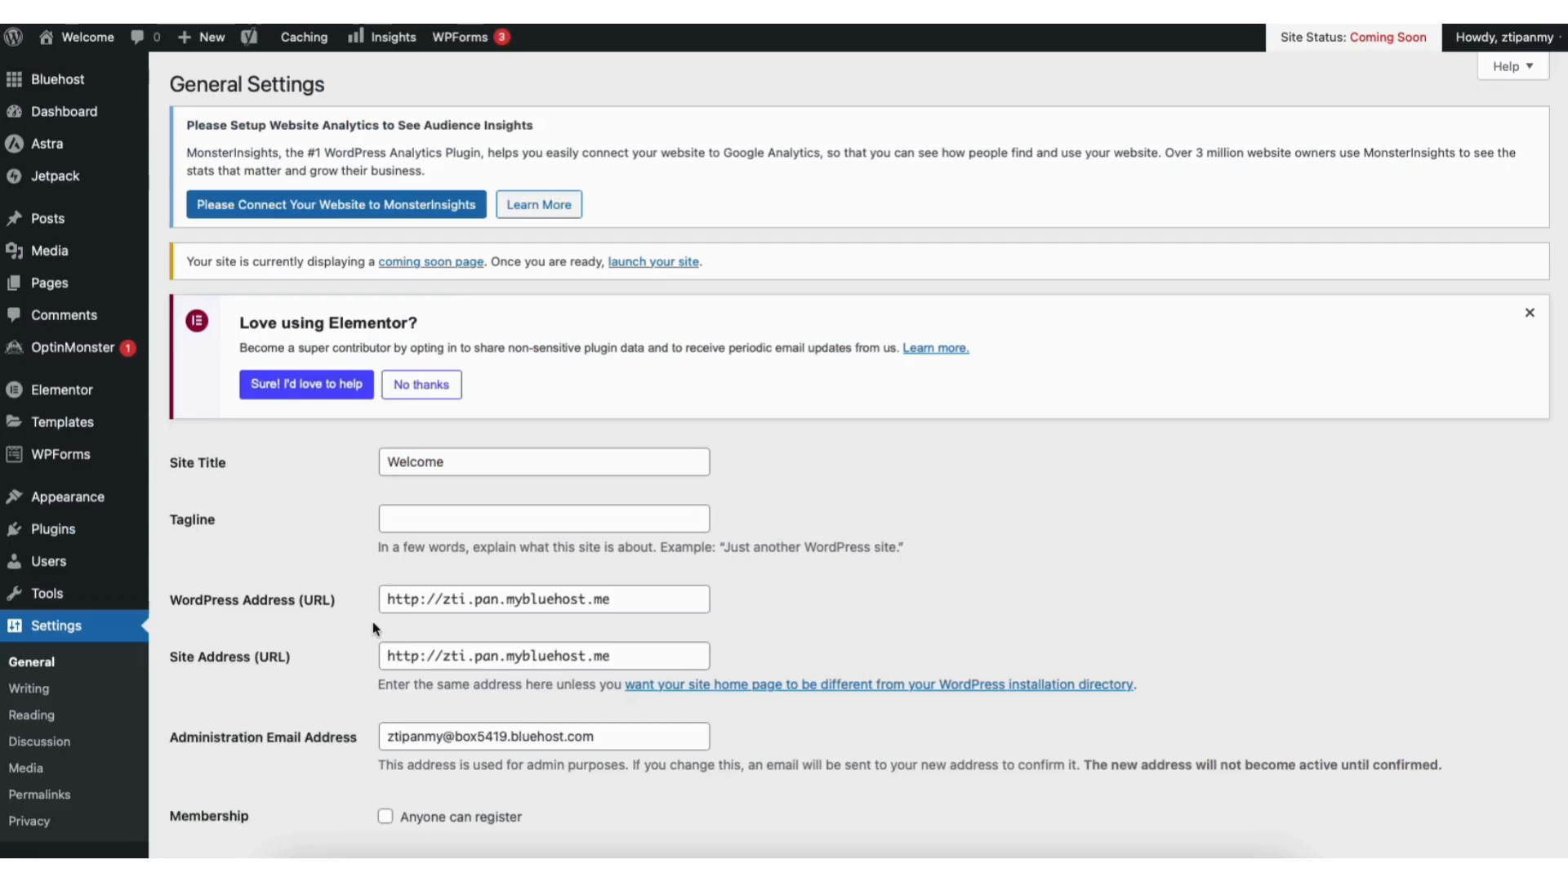
left_click(422, 598)
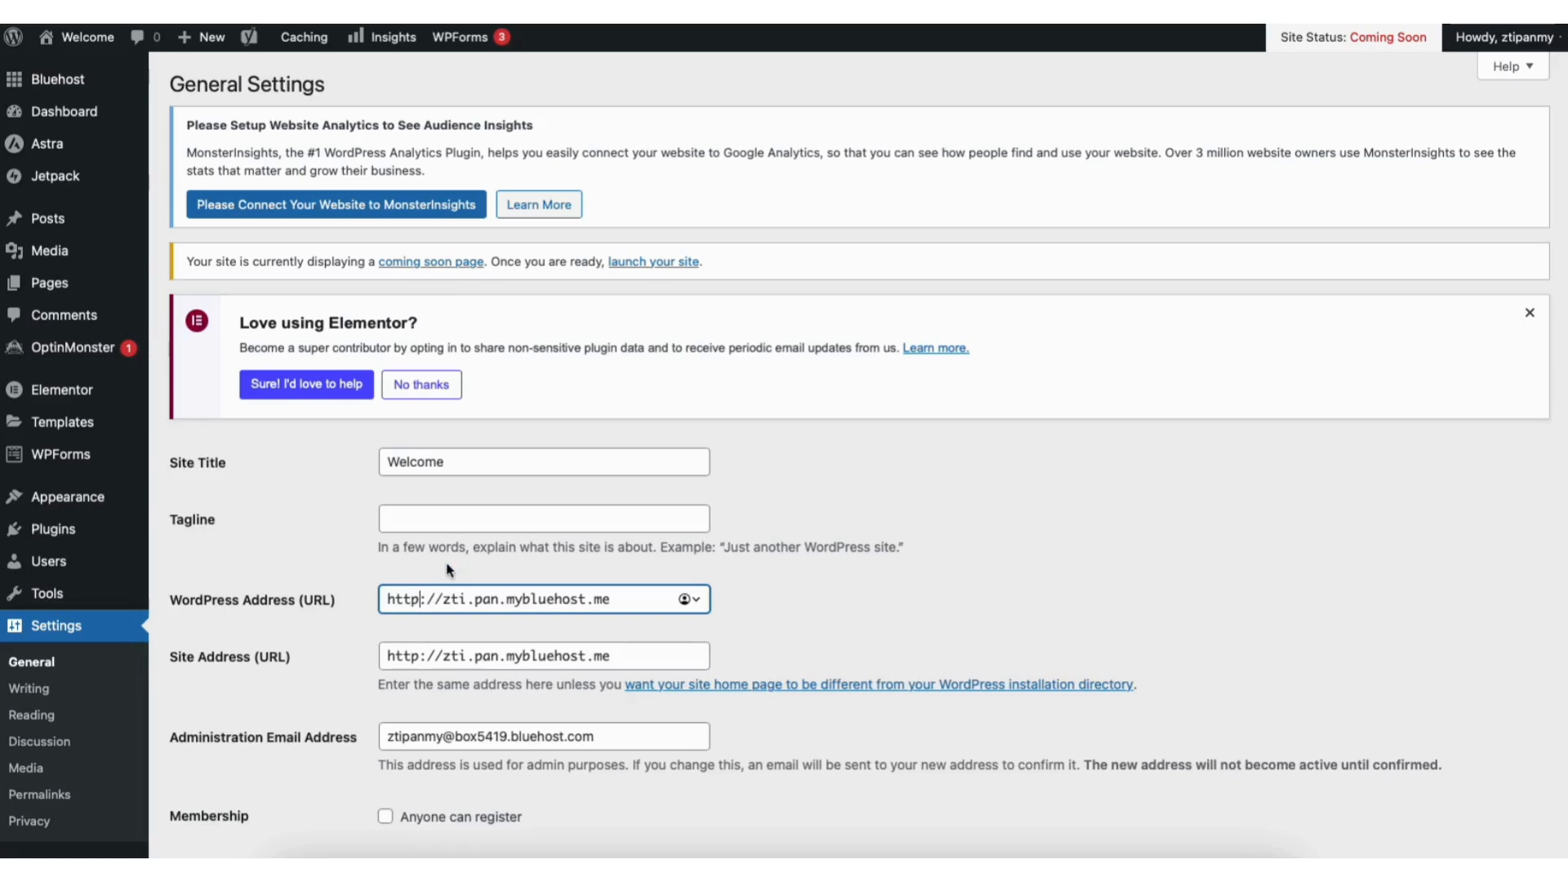
type("s")
left_click(422, 656)
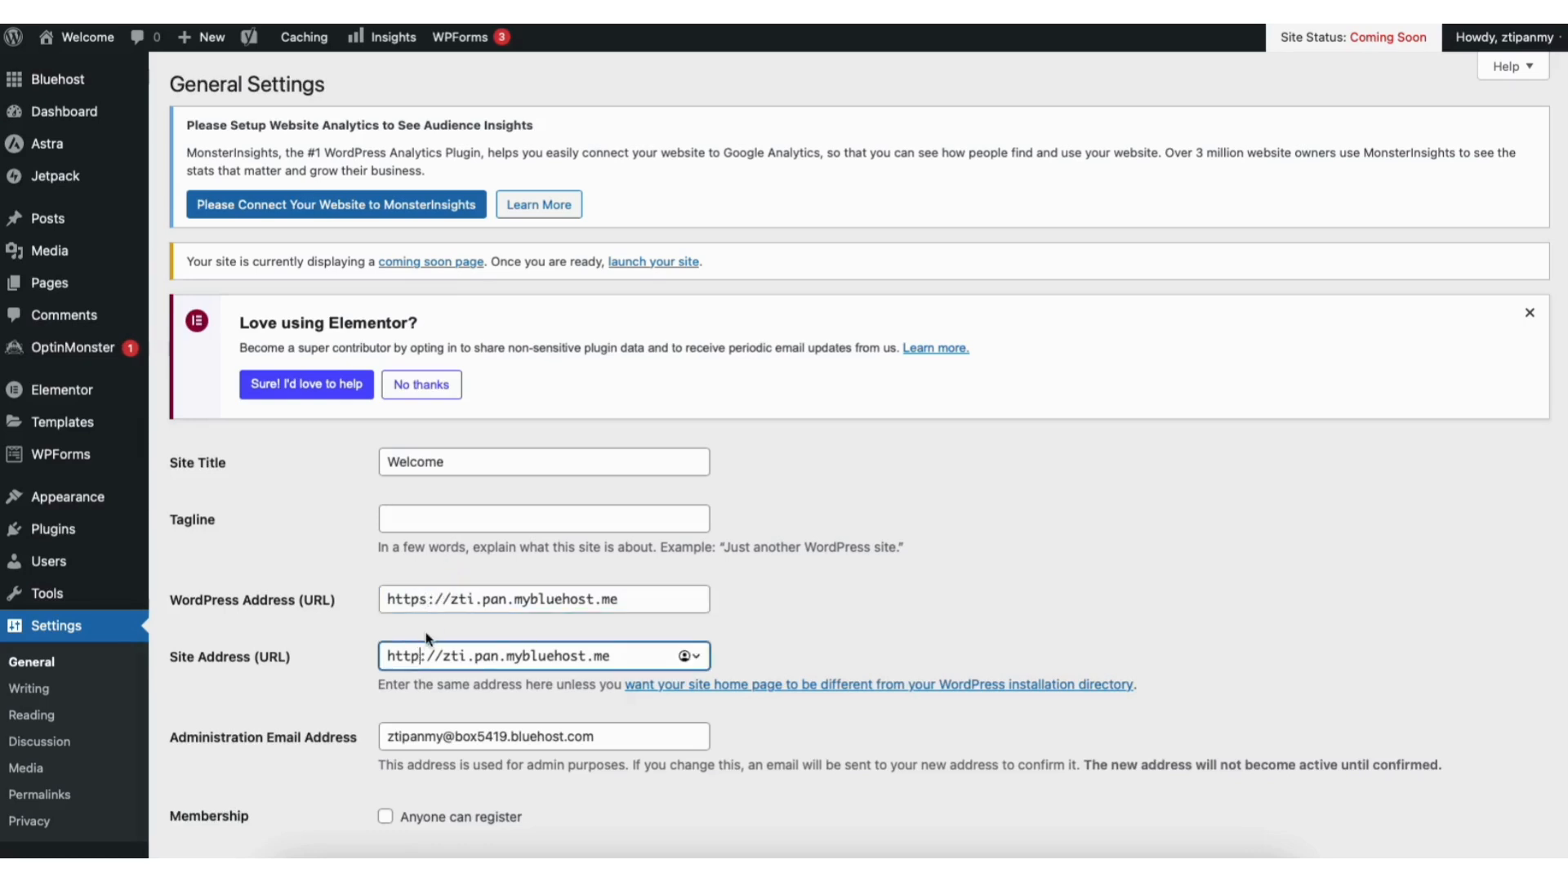
type("s")
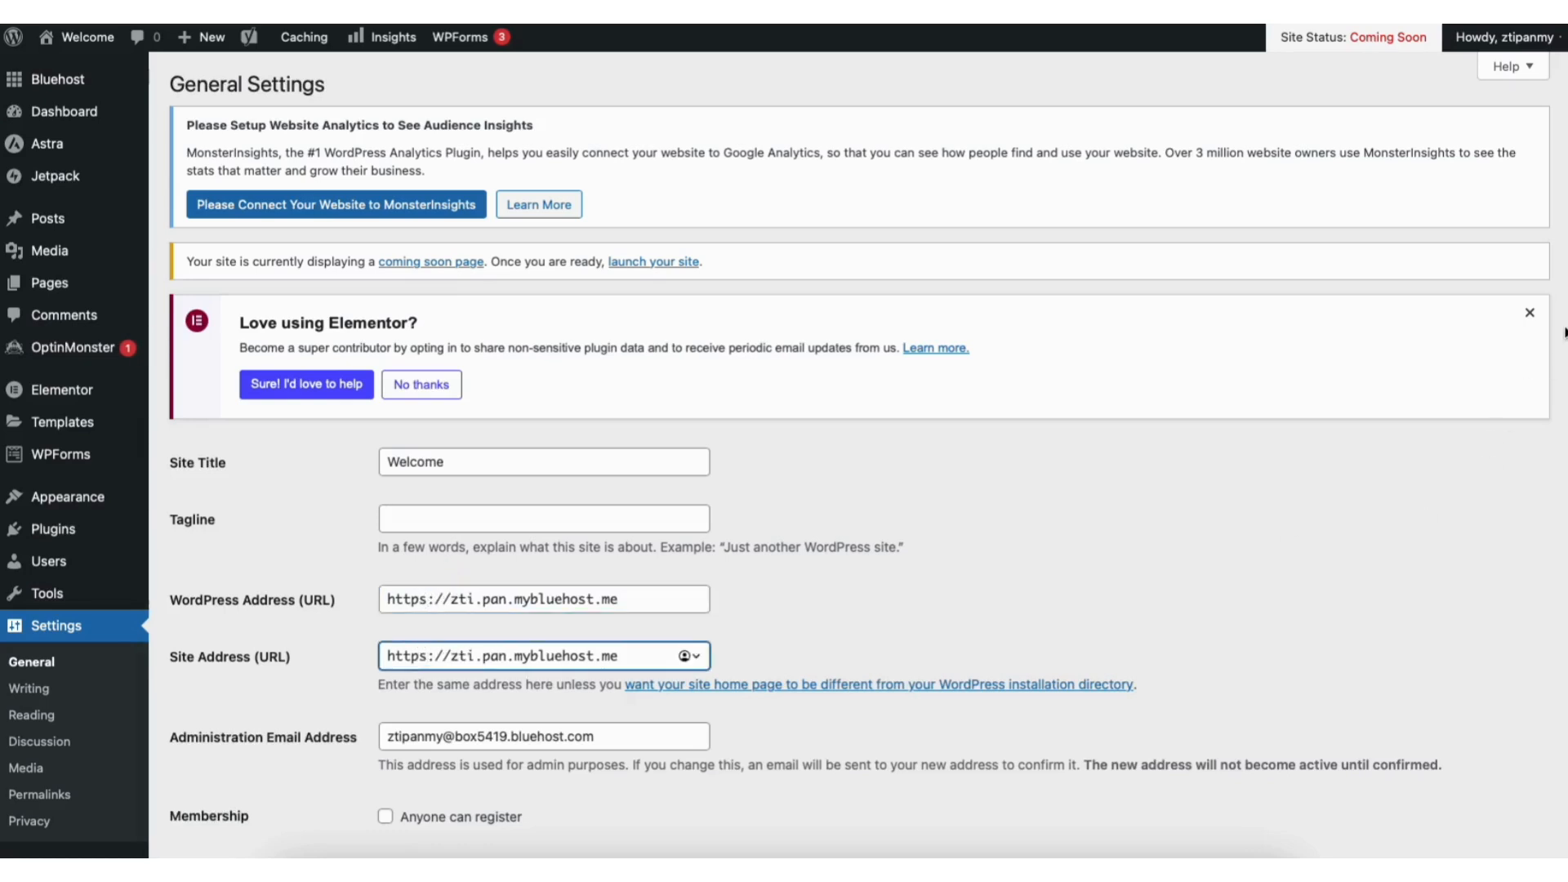
scroll(998, 579, "down", 1)
scroll(1544, 725, "down", 15)
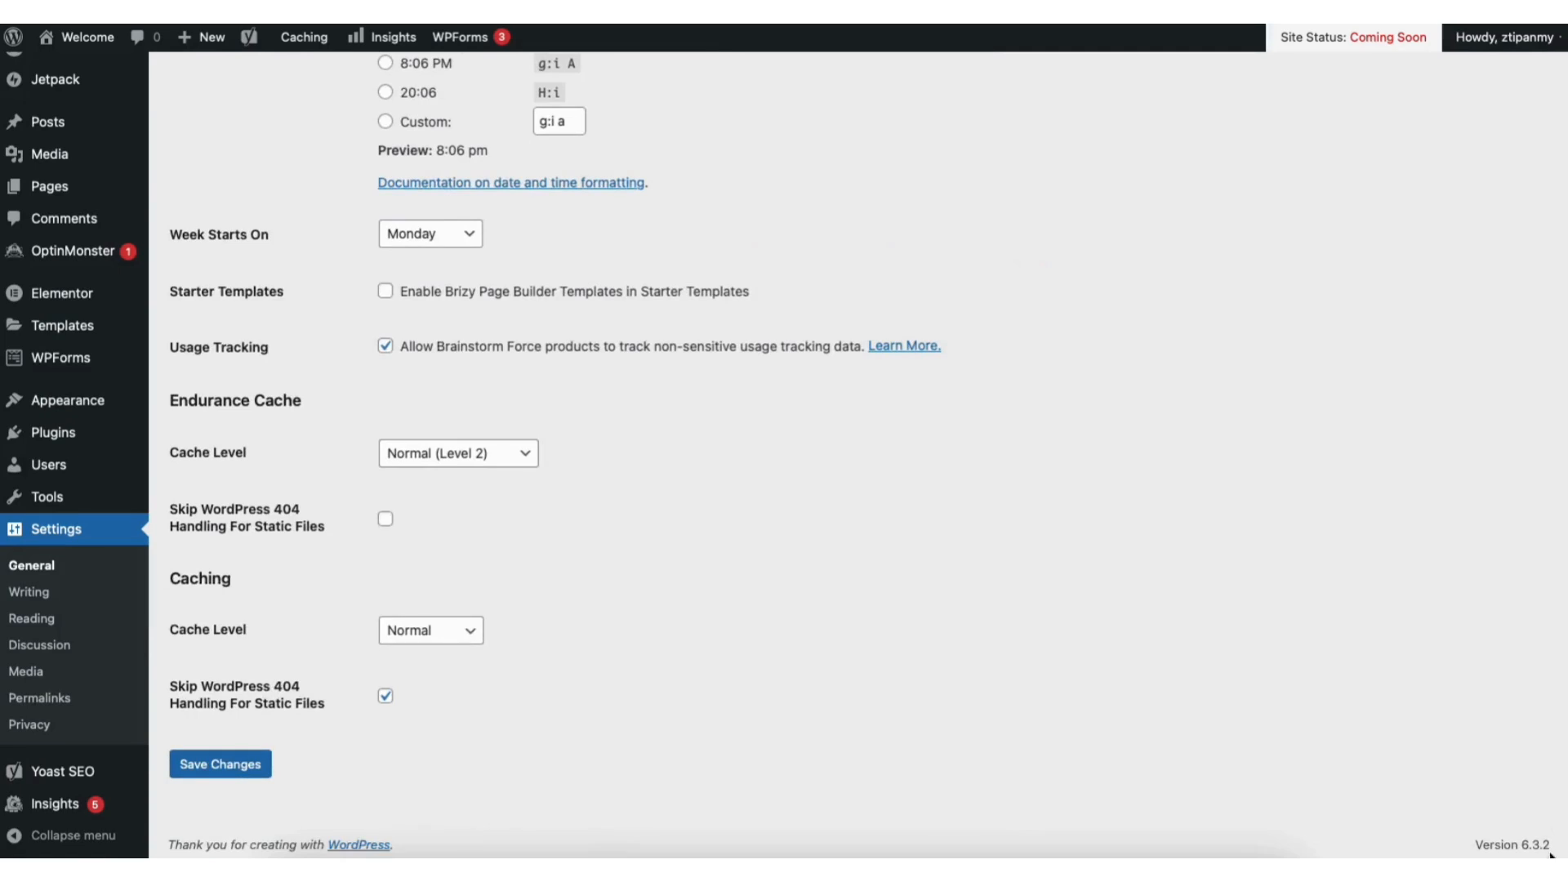
left_click(247, 761)
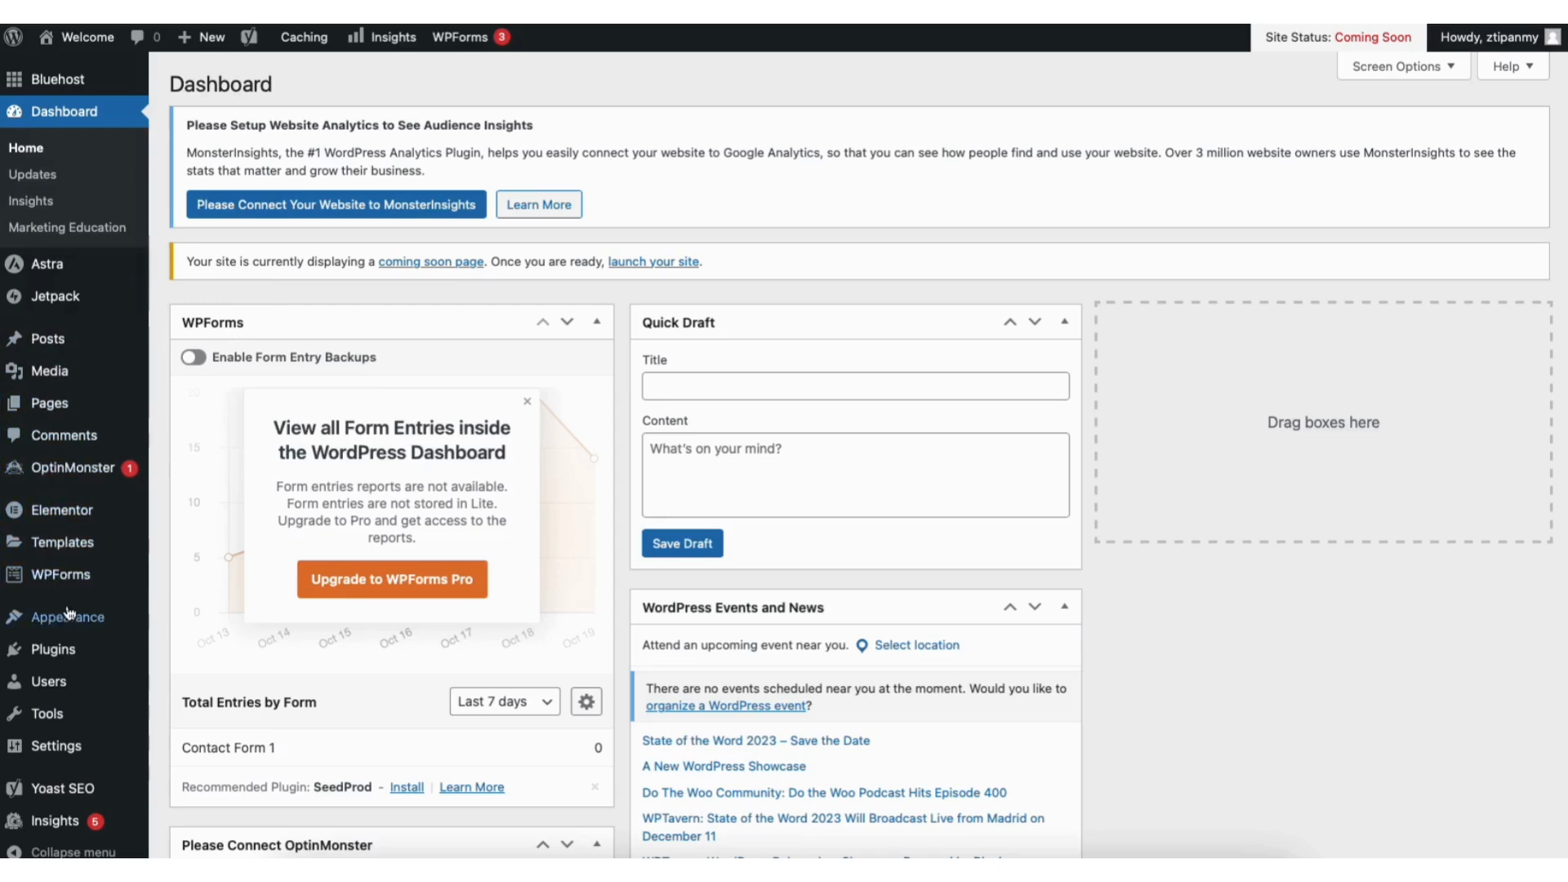
Step: Open the site's installed themes and go to the theme directory for adding a new theme
mouse_move(70, 625)
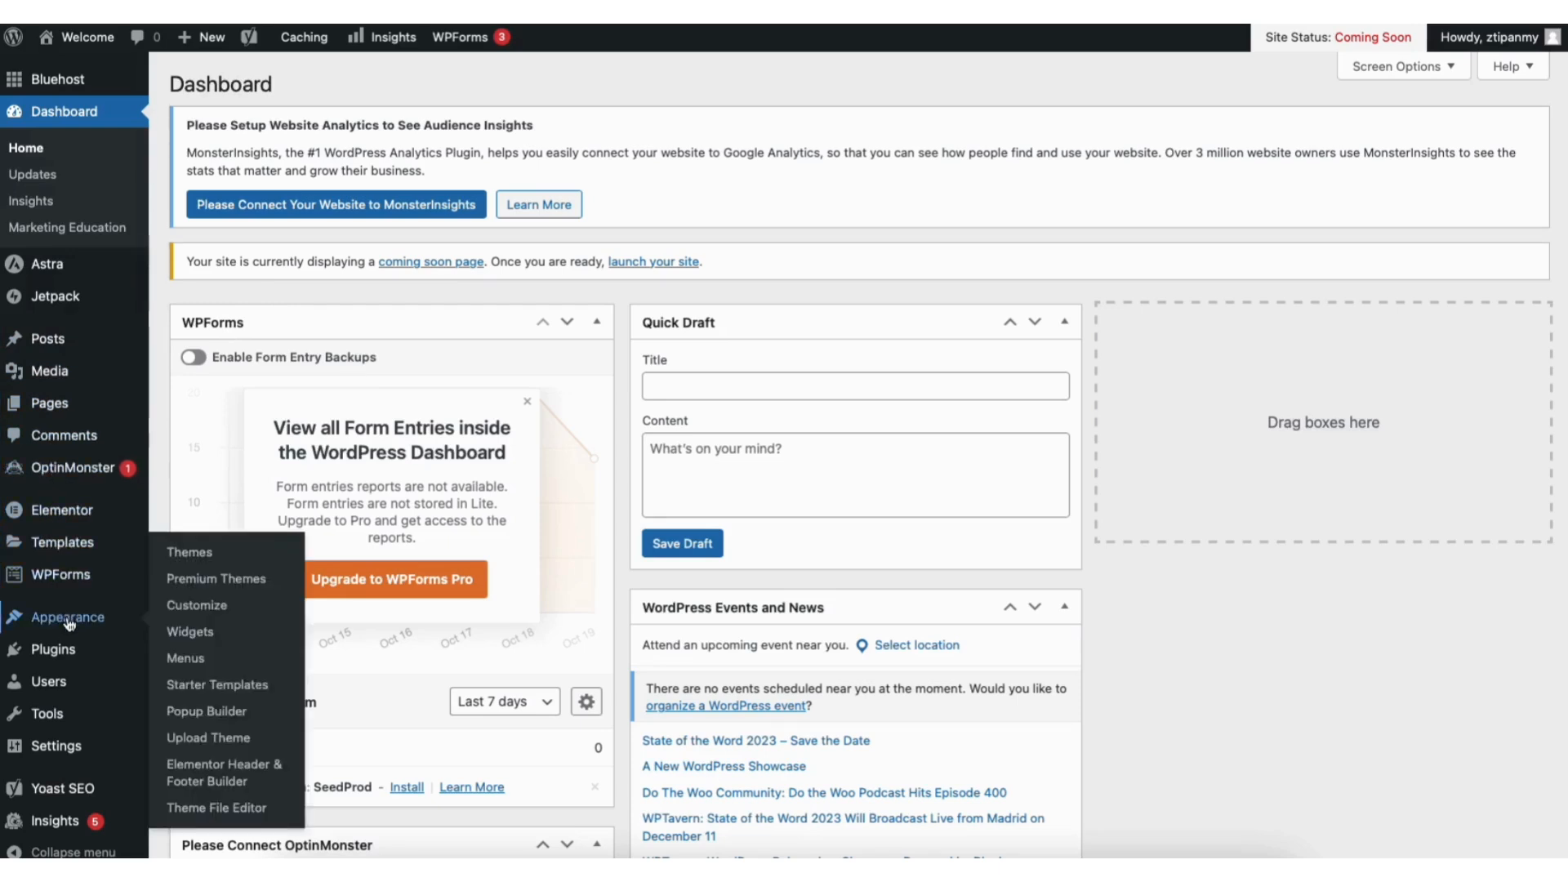
left_click(196, 553)
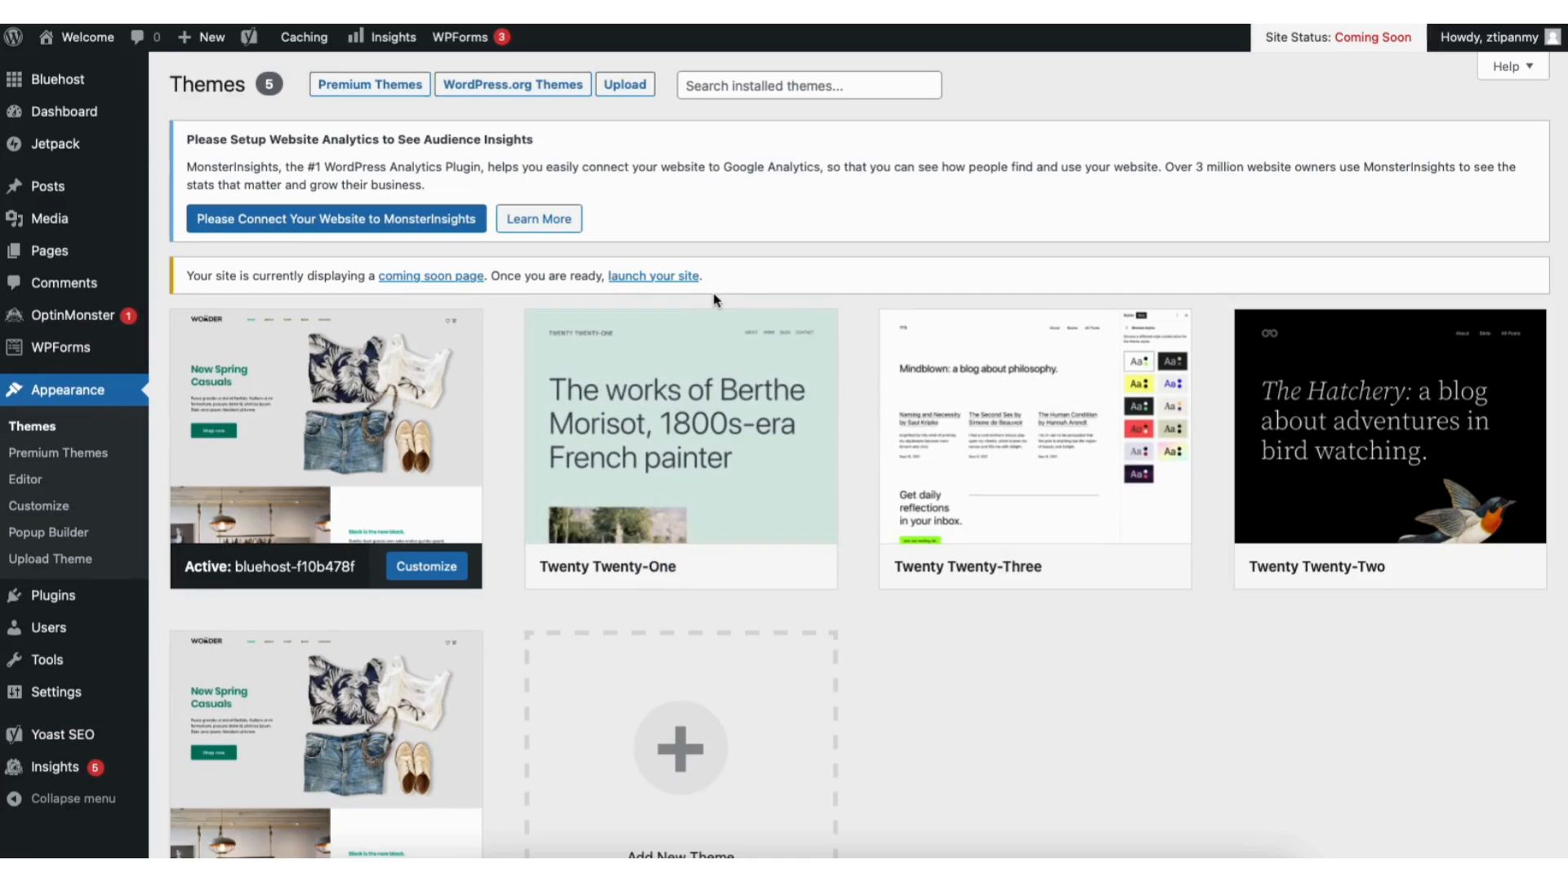
scroll(1560, 375, "down", 3)
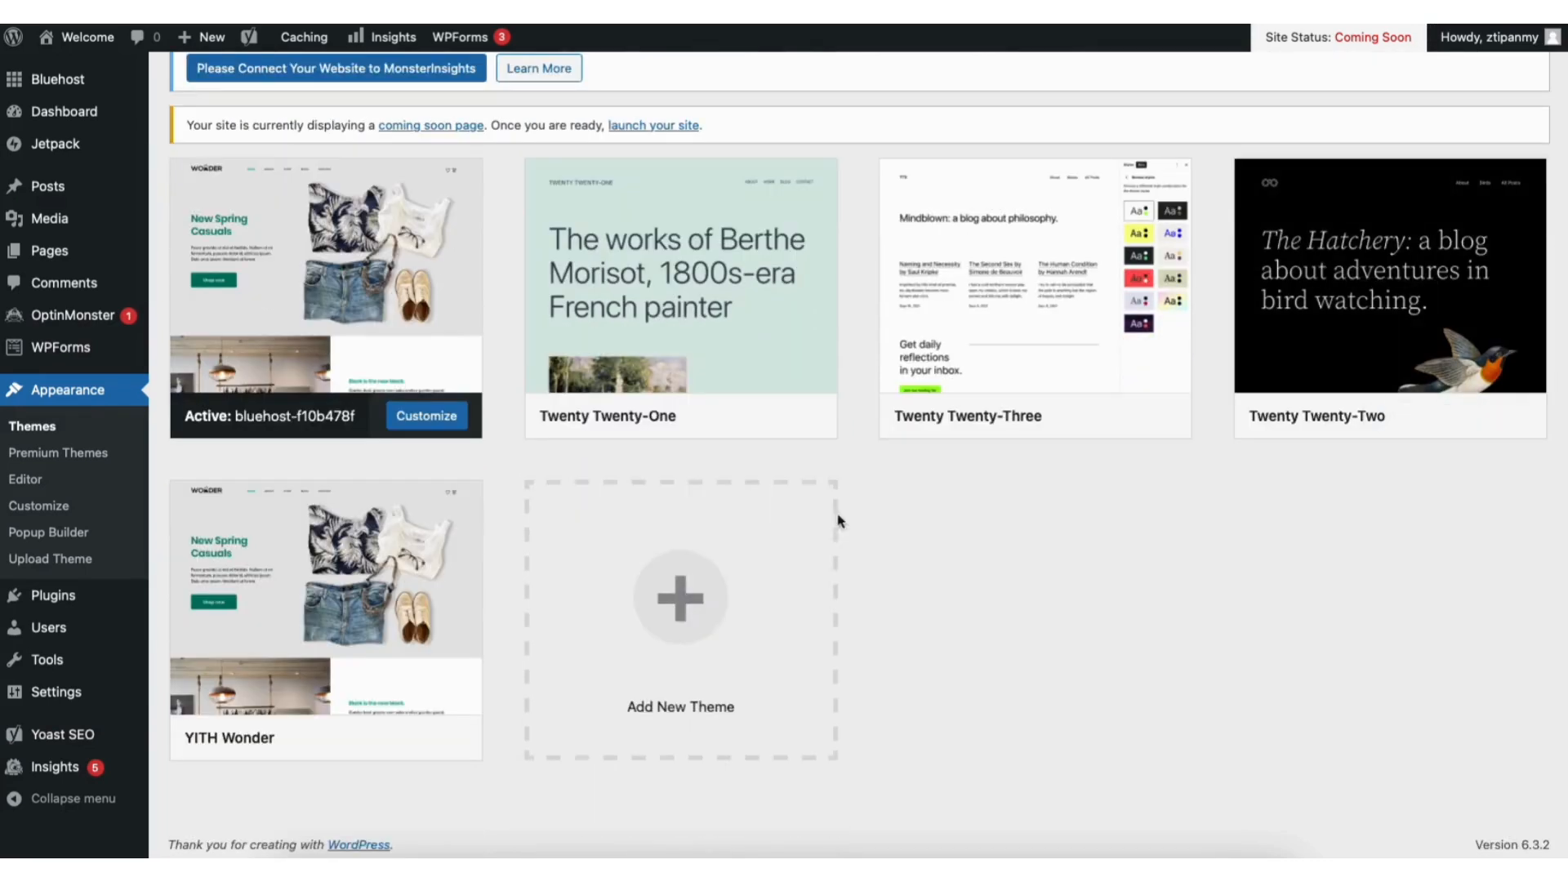
left_click(653, 635)
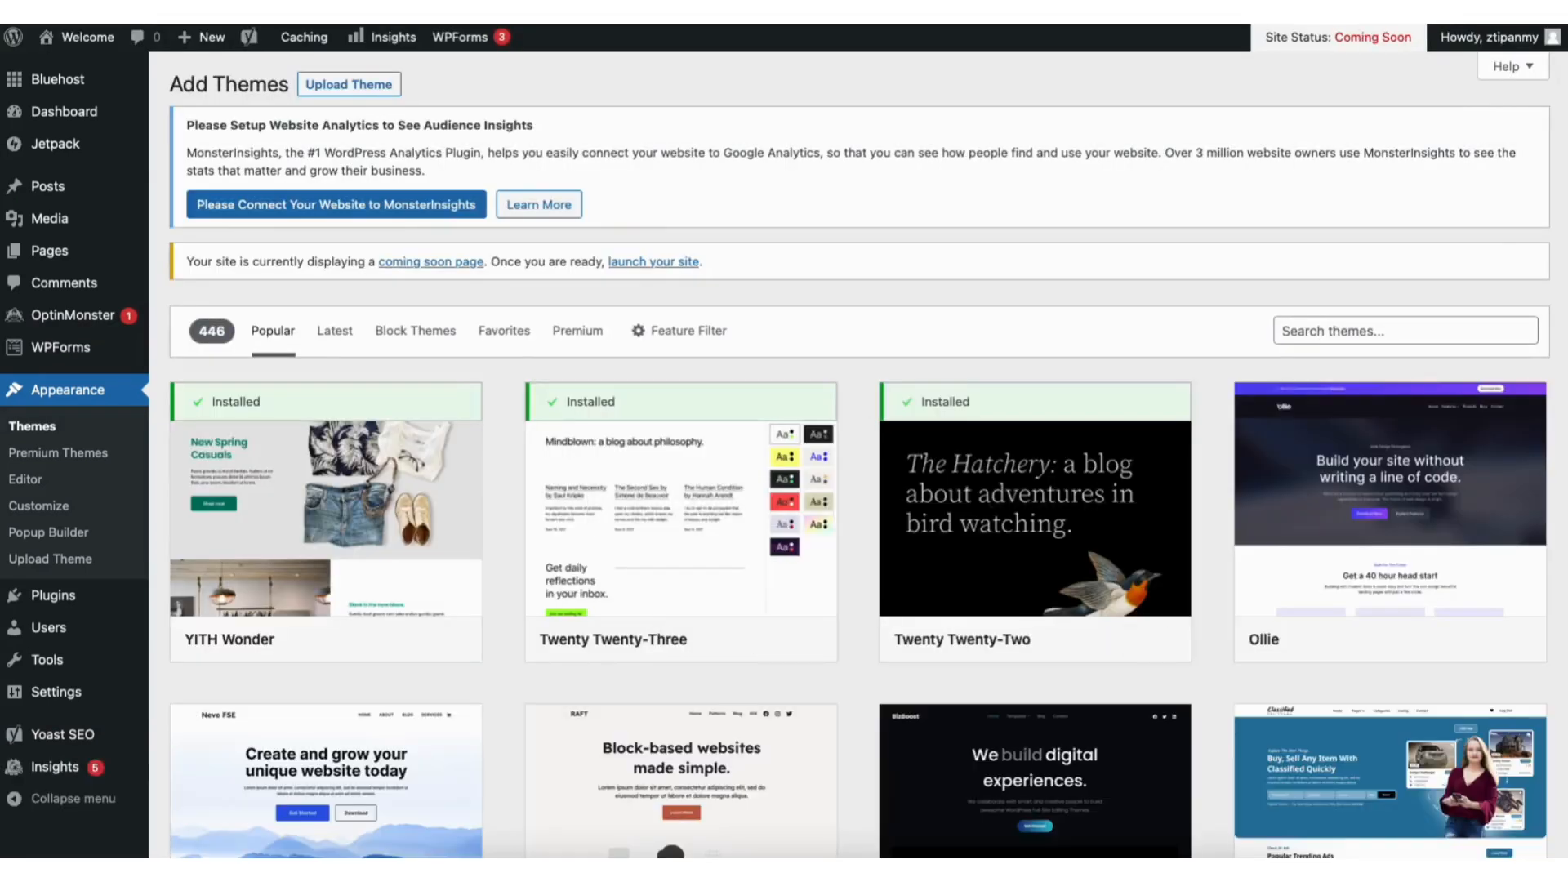
Step: Browse the popular themes and the Local Business starter templates for Elementor
scroll(860, 458, "down", 8)
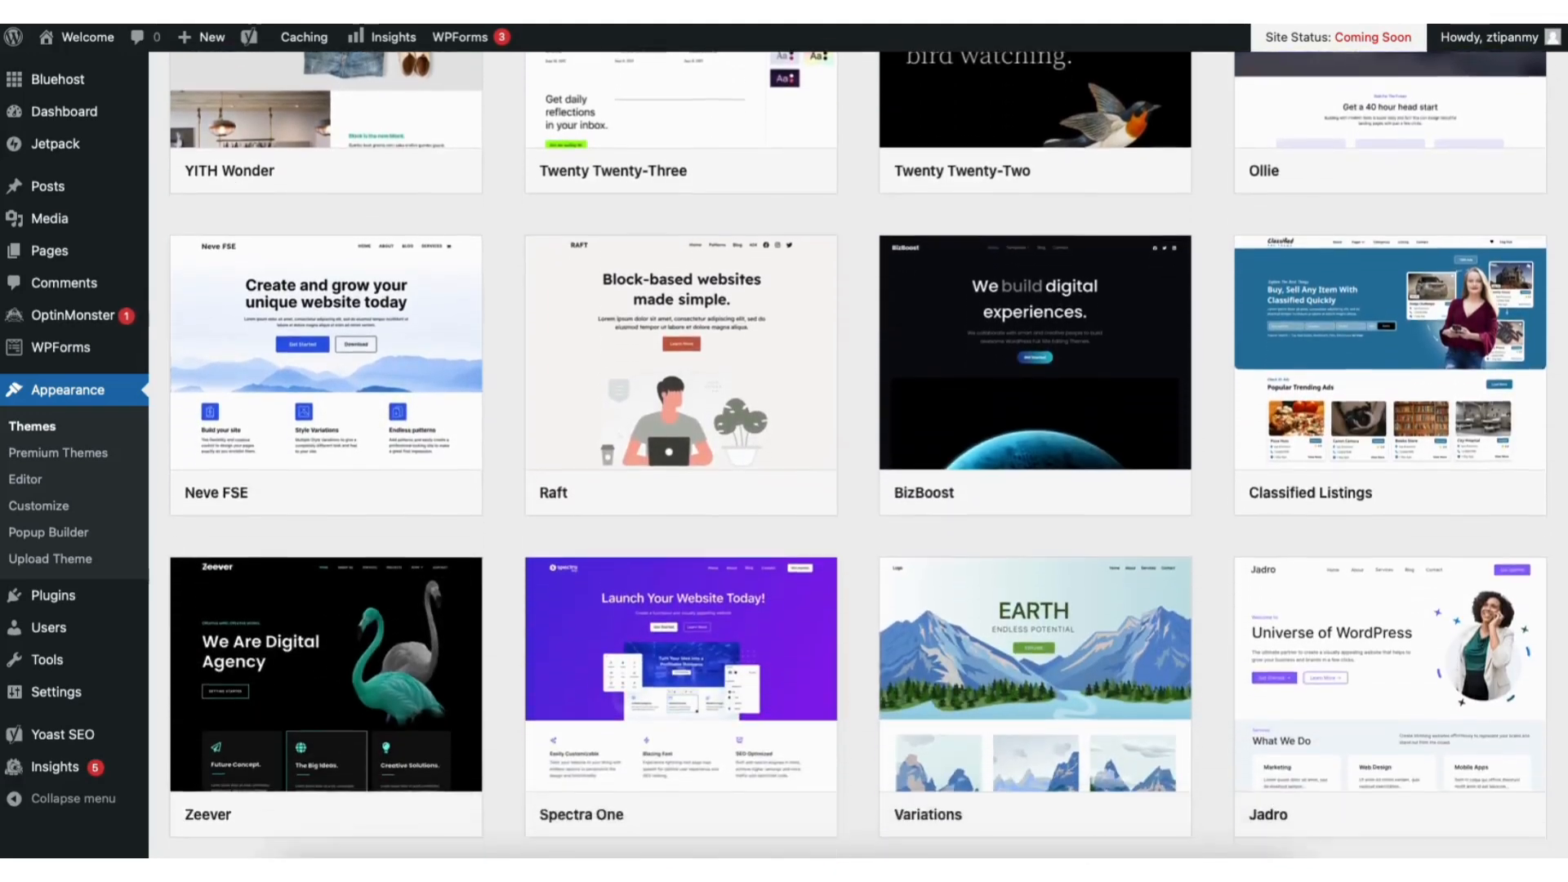
scroll(859, 458, "down", 8)
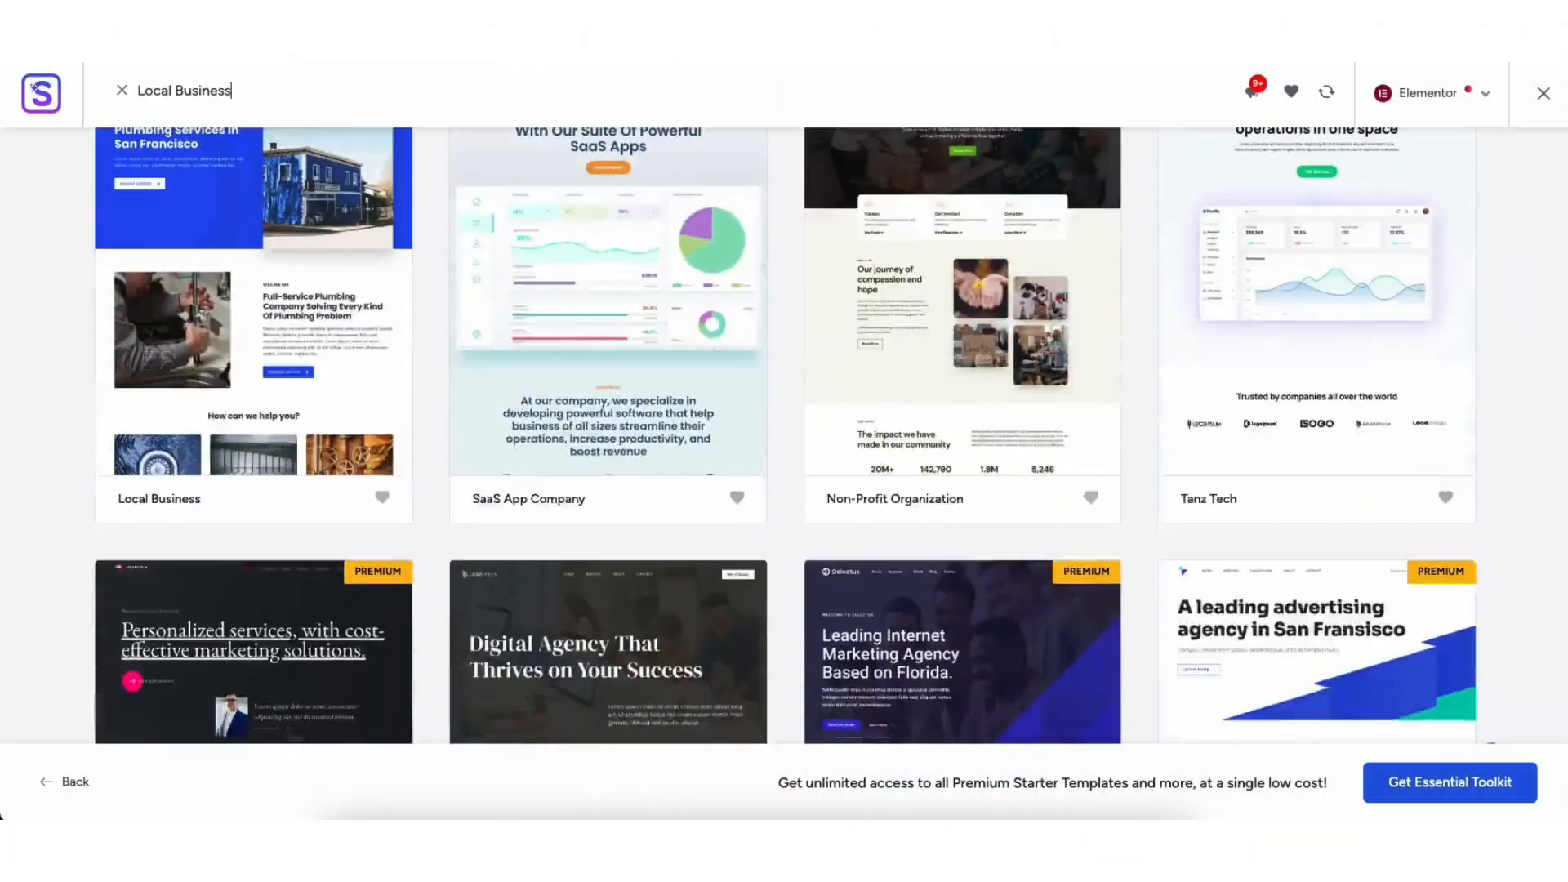
scroll(784, 433, "down", 10)
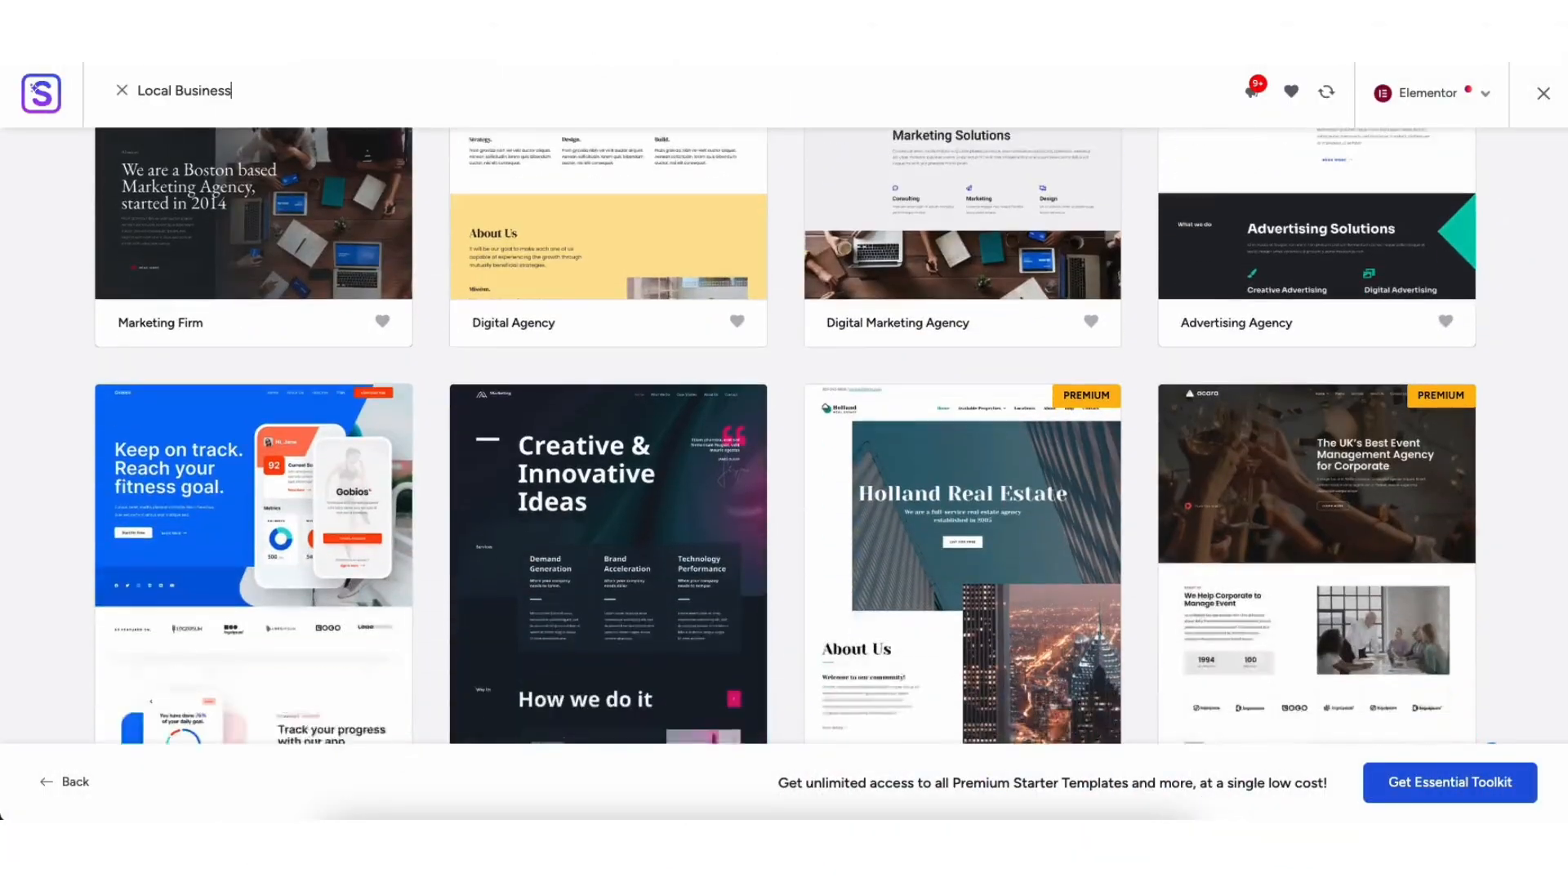
scroll(784, 432, "down", 10)
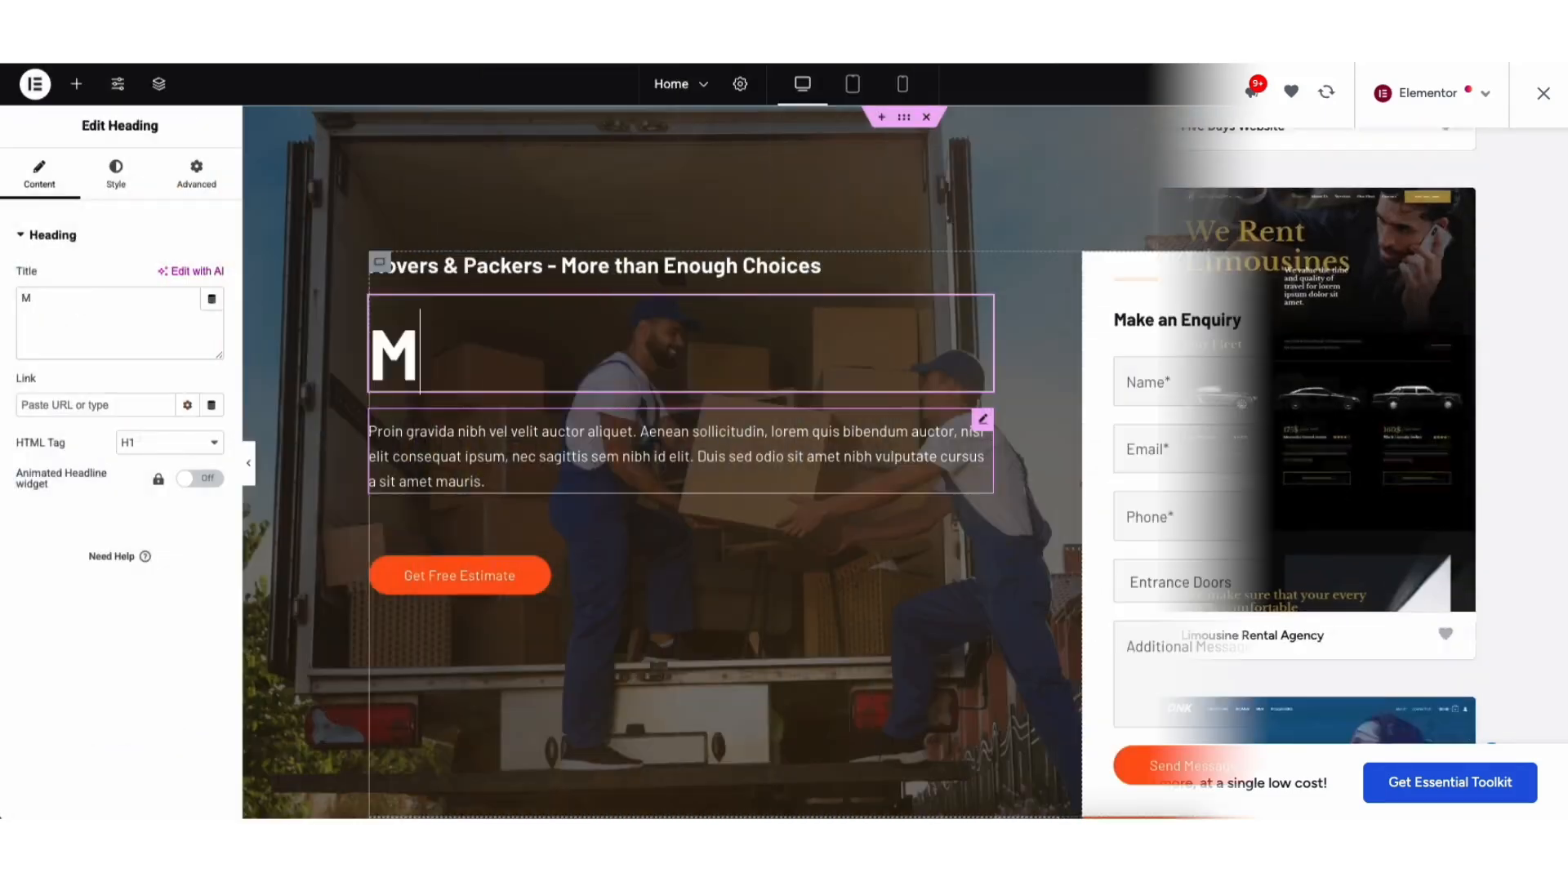
left_click_drag(60, 542, 522, 509)
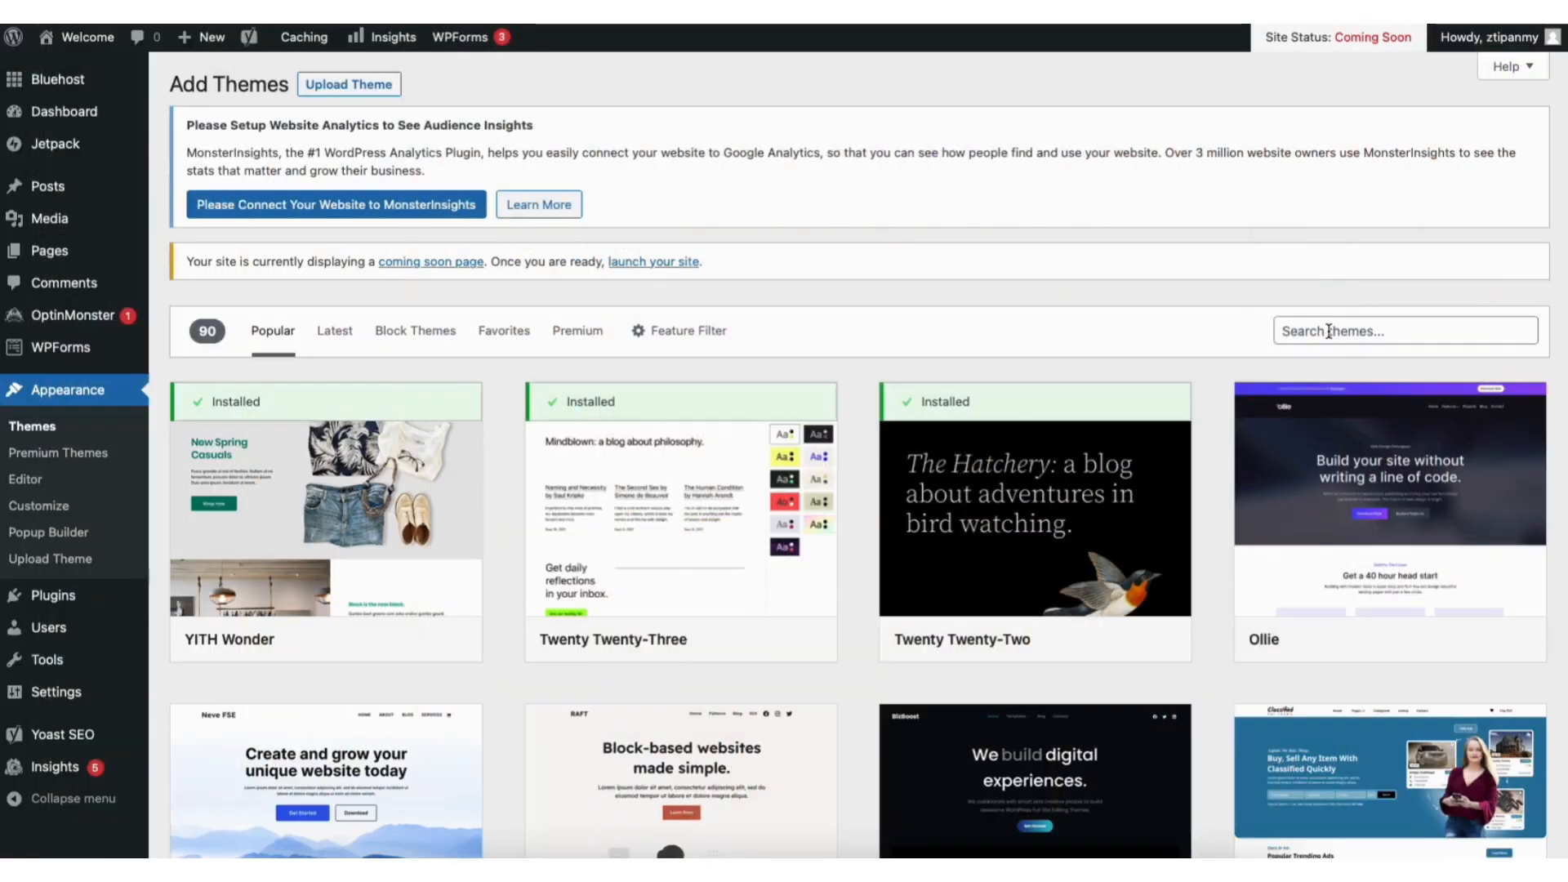
Step: Search the theme directory for astra, then install and activate the Astra theme
left_click(1328, 330)
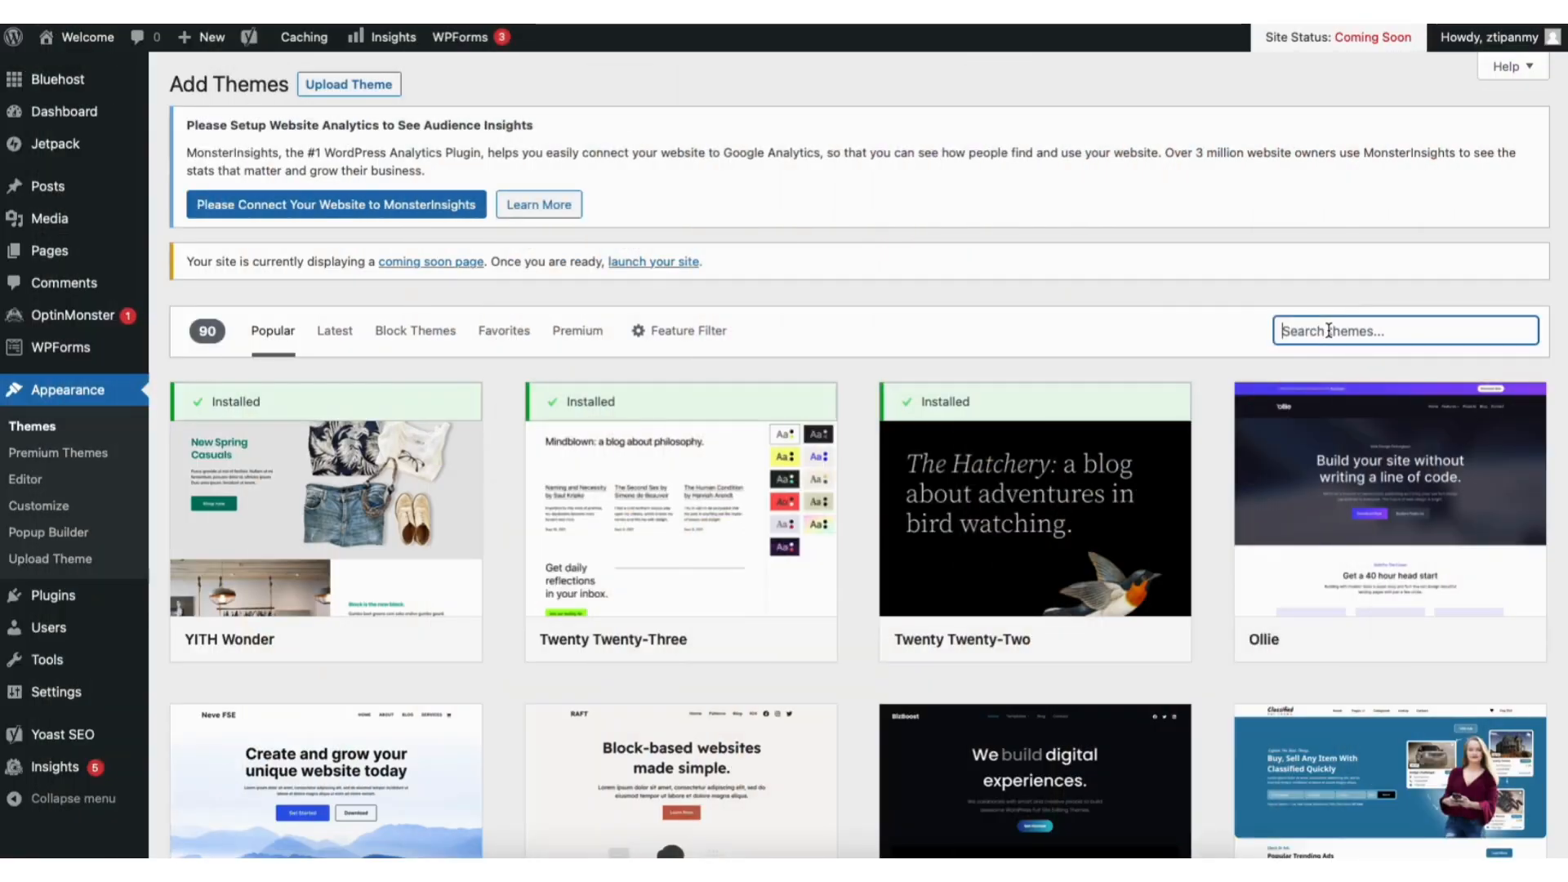
type("astra")
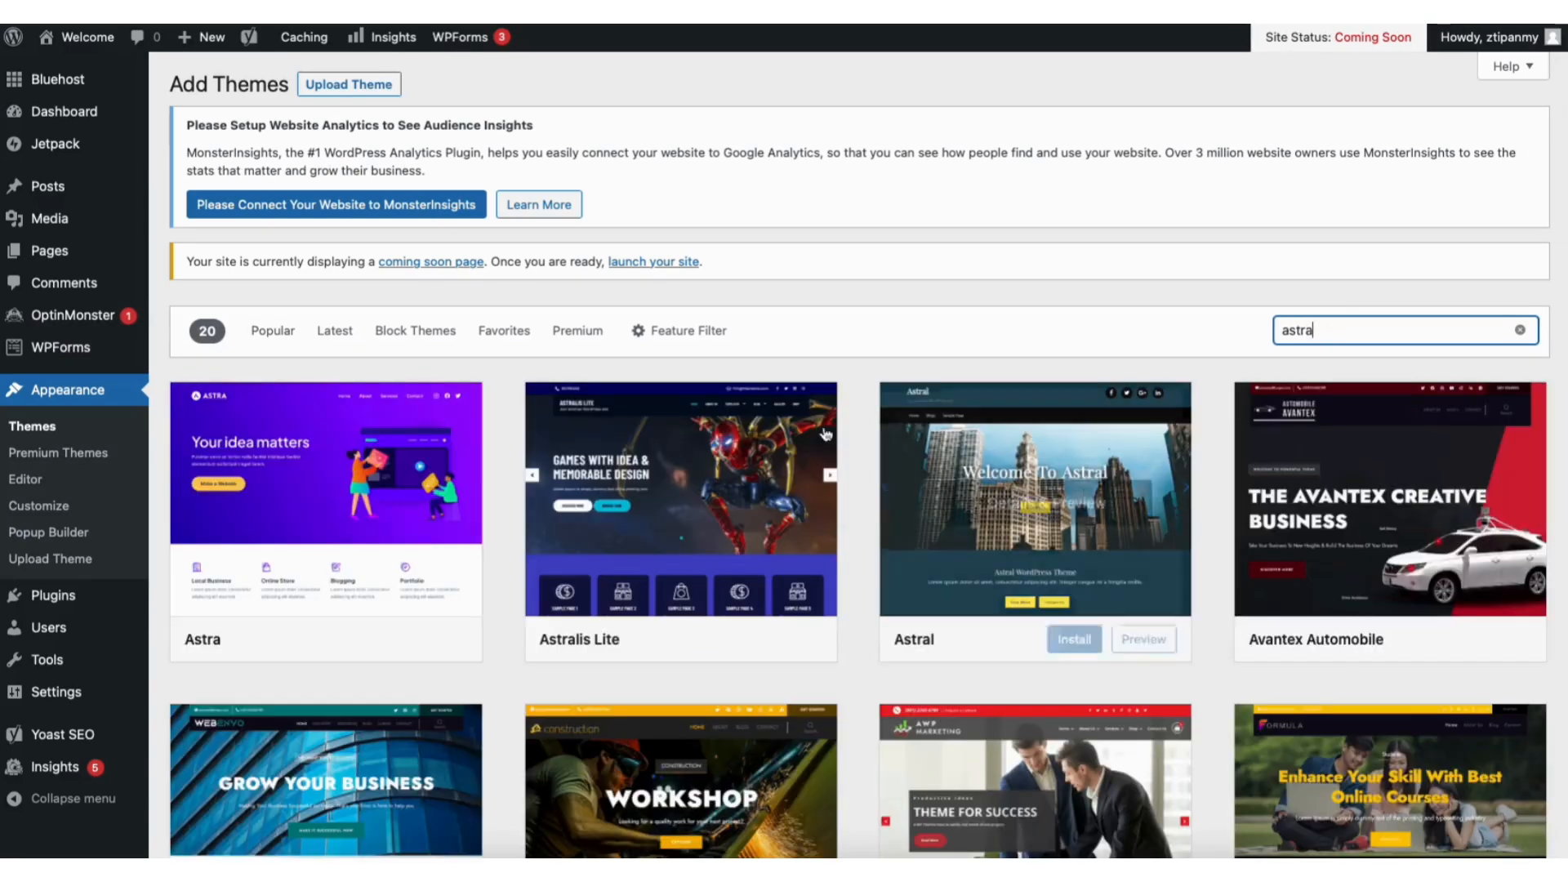
left_click(347, 640)
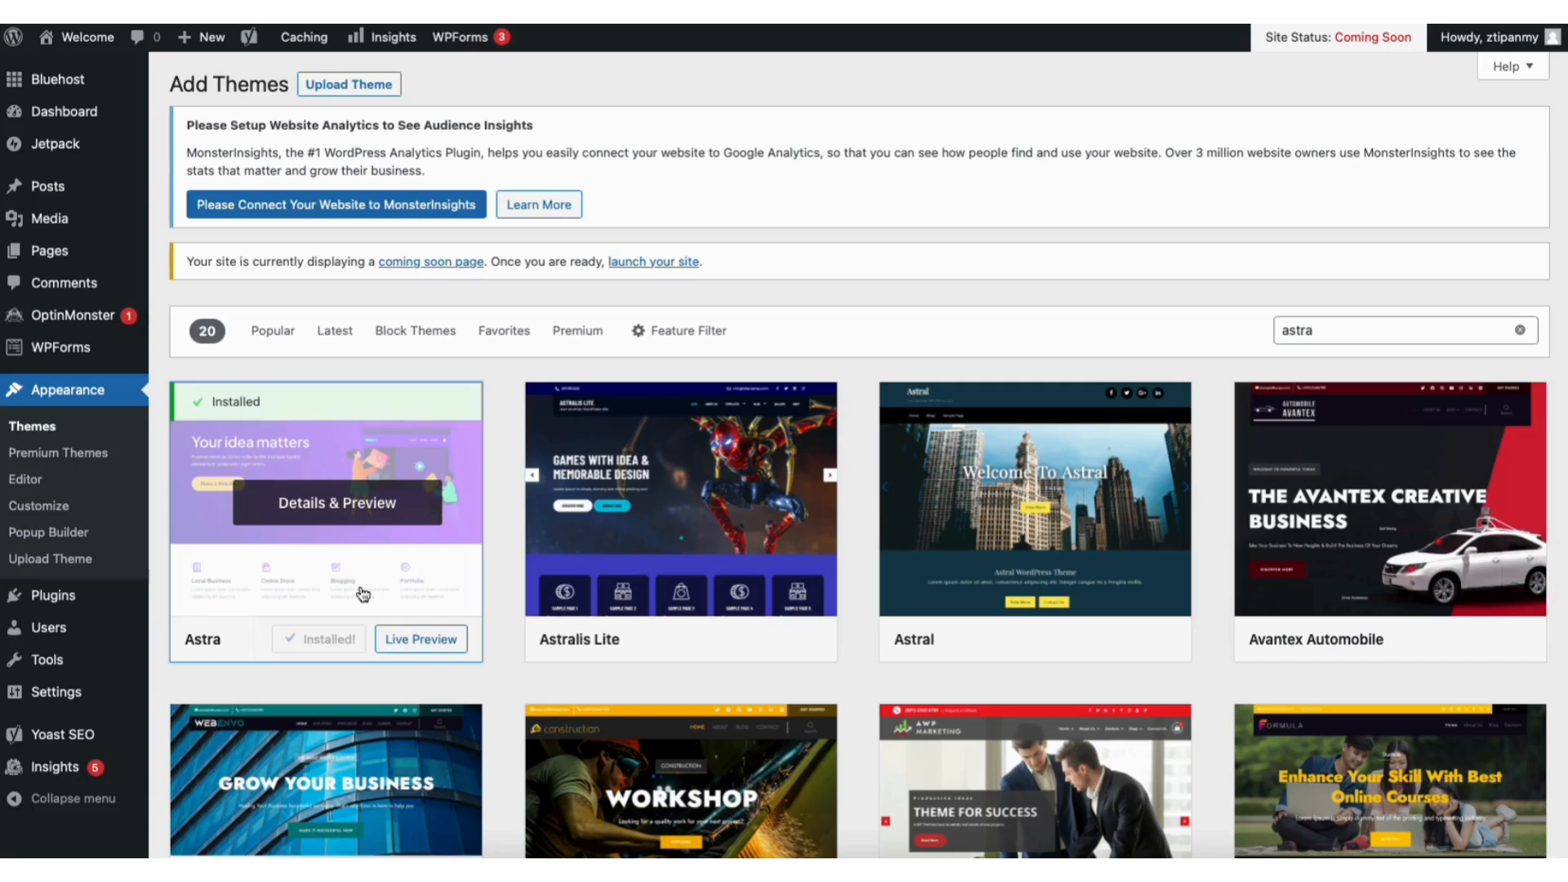
left_click(329, 642)
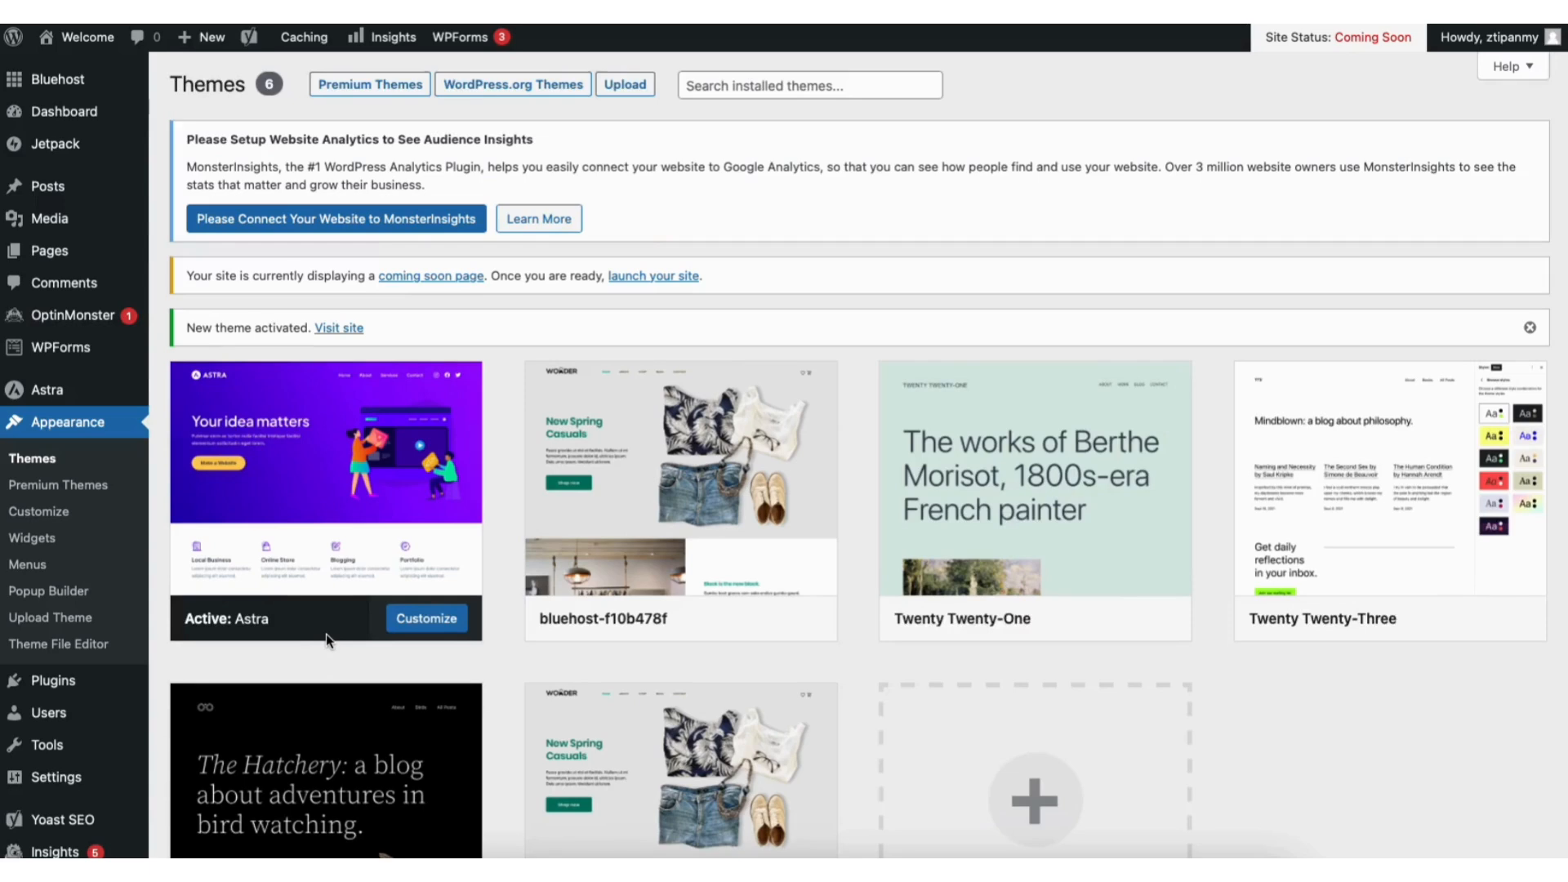
Step: Find the Starter Templates plugin by Brainstorm Force by searching new plugins for "starter templates", and install and activate it
mouse_move(55, 686)
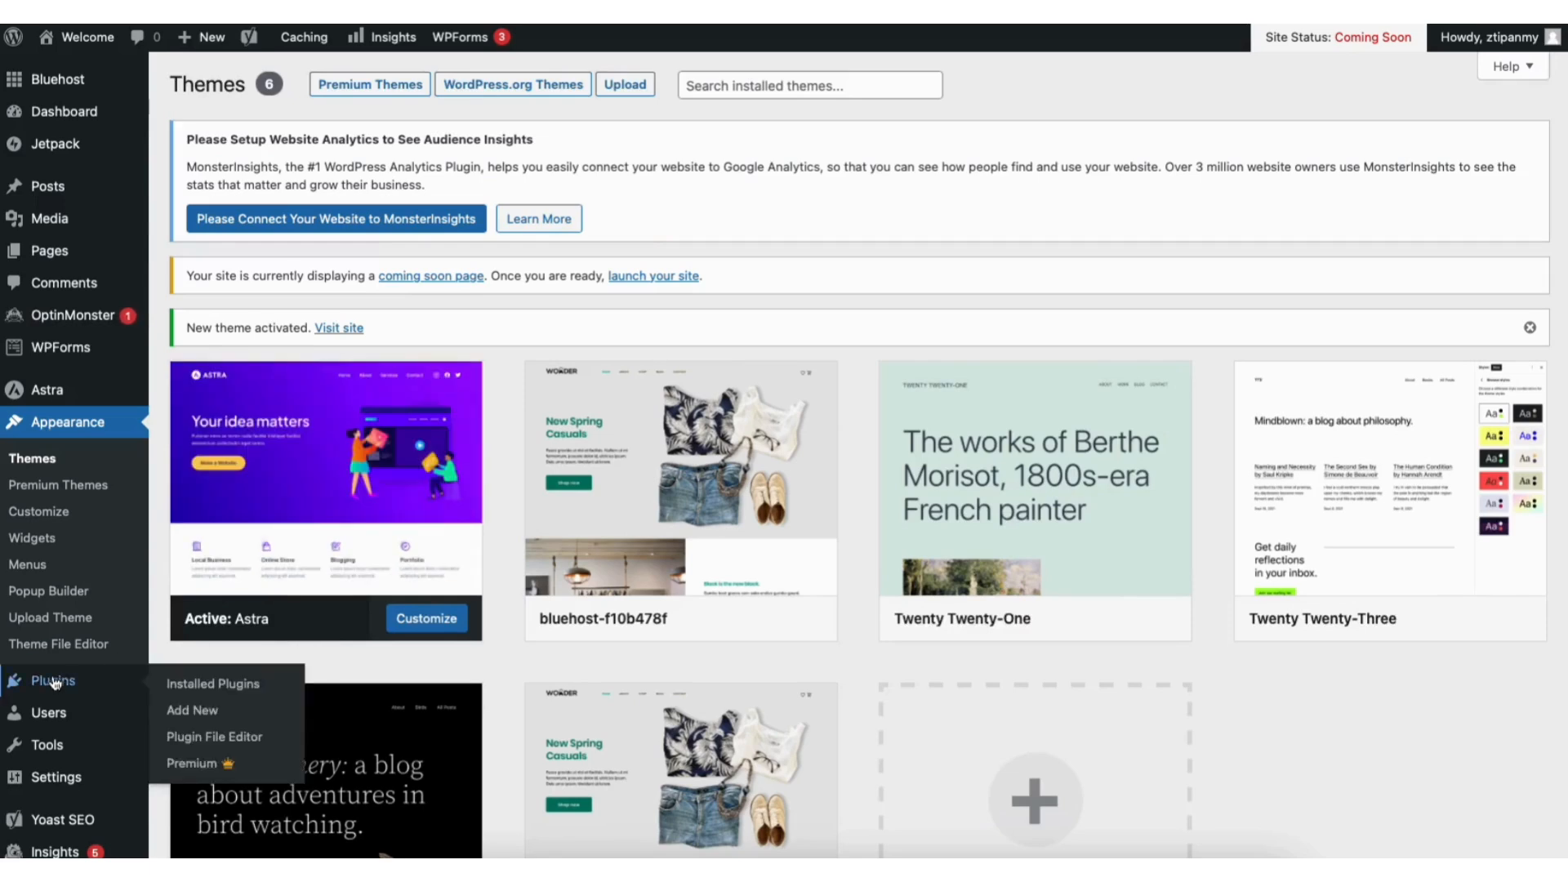
left_click(195, 708)
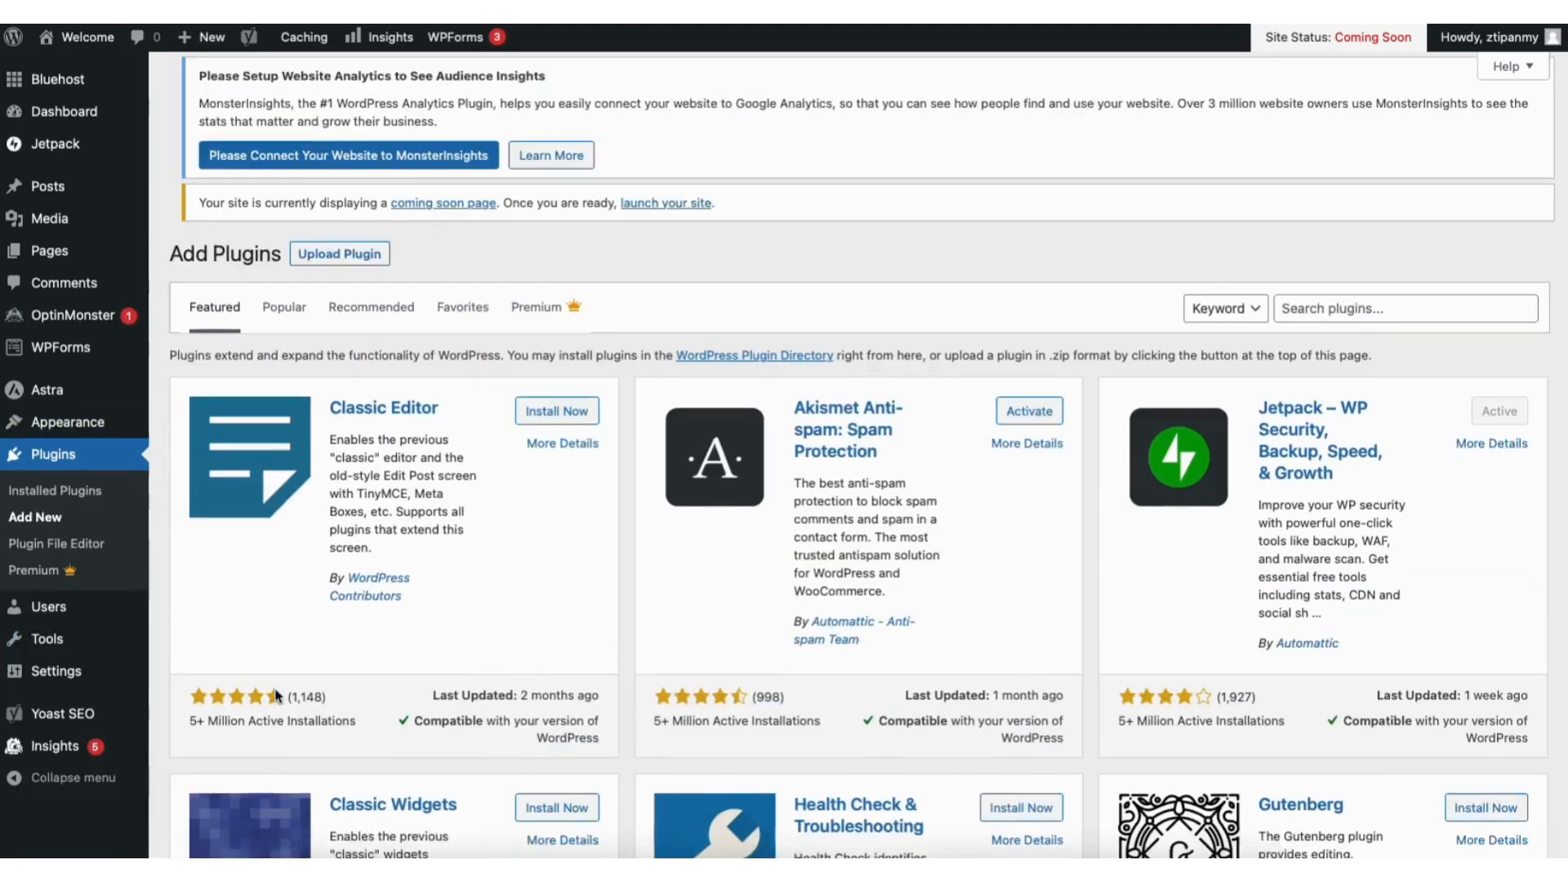
left_click(1352, 308)
type("starter templates")
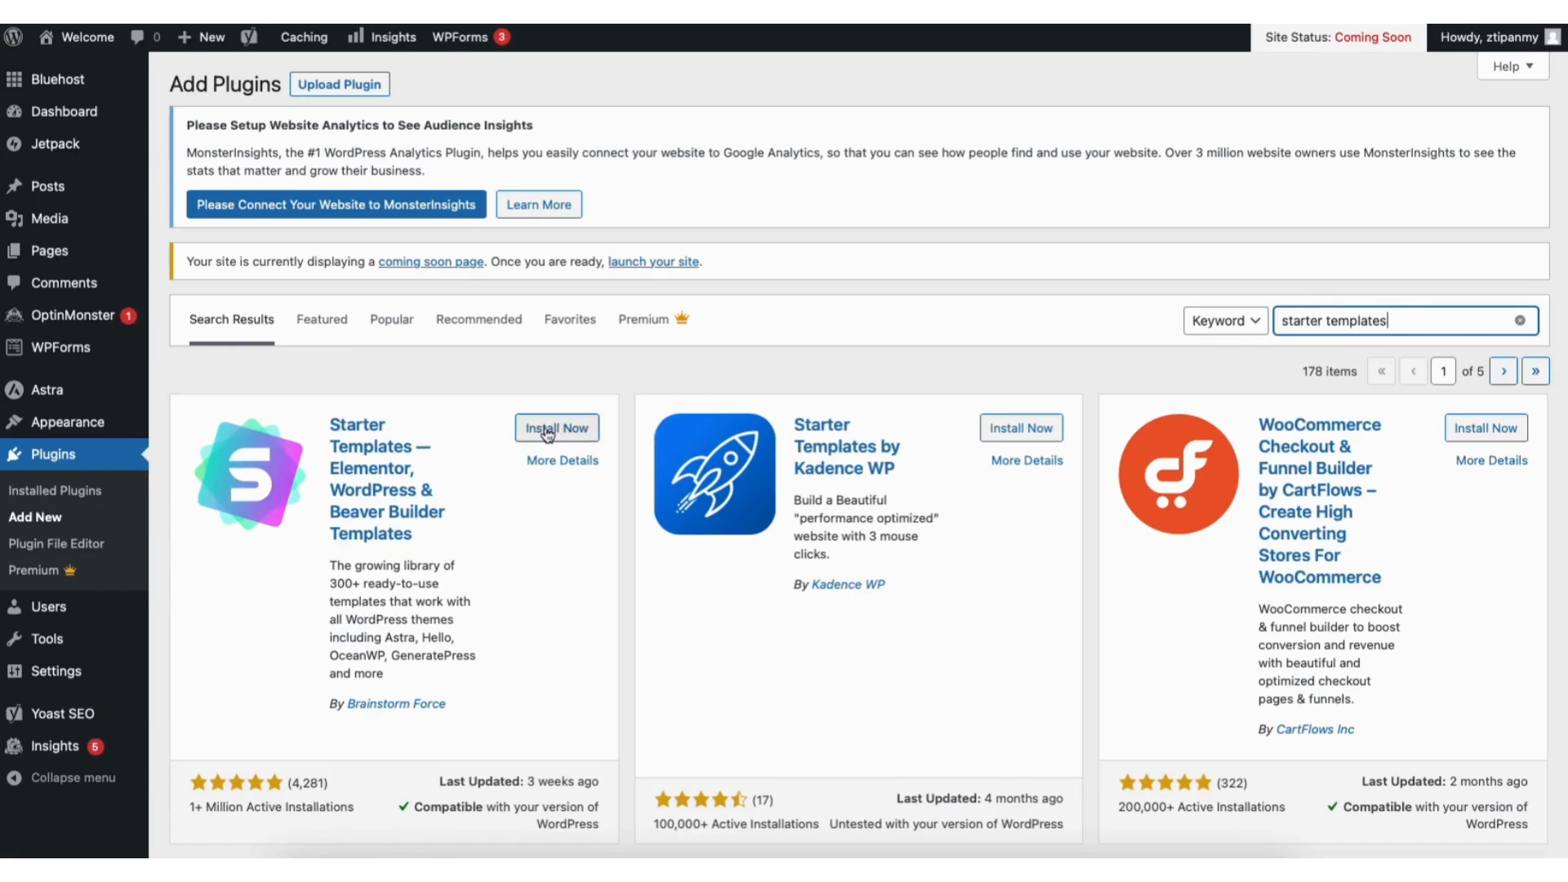
left_click(547, 430)
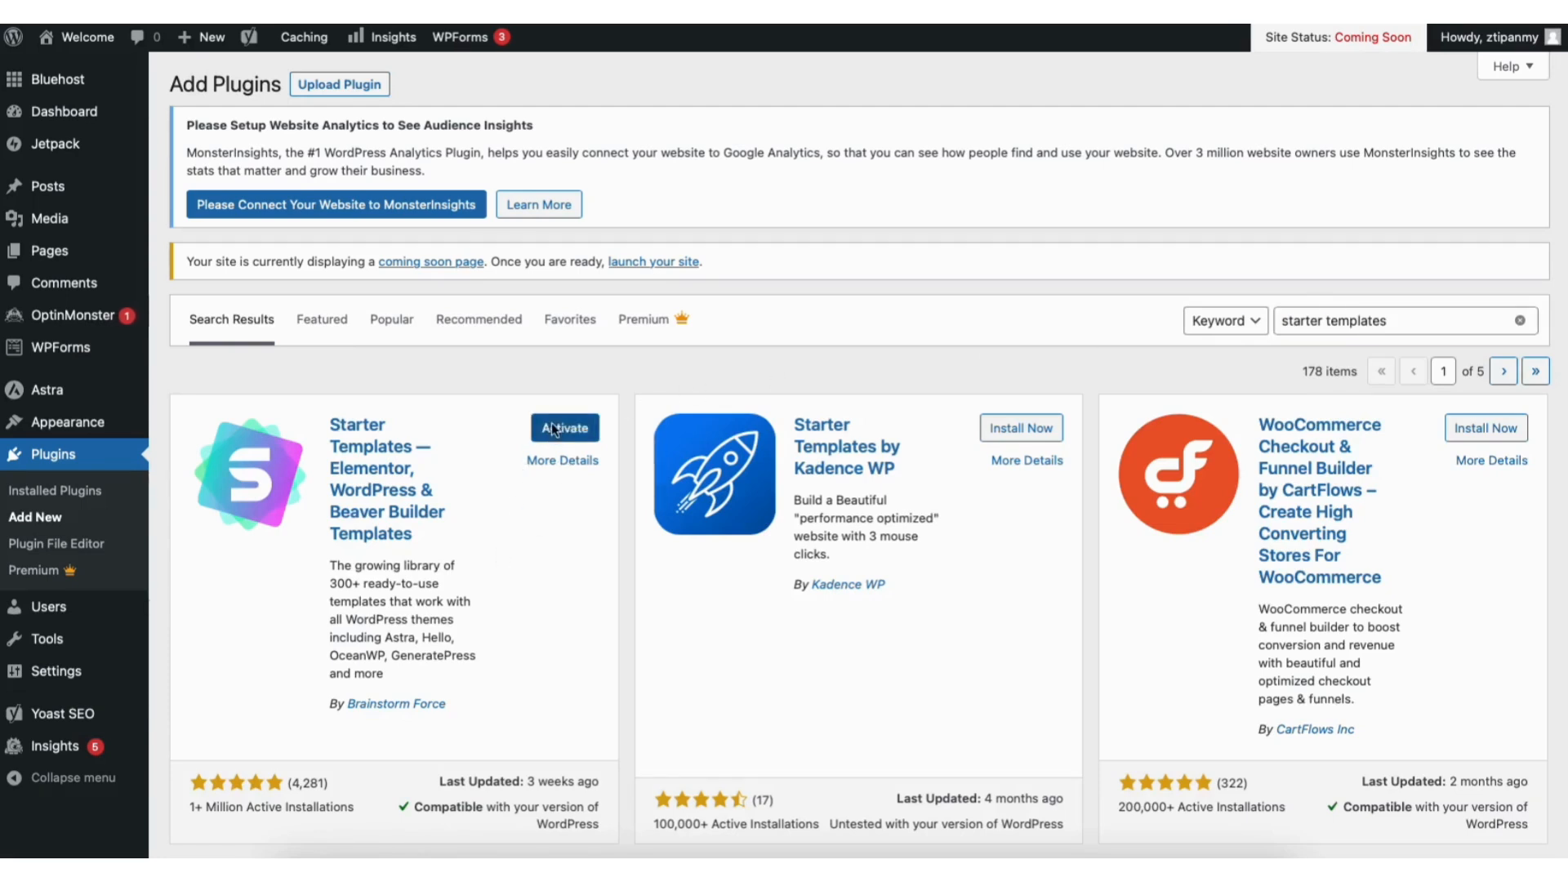
left_click(551, 423)
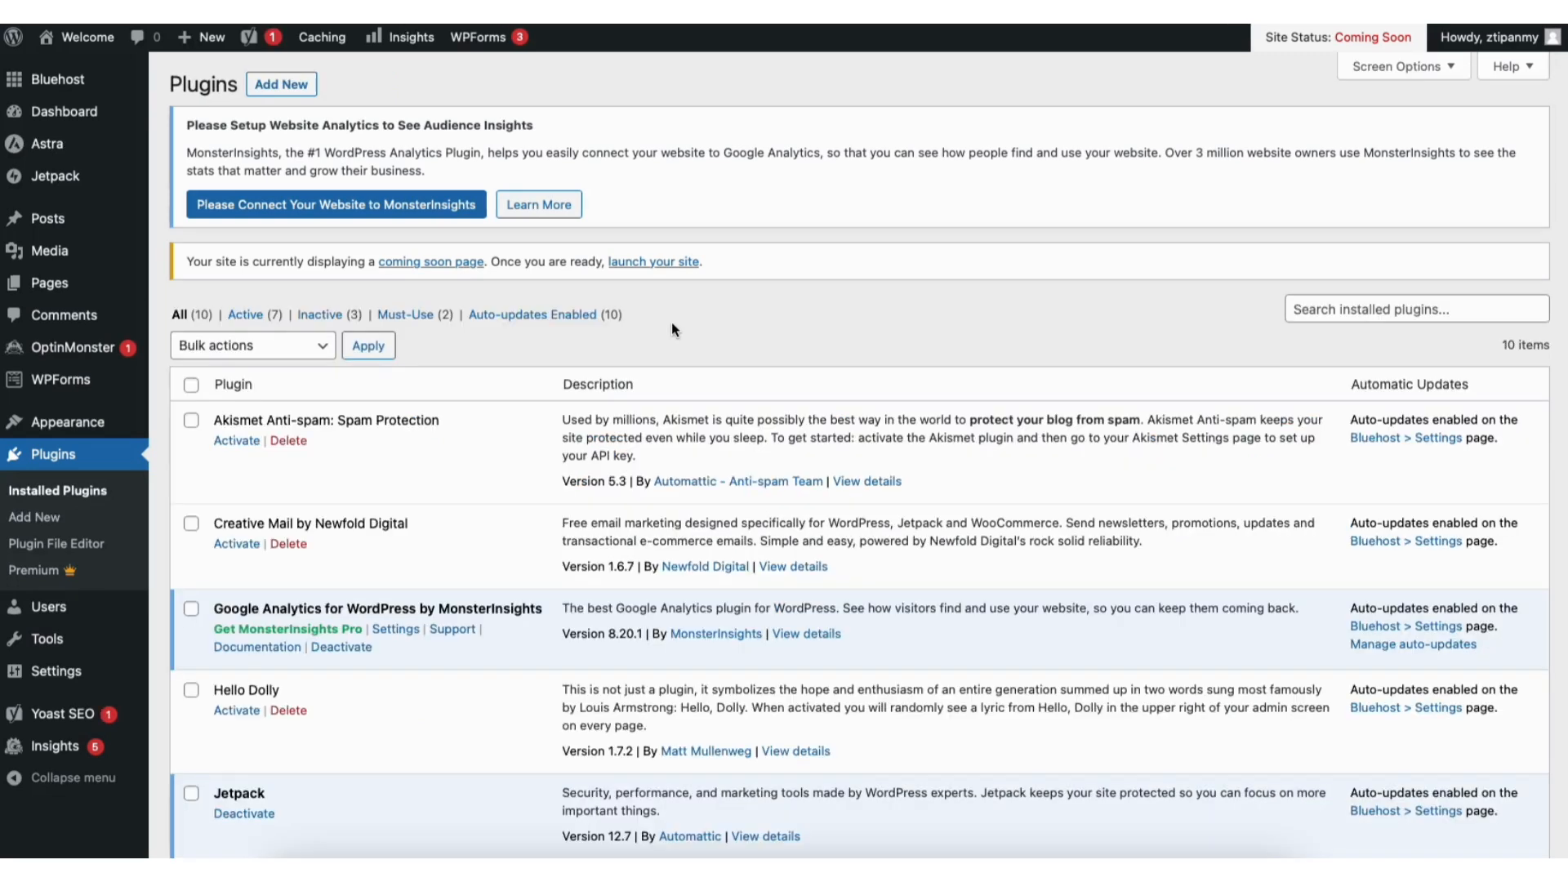
Step: Open the Starter Templates library and choose Elementor as the page builder
mouse_move(83, 424)
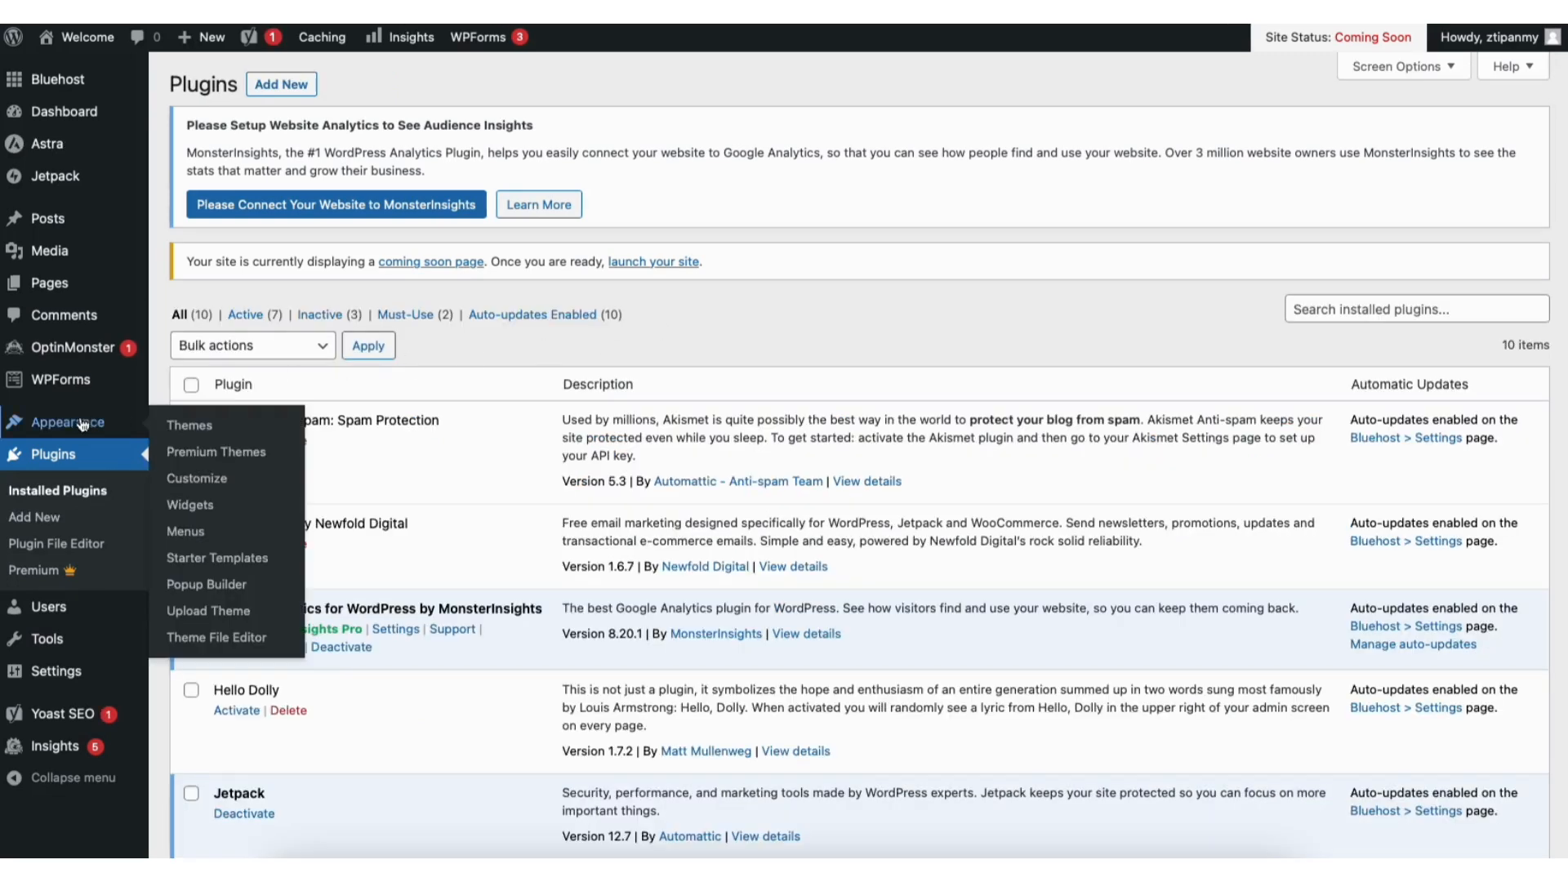
left_click(203, 559)
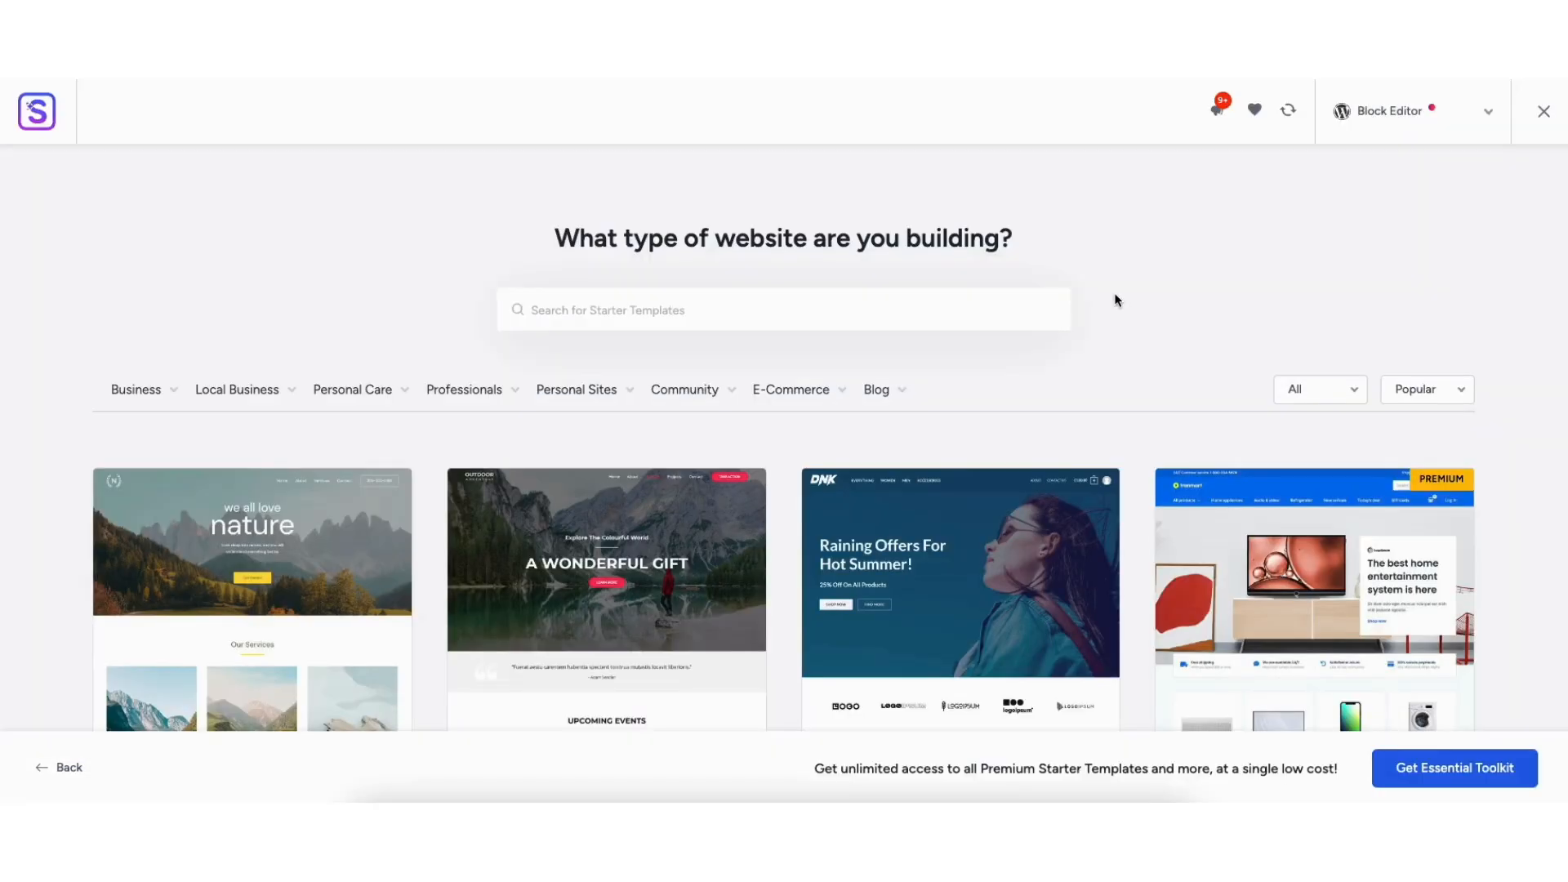
left_click(1382, 115)
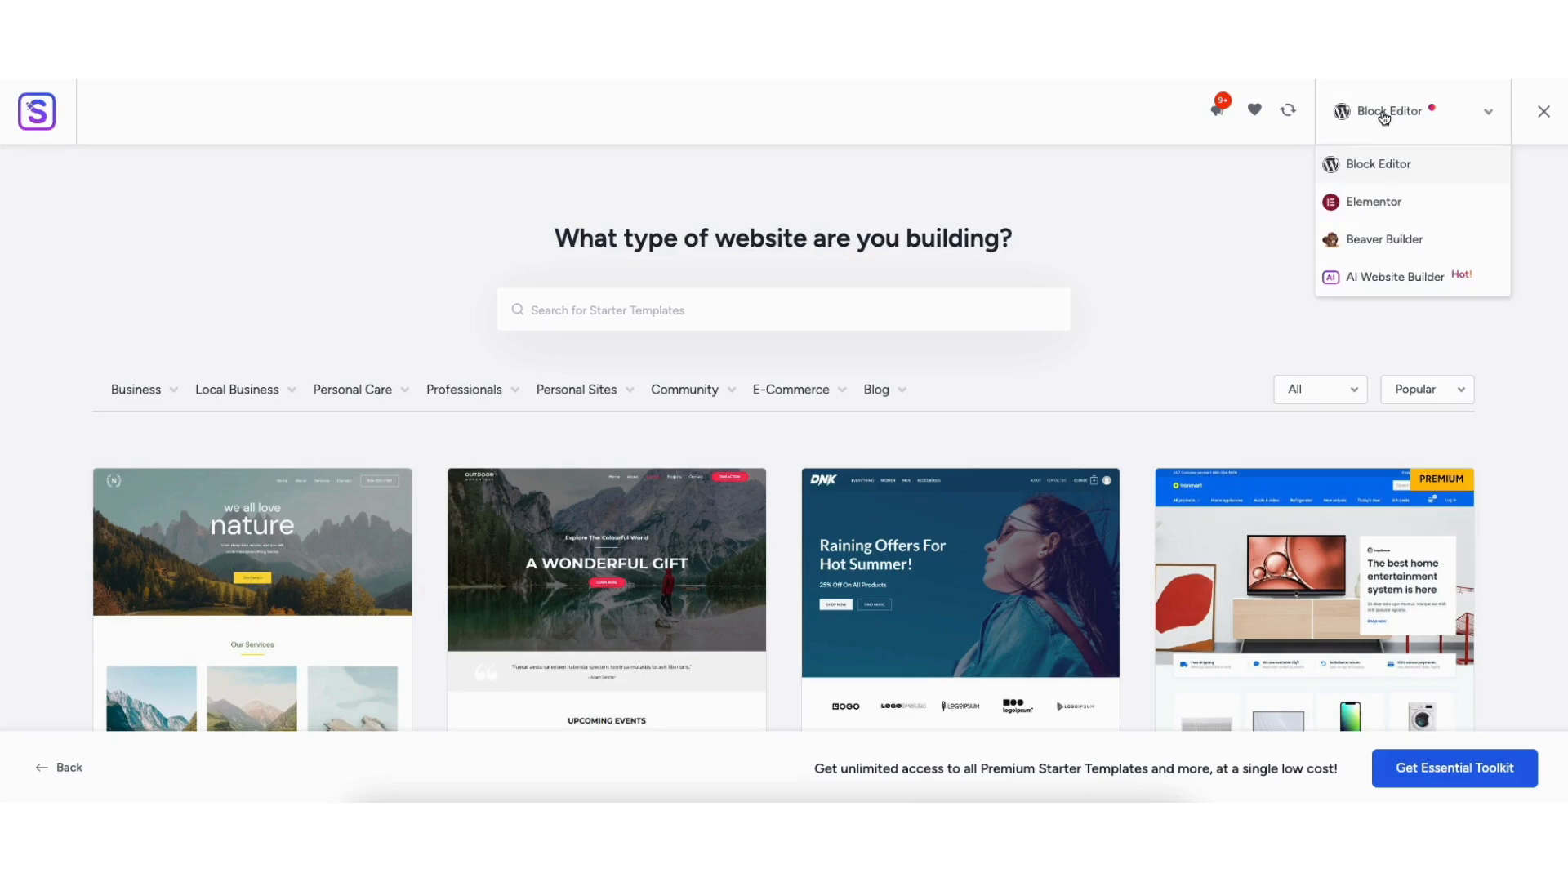
left_click(1368, 201)
Step: Look through the first Elementor starter templates and the website categories offered, such as Personal Care
scroll(784, 457, "down", 6)
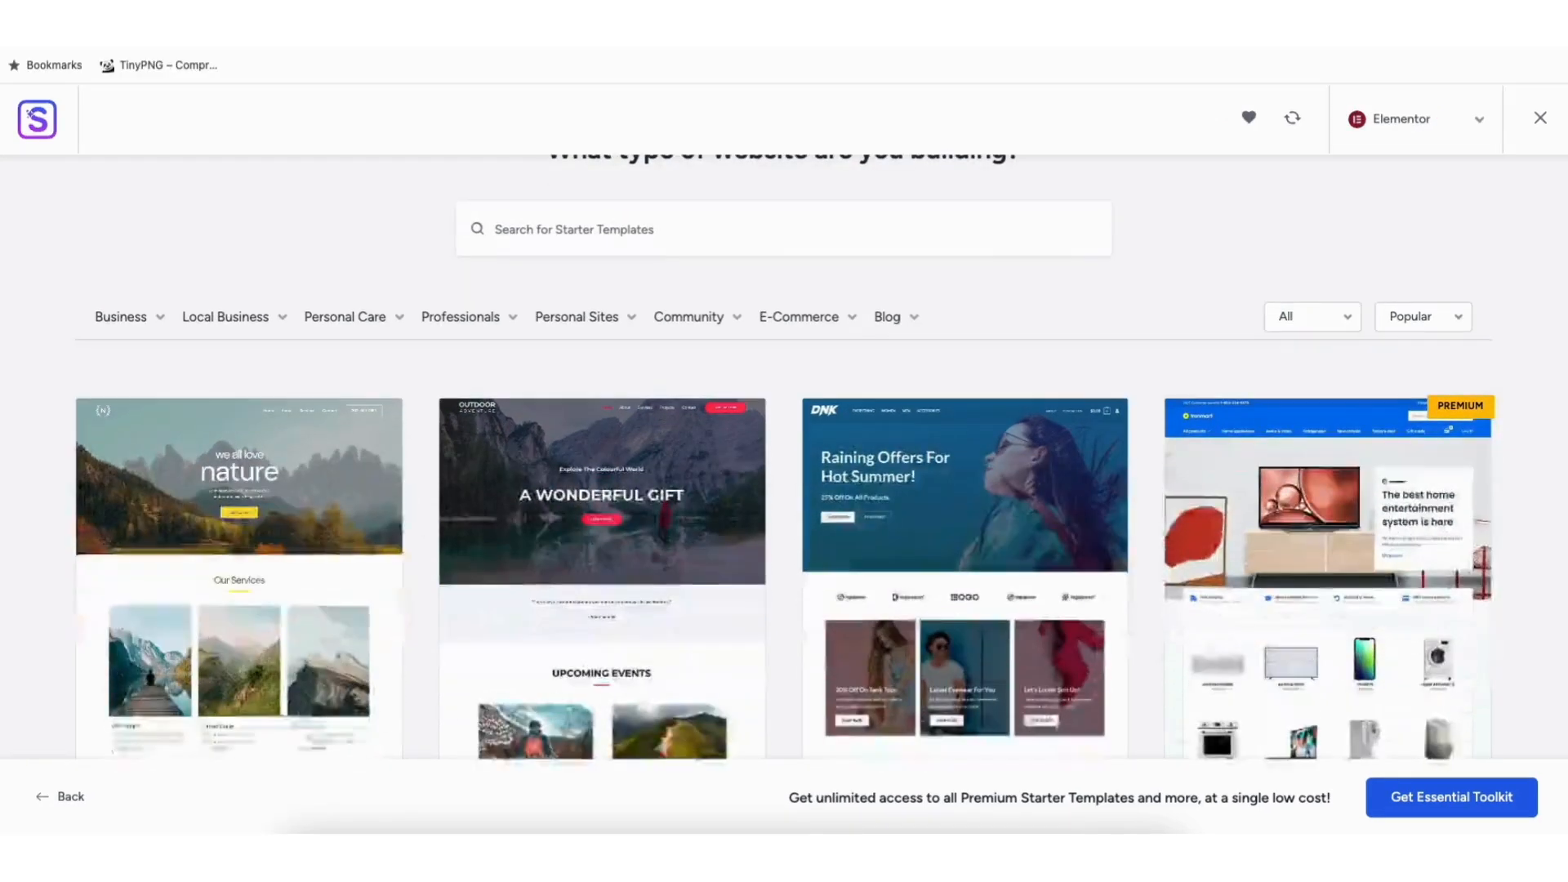
scroll(784, 457, "down", 8)
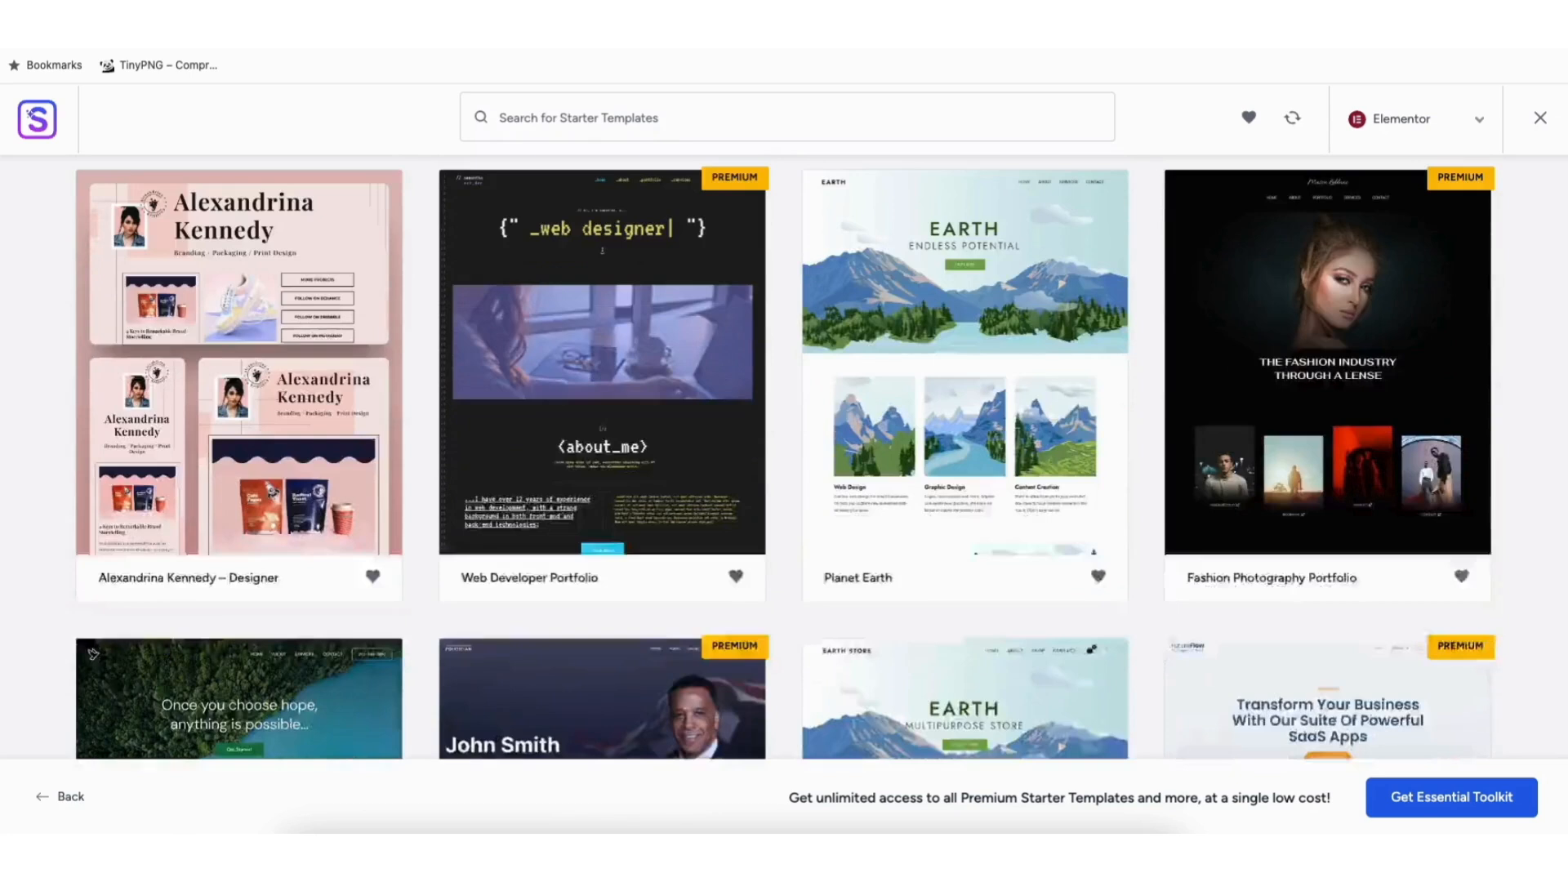
scroll(783, 457, "down", 4)
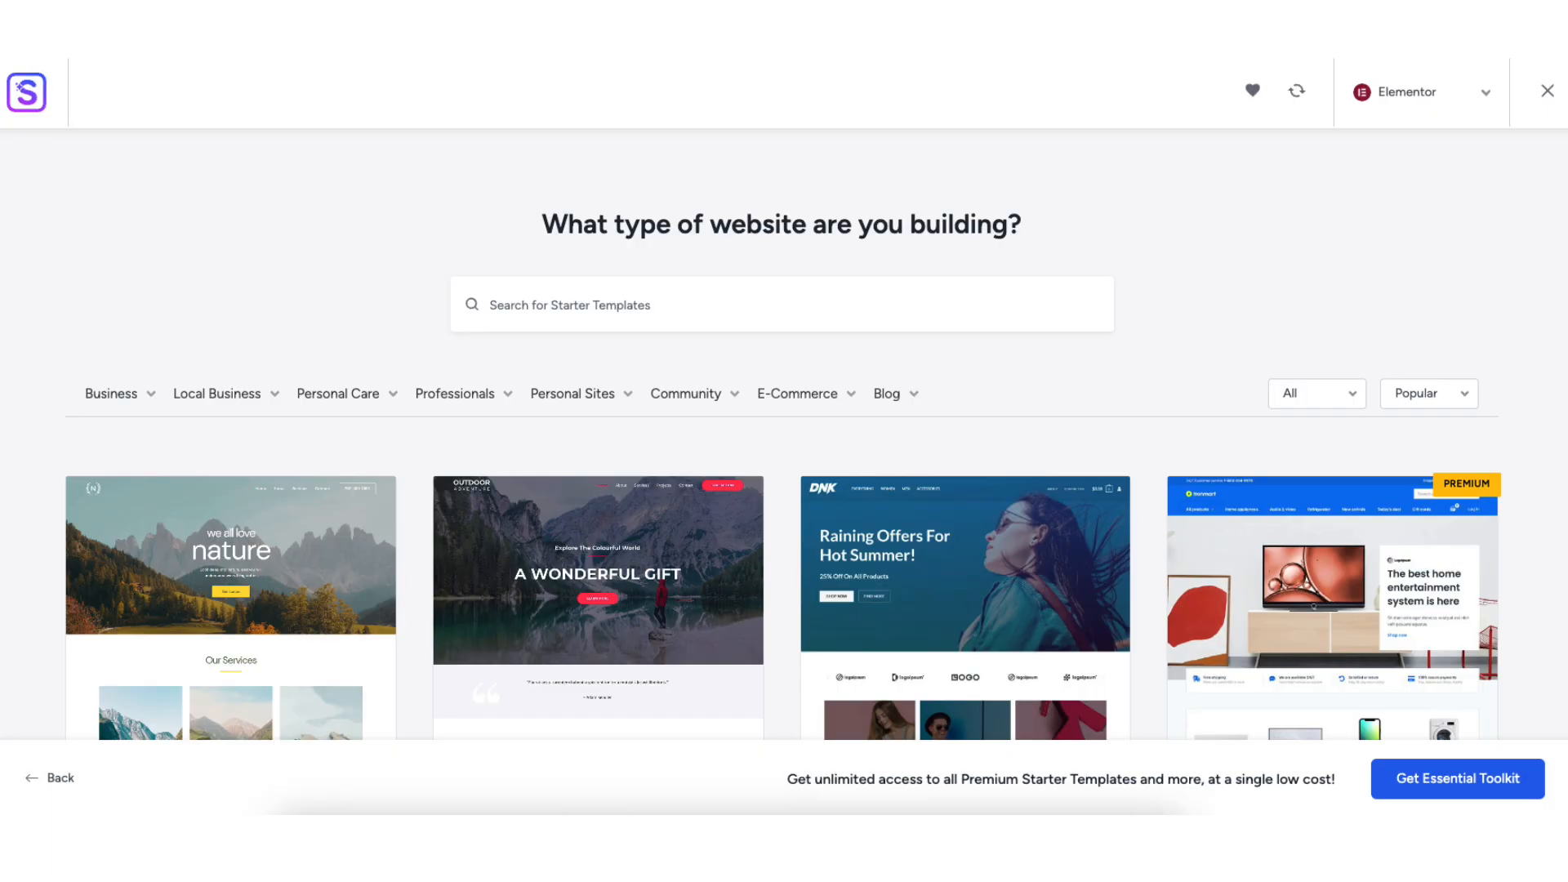
mouse_move(147, 394)
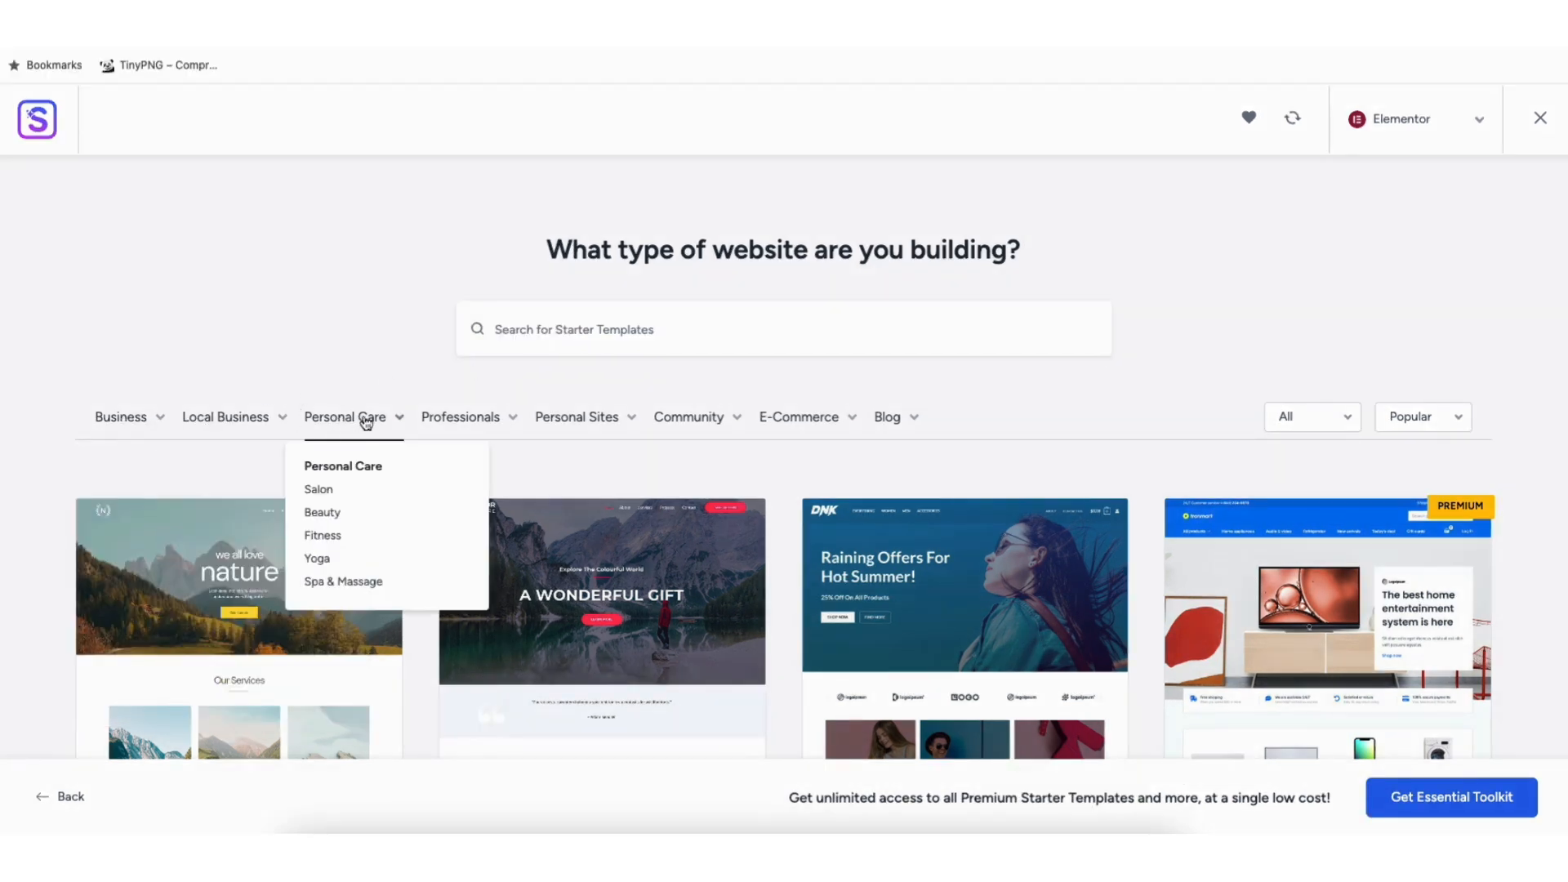
mouse_move(470, 423)
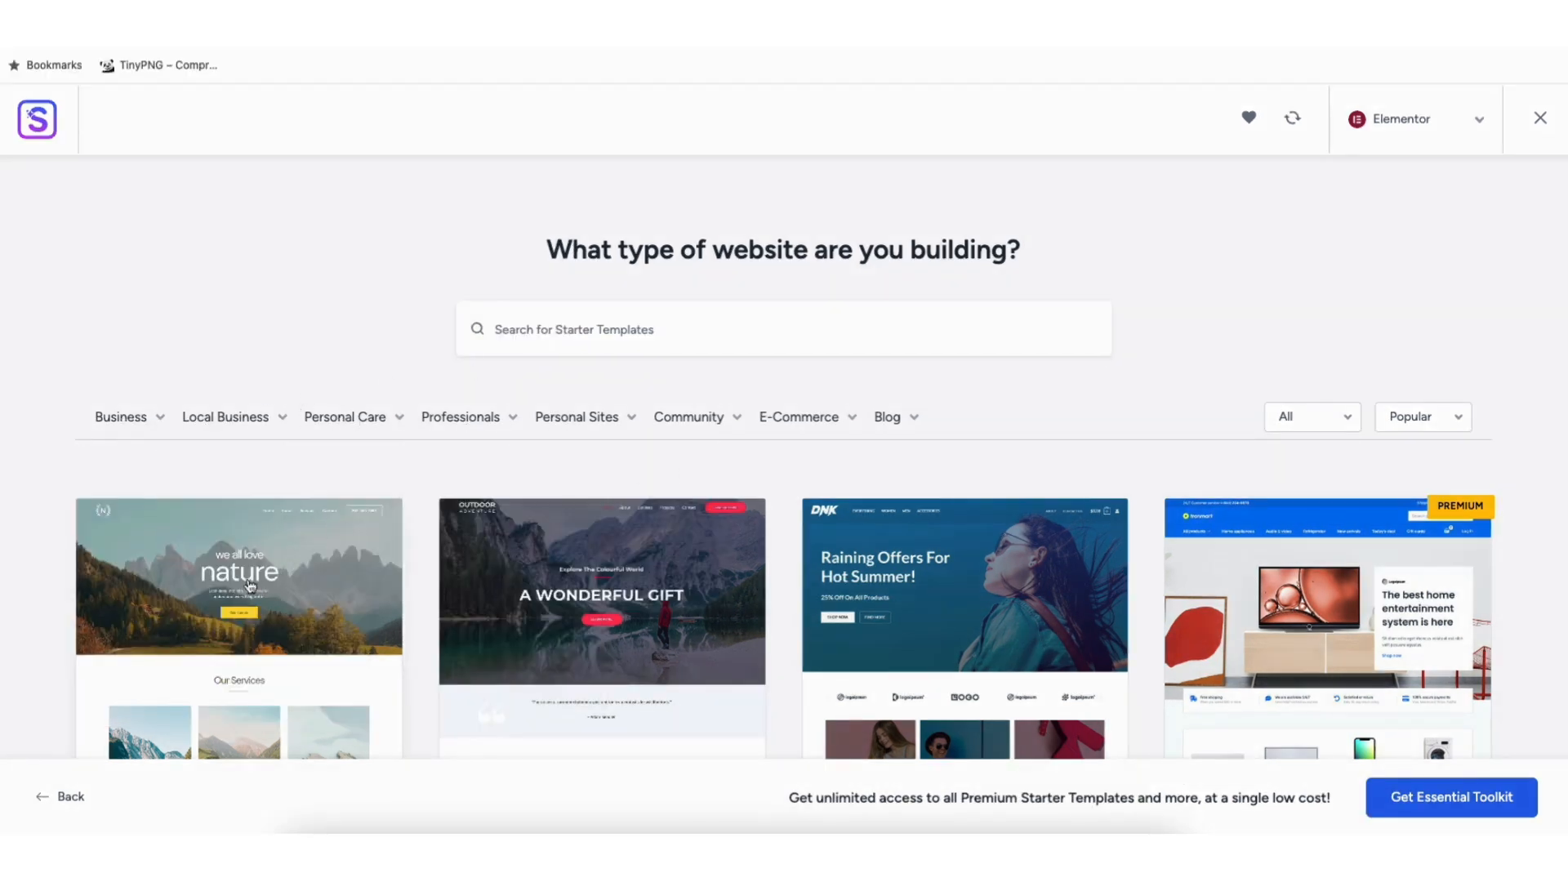
Step: Preview the Love Nature template's home page and return to the template library
left_click(229, 602)
scroll(940, 457, "down", 8)
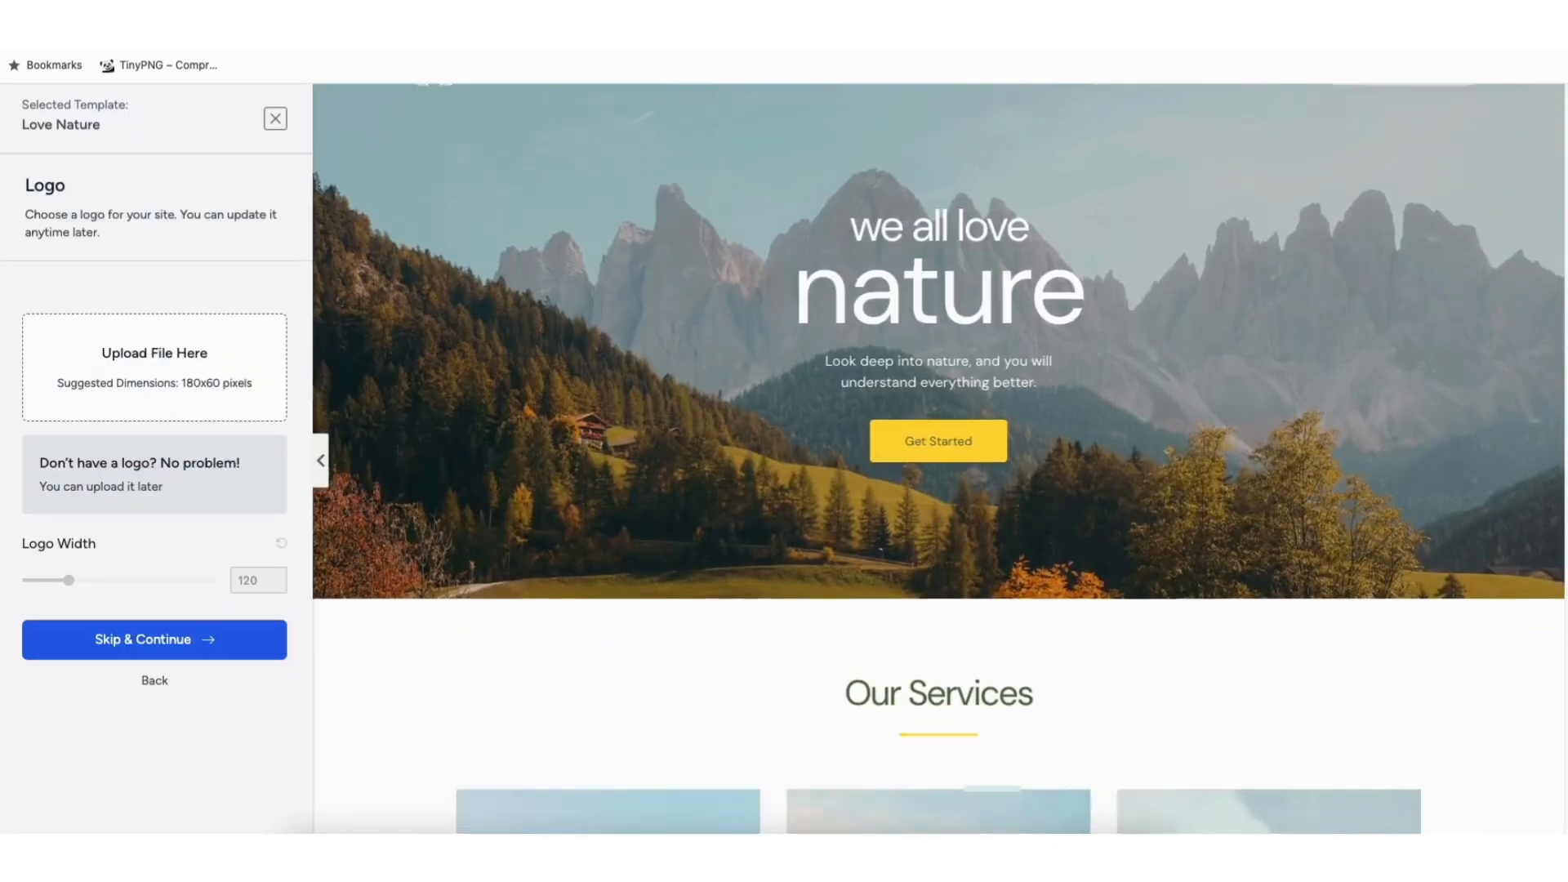
scroll(568, 204, "down", 5)
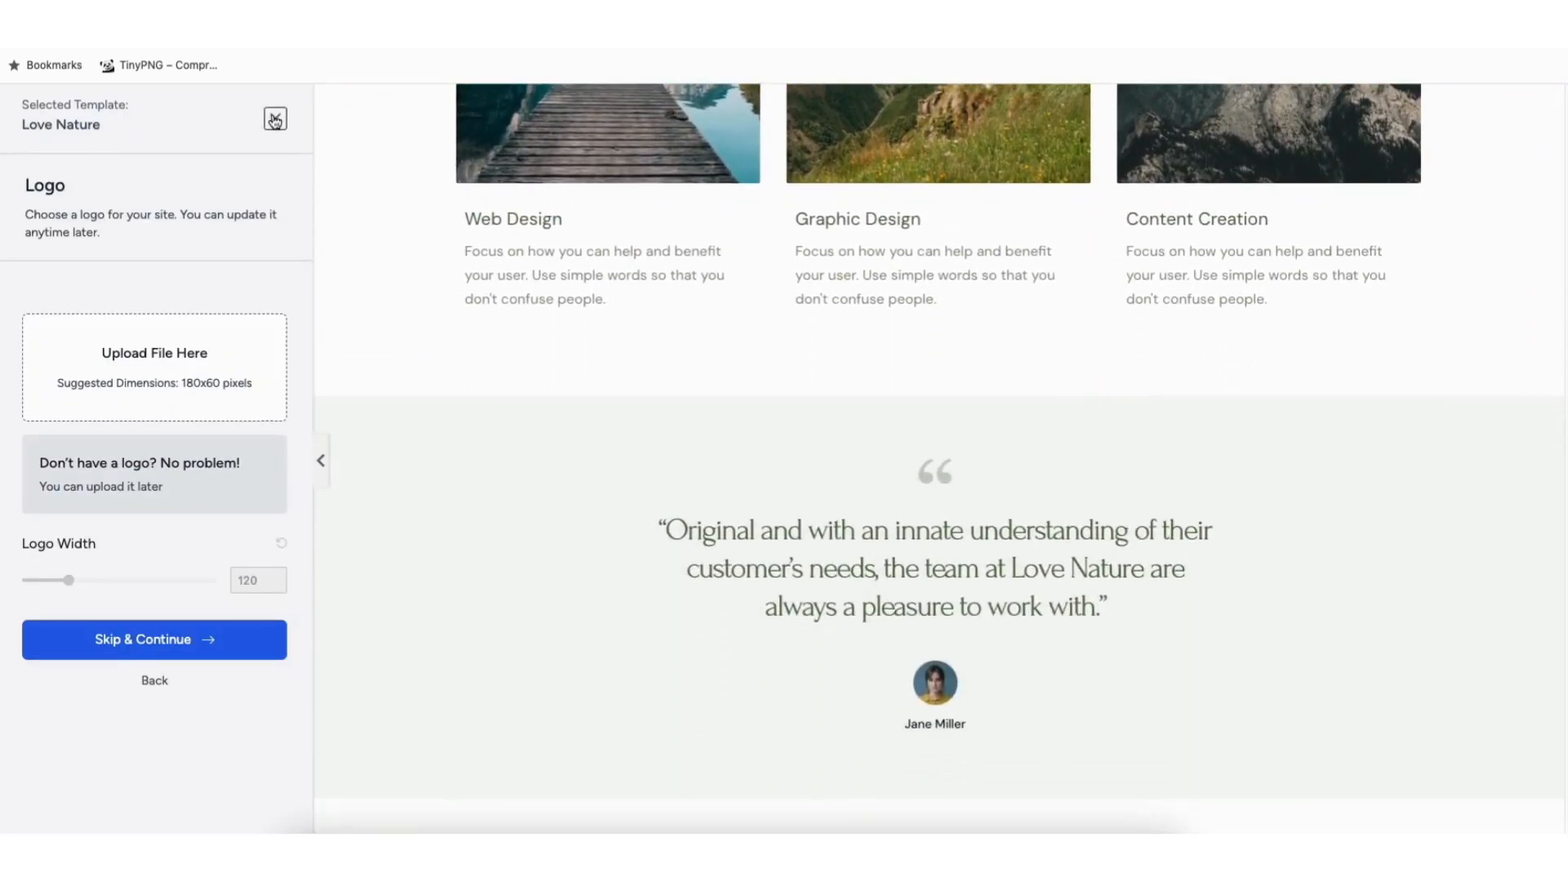
left_click(276, 121)
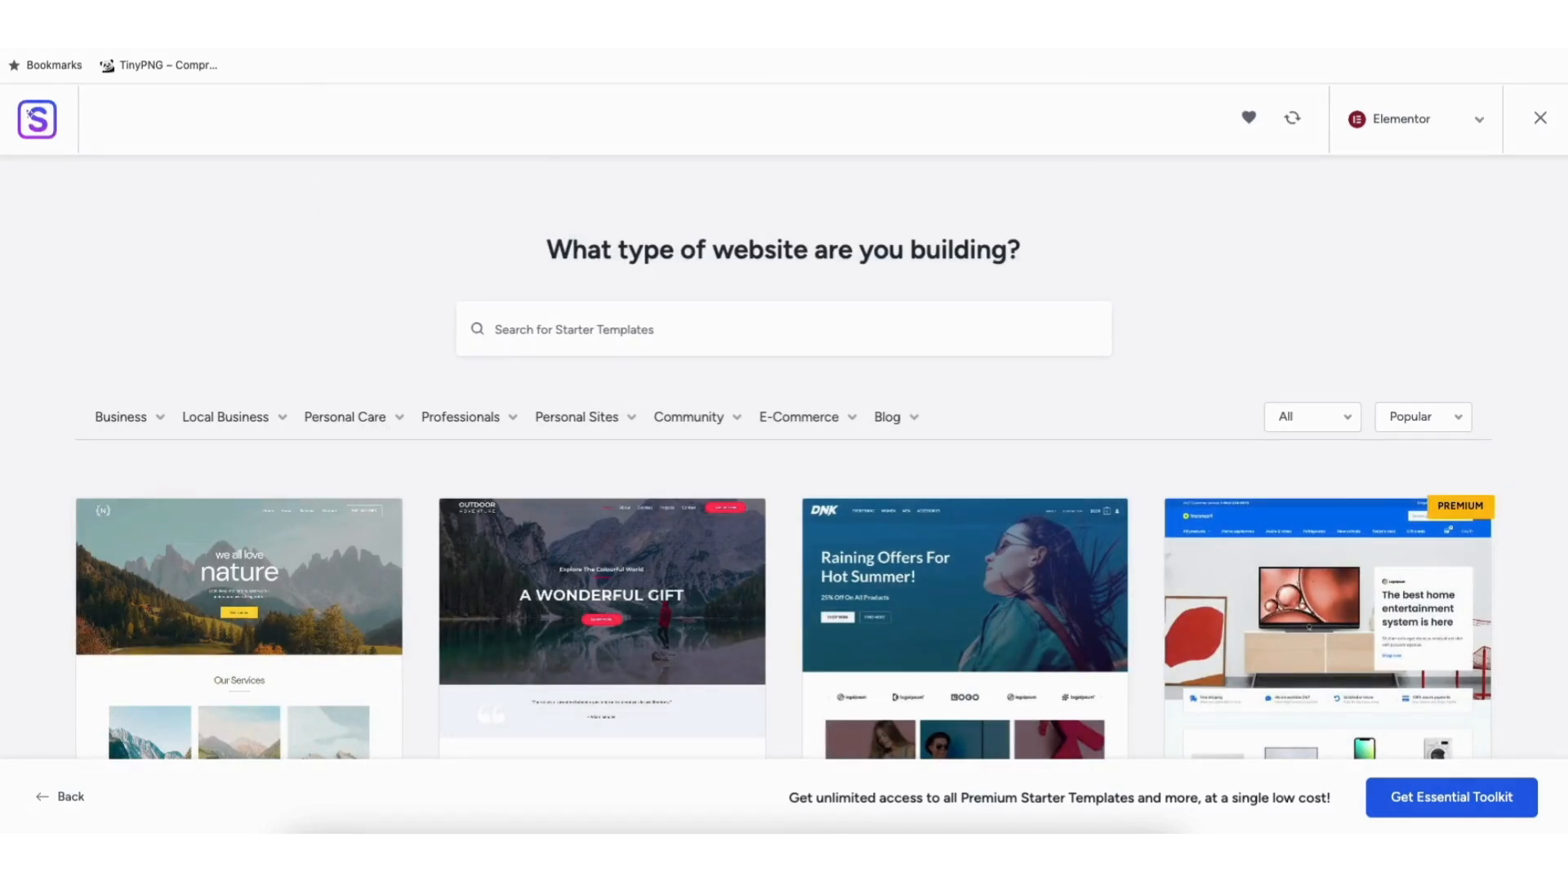
Step: Browse the full list of popular Elementor starter templates for suitable website designs
scroll(784, 458, "down", 6)
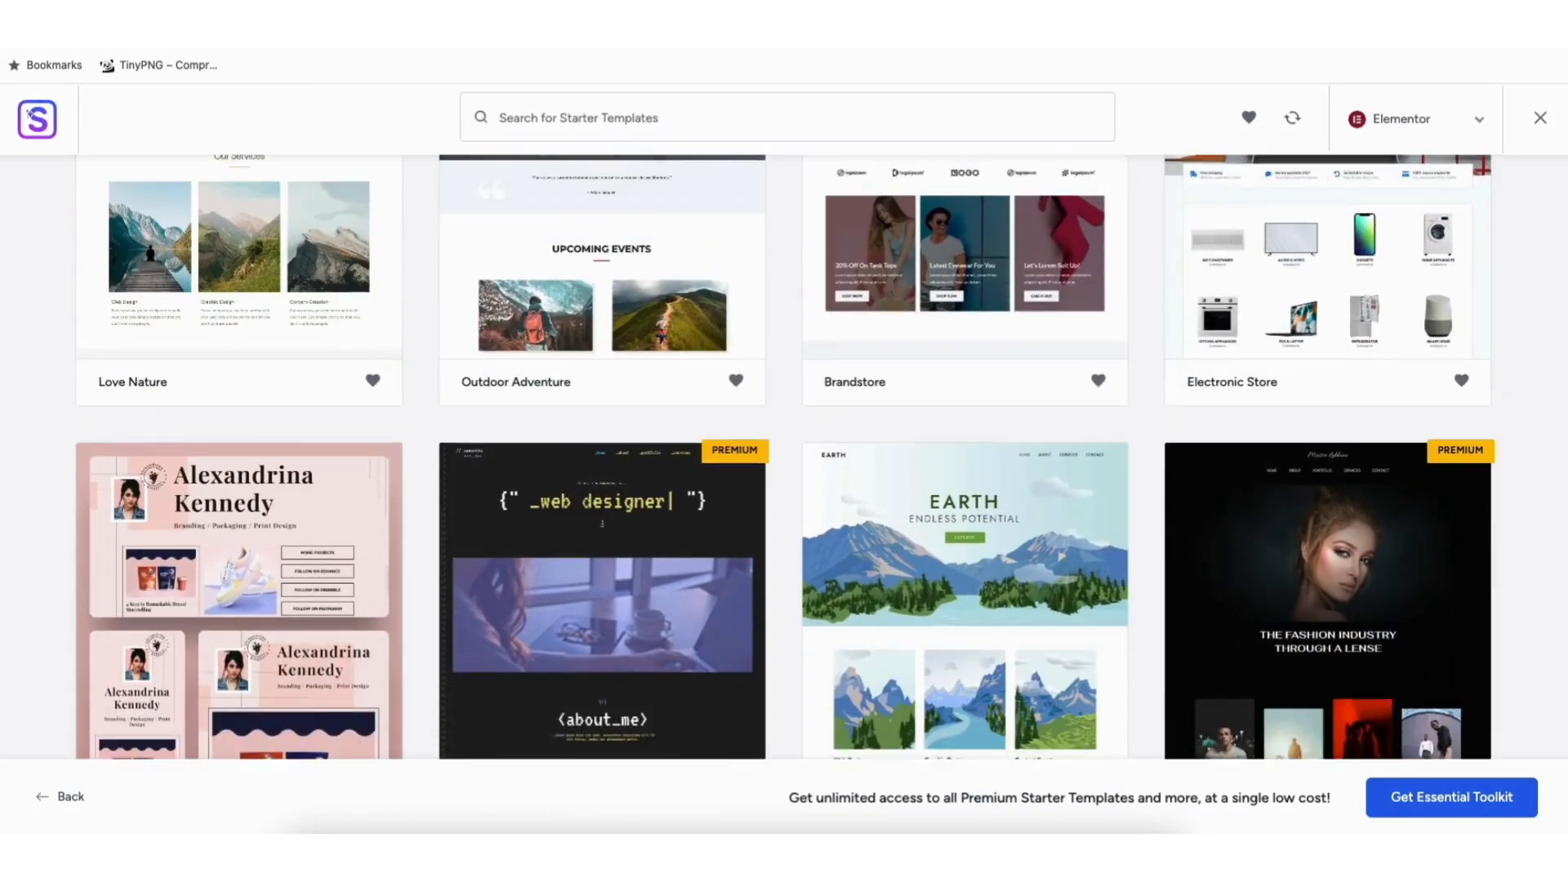
scroll(784, 458, "down", 12)
scroll(783, 457, "down", 10)
scroll(784, 457, "down", 12)
scroll(784, 457, "down", 13)
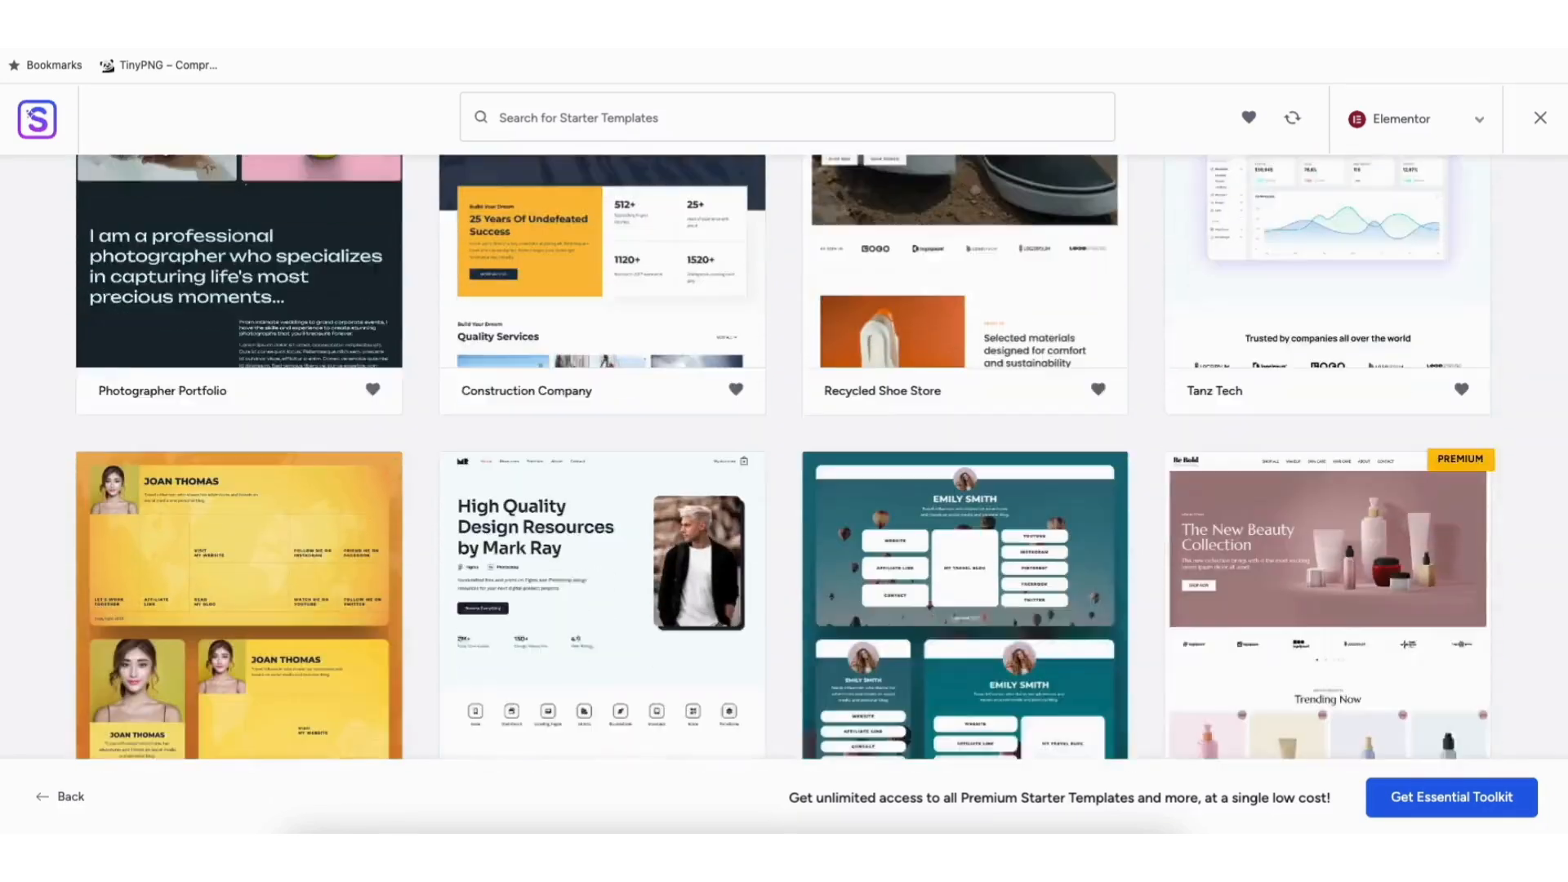
scroll(783, 457, "down", 10)
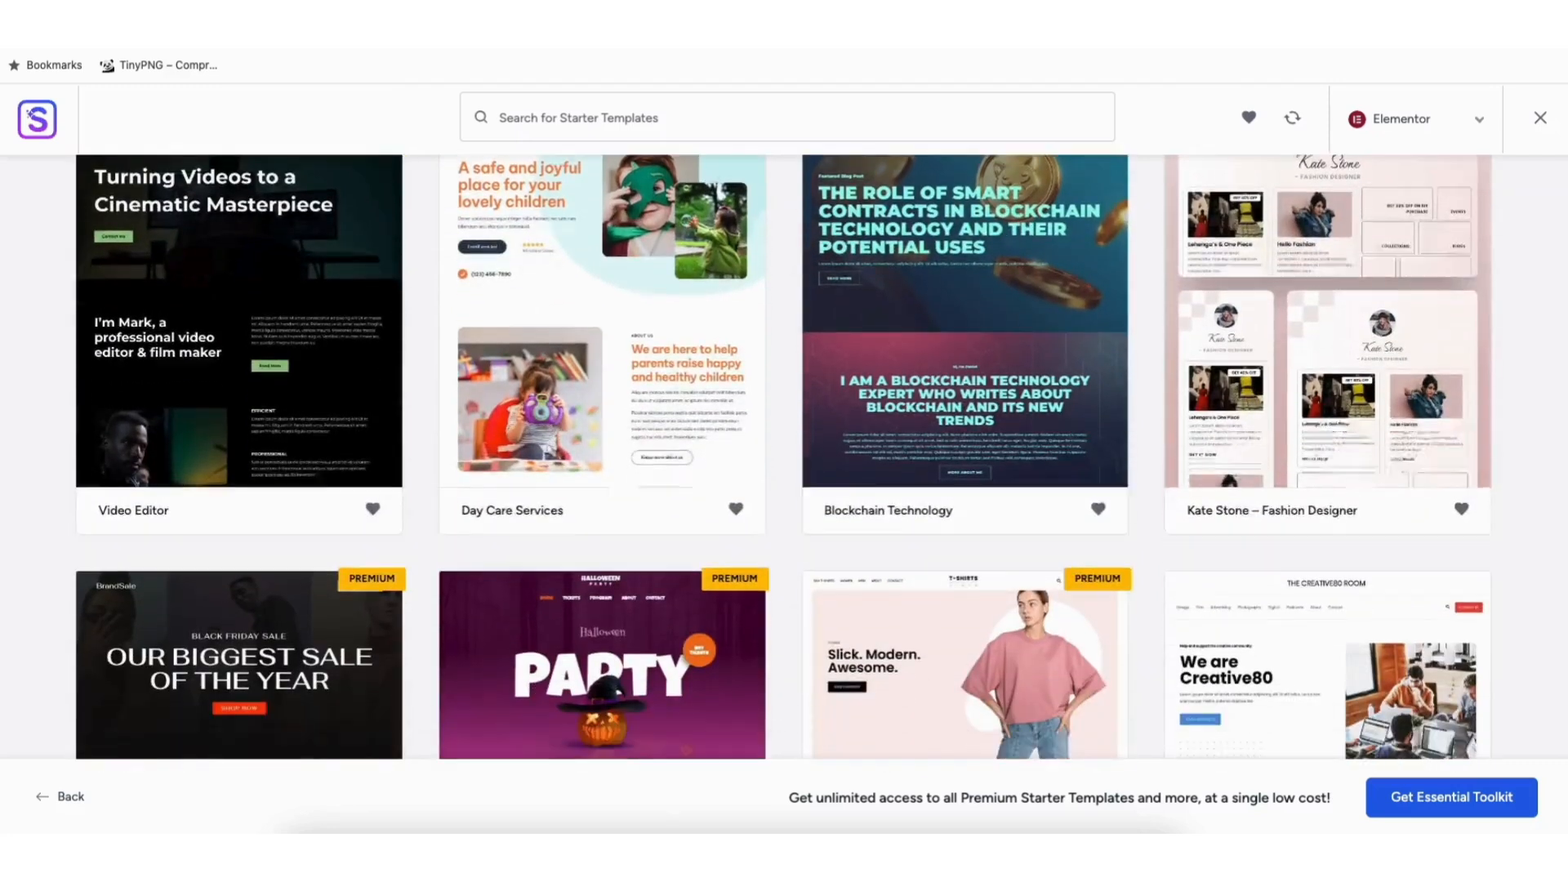
scroll(784, 457, "down", 8)
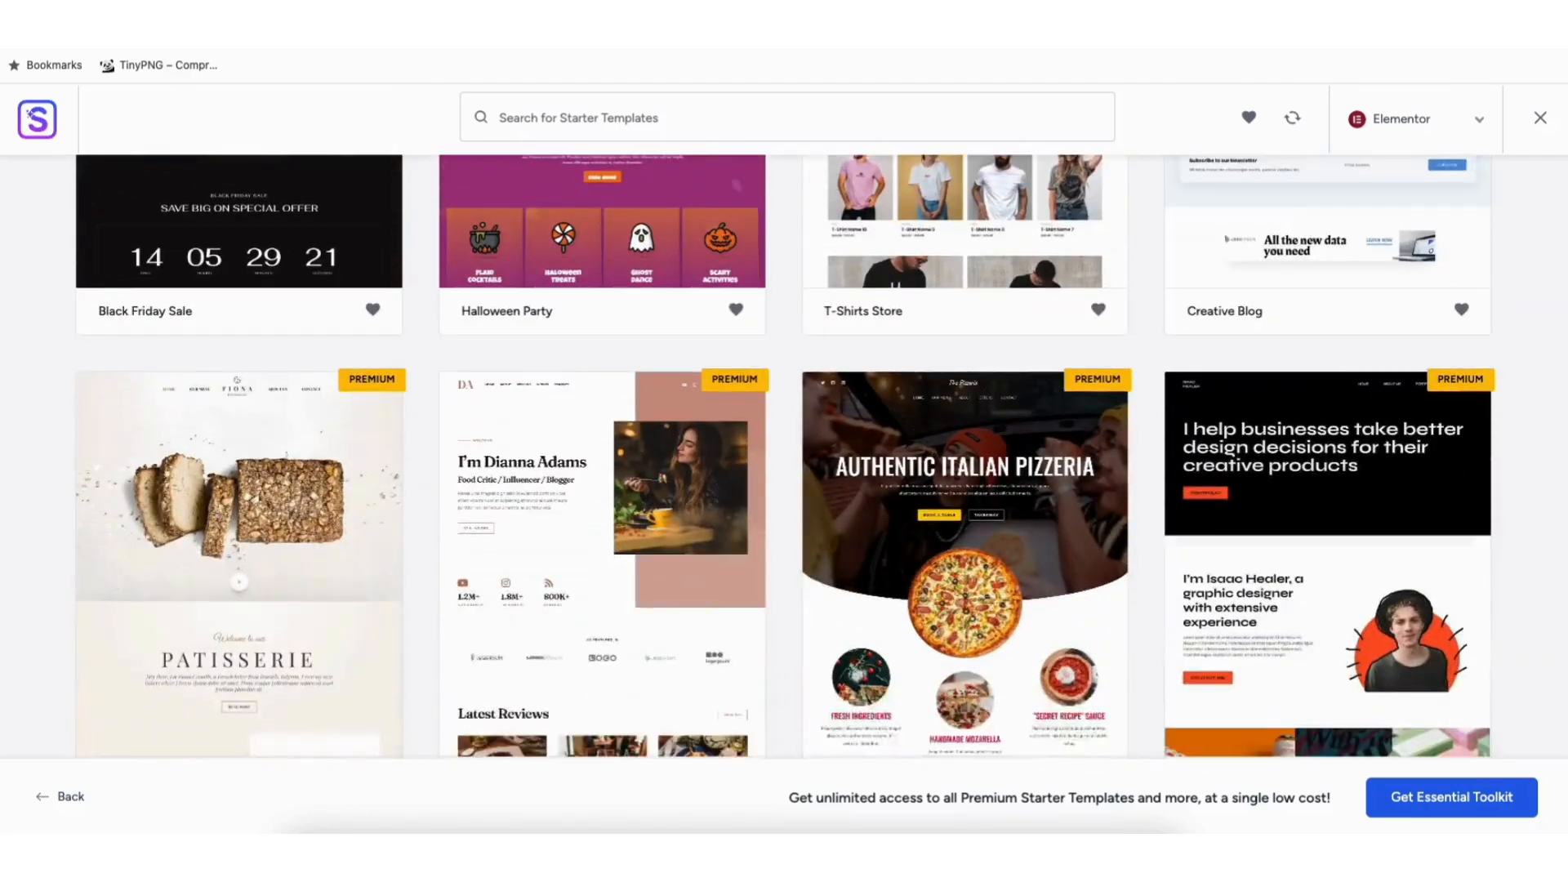
scroll(784, 457, "down", 9)
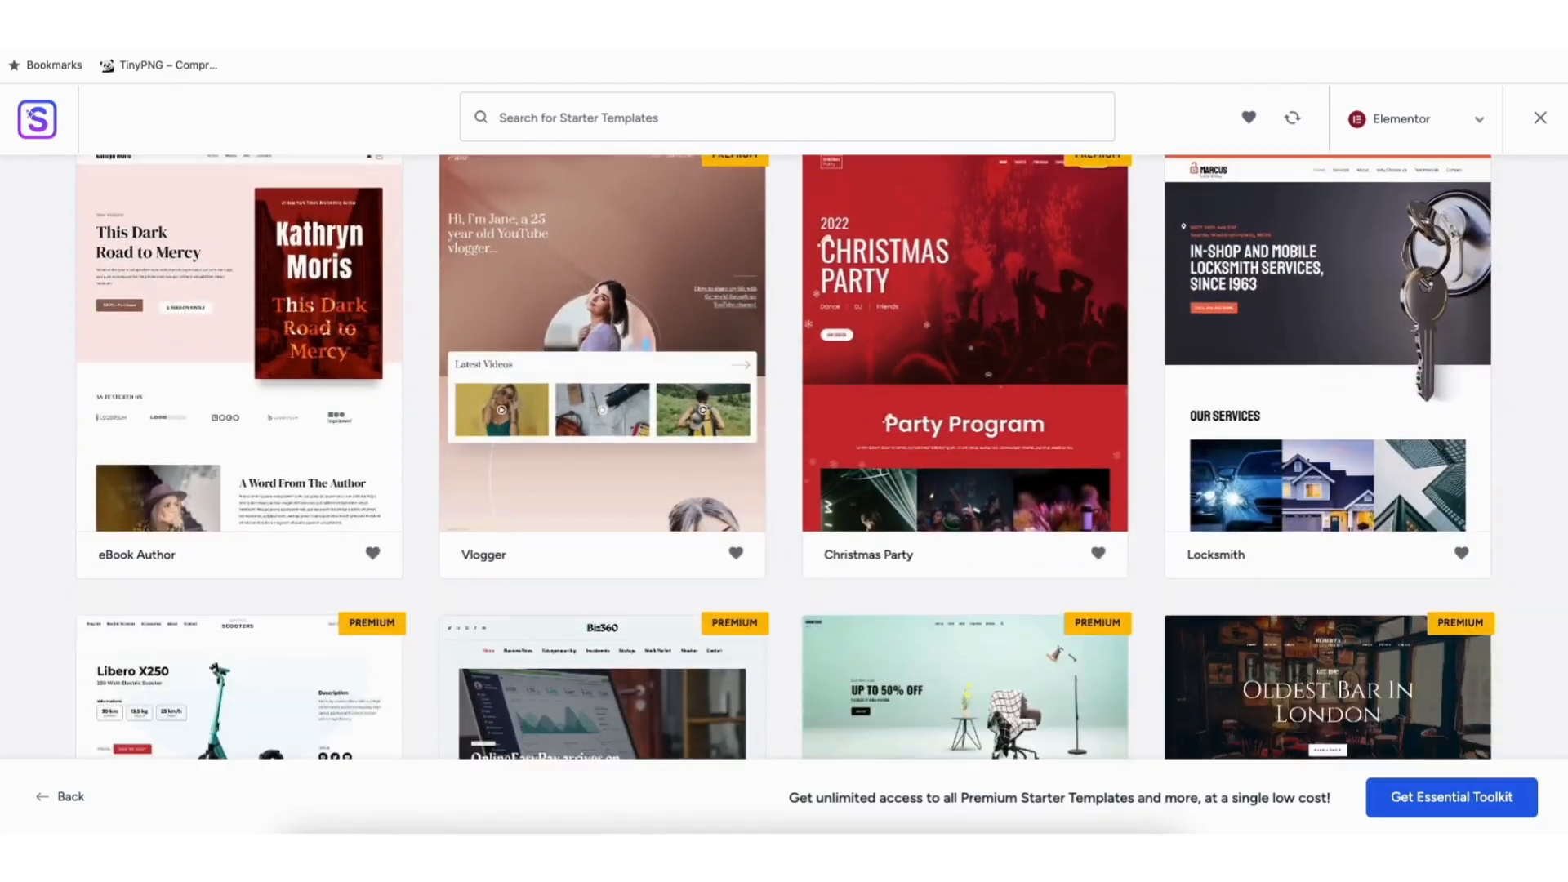
scroll(784, 457, "down", 5)
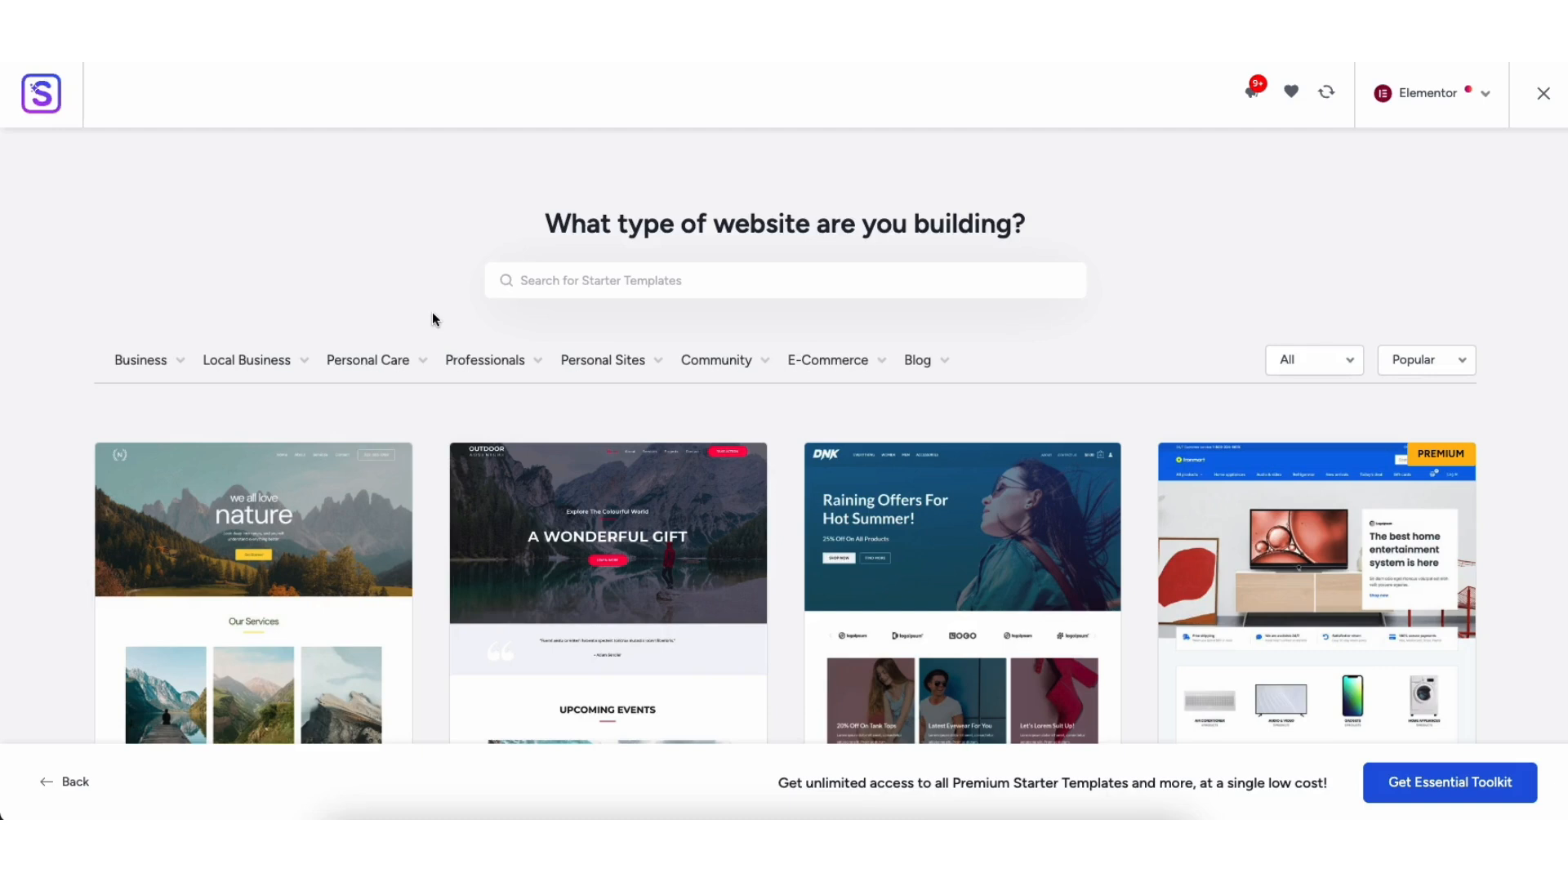
Step: Filter the starter templates to the Local Business category and look through the designs
left_click(258, 365)
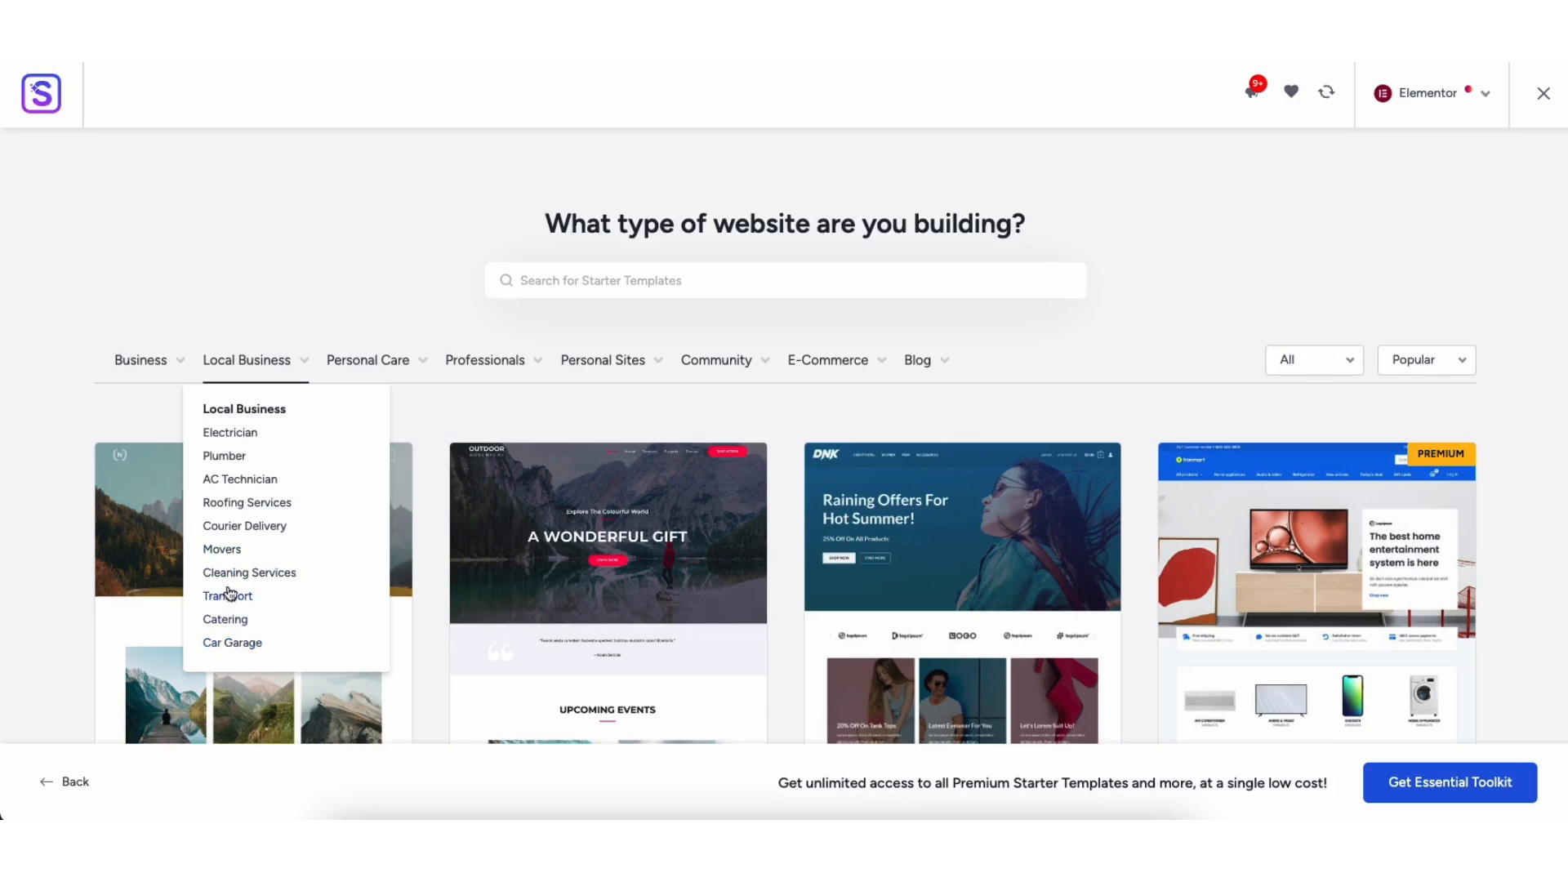
left_click(235, 360)
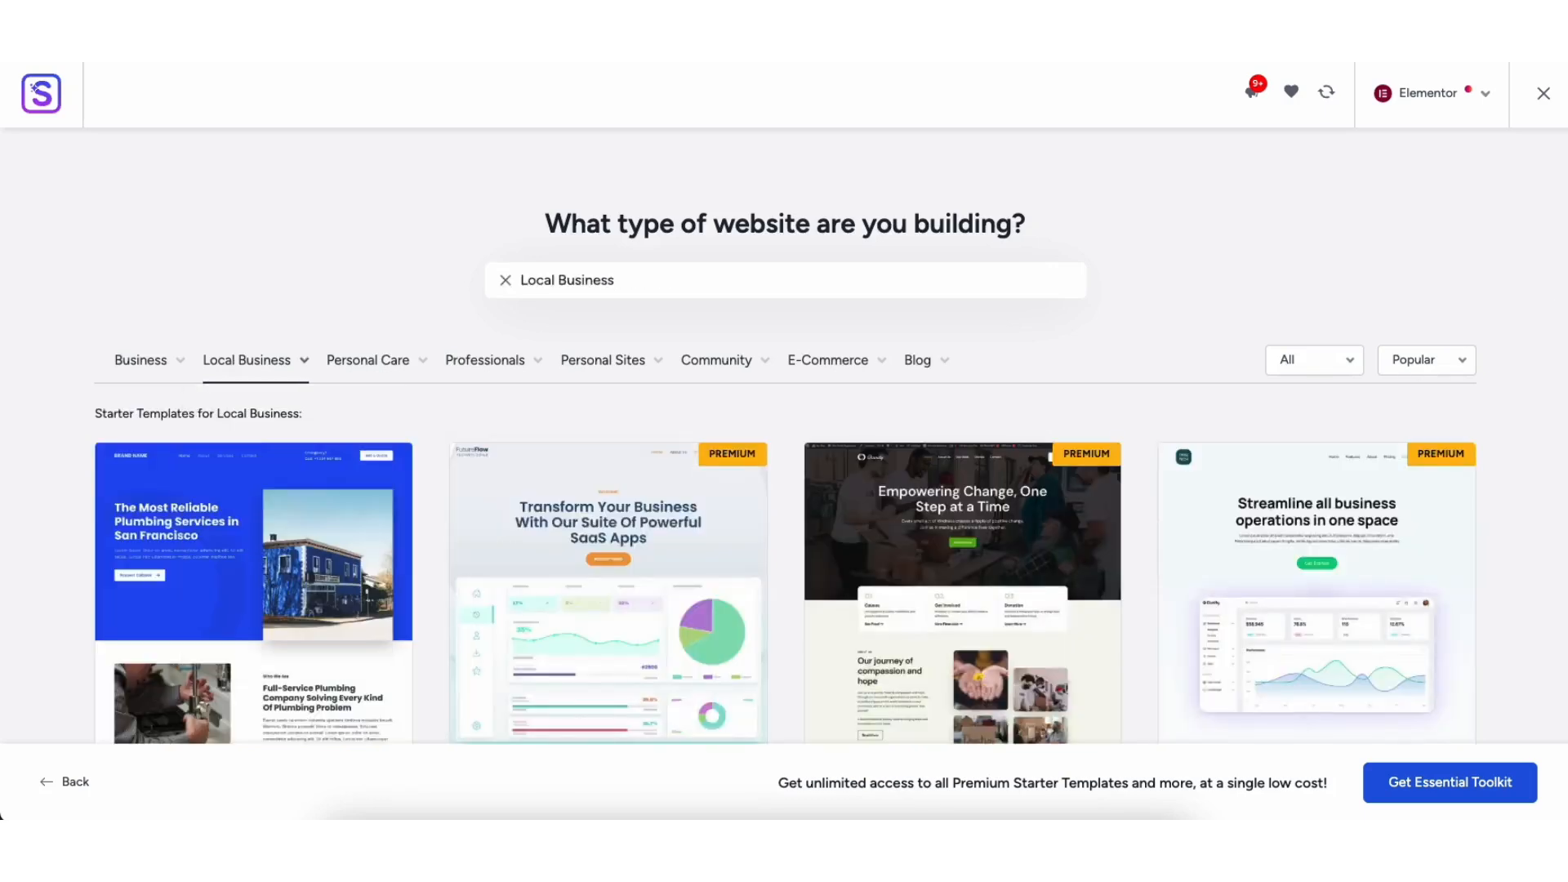
scroll(784, 490, "down", 20)
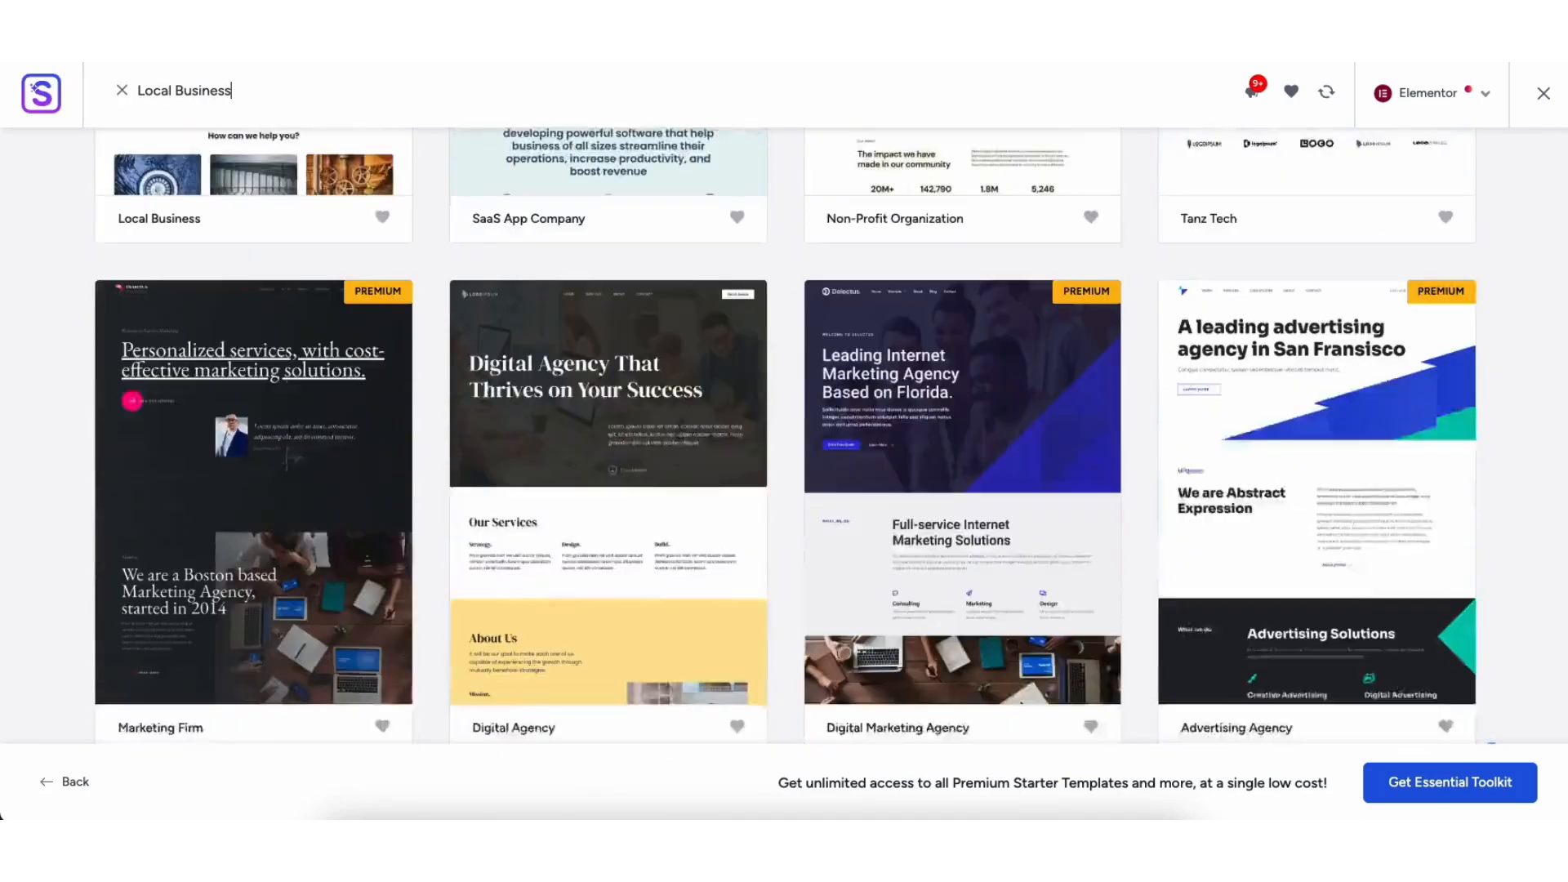
scroll(784, 433, "down", 20)
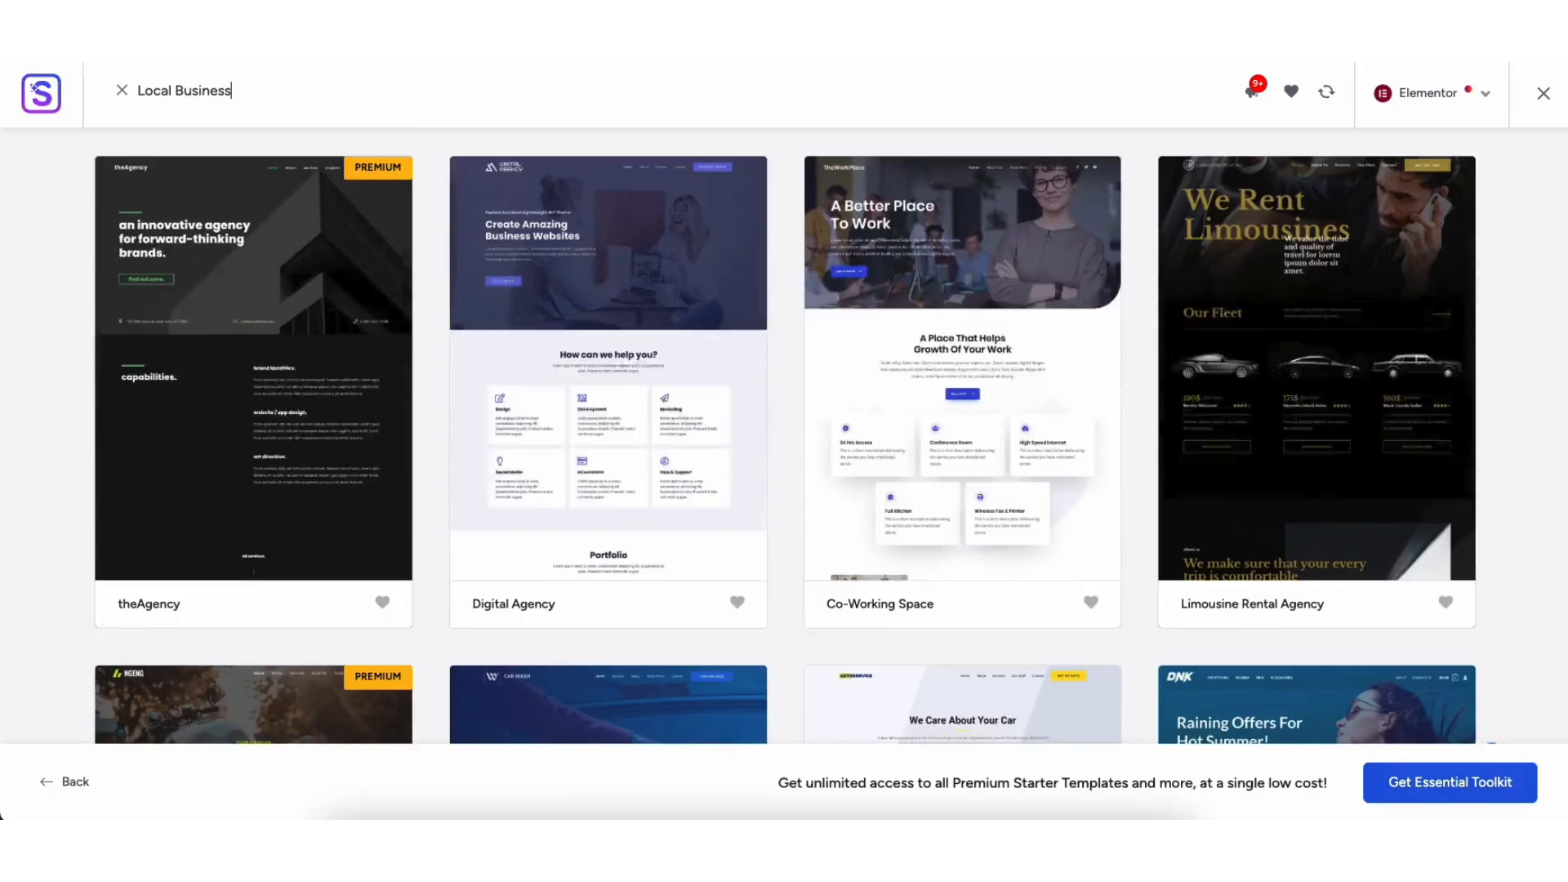
scroll(784, 433, "down", 20)
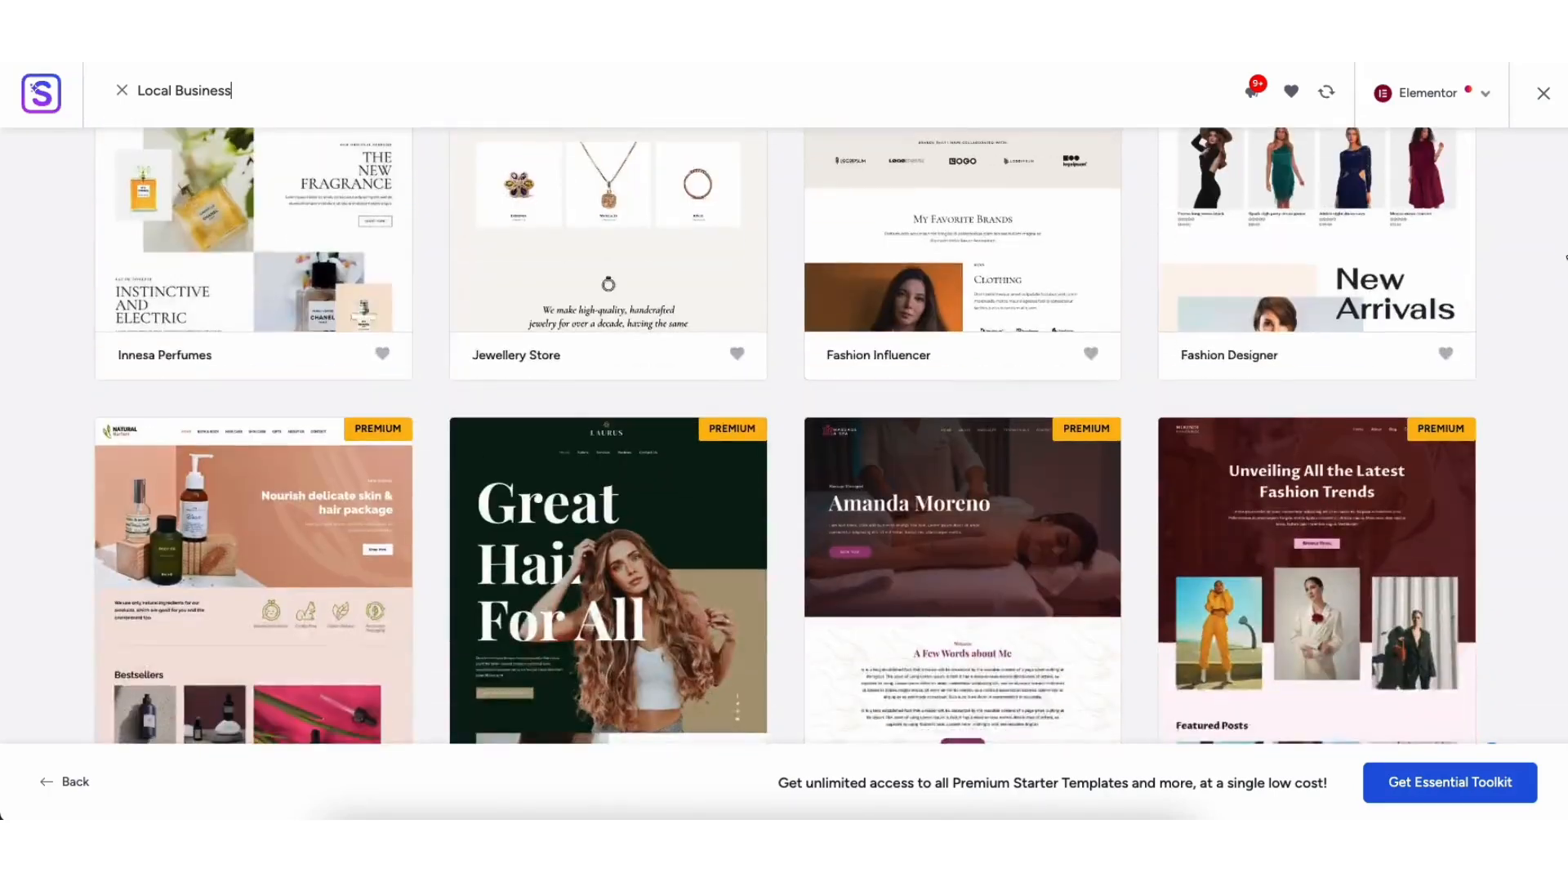
scroll(886, 239, "down", 5)
scroll(886, 239, "up", 20)
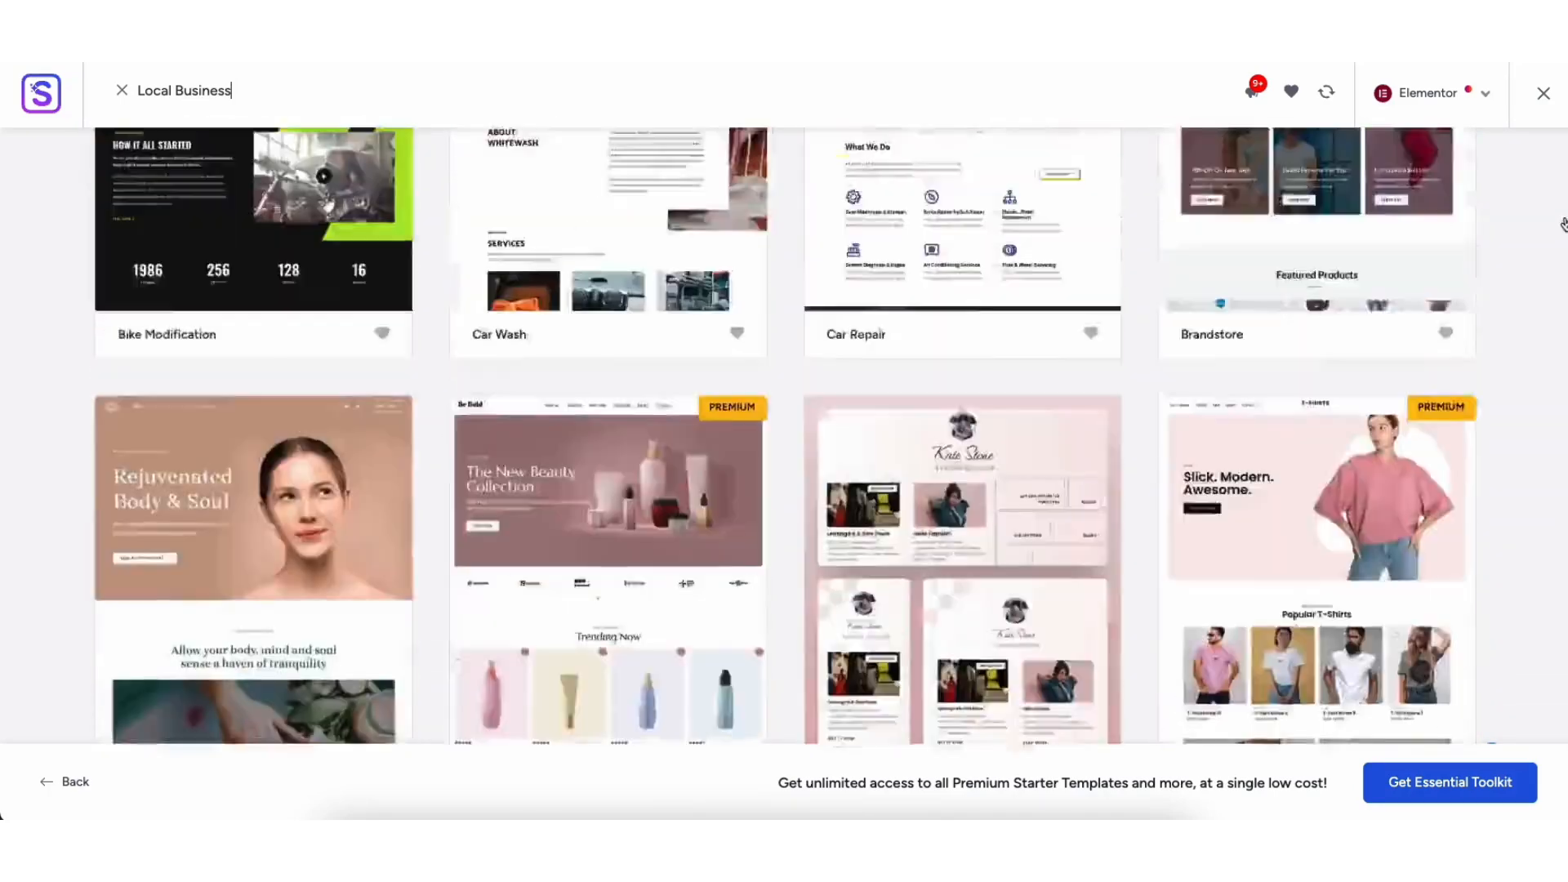
Step: Replace the Local Business filter with a template search for "window"
left_click_drag(617, 282, 495, 278)
type("window")
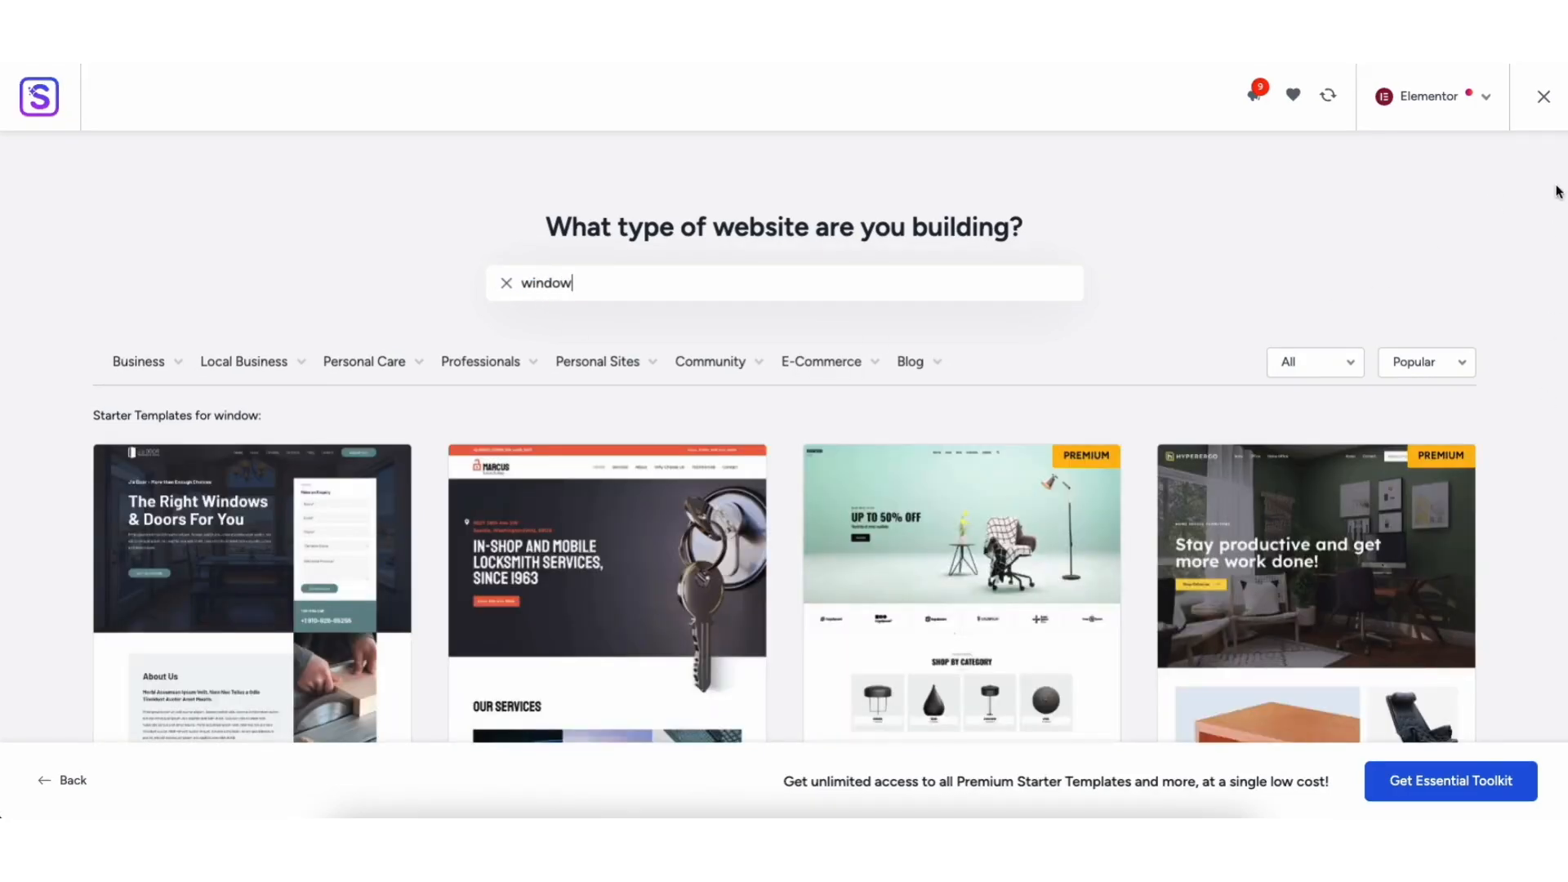
Step: Open the Windows & Doors Services template from the search results
scroll(243, 370, "down", 3)
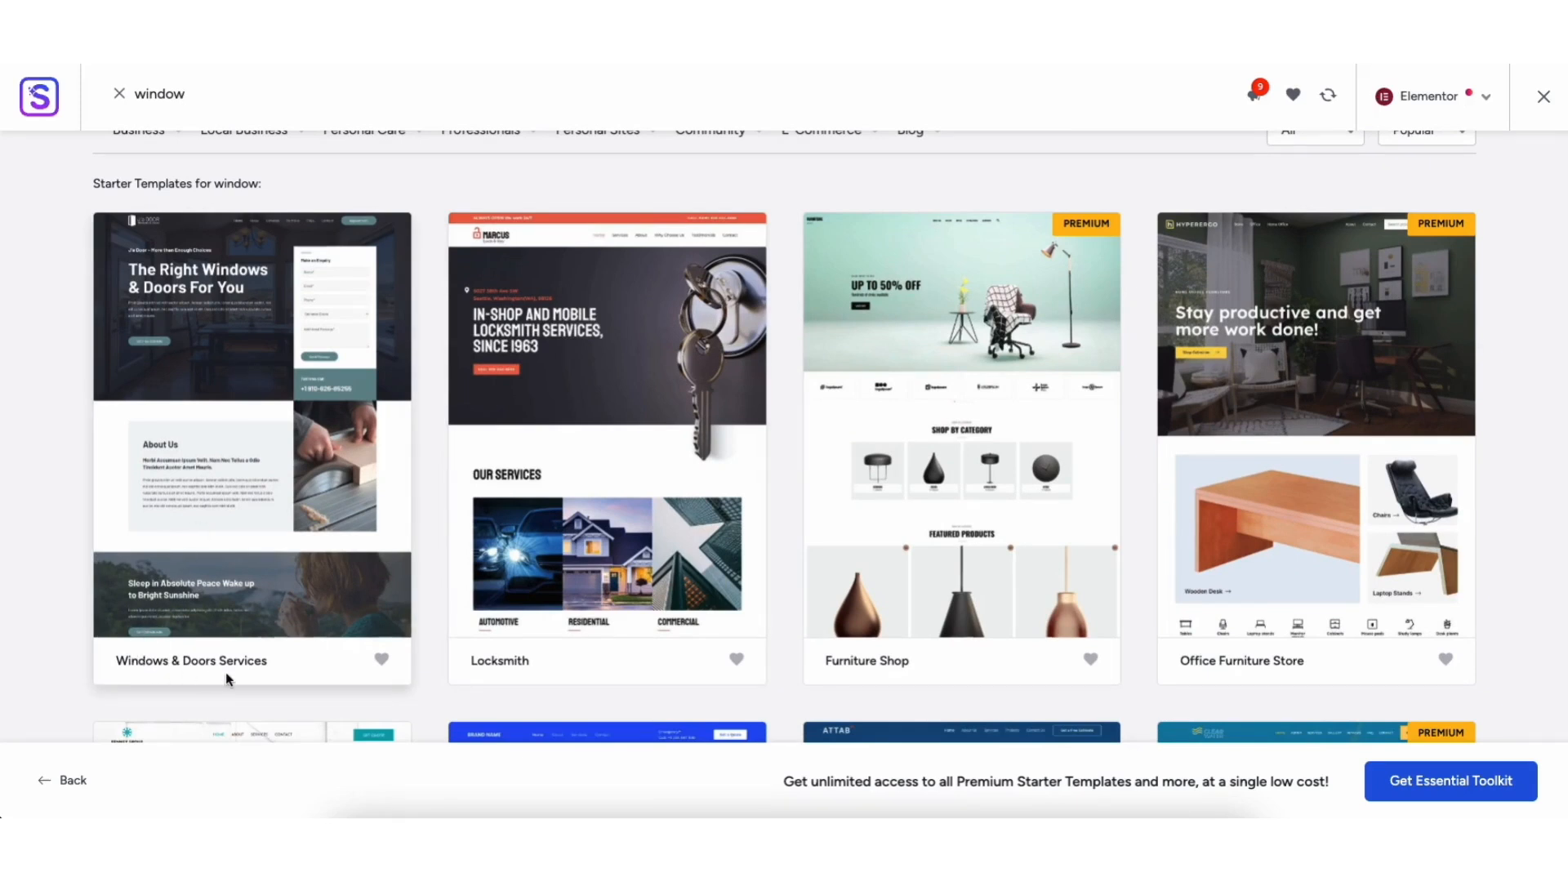
left_click(233, 423)
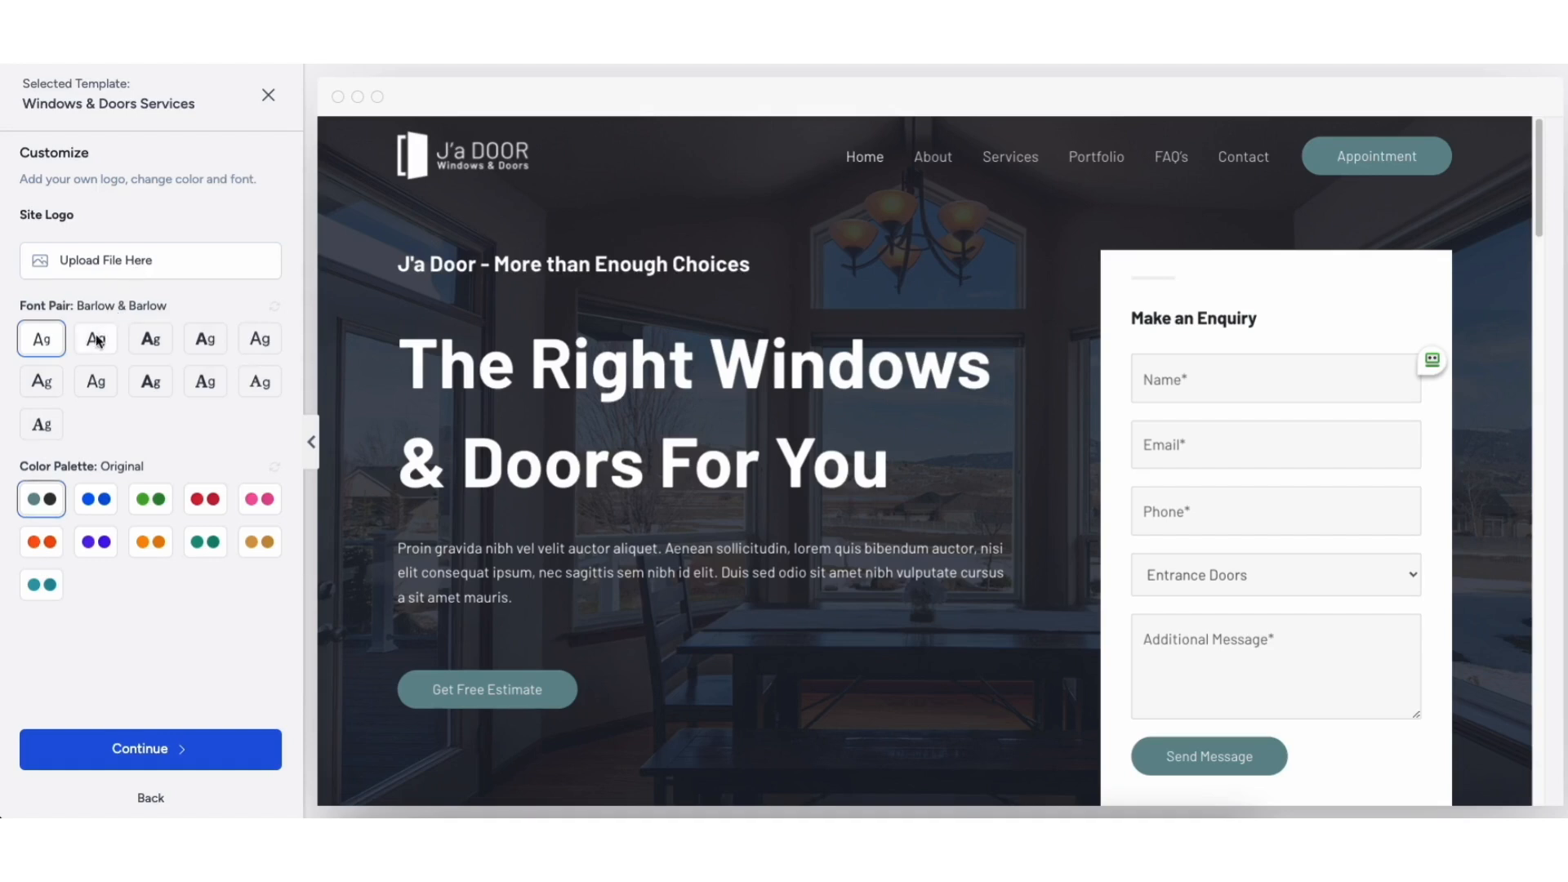
Step: Compare the template's color palettes, apply the orange Style 5 palette and continue to feature selection
left_click(95, 499)
left_click(151, 499)
left_click(205, 499)
left_click(260, 499)
left_click(260, 541)
left_click(205, 542)
left_click(150, 542)
left_click(98, 545)
left_click(42, 542)
left_click(41, 584)
left_click(101, 508)
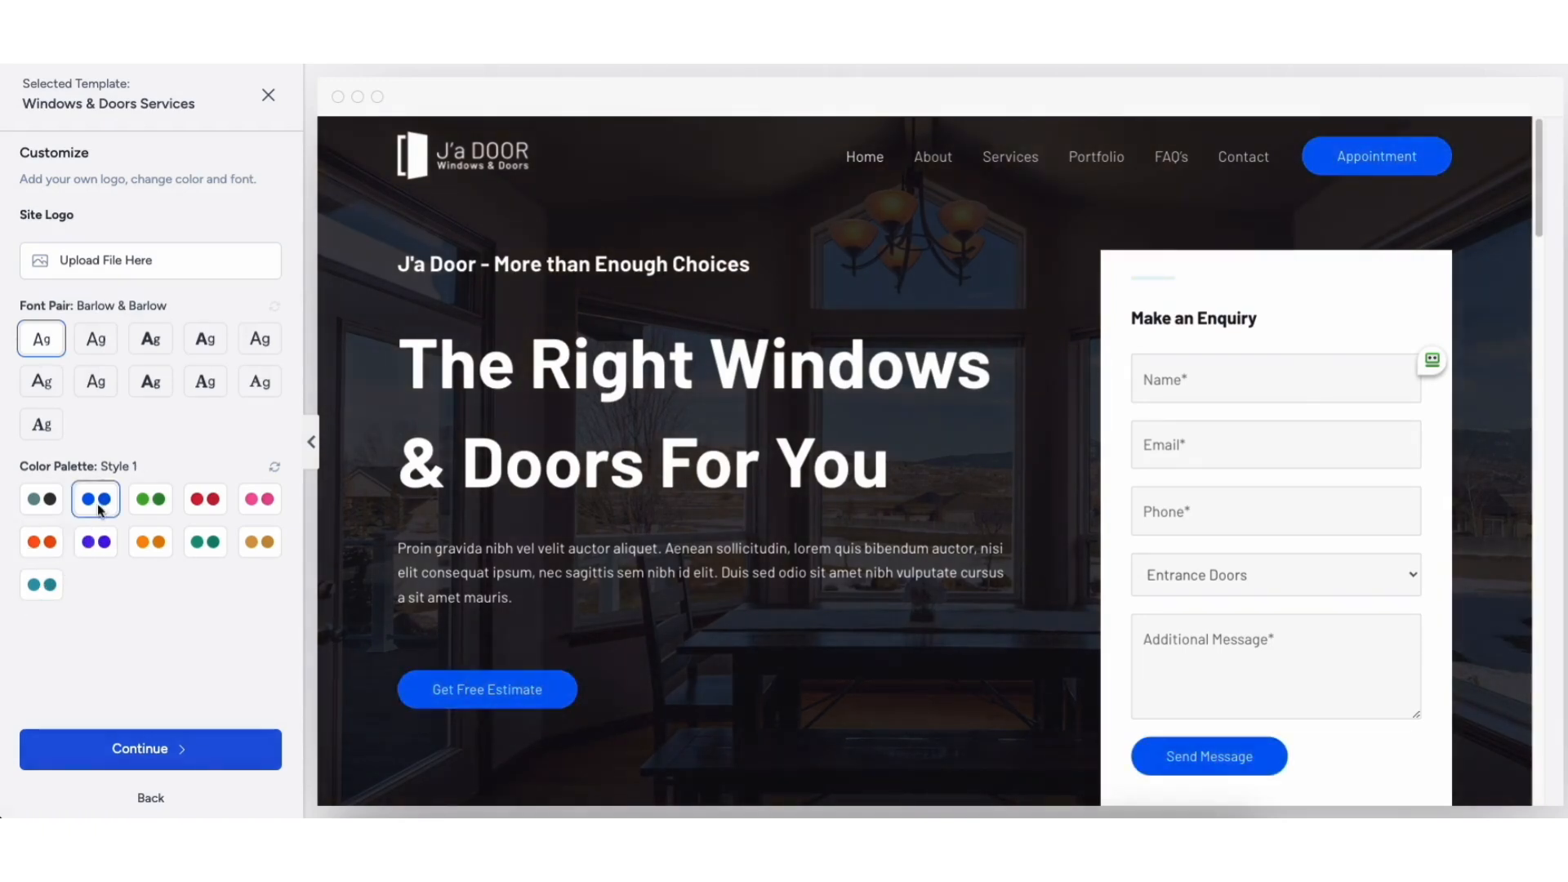
left_click(42, 551)
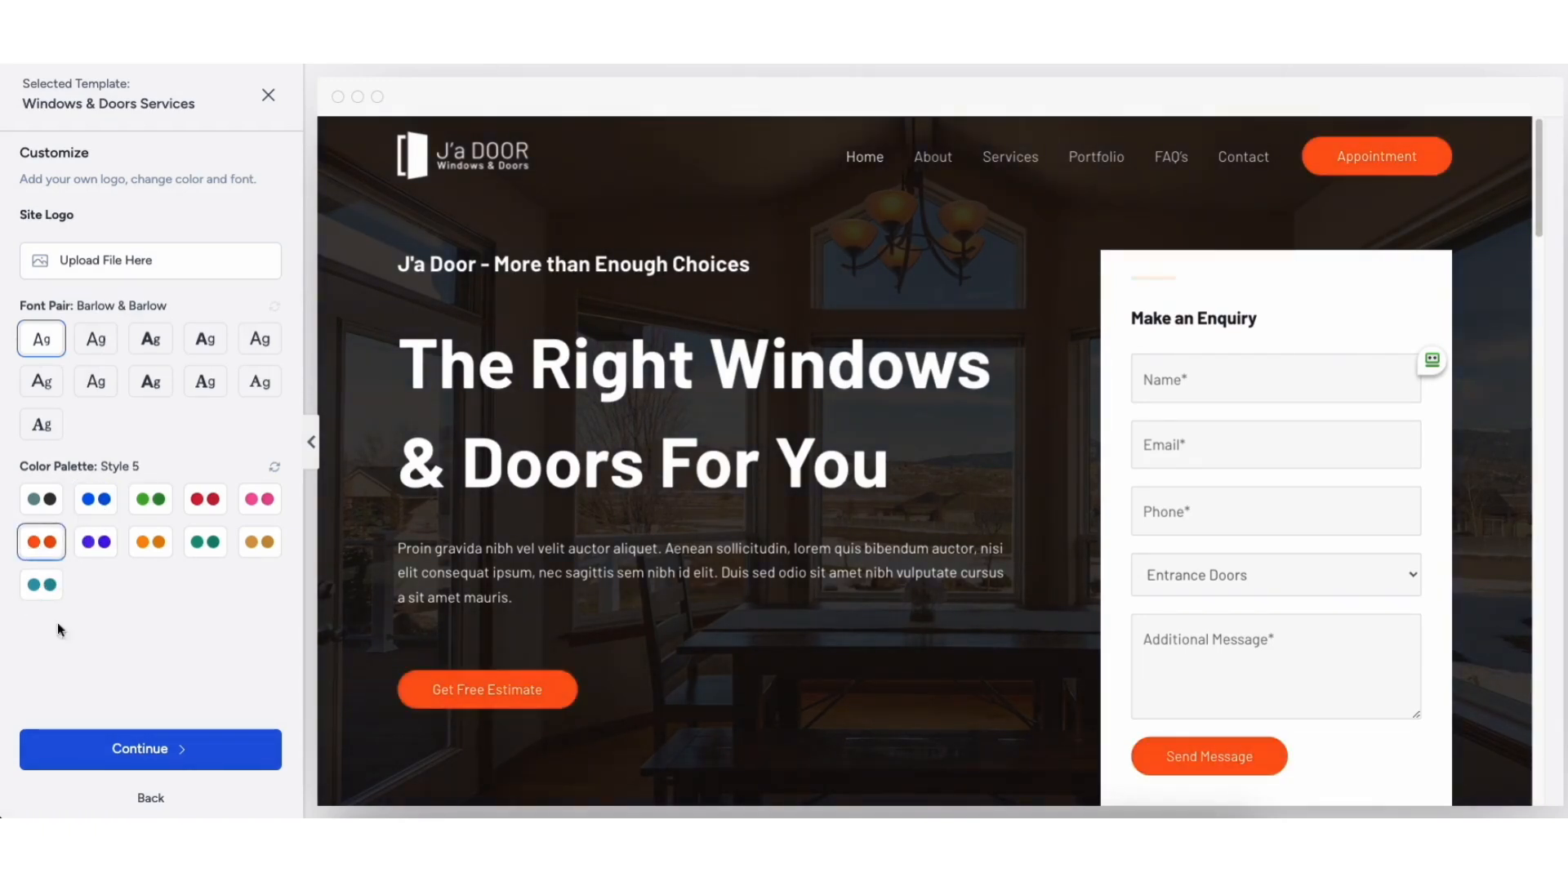
left_click(115, 751)
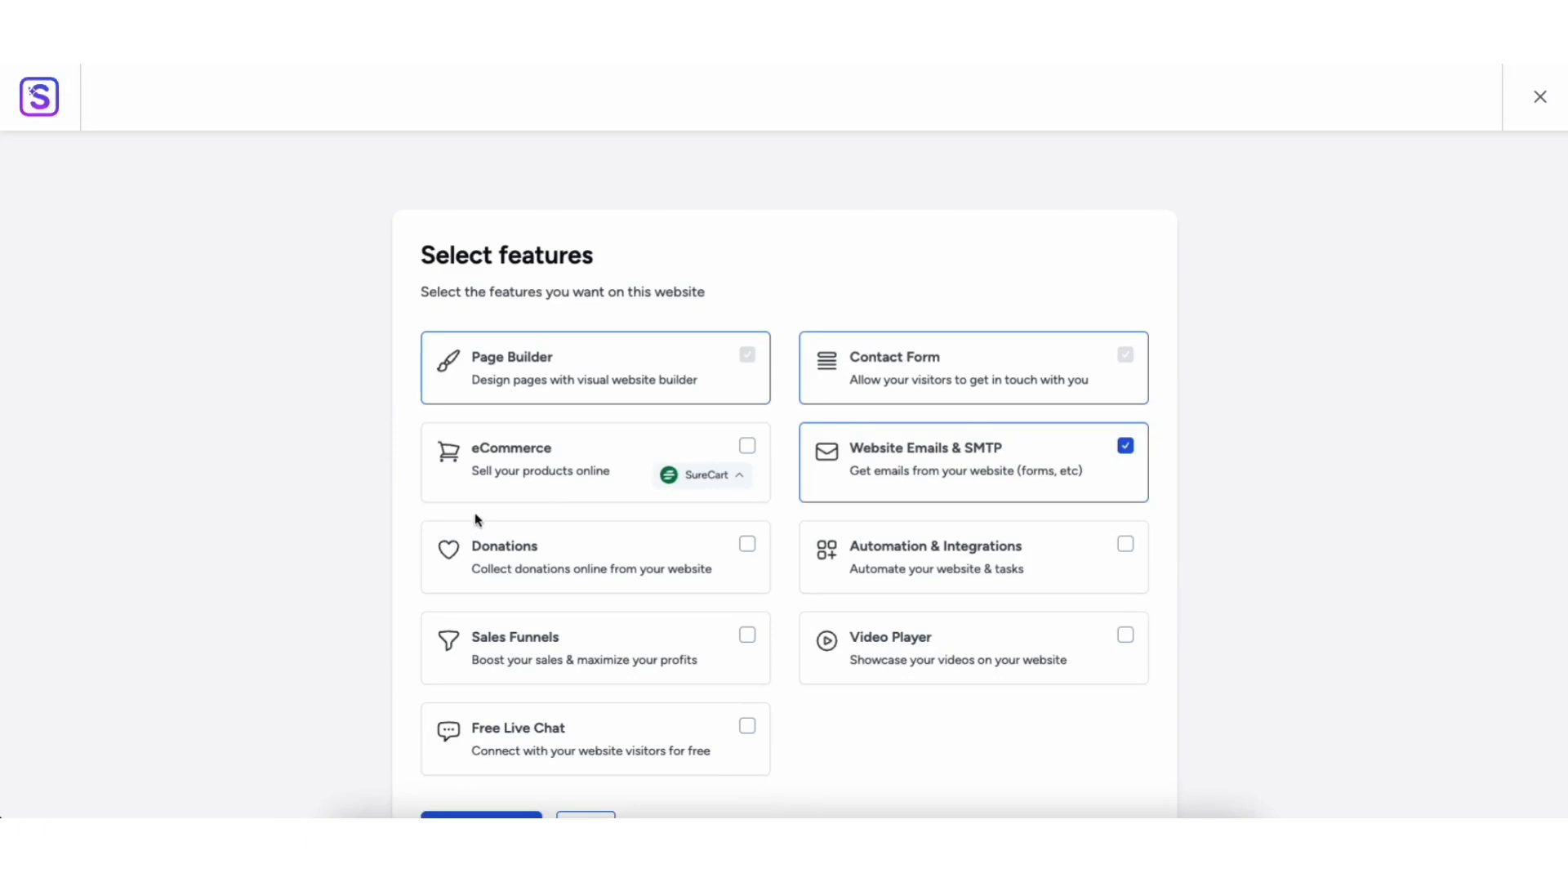
Step: Leave the Donations feature off, proceed past feature selection and build the website with all import options enabled
left_click(750, 546)
left_click(747, 543)
scroll(1184, 537, "down", 2)
left_click(1086, 725)
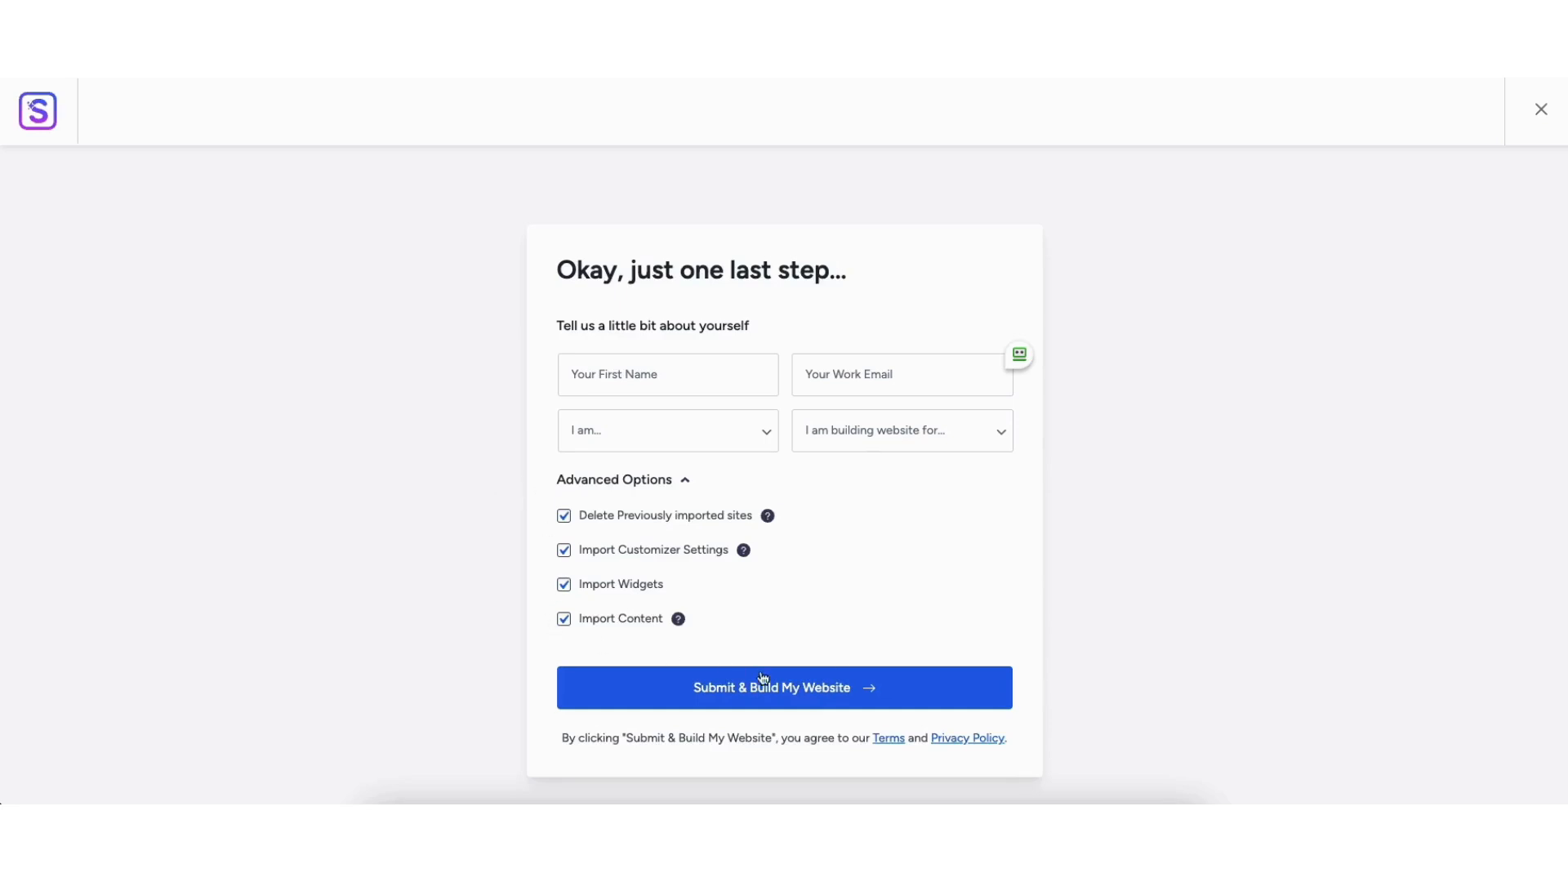
left_click(715, 682)
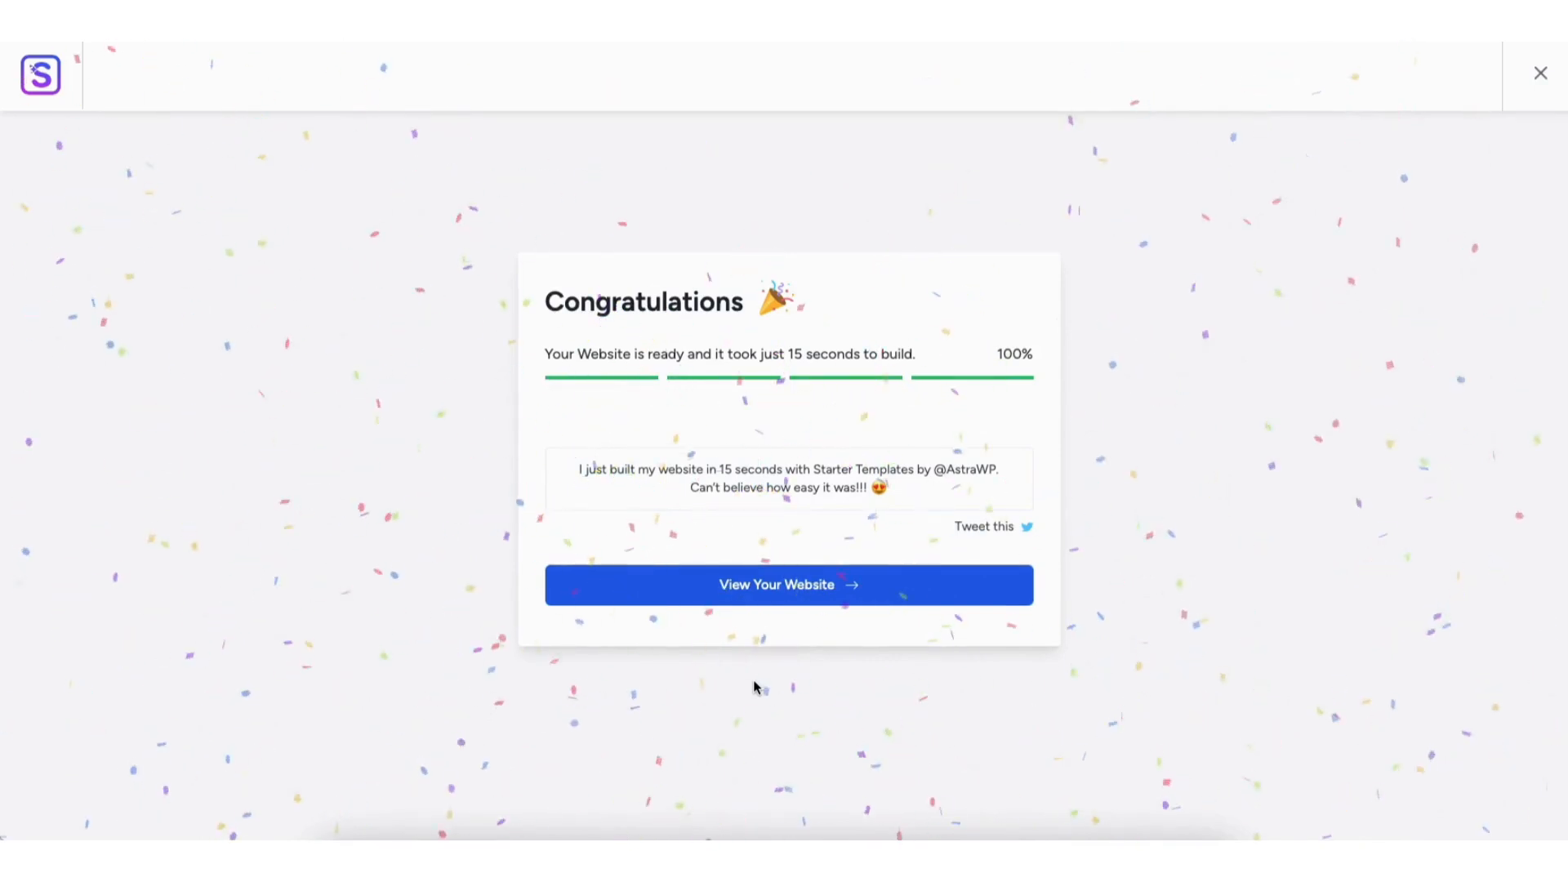
Step: View the newly built website and look through its home page sections down to the customer testimonials
left_click(758, 598)
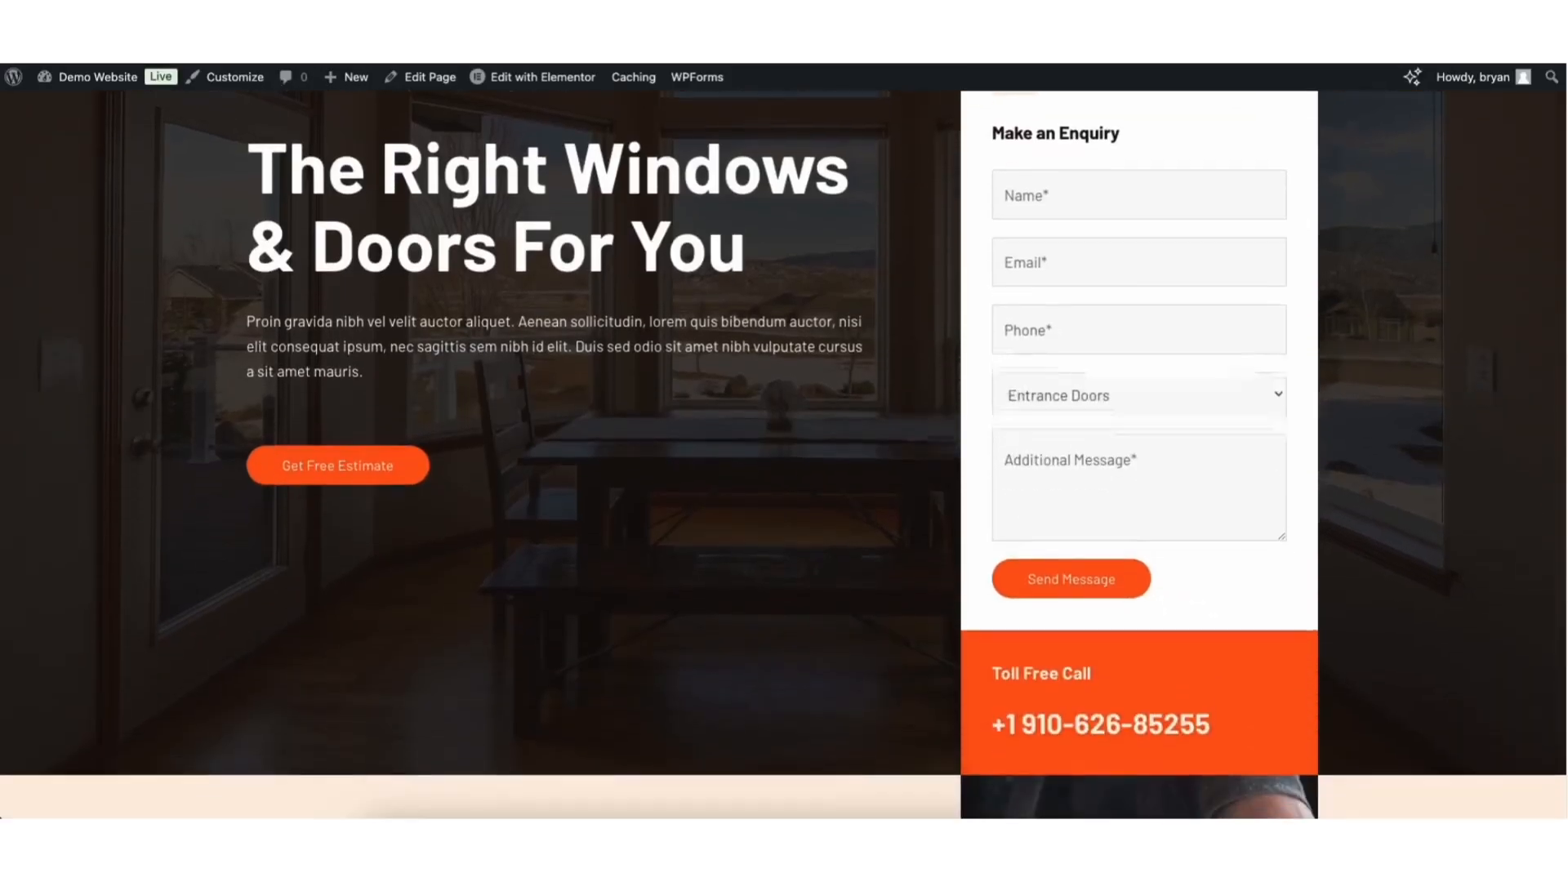
scroll(784, 456, "down", 15)
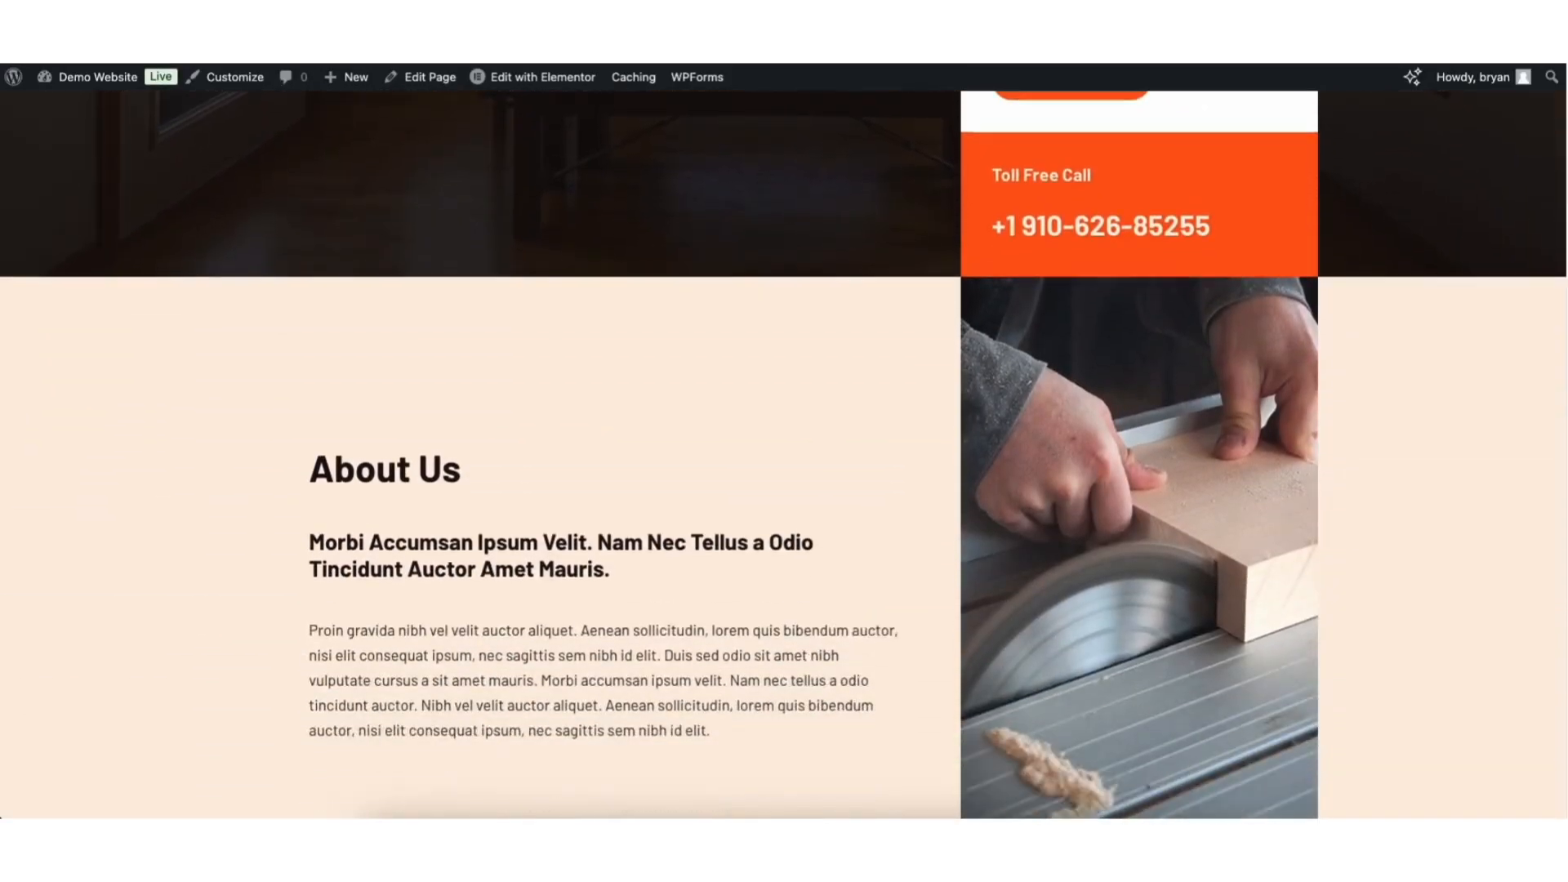
scroll(1565, 315, "down", 10)
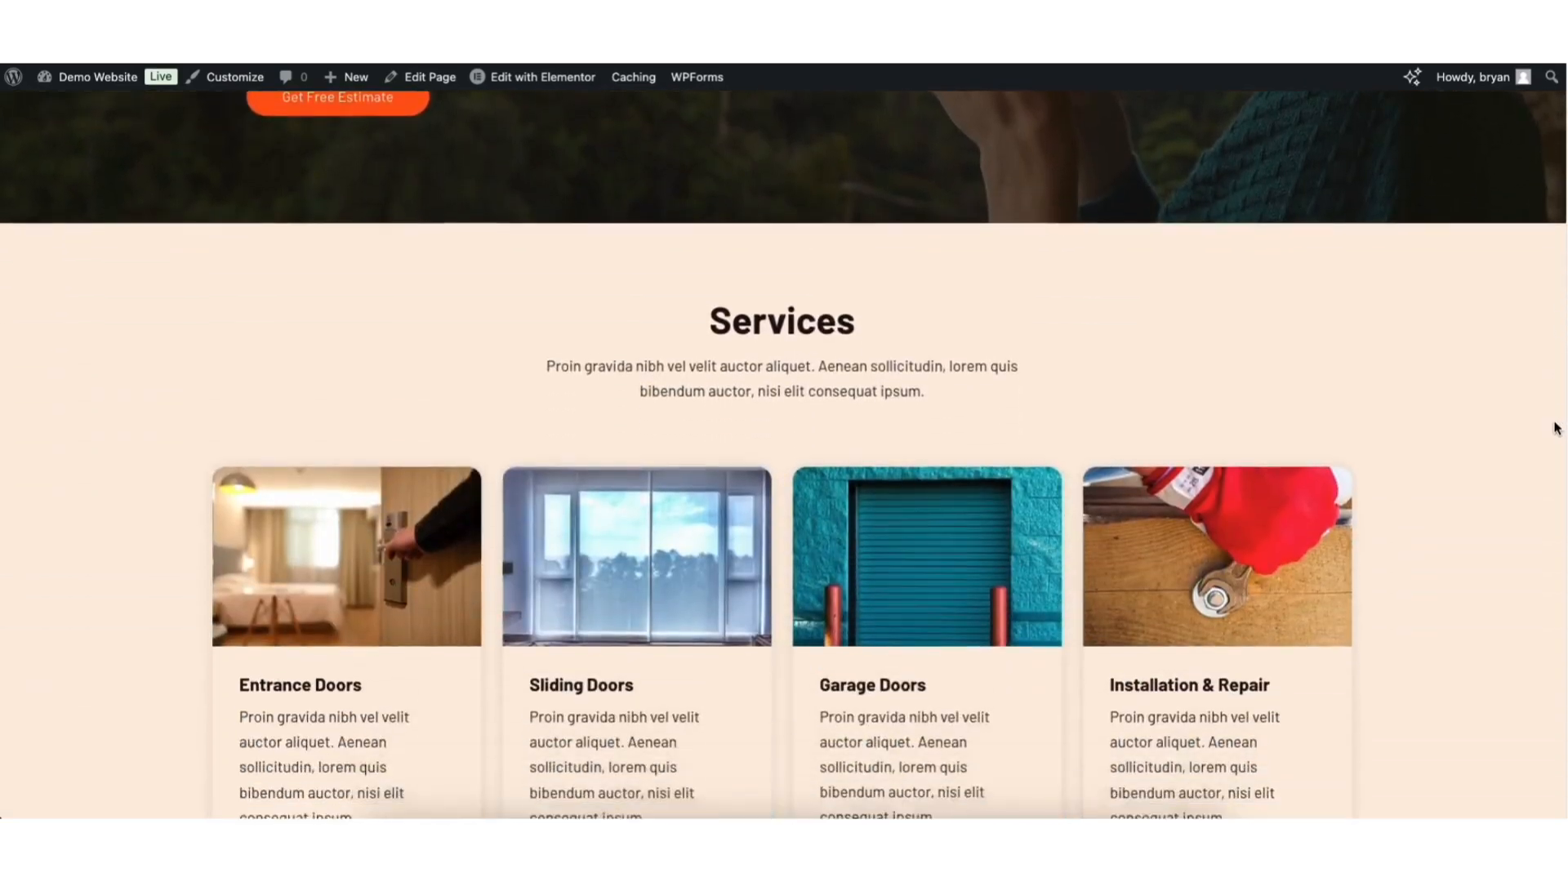
scroll(1543, 531, "down", 3)
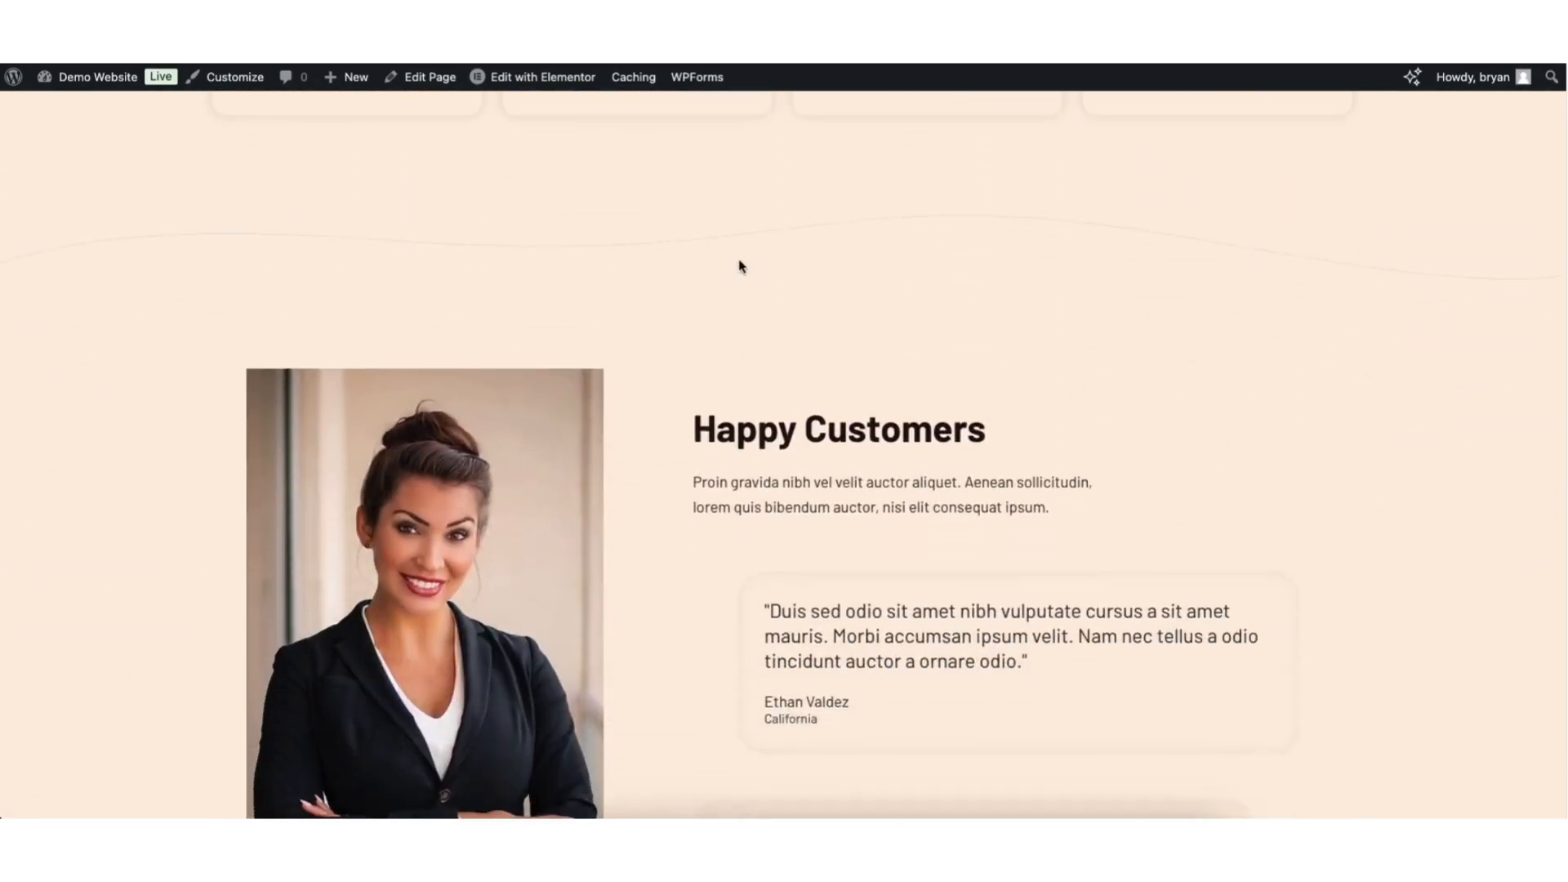
Step: Open the home page in Elementor and change the hero heading to "My Demo Moving Company Website."
left_click(506, 85)
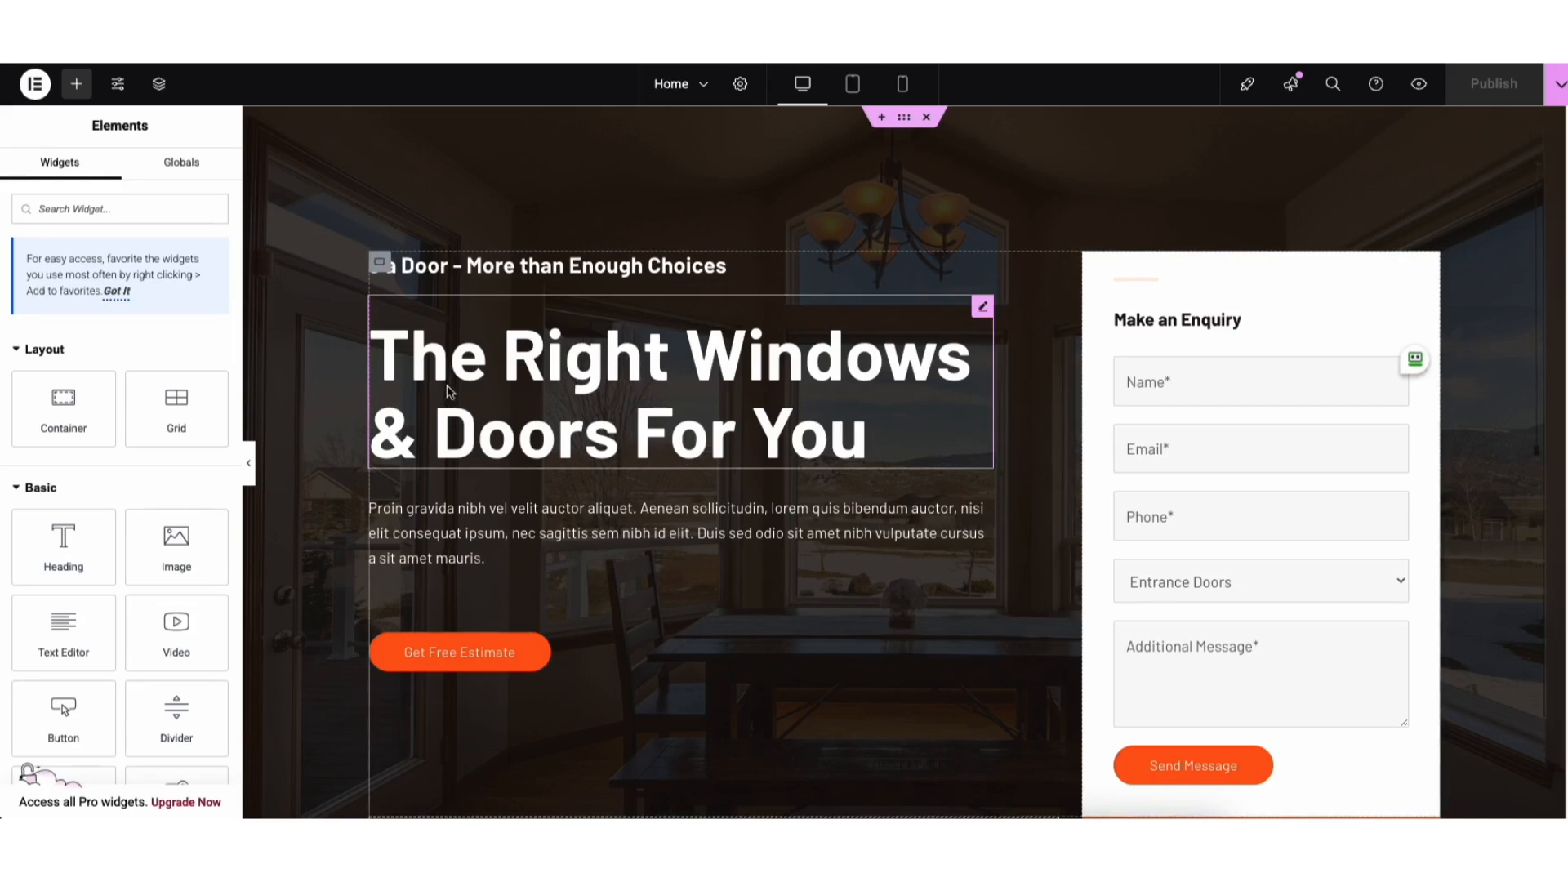
left_click(398, 354)
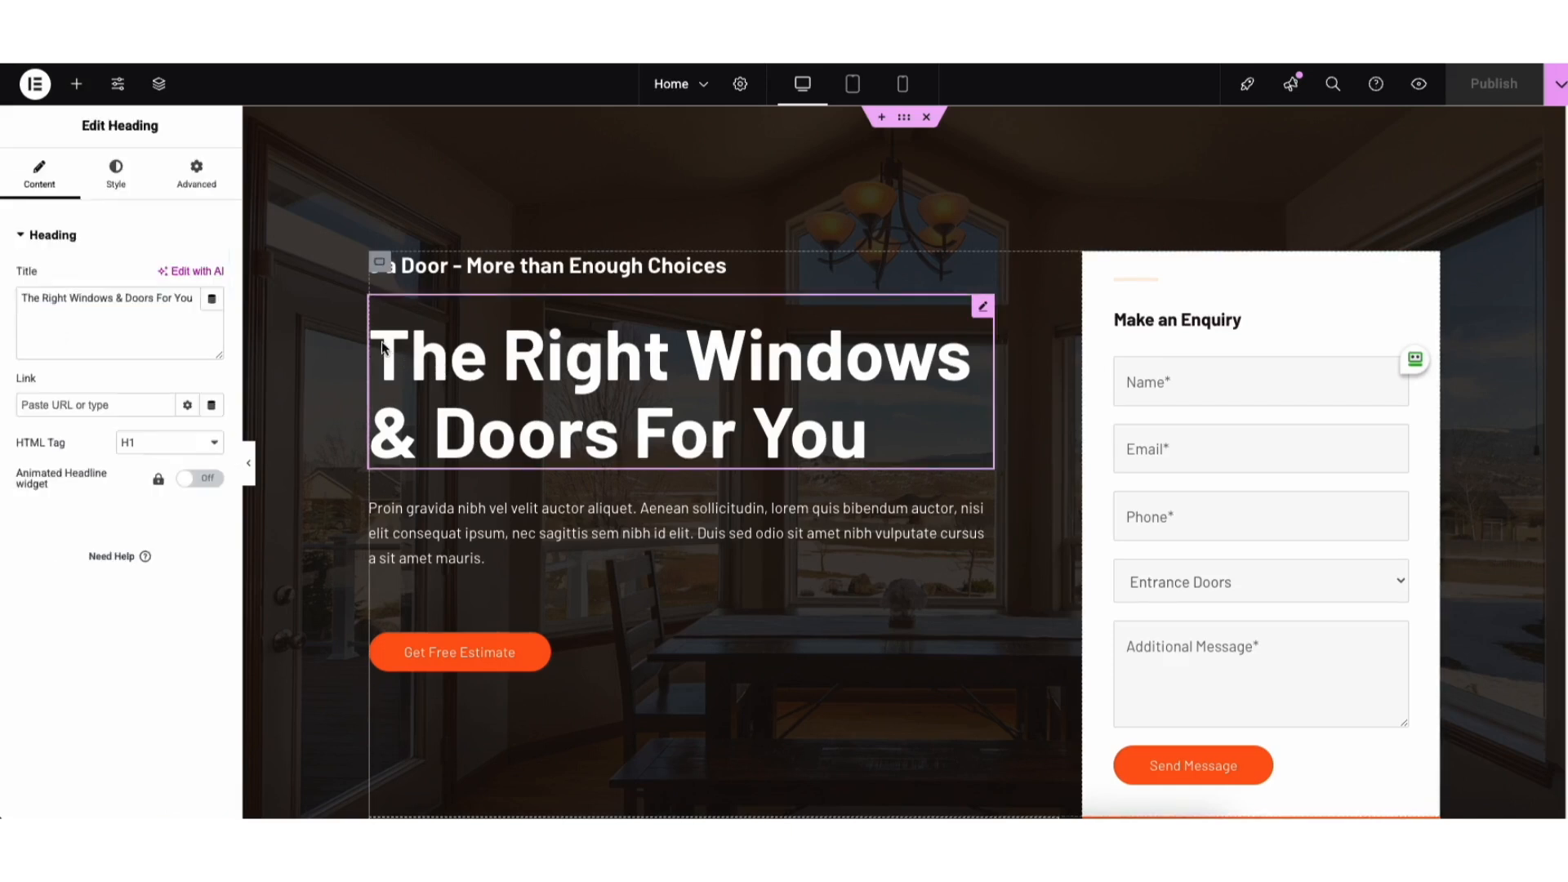
left_click_drag(389, 349, 870, 433)
left_click(334, 411)
left_click_drag(384, 350, 857, 414)
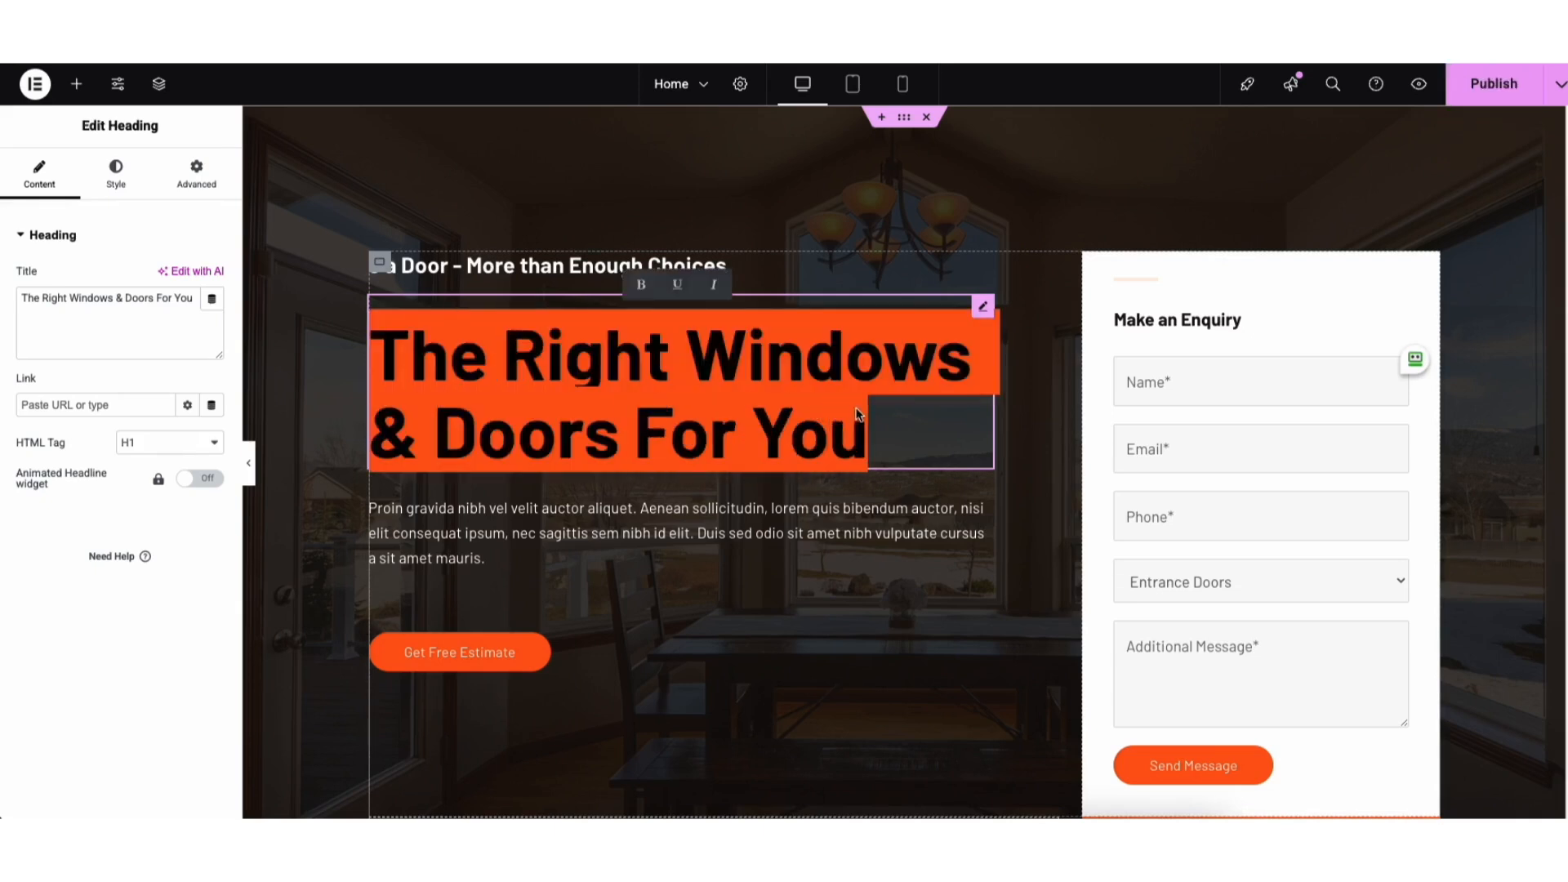
type("My Demo")
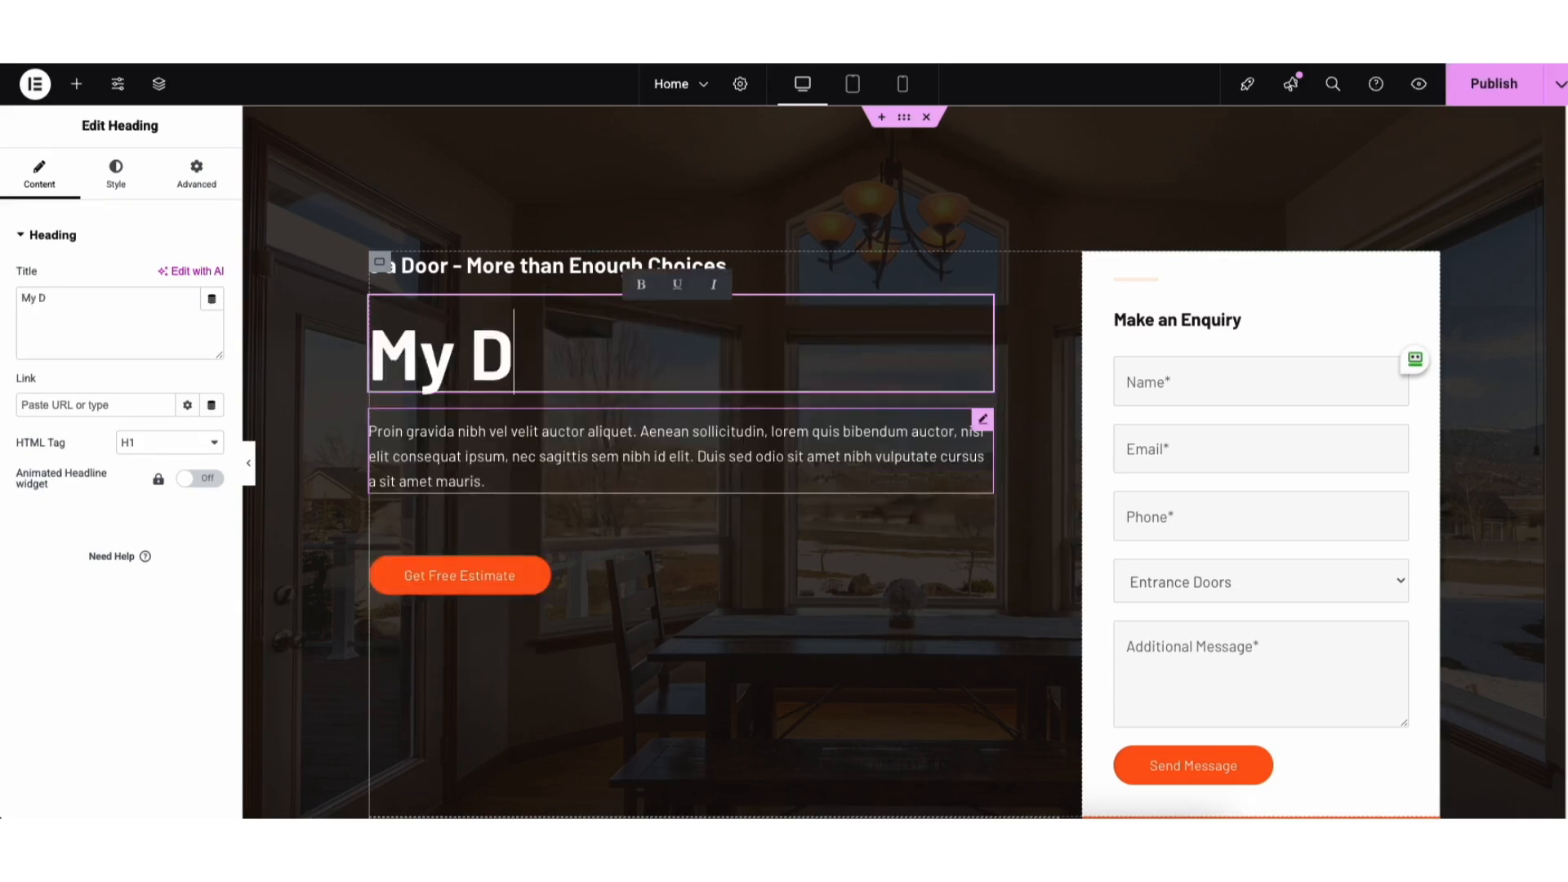
type("oving Company ")
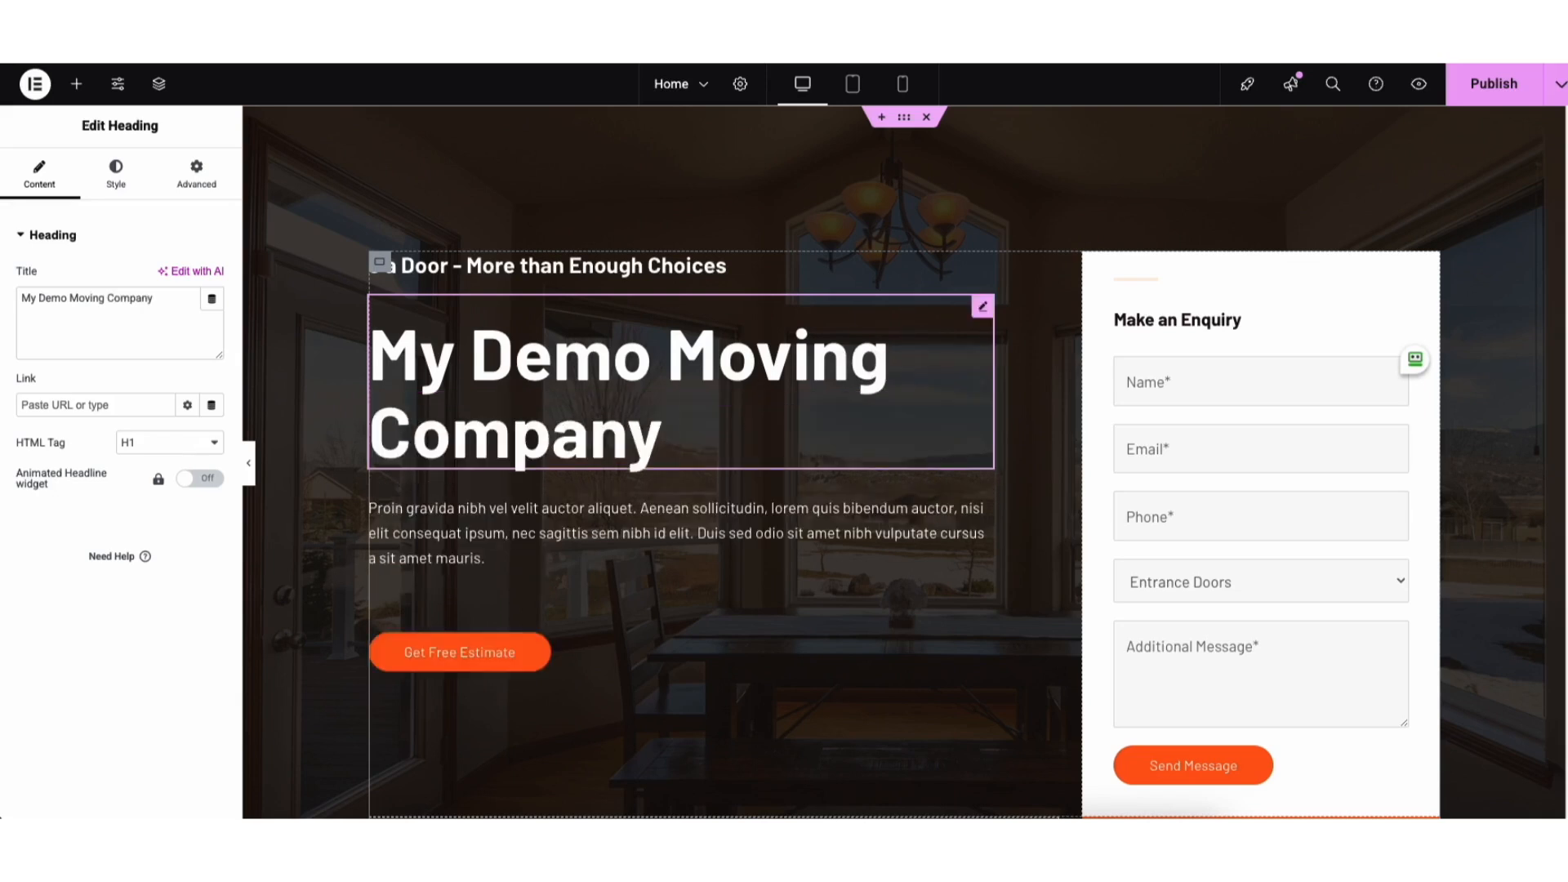
type("Website.")
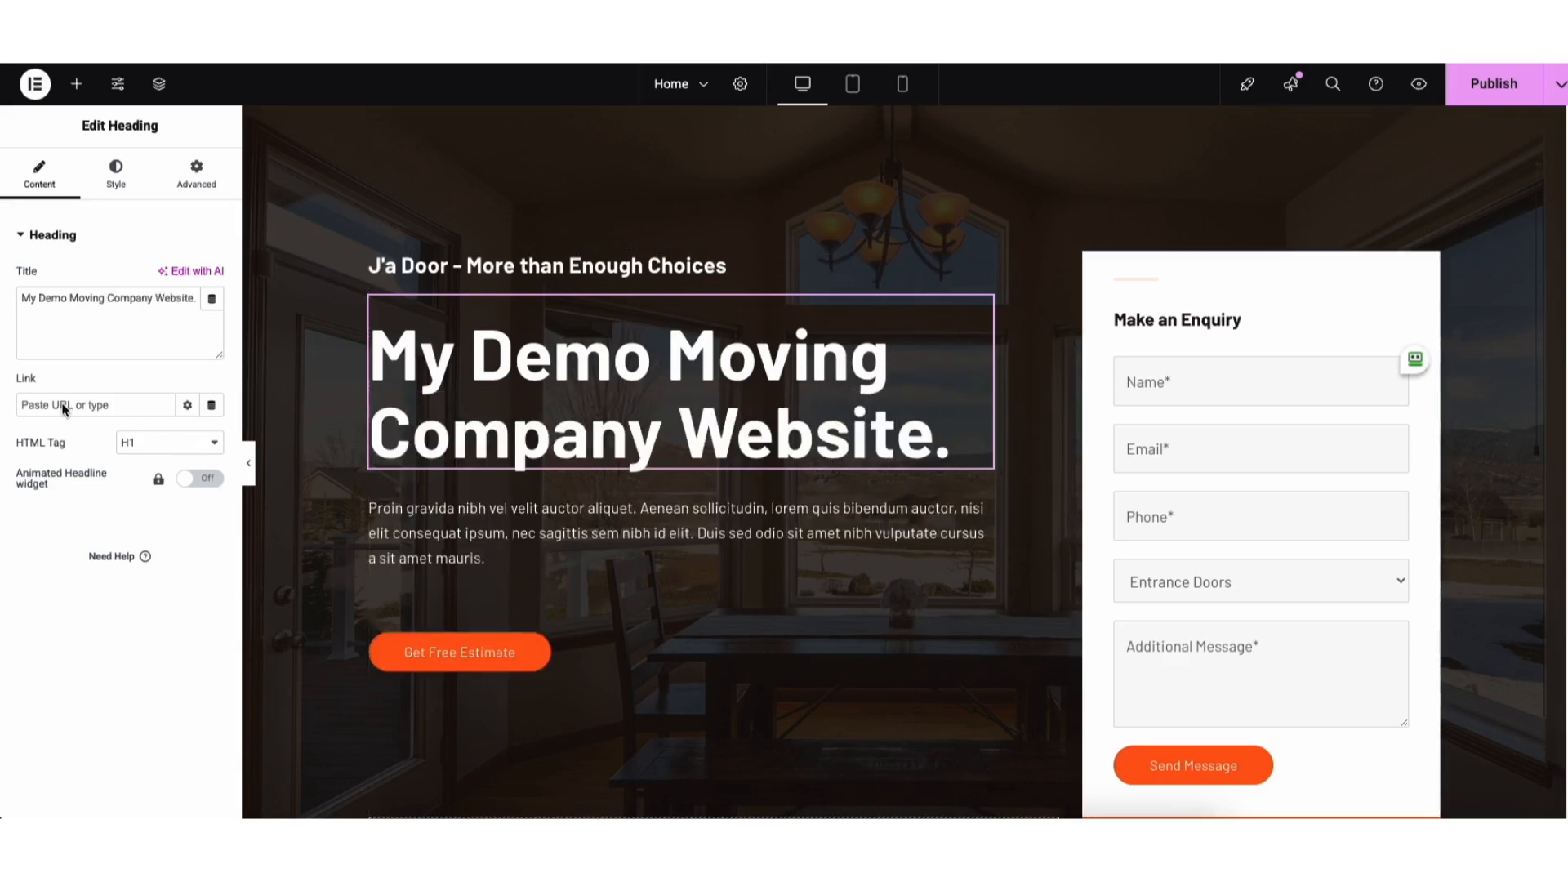
Step: Examine the hero heading's HTML tag options, style settings and typography font families
left_click(133, 444)
left_click(139, 443)
left_click(116, 174)
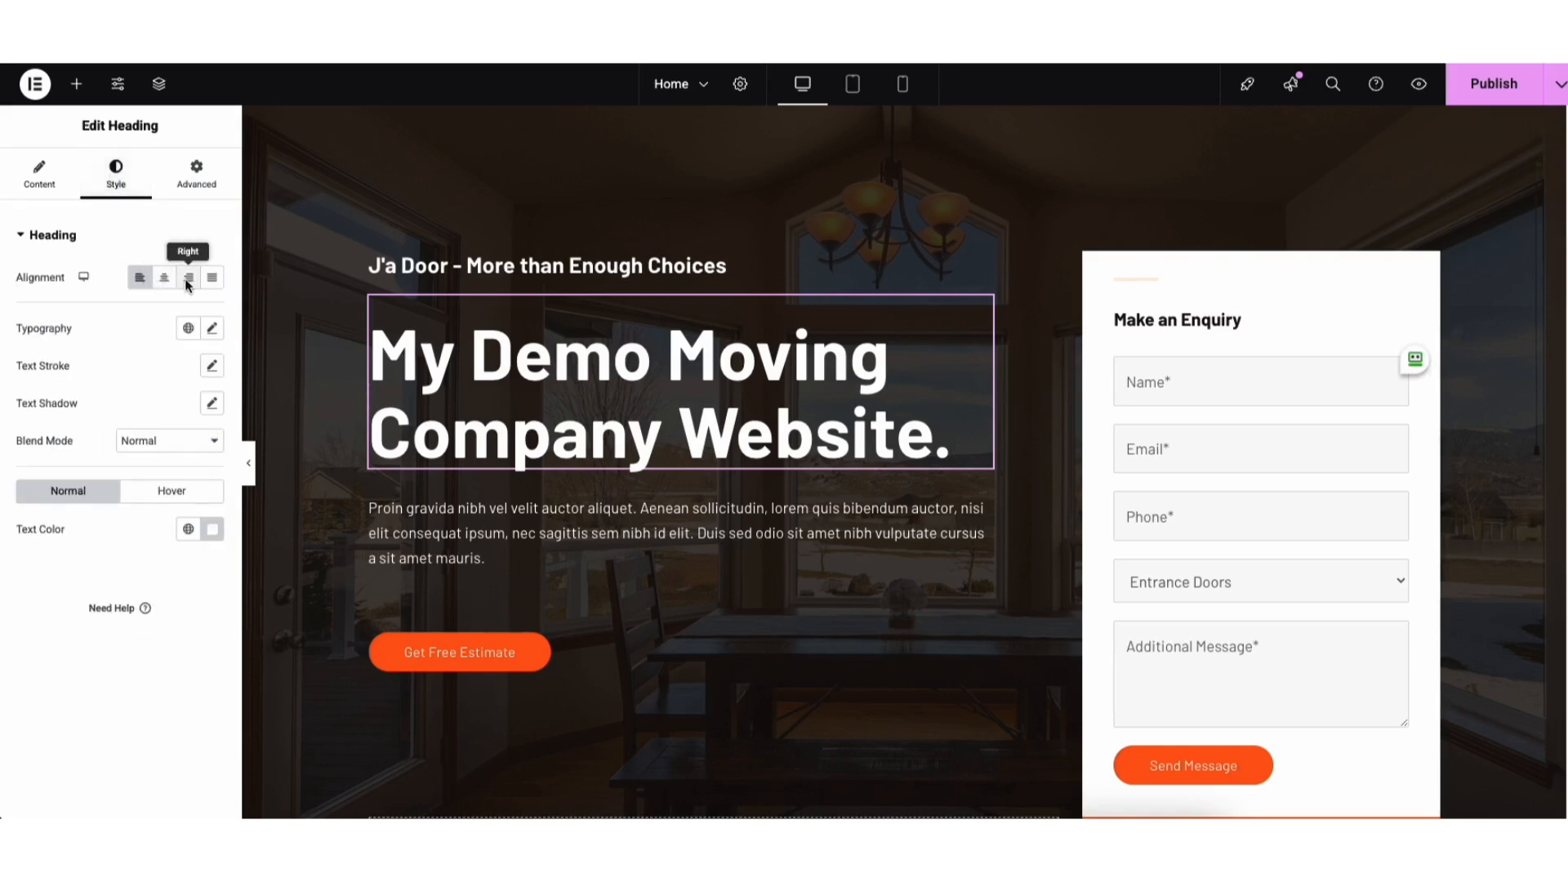
left_click(212, 330)
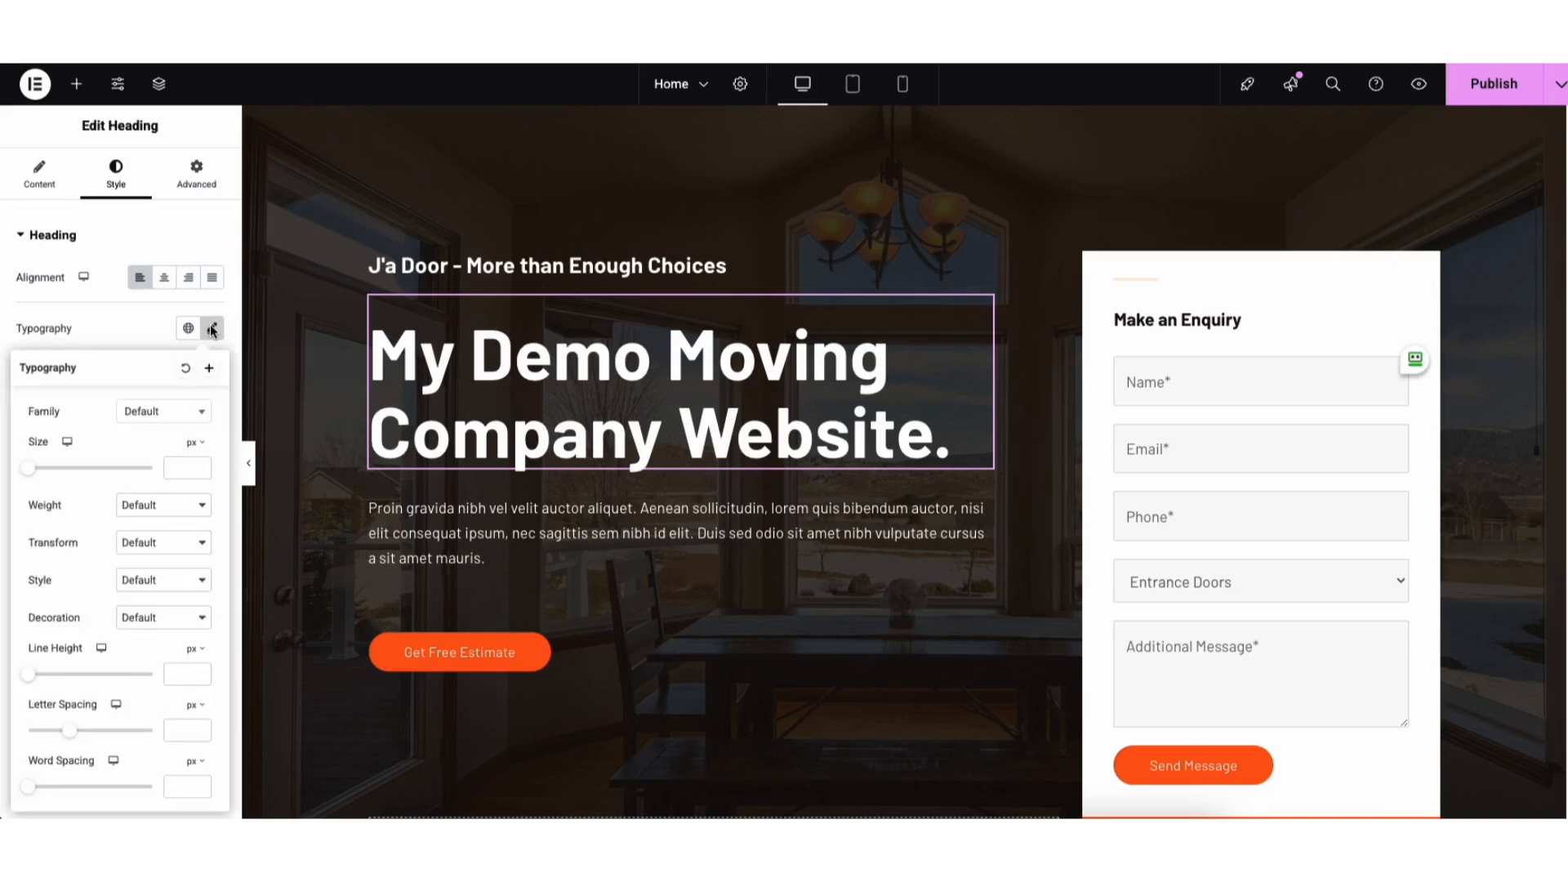
left_click(198, 415)
left_click_drag(204, 454, 204, 490)
left_click(97, 423)
Step: Replace the hero container's background image with 10-1.png, the movers at the truck, from the media library
right_click(342, 203)
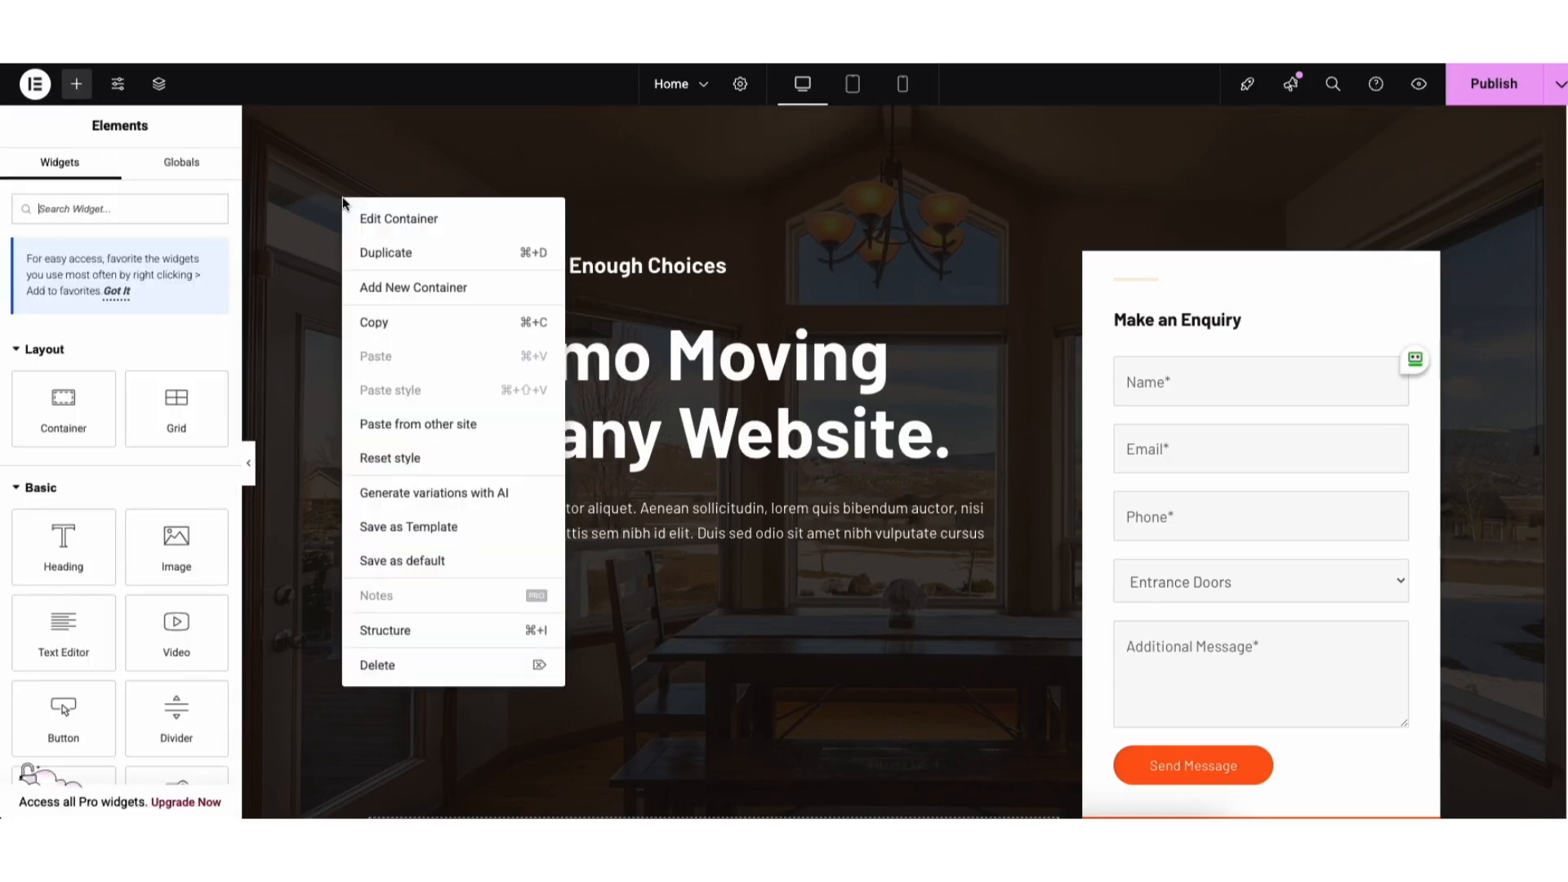
left_click(389, 222)
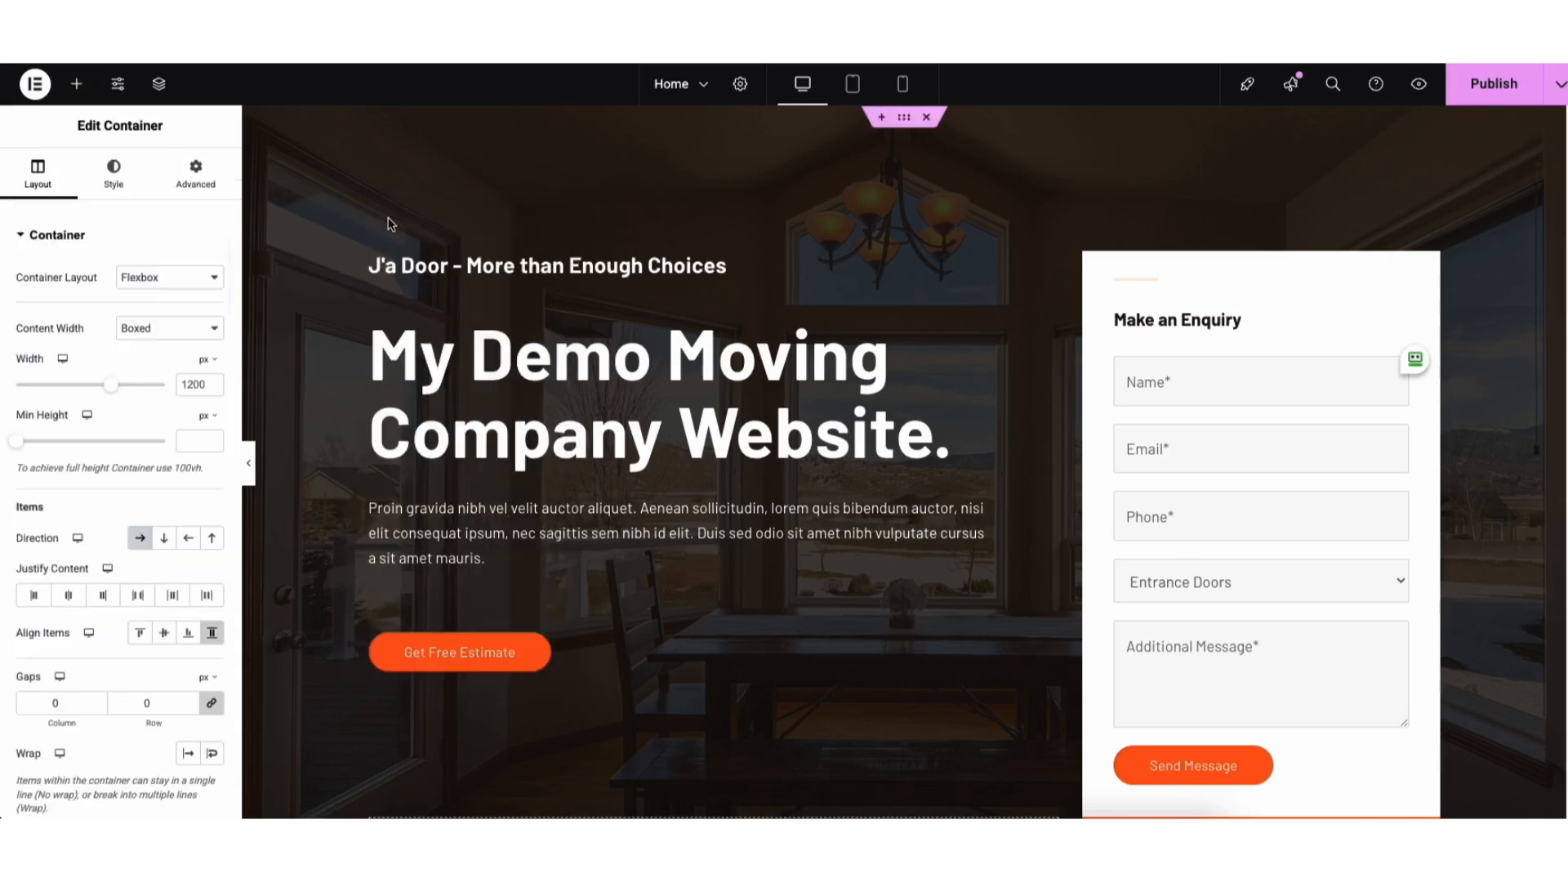
left_click(120, 181)
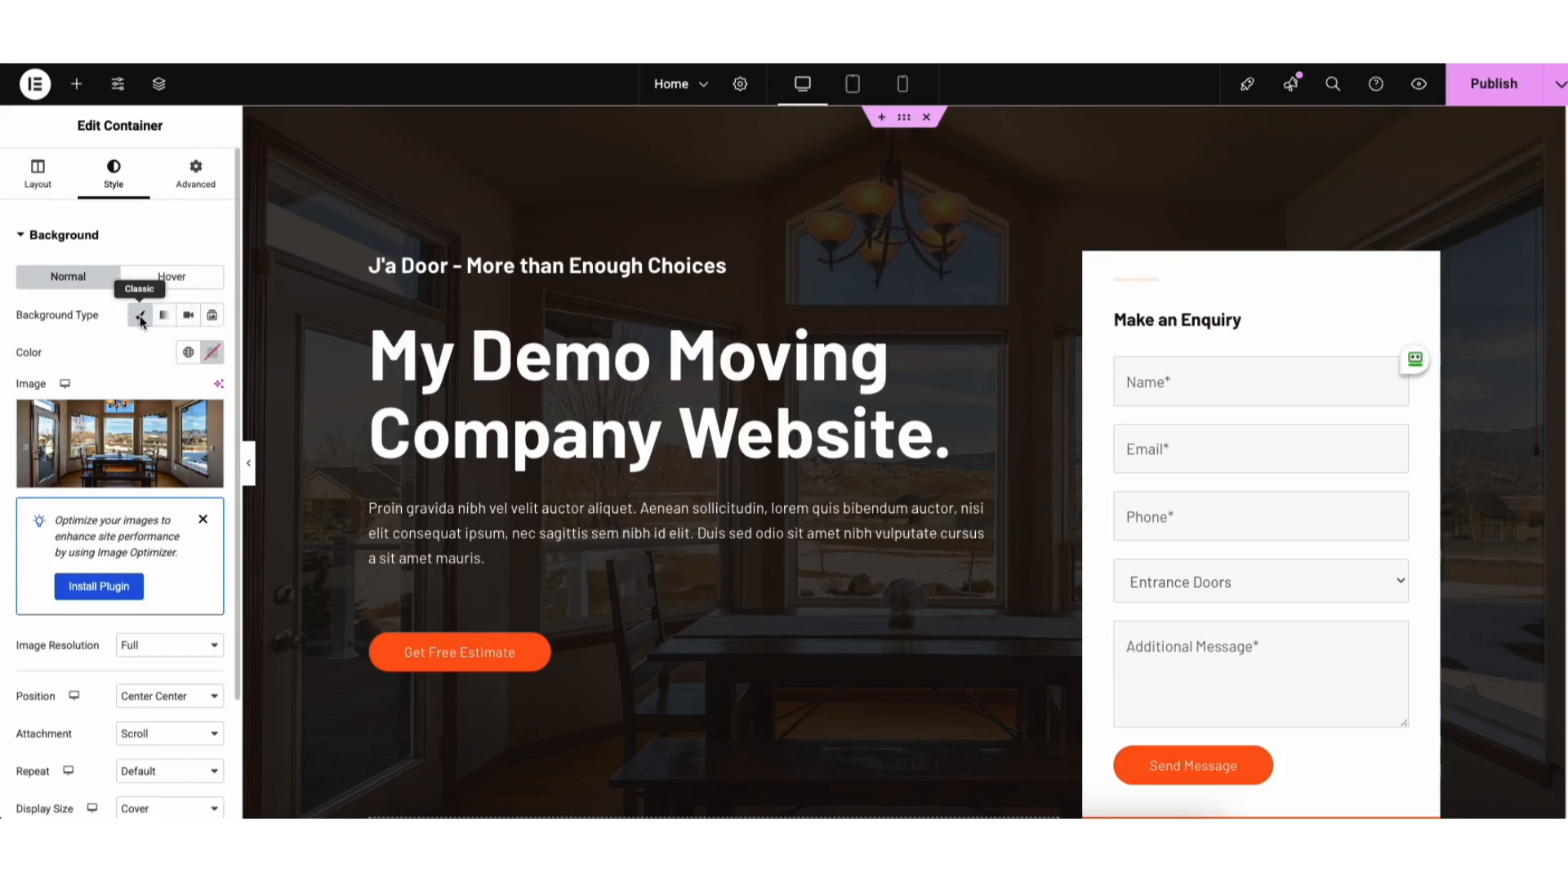
mouse_move(127, 471)
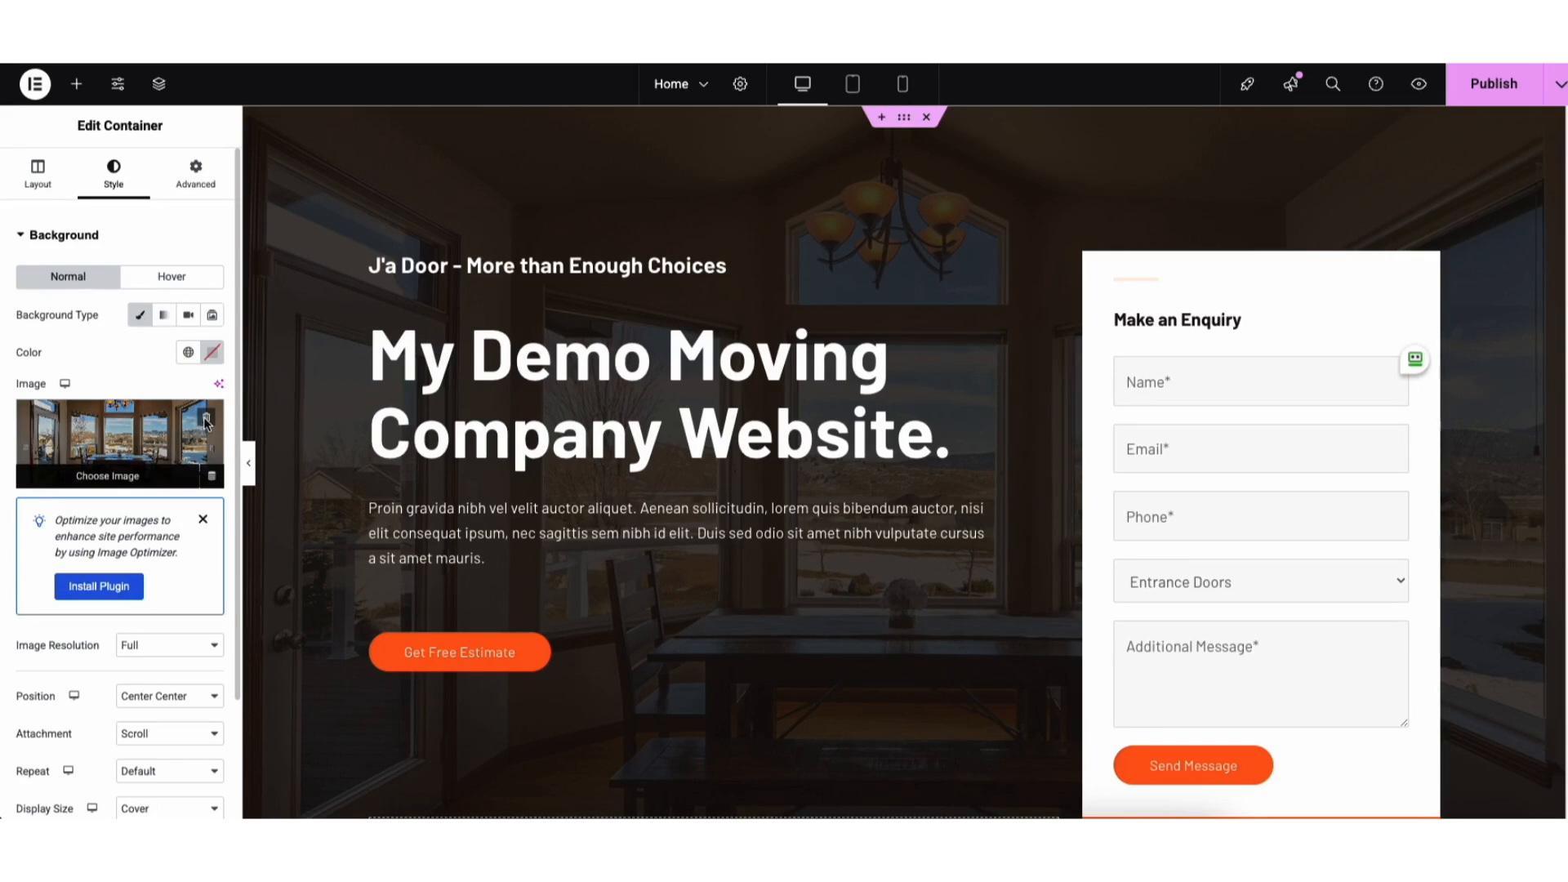
left_click(125, 464)
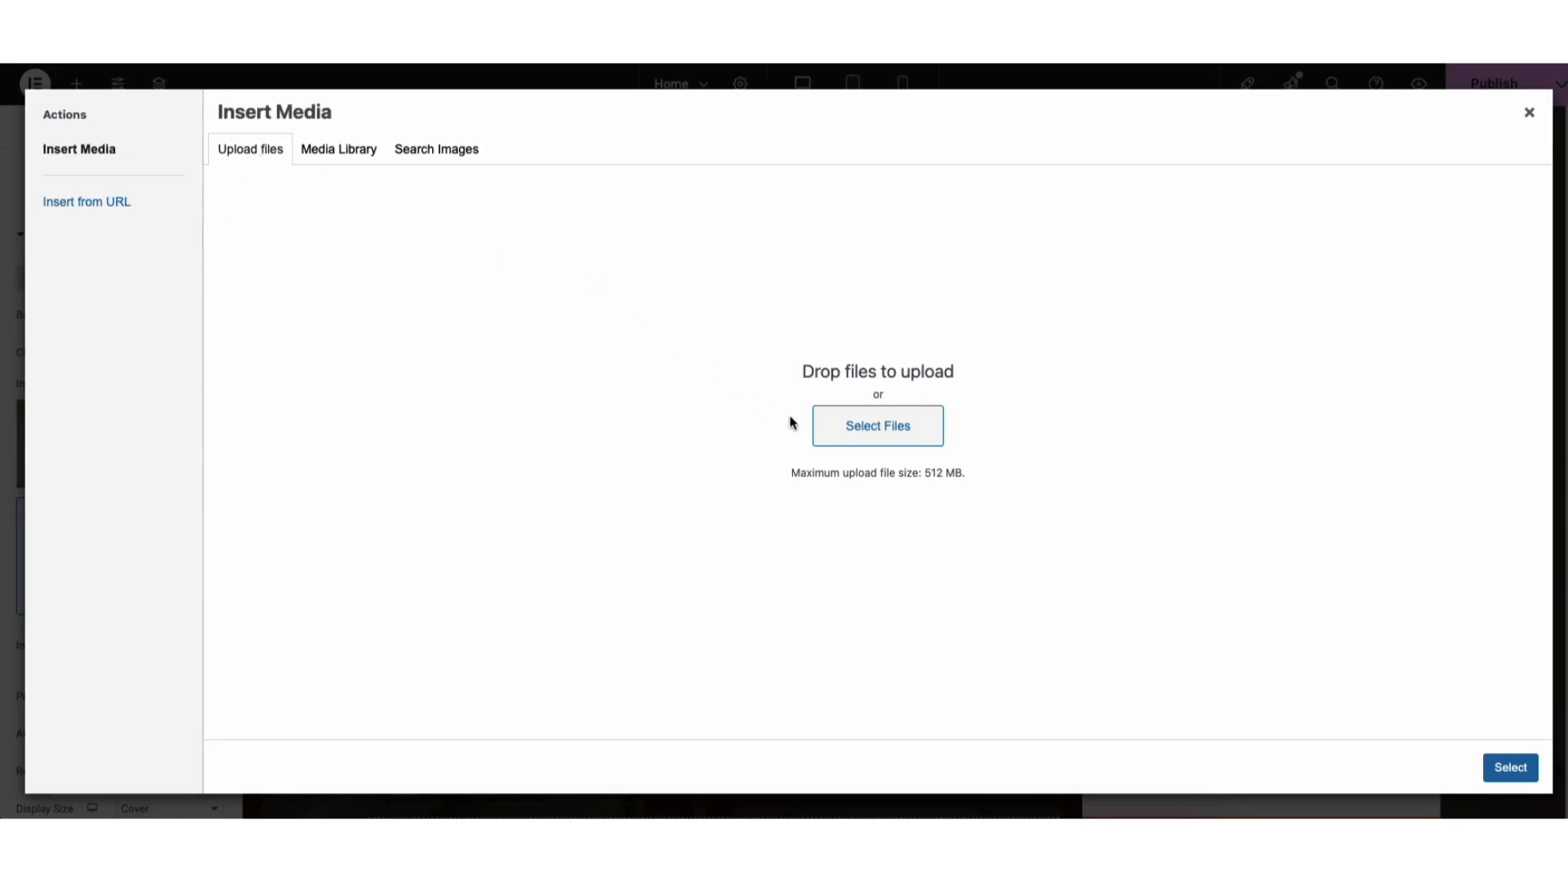
left_click(332, 156)
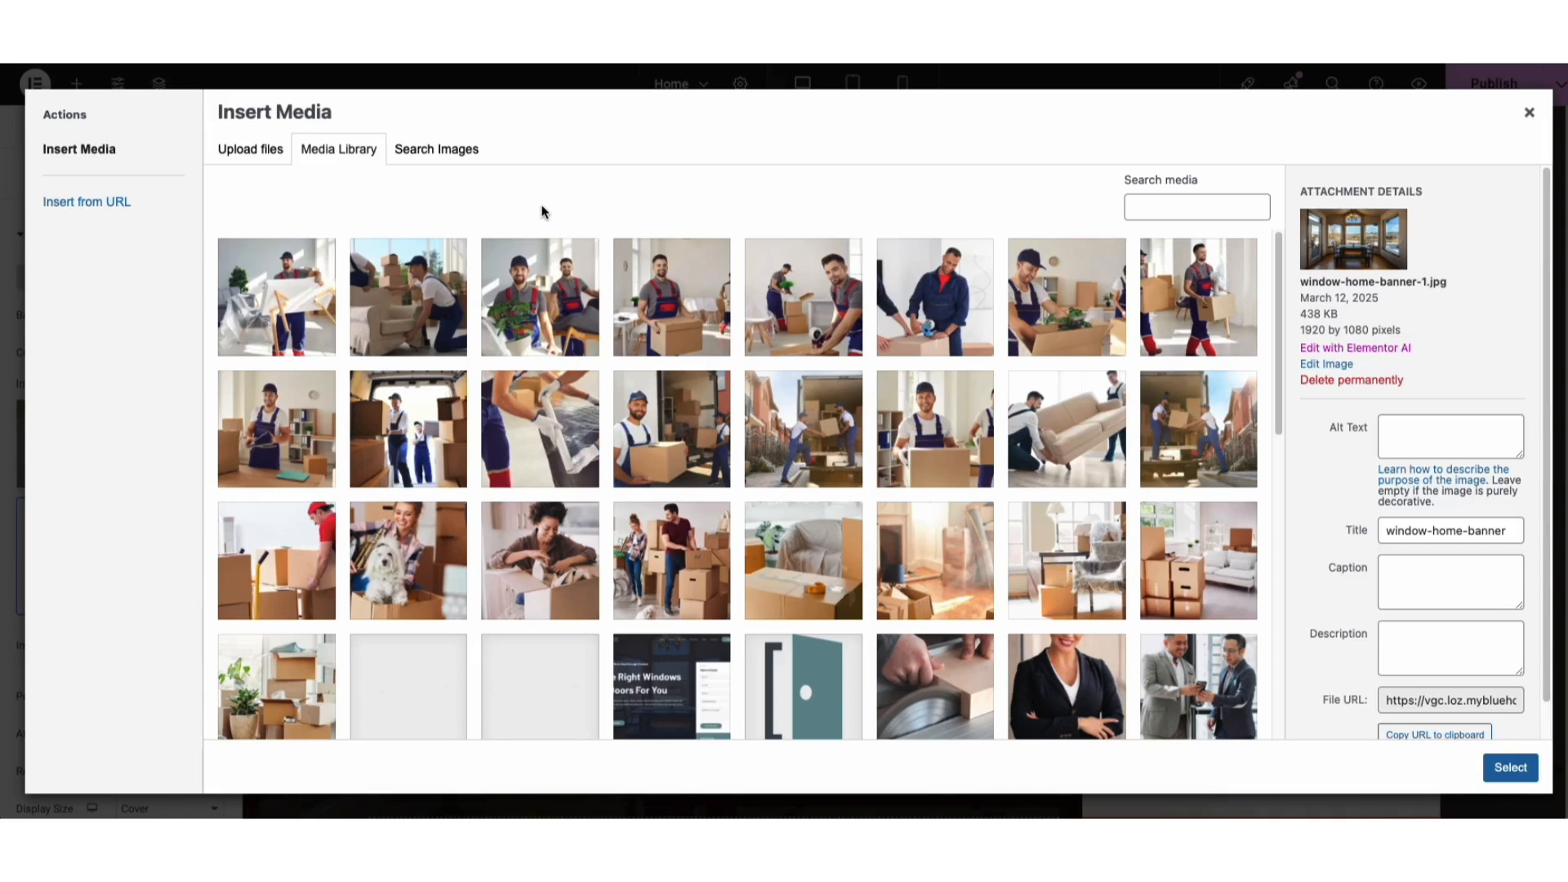
left_click(1206, 429)
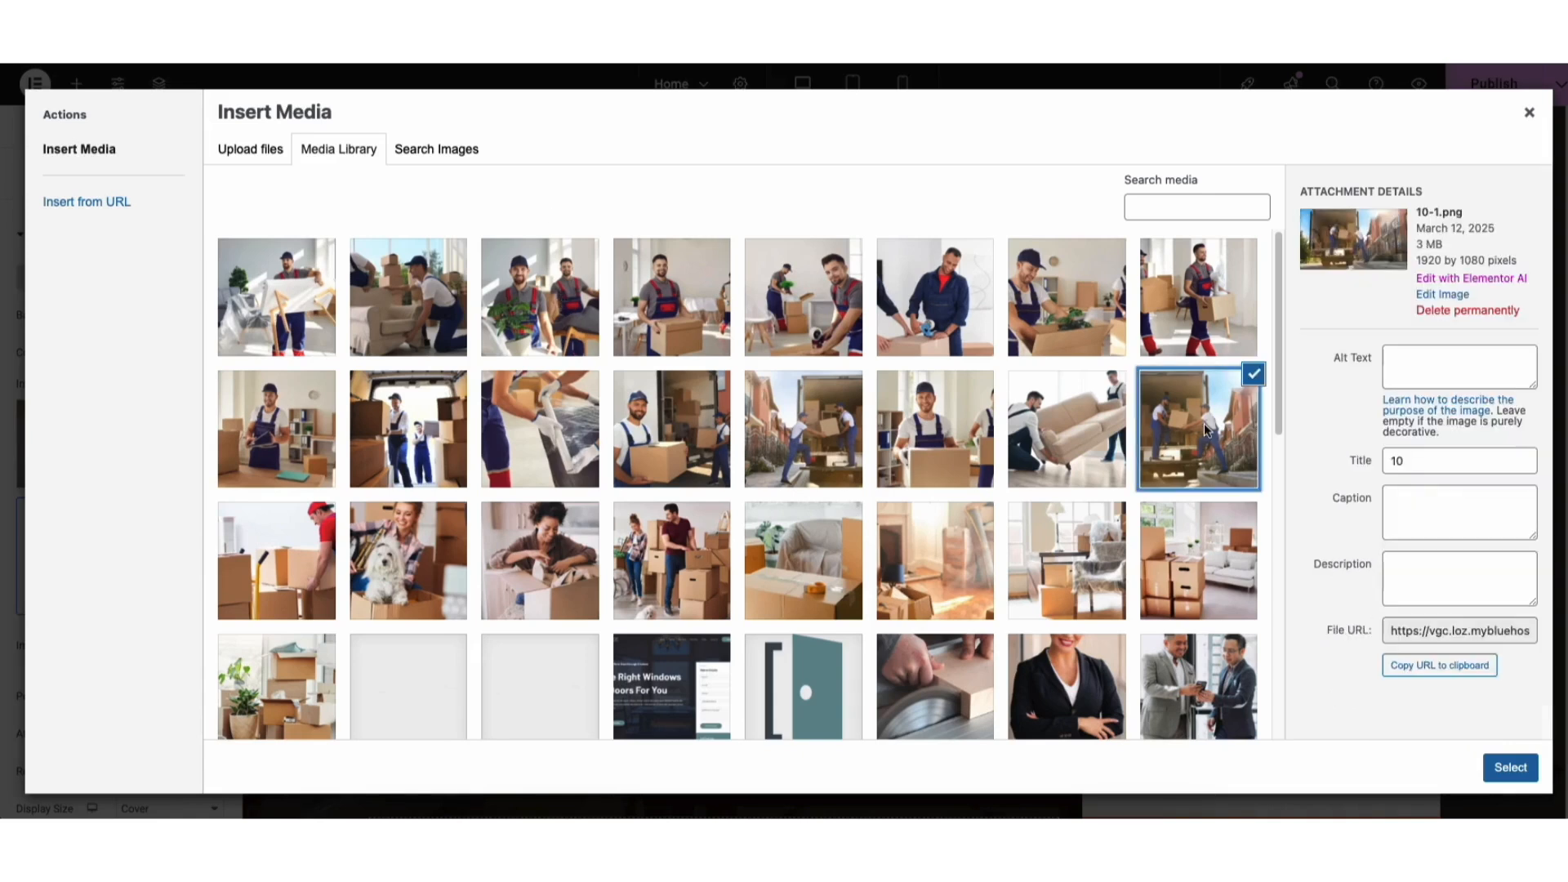
left_click(1509, 768)
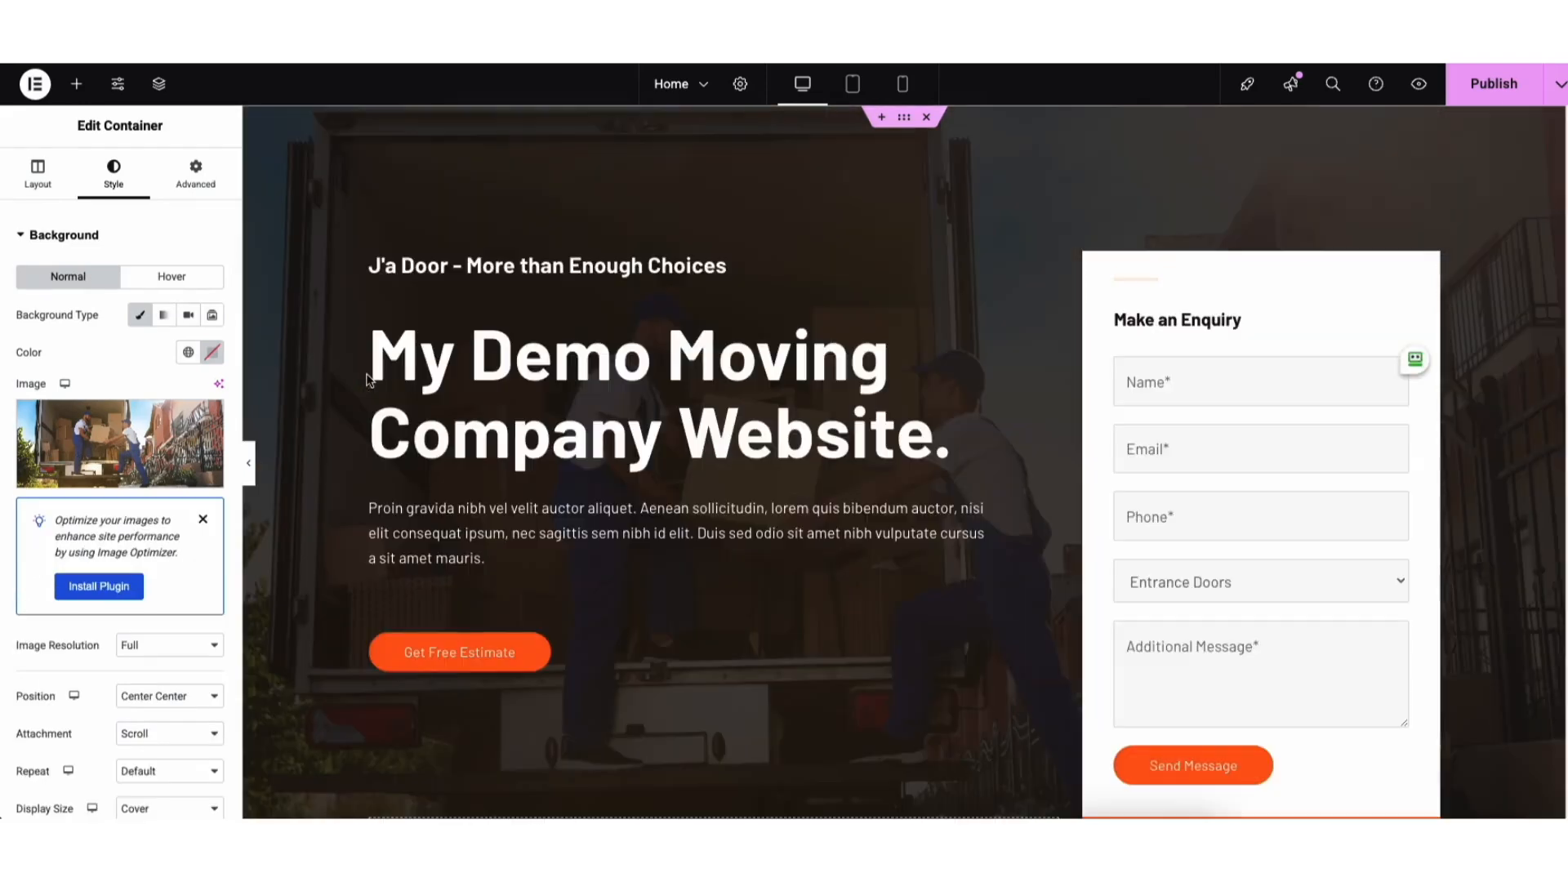
Step: Adjust the hero container's background overlay to a dark color with an opacity of 0.57
scroll(129, 666, "down", 3)
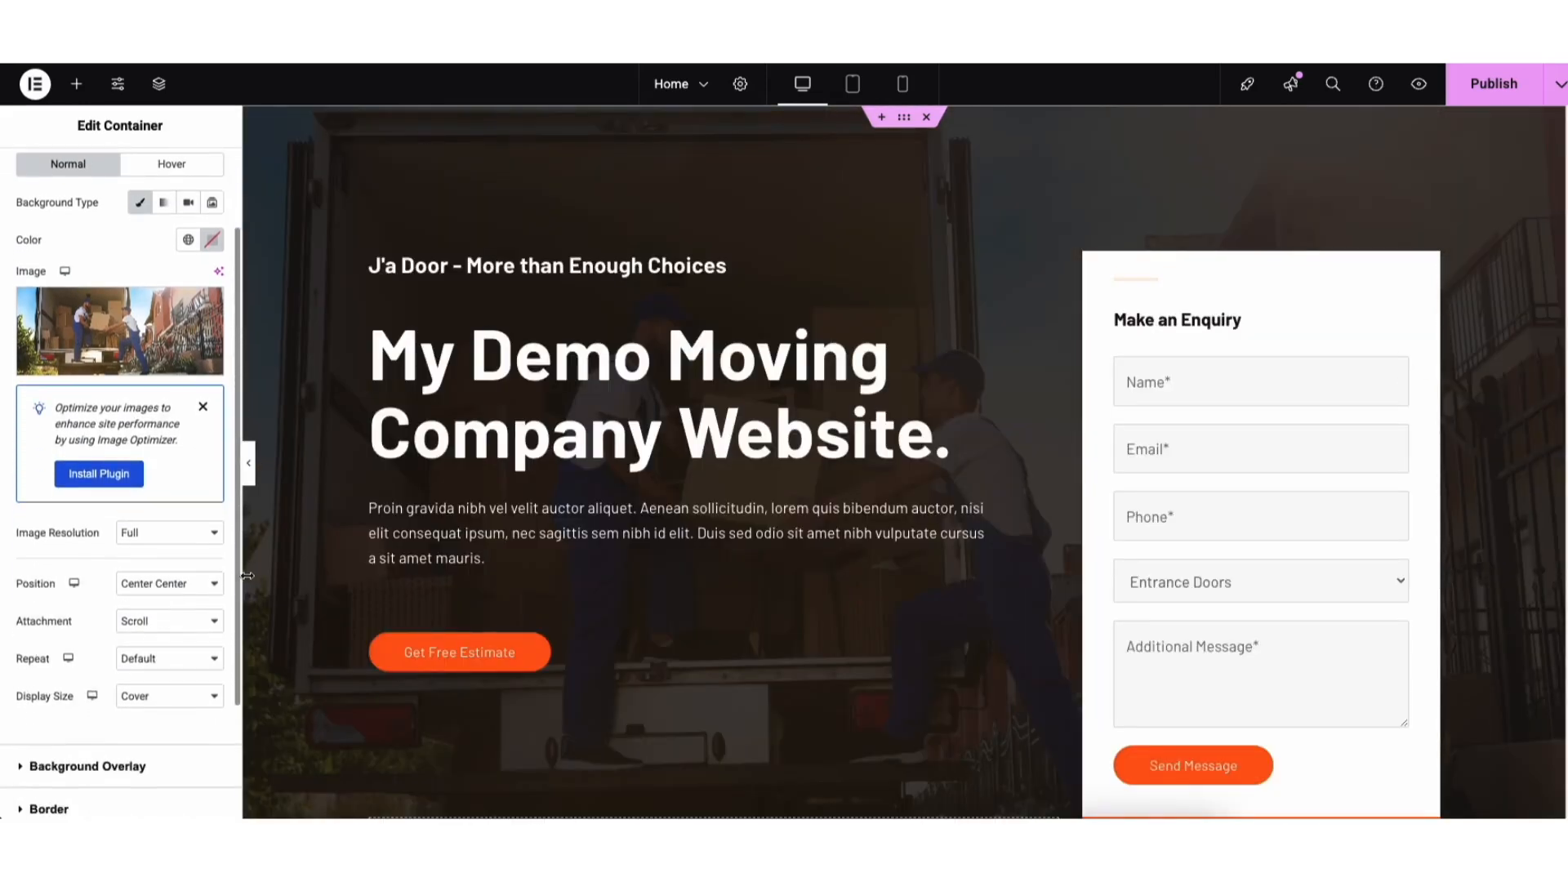
left_click(131, 643)
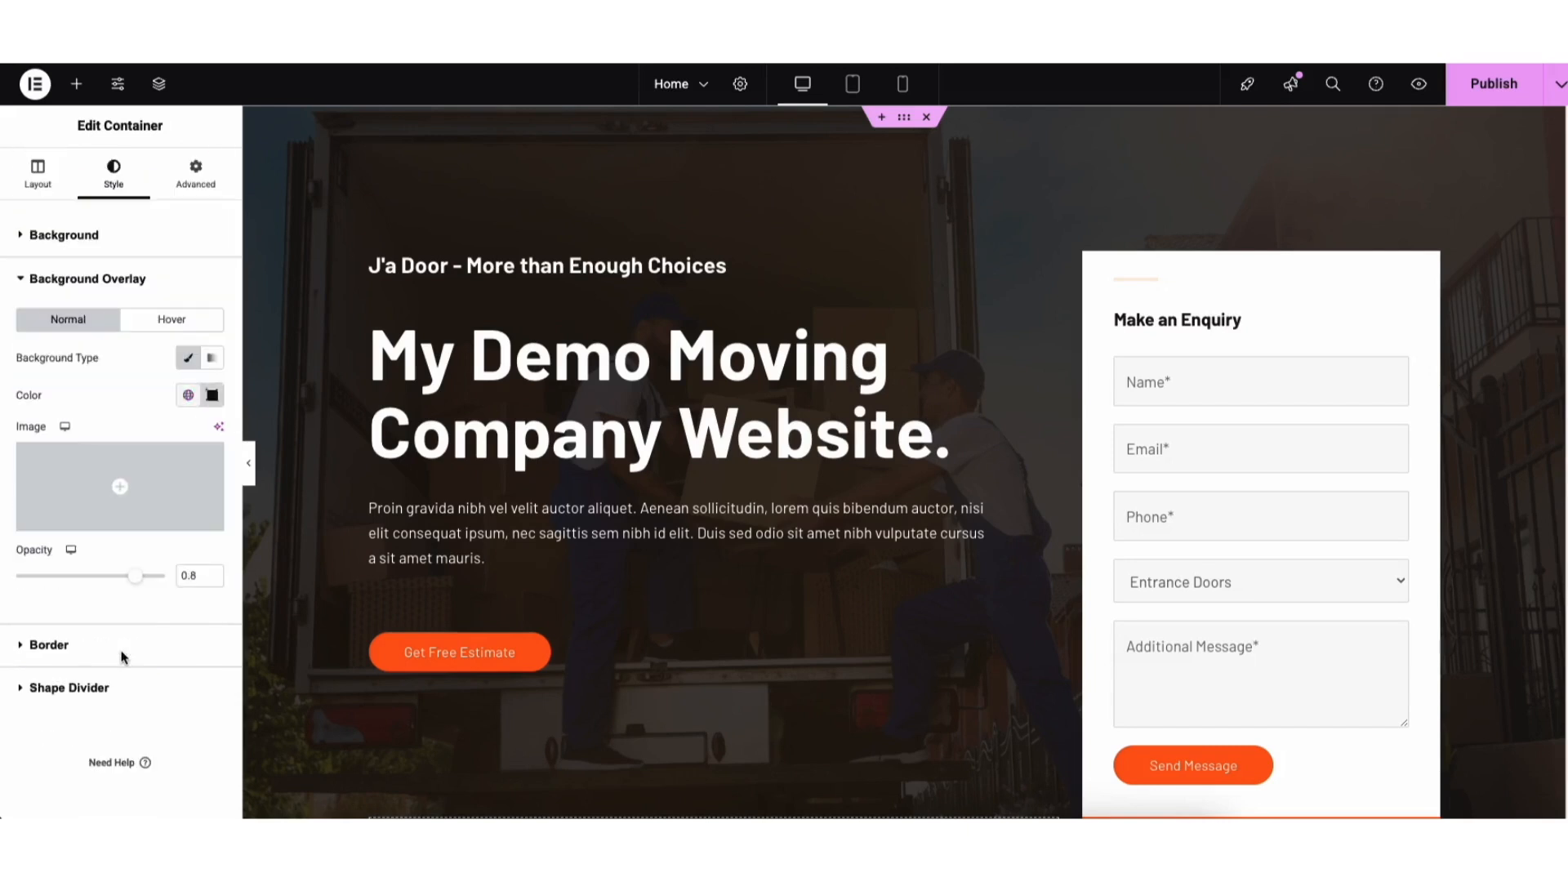
left_click(212, 395)
mouse_move(253, 589)
left_mouse_down()
mouse_move(276, 500)
mouse_move(291, 591)
left_mouse_up()
left_click(53, 560)
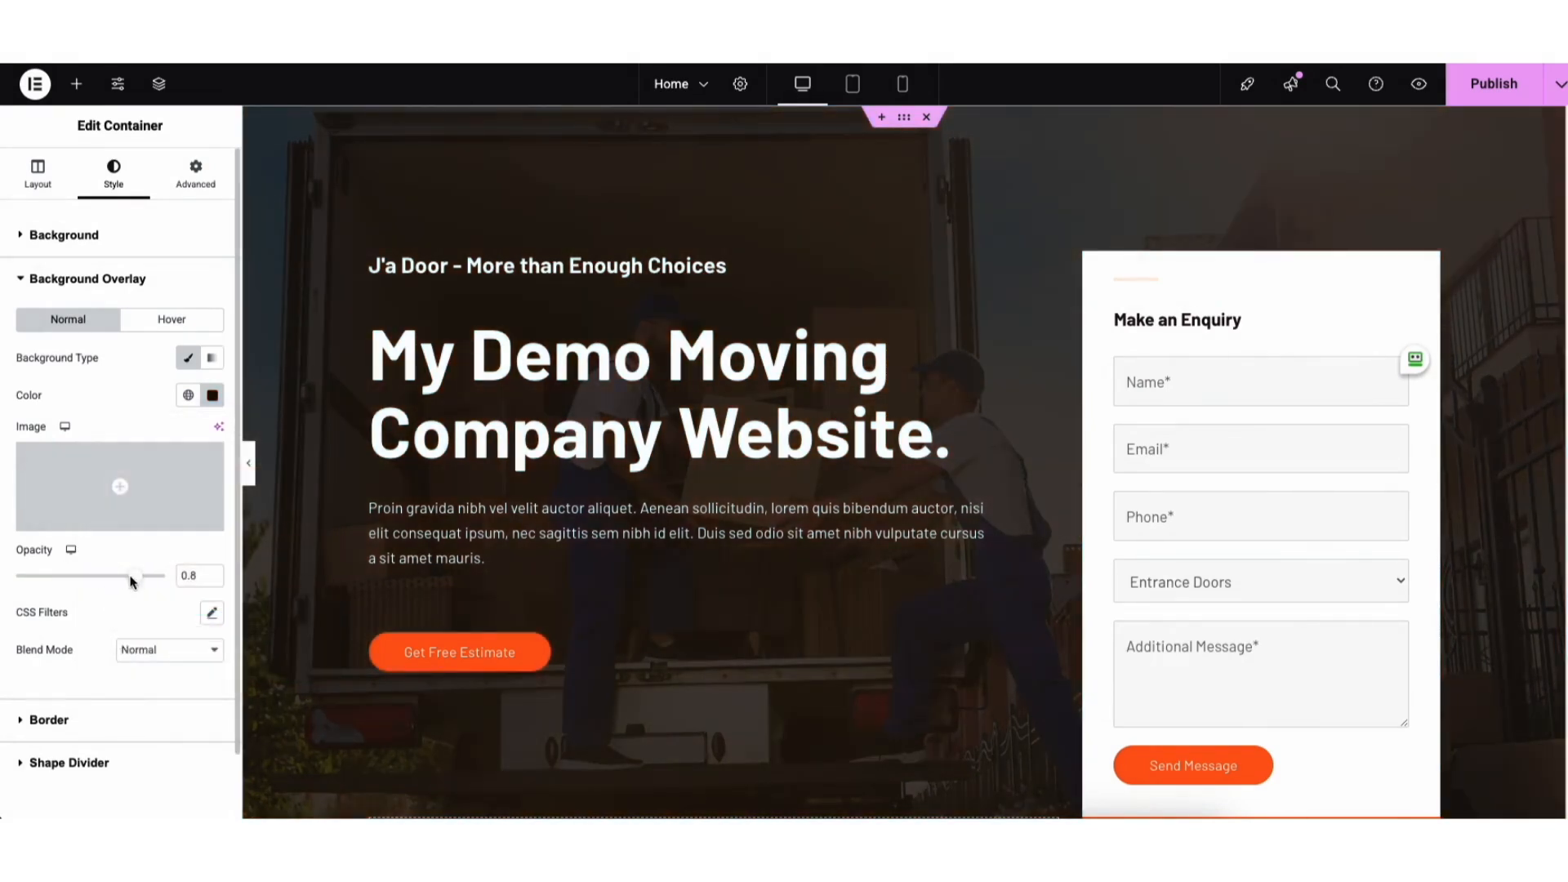
left_click_drag(126, 576, 97, 589)
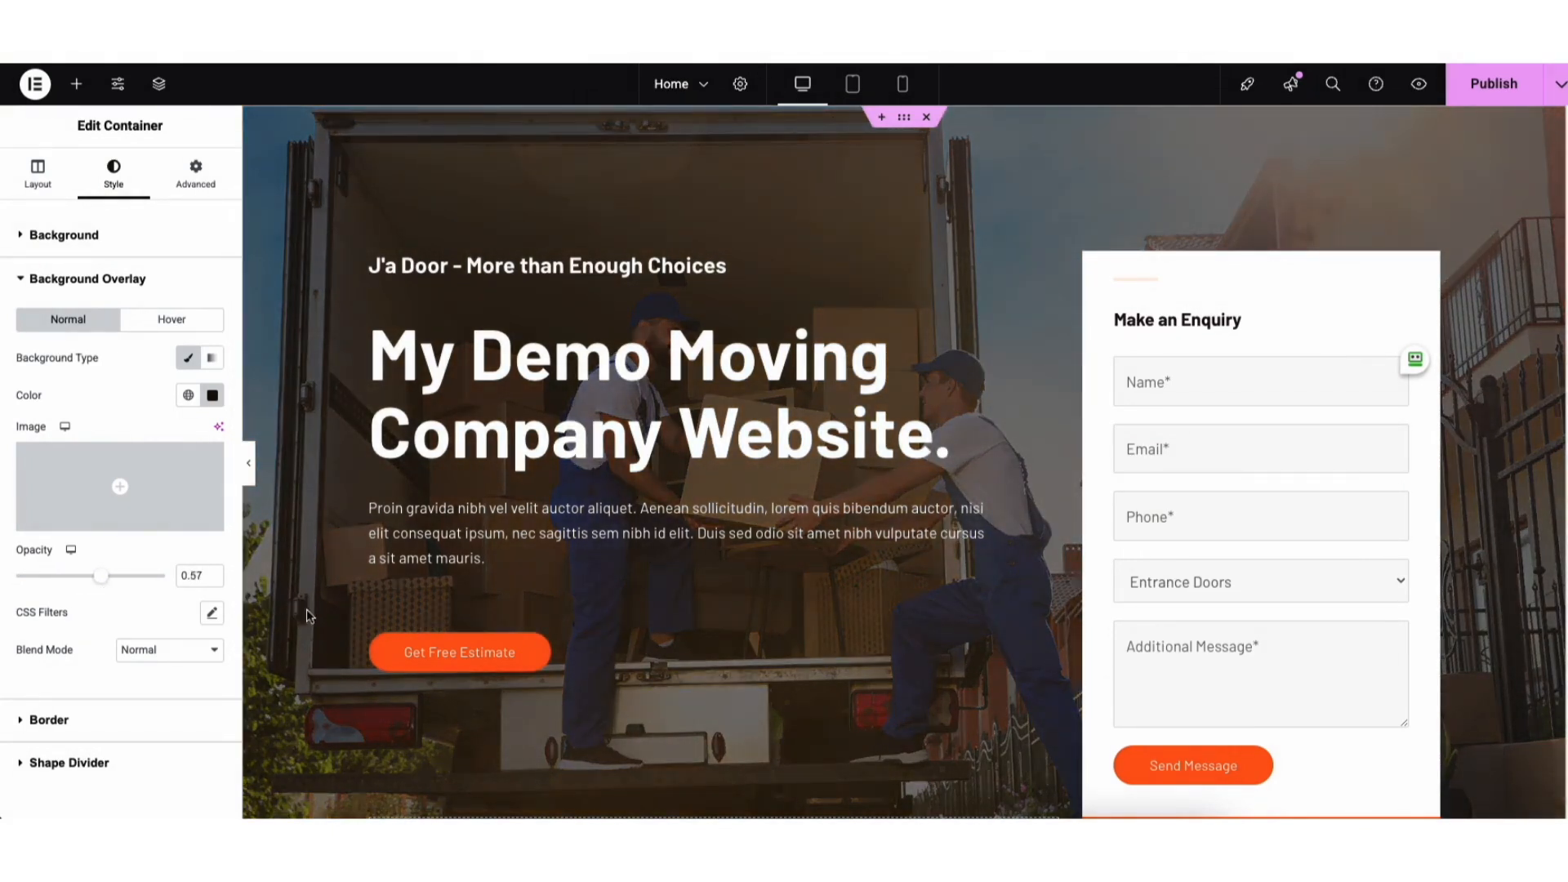
Step: Select the Get Free Estimate button and examine its text, link and link attribute options
left_click(414, 653)
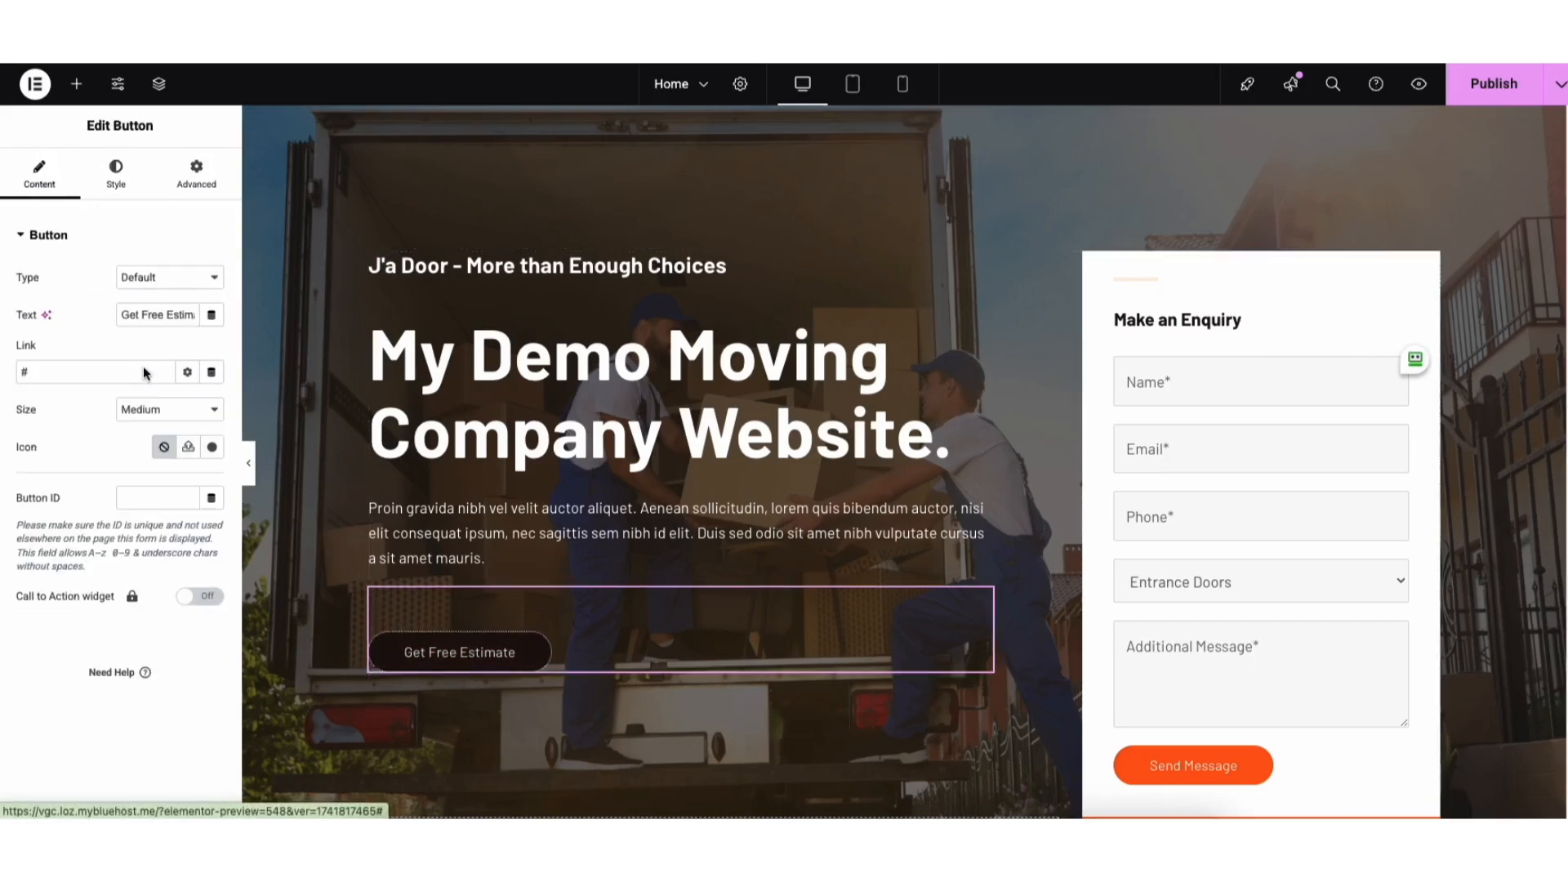
left_click_drag(122, 315, 198, 319)
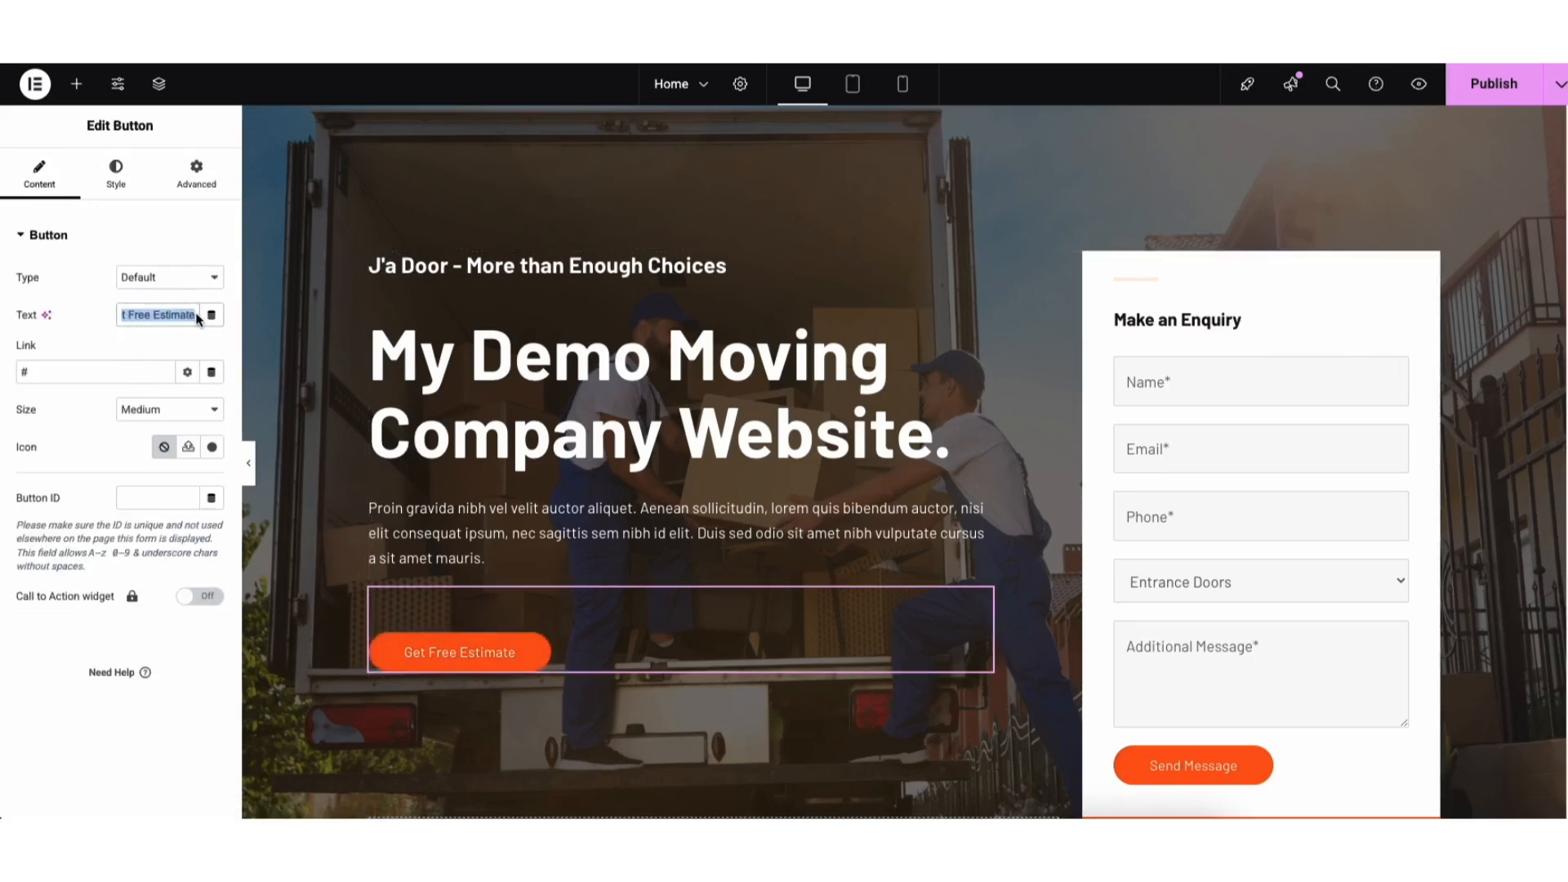
left_click(180, 317)
left_click(73, 375)
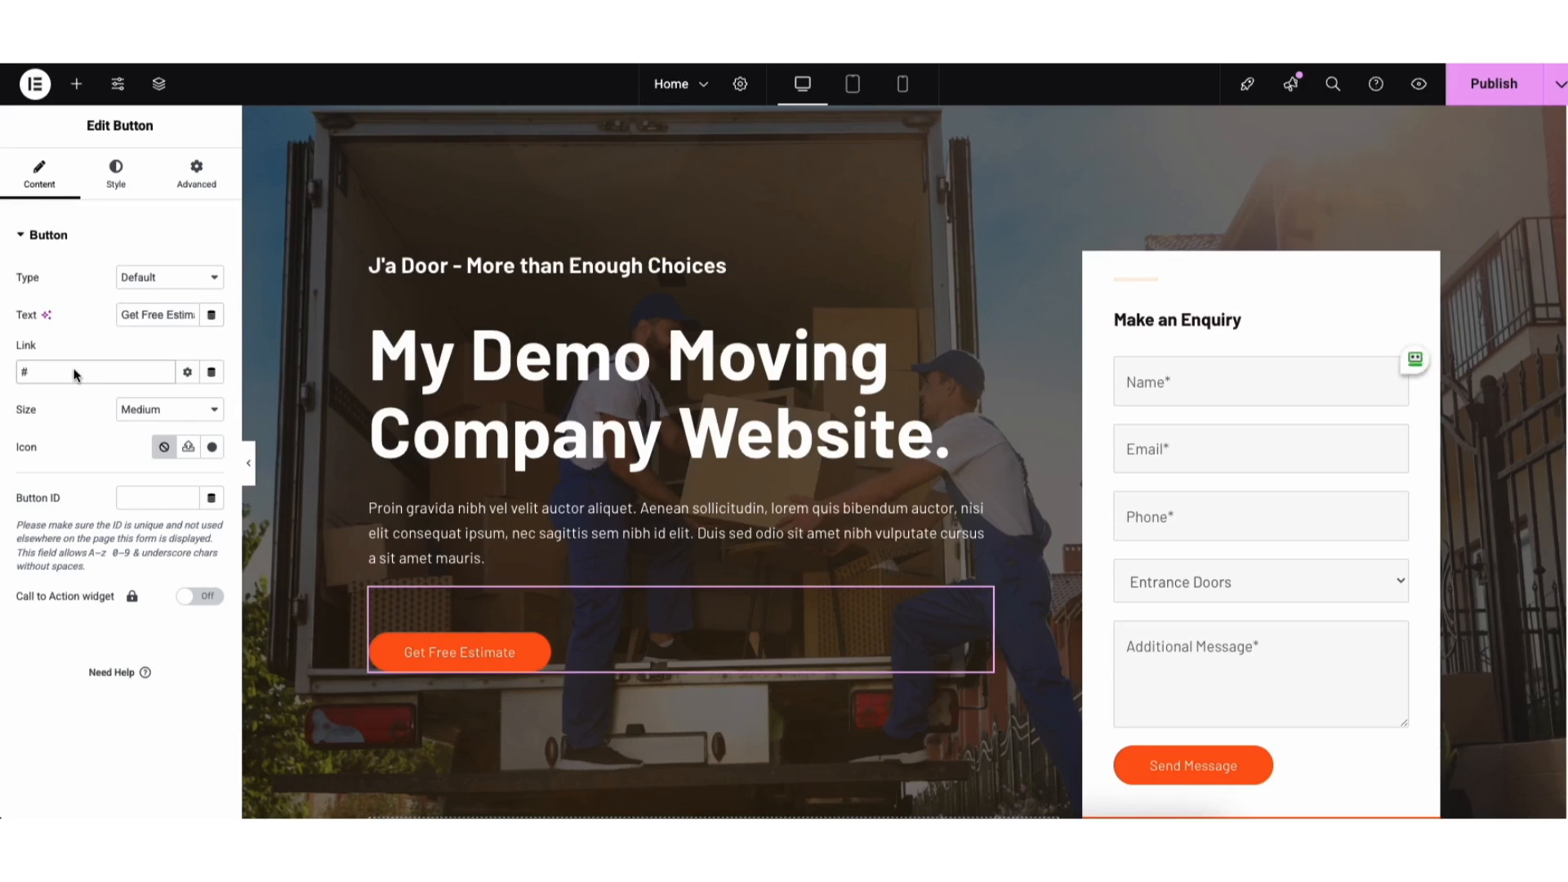
left_click(187, 372)
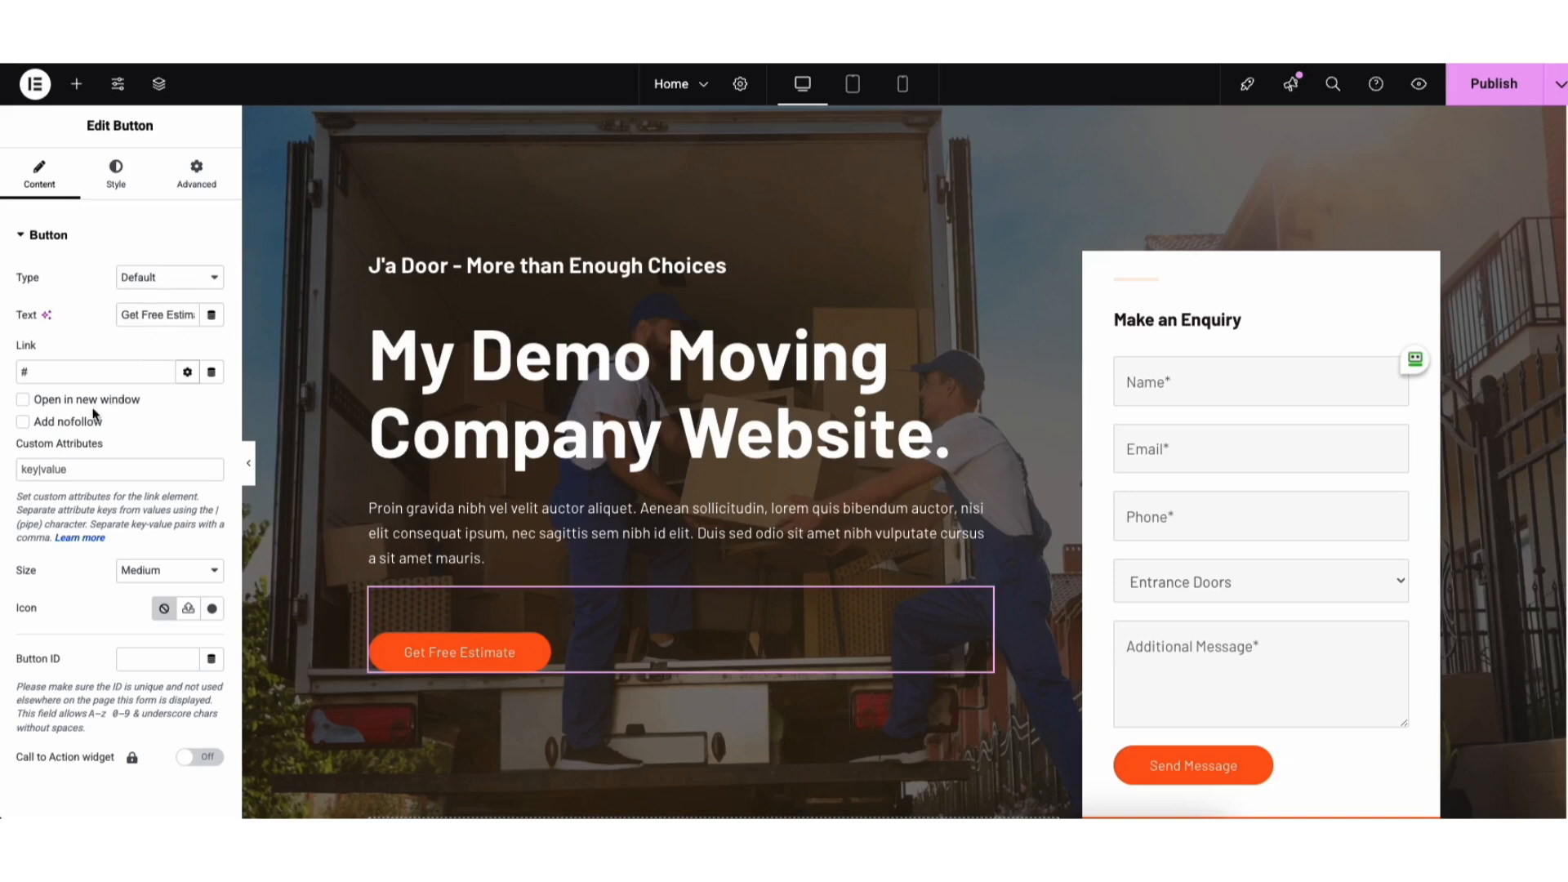
Step: Examine the Get Free Estimate button's link options, size choices, icon library, and normal and hover style settings
left_click(187, 373)
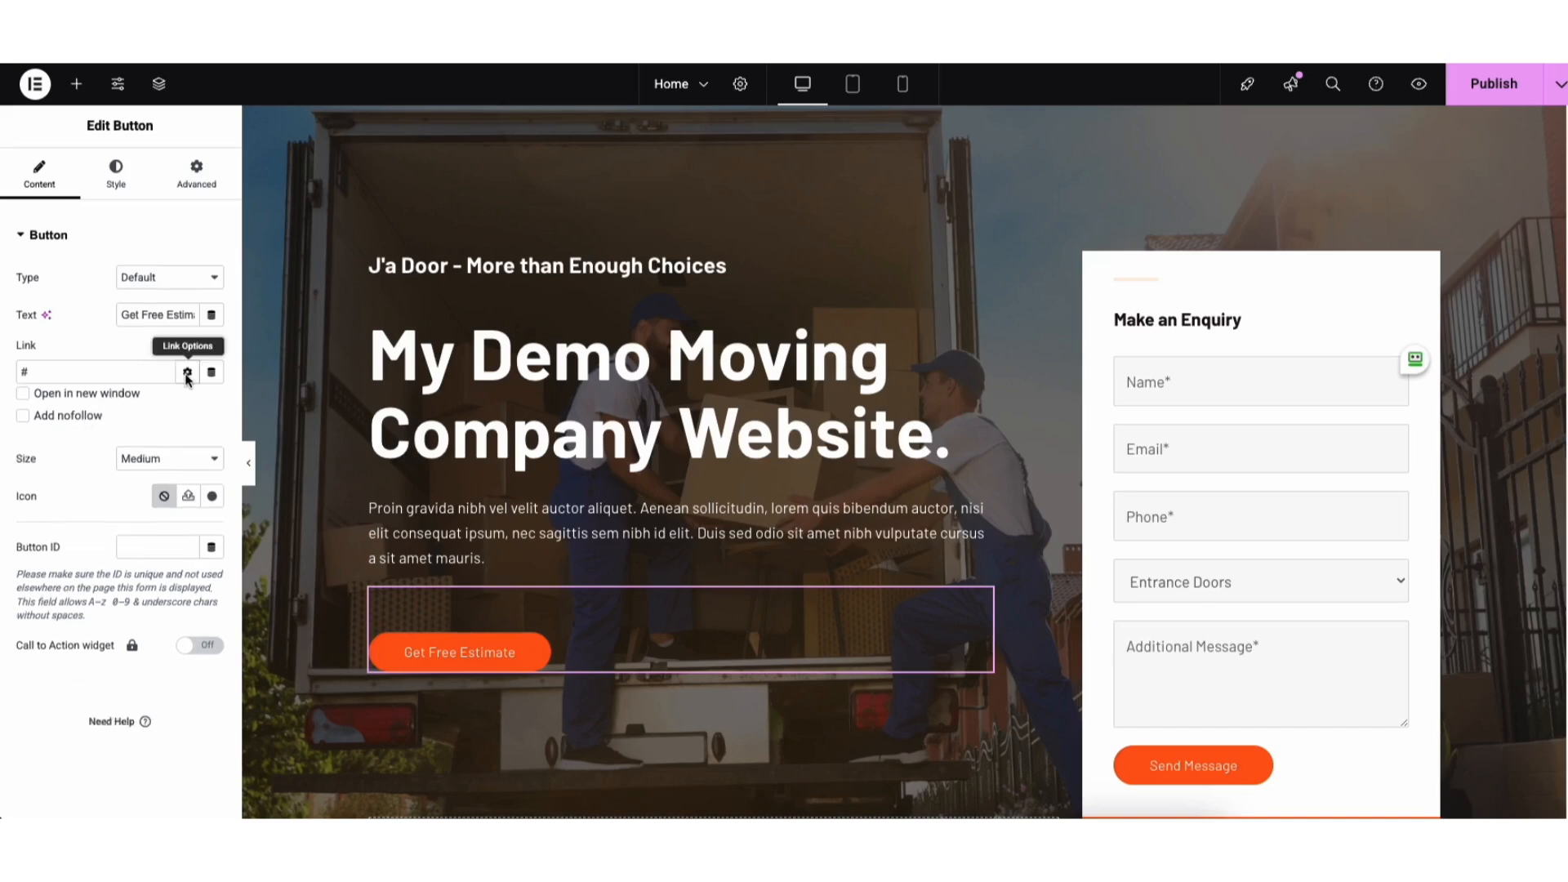
left_click(126, 409)
left_click(140, 415)
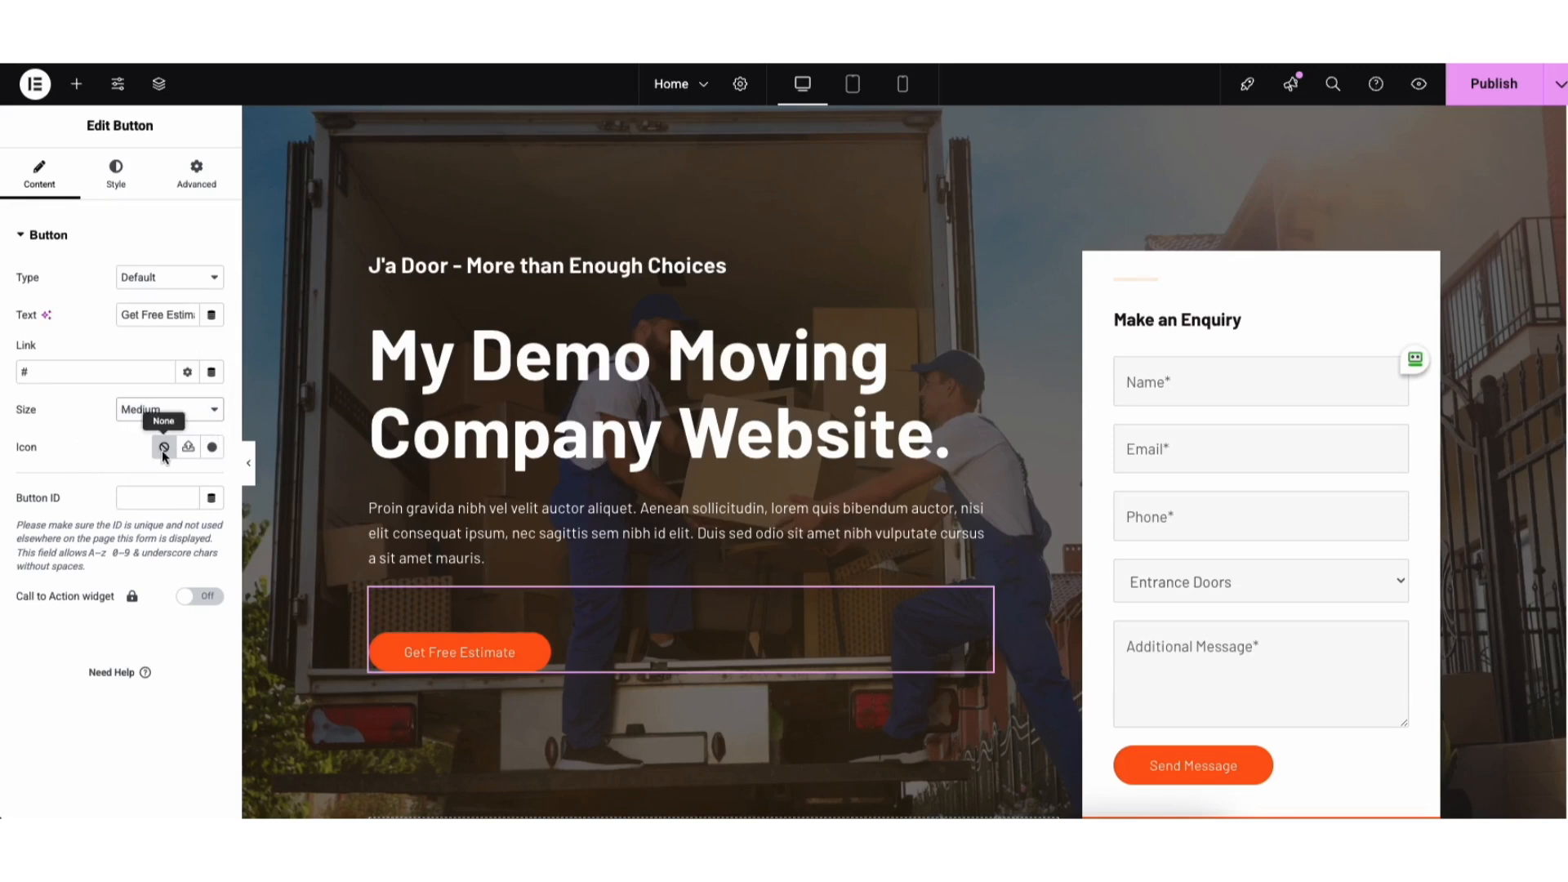
left_click(211, 447)
left_click_drag(1260, 218, 1262, 254)
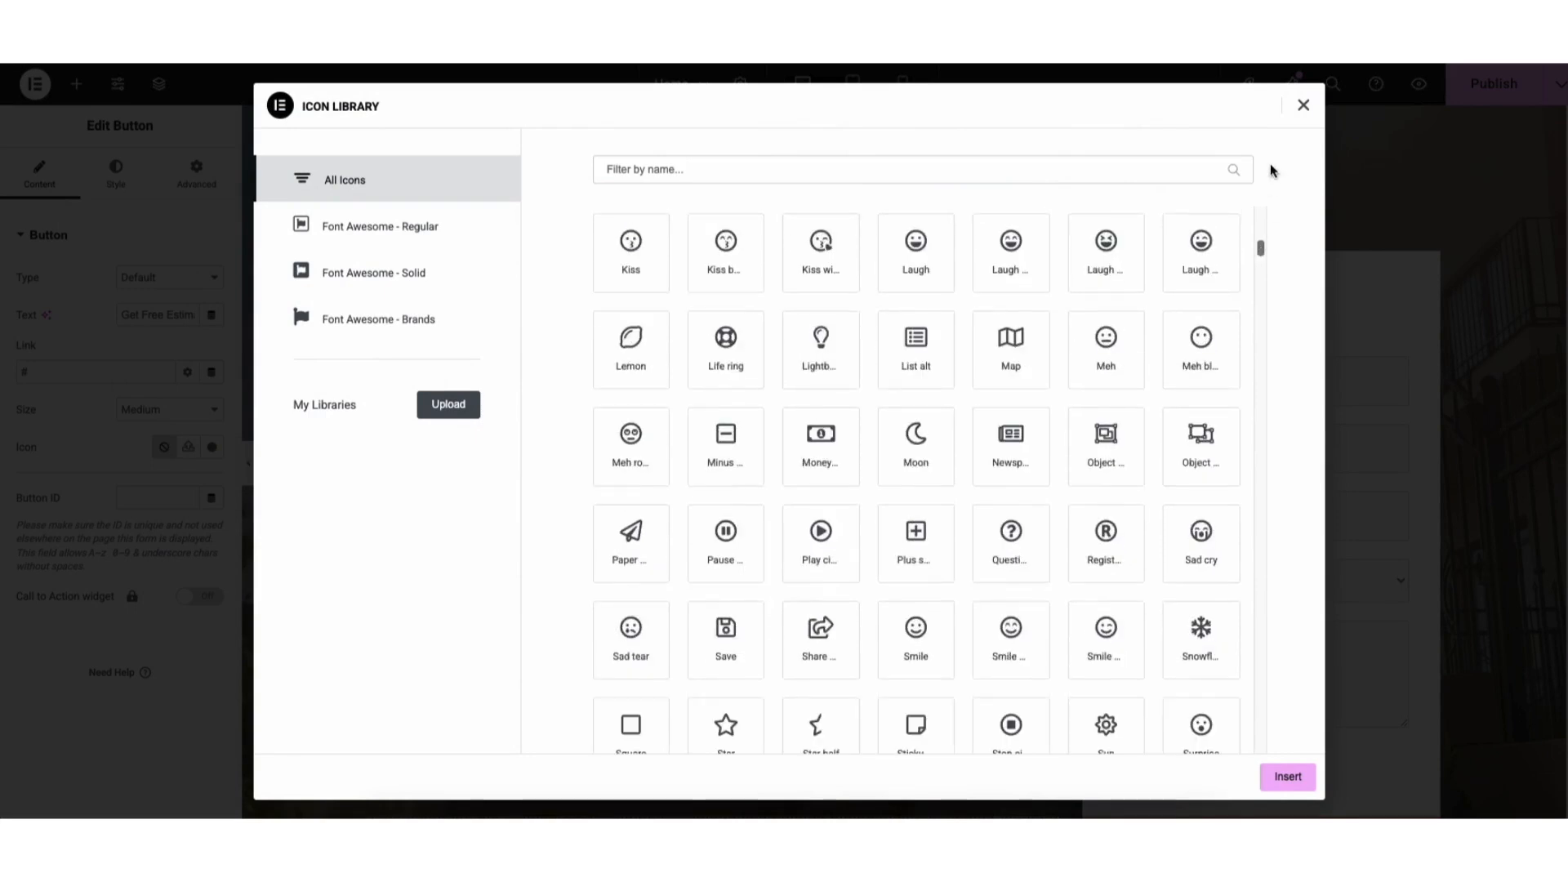
left_click(1303, 104)
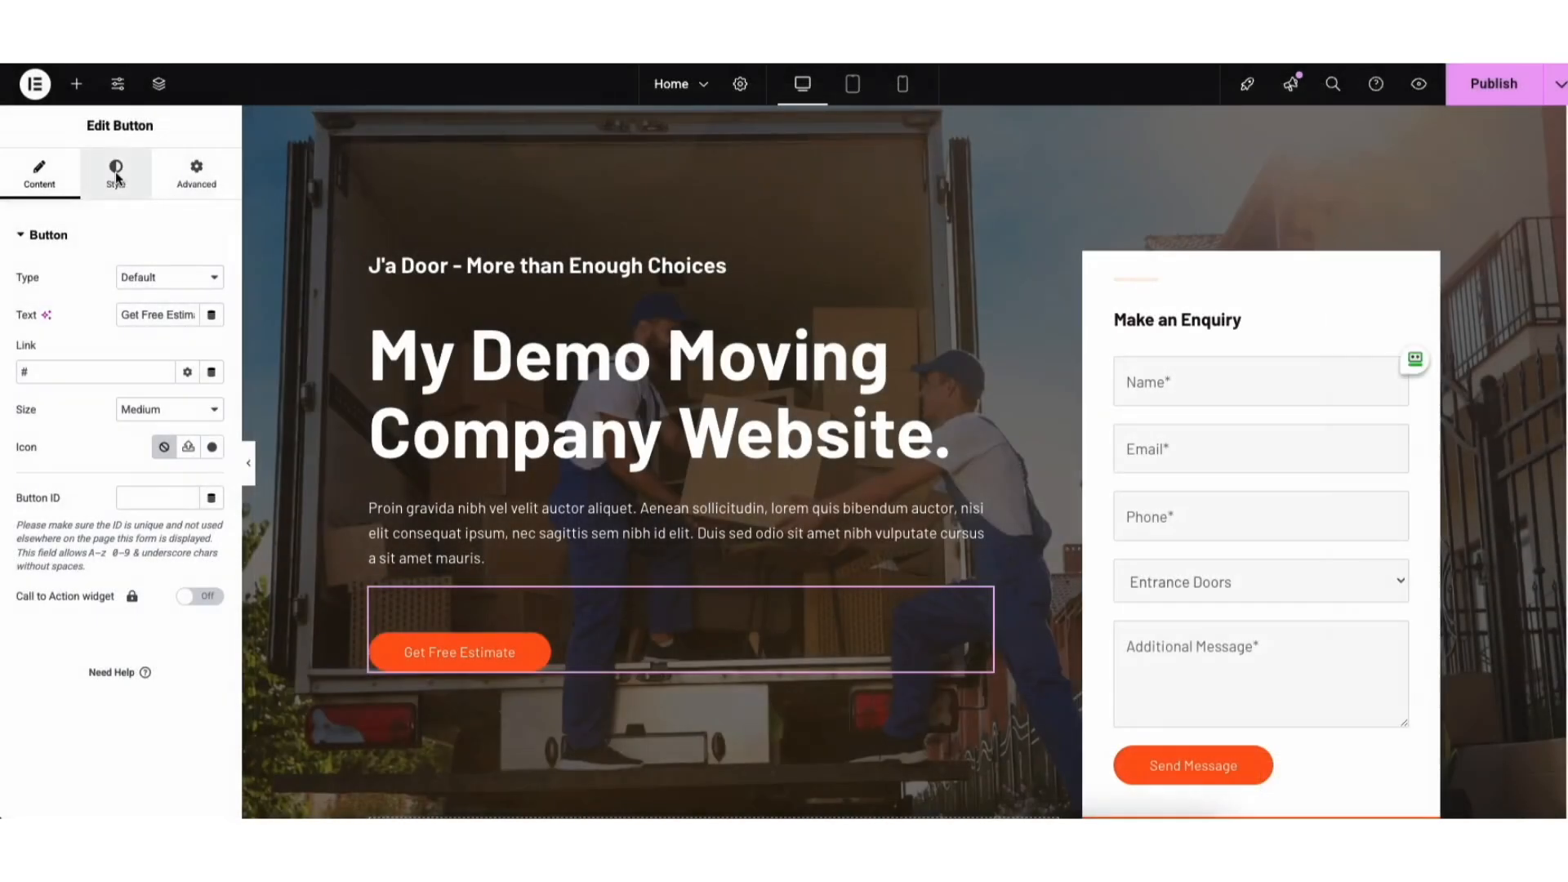
left_click(115, 172)
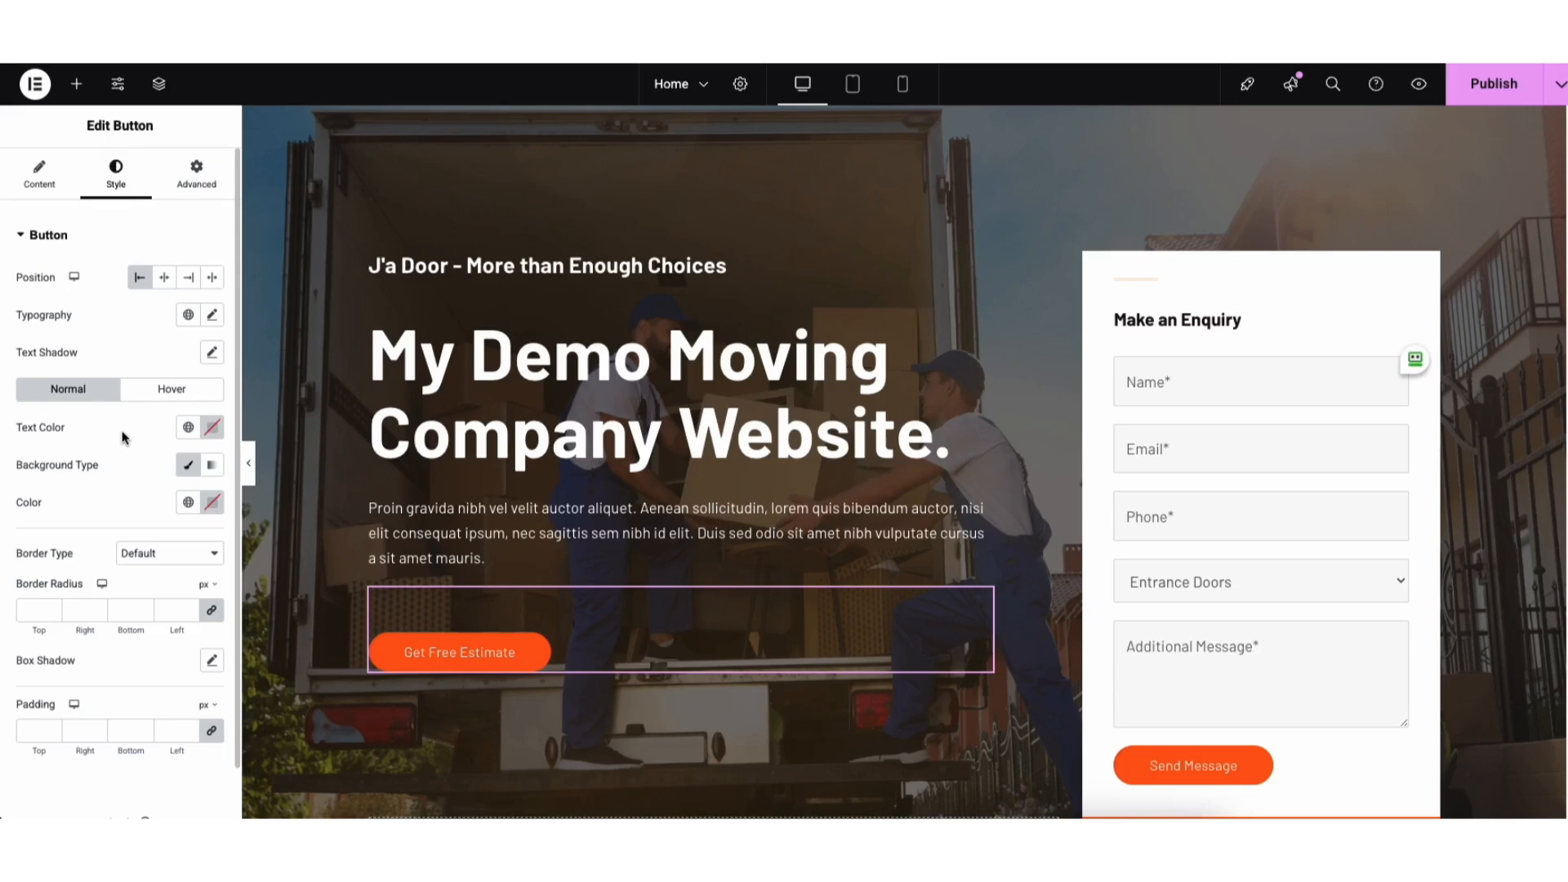
left_click(151, 383)
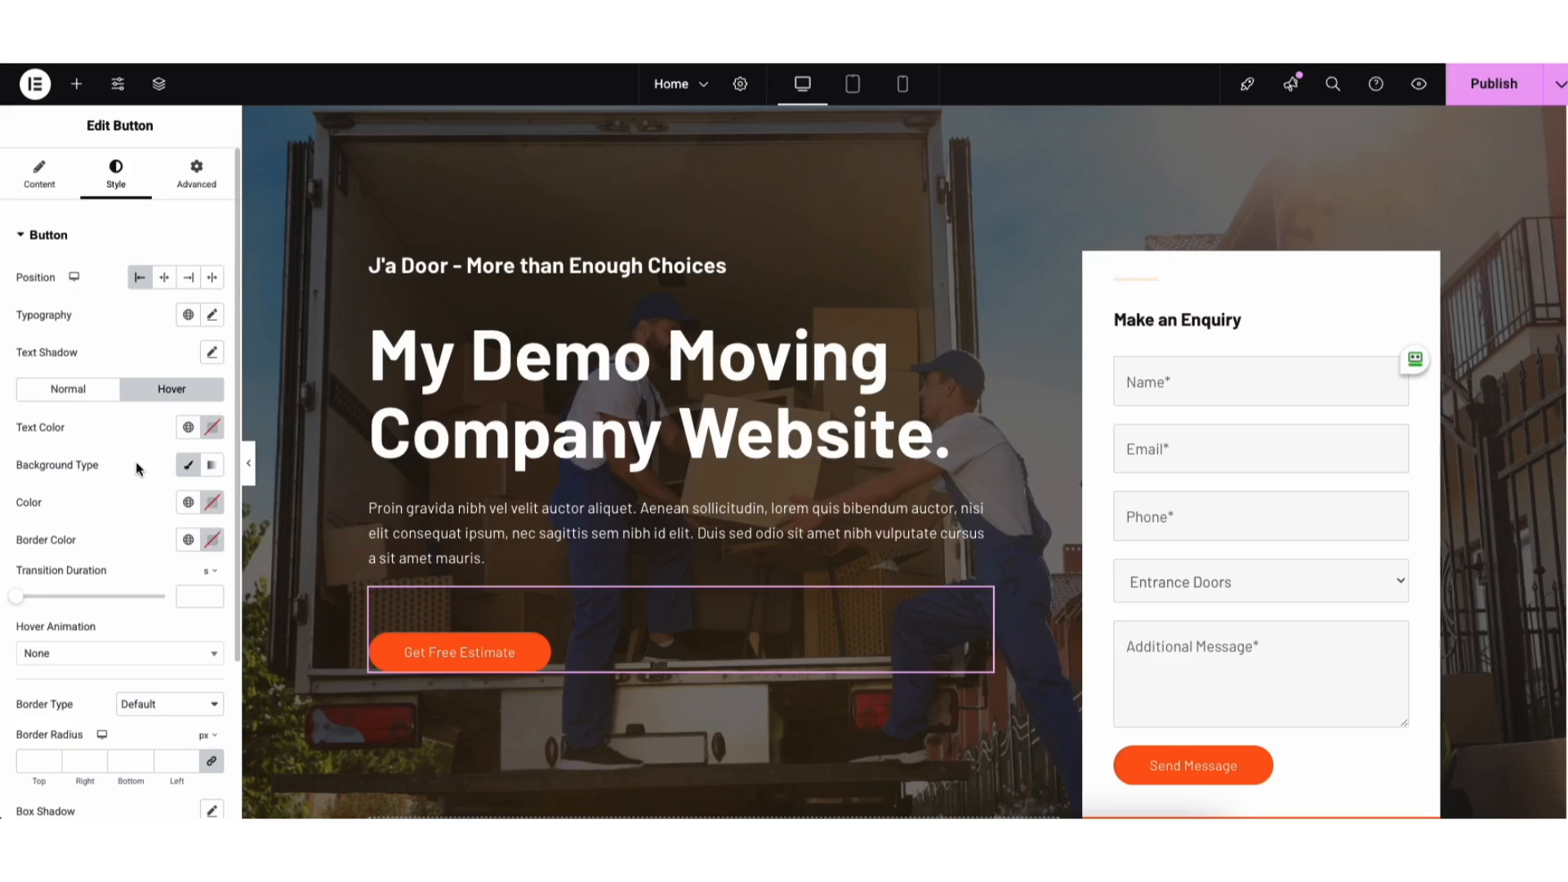
Step: Add a Heading widget below the About Us title and delete it again
scroll(1549, 223, "down", 7)
scroll(1549, 223, "down", 4)
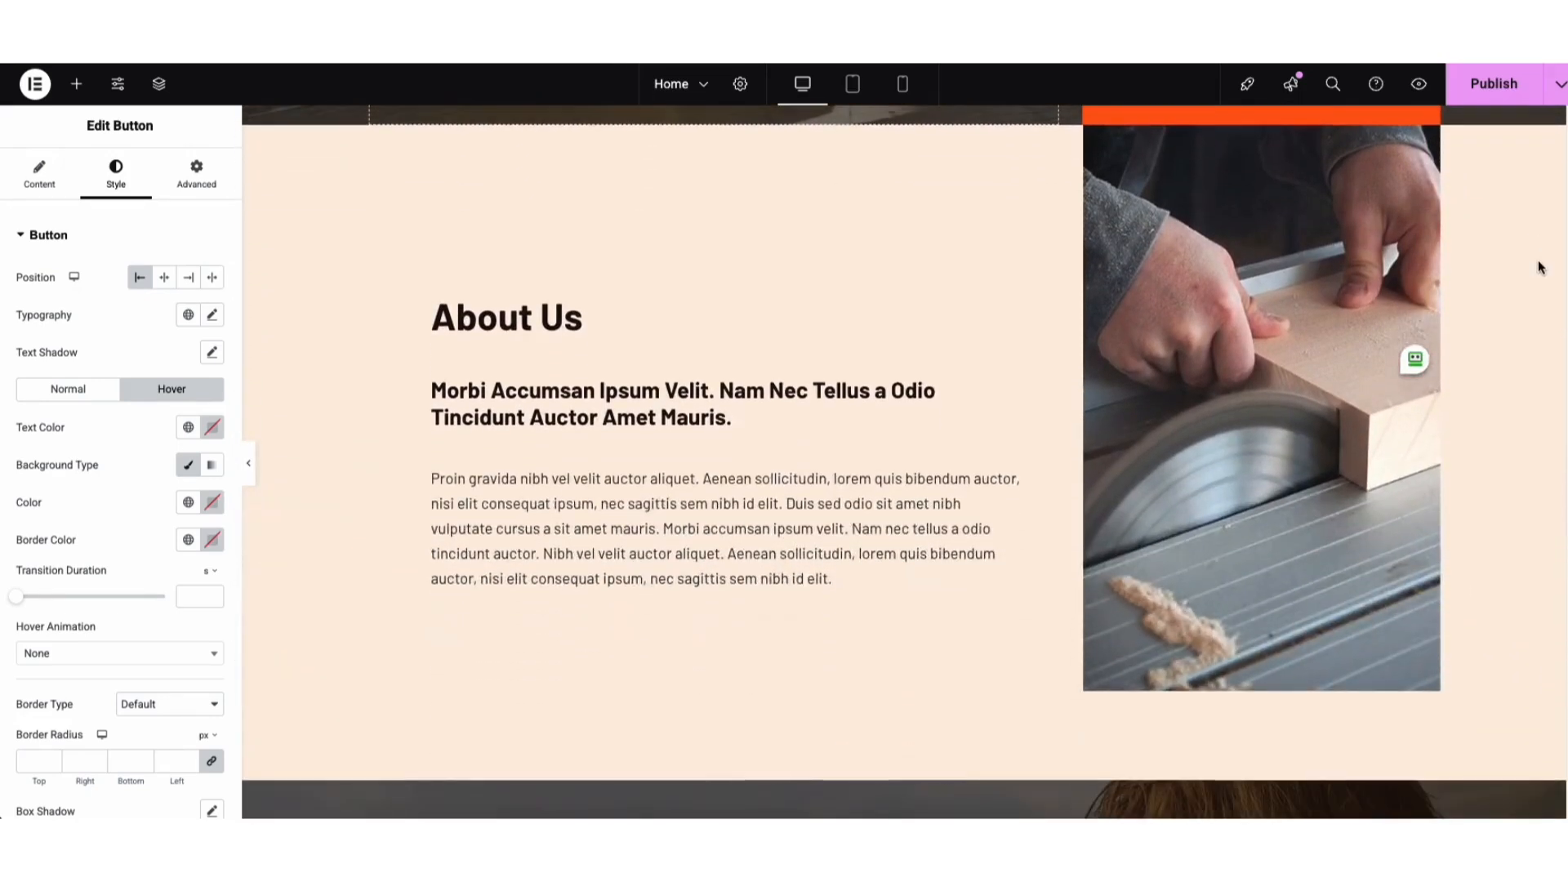
left_click(77, 88)
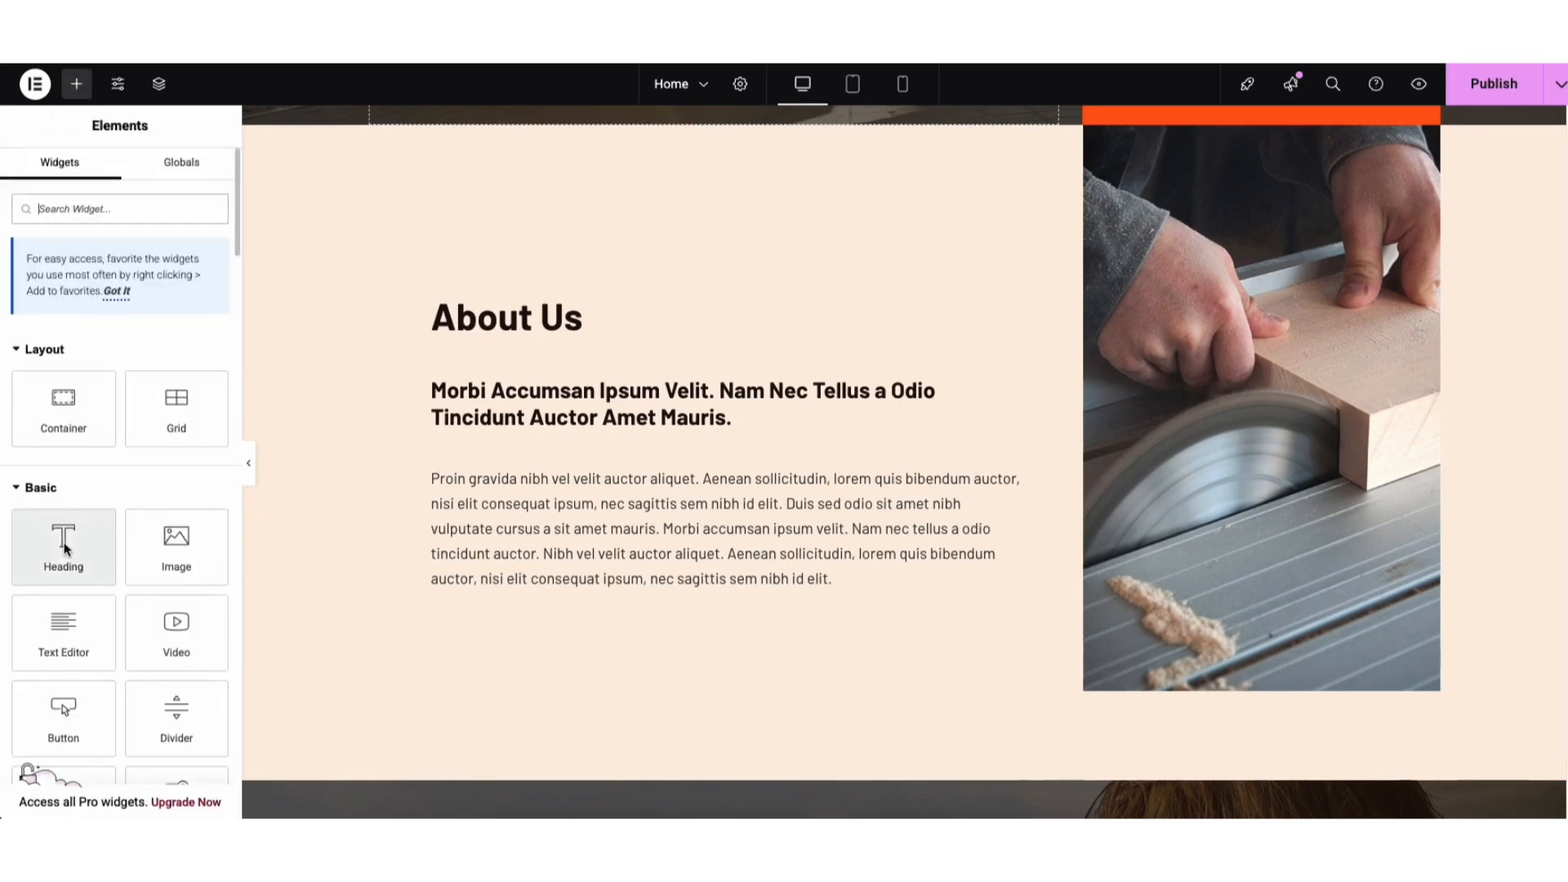
left_click_drag(63, 543, 520, 380)
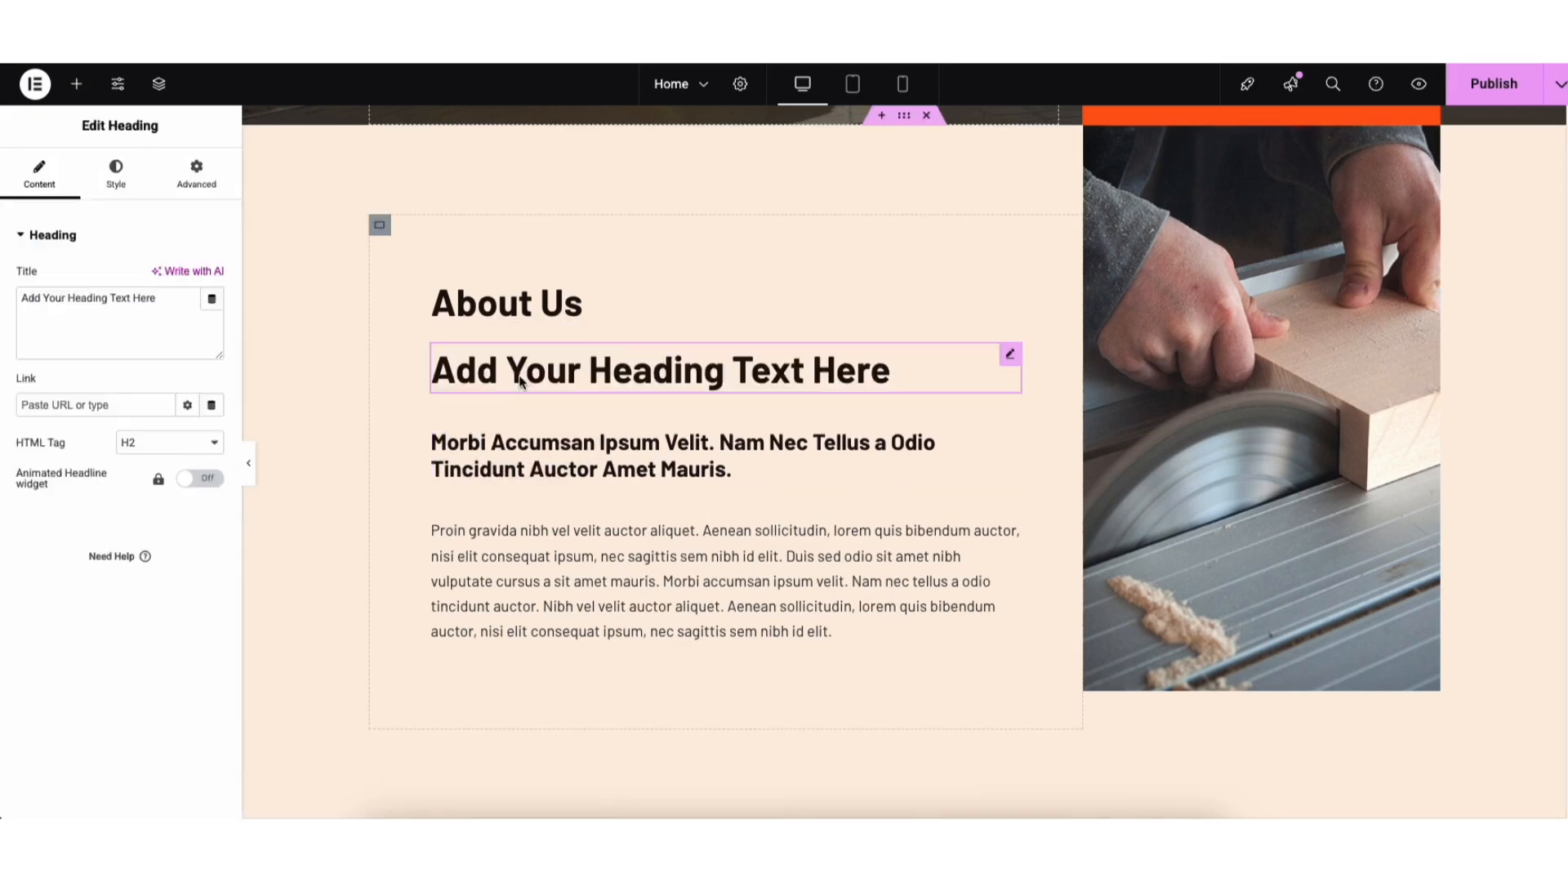
right_click(520, 376)
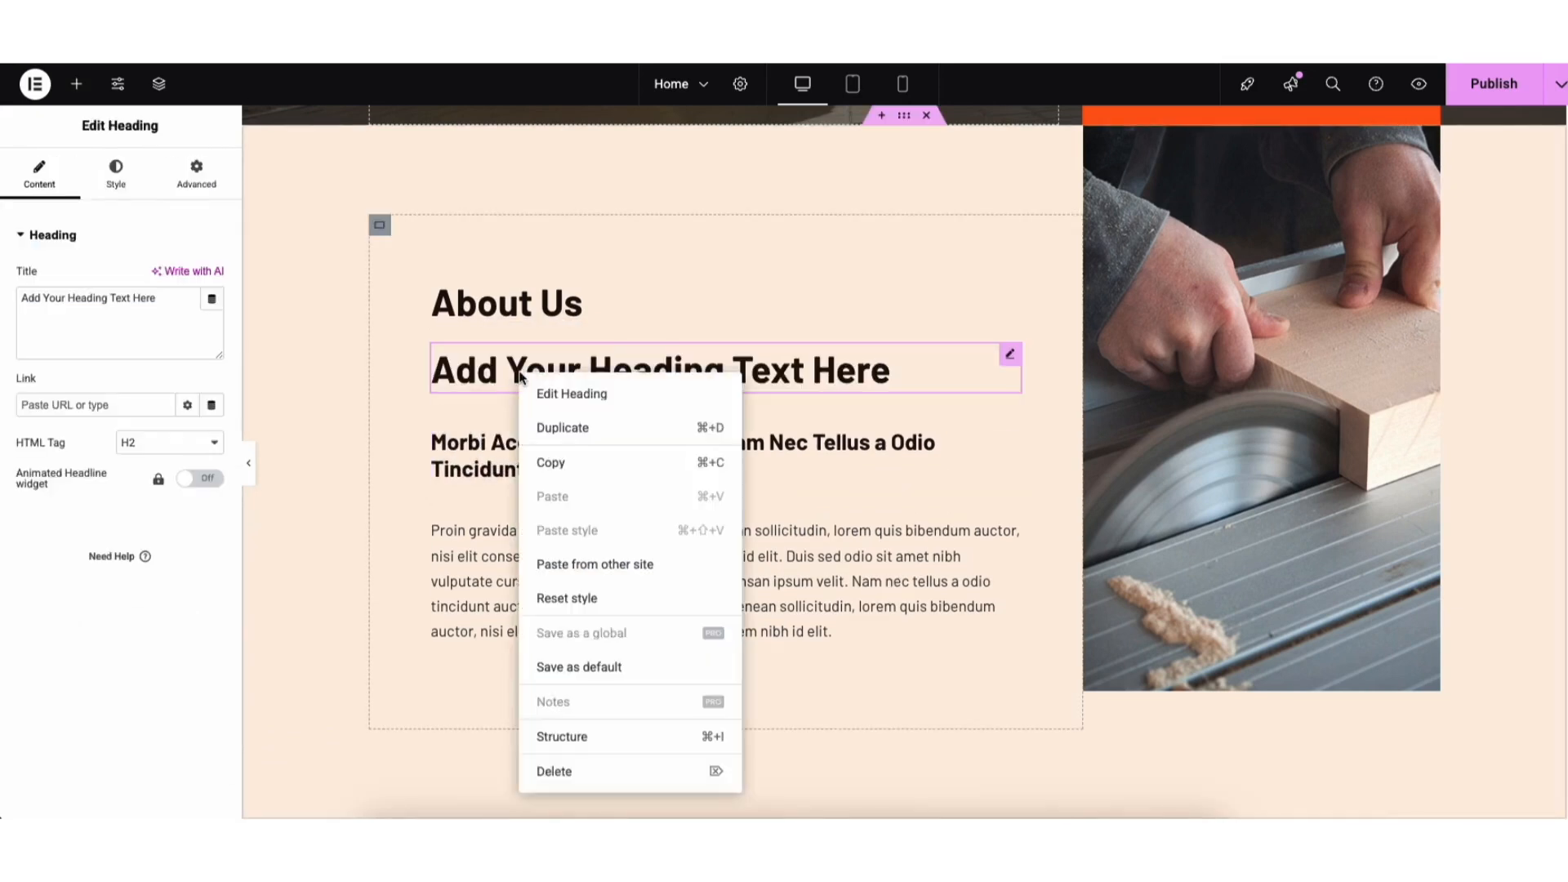
left_click(554, 772)
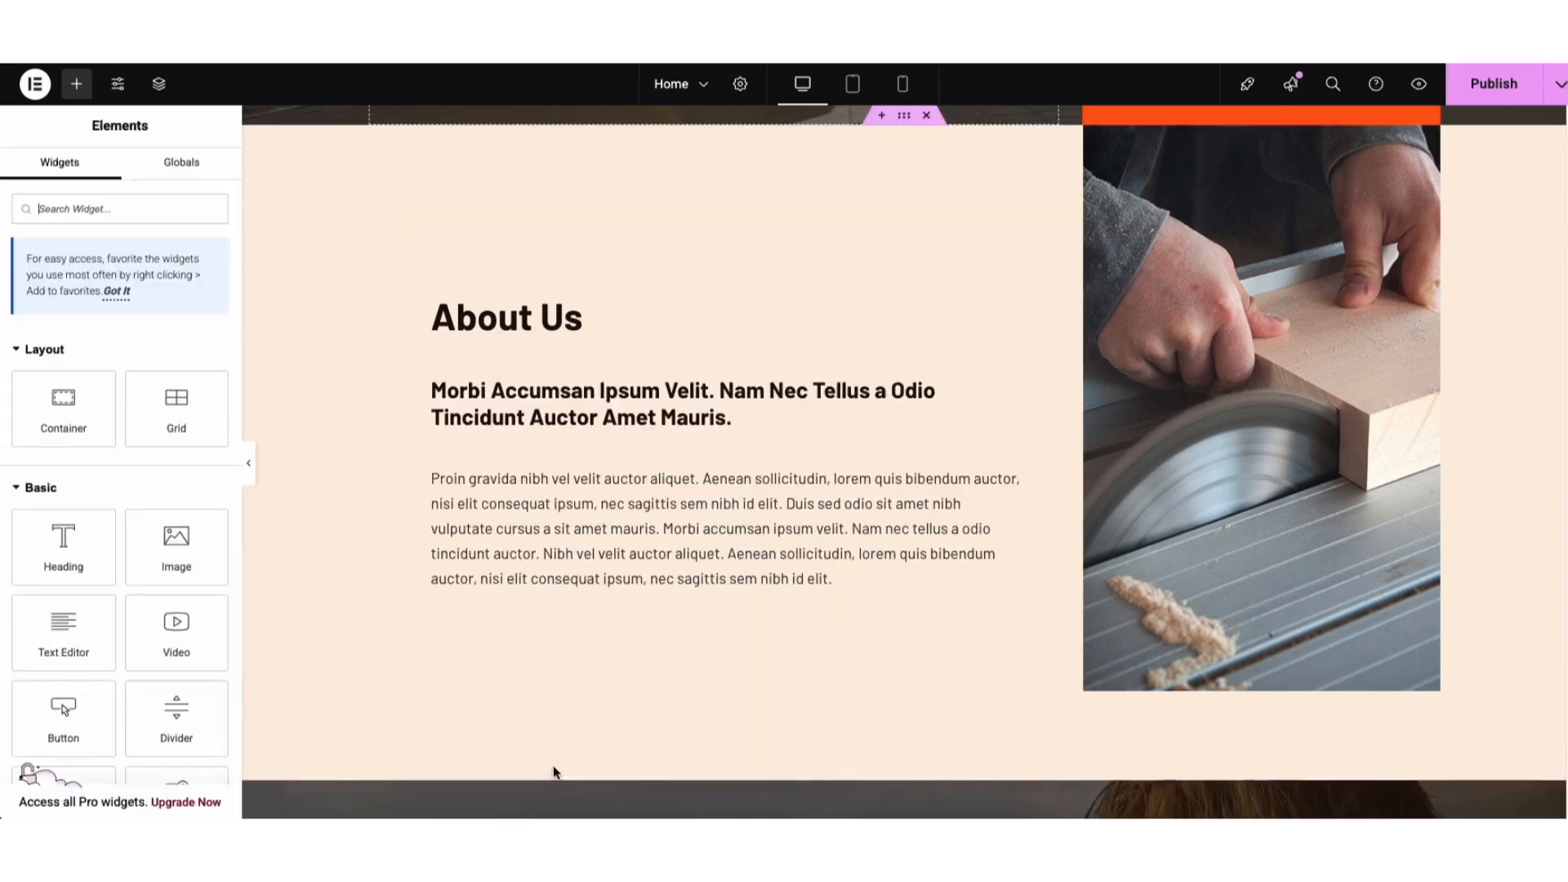
Step: Duplicate the About Us section's "Morbi Accumsan Ipsum Velit" subheading and move one copy below the paragraph
right_click(527, 411)
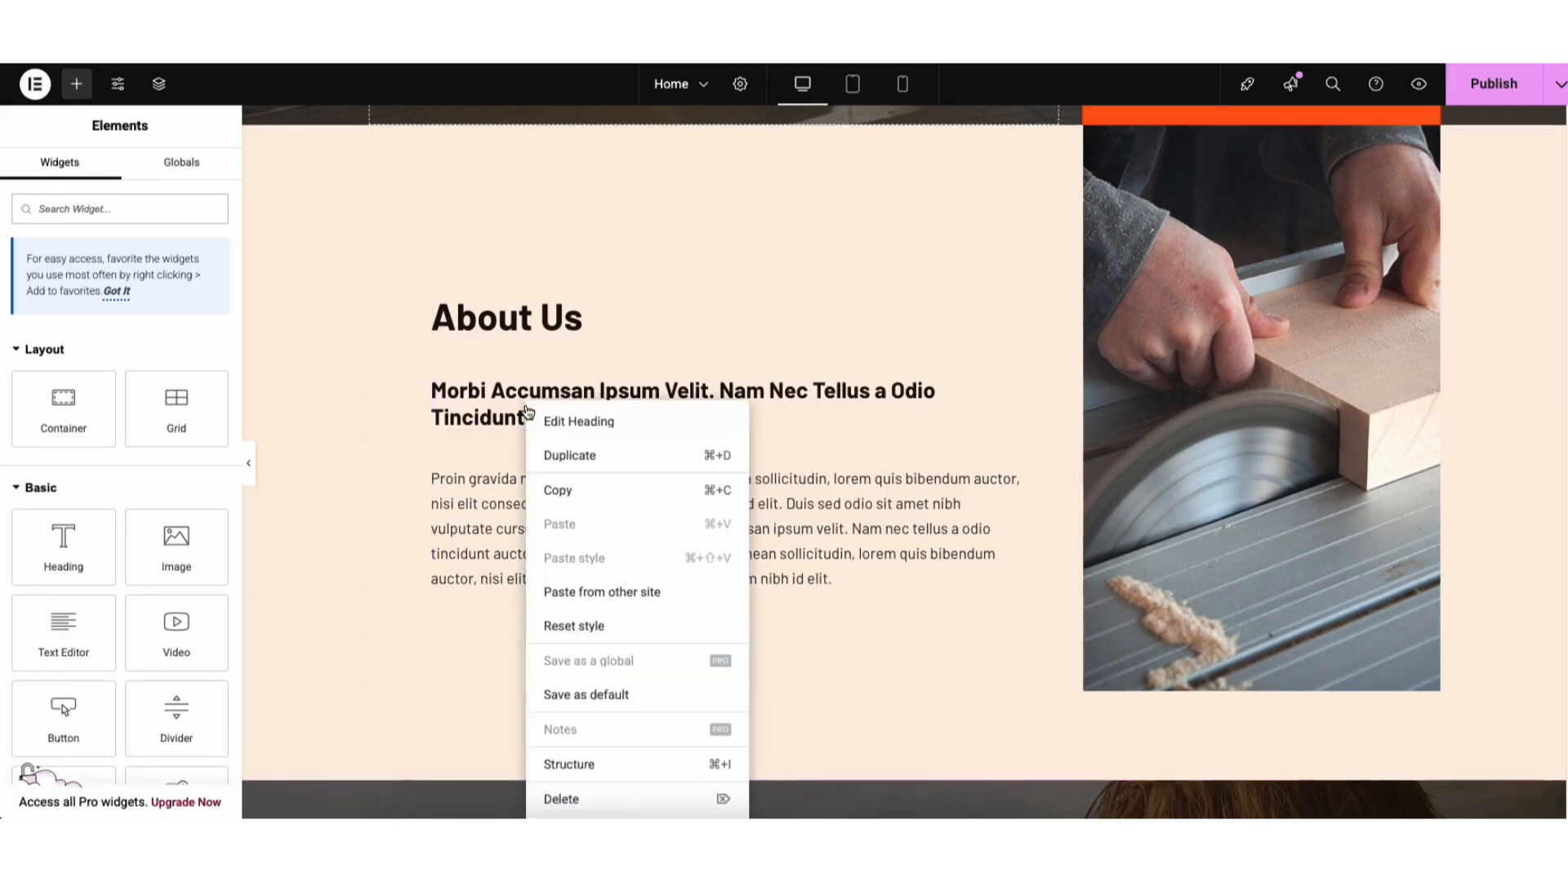
left_click(558, 455)
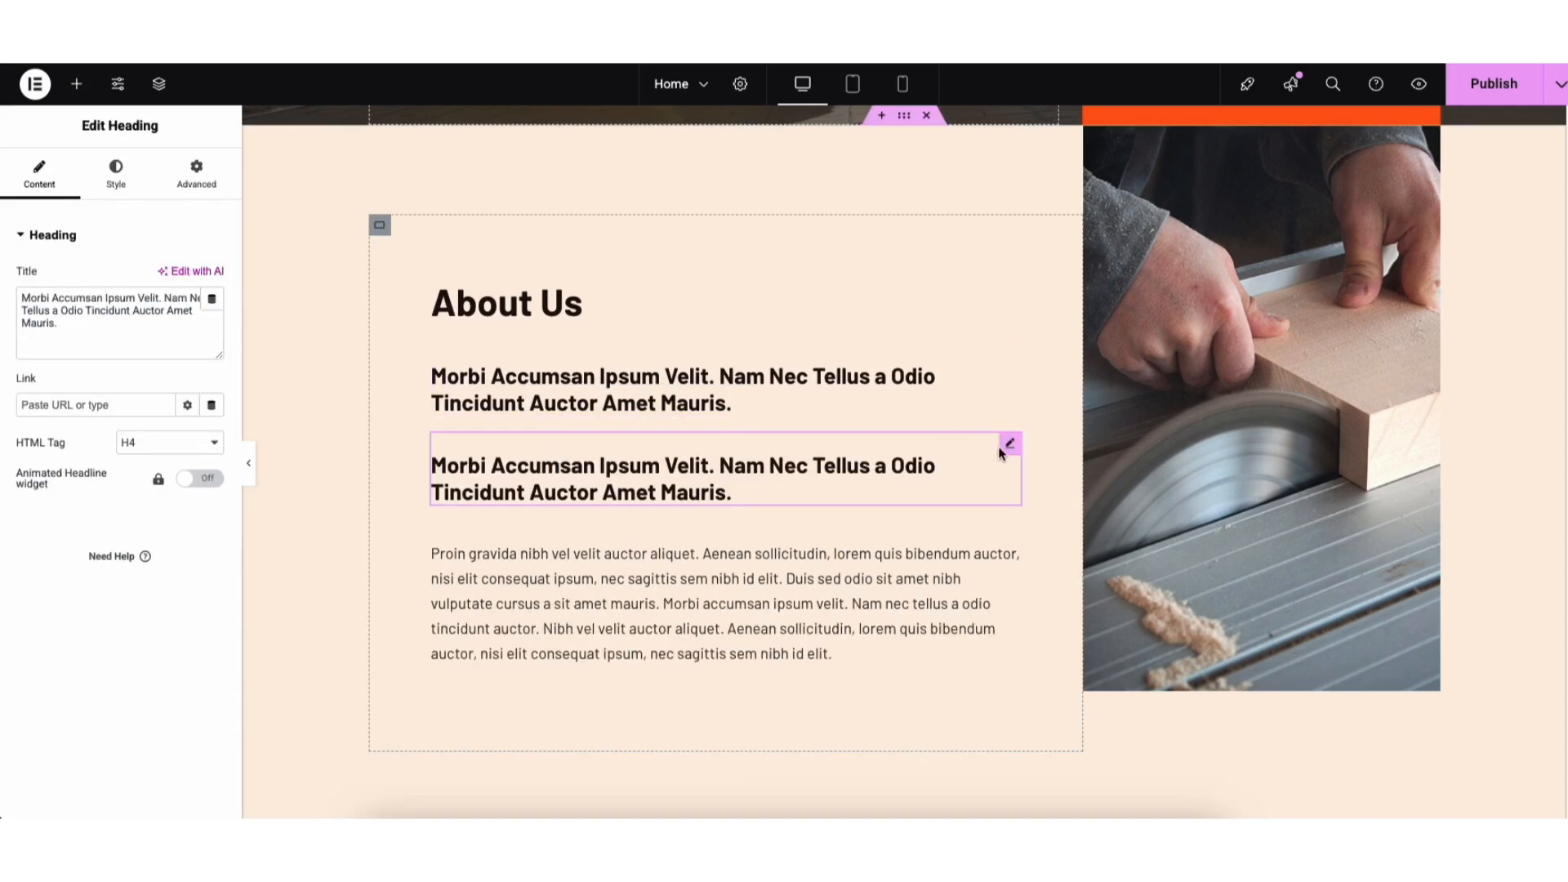
left_click_drag(1010, 450, 894, 360)
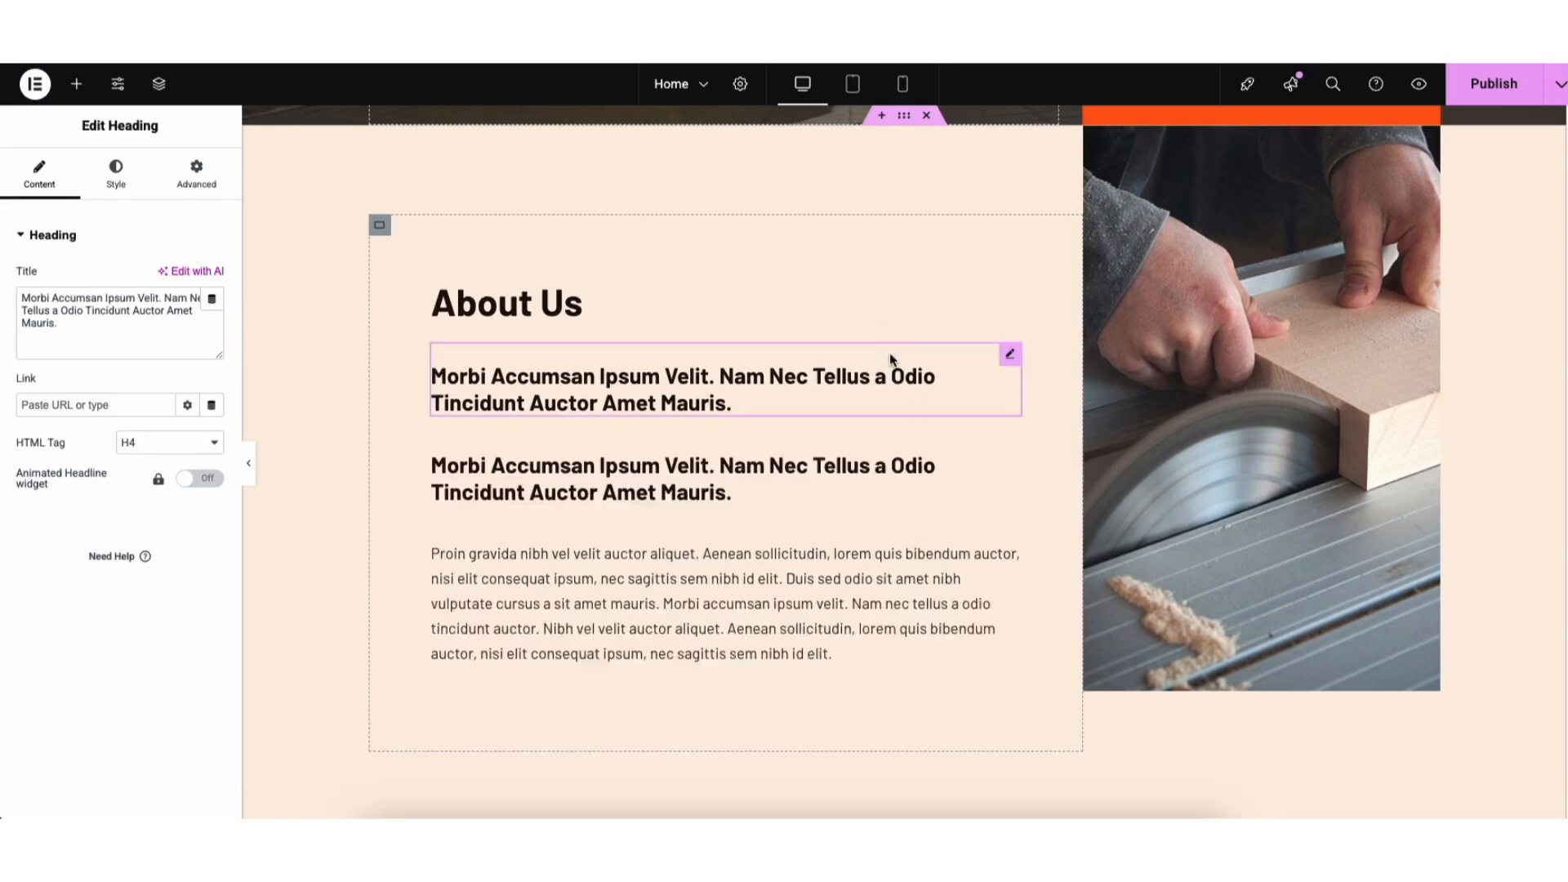
left_click_drag(1011, 353, 893, 500)
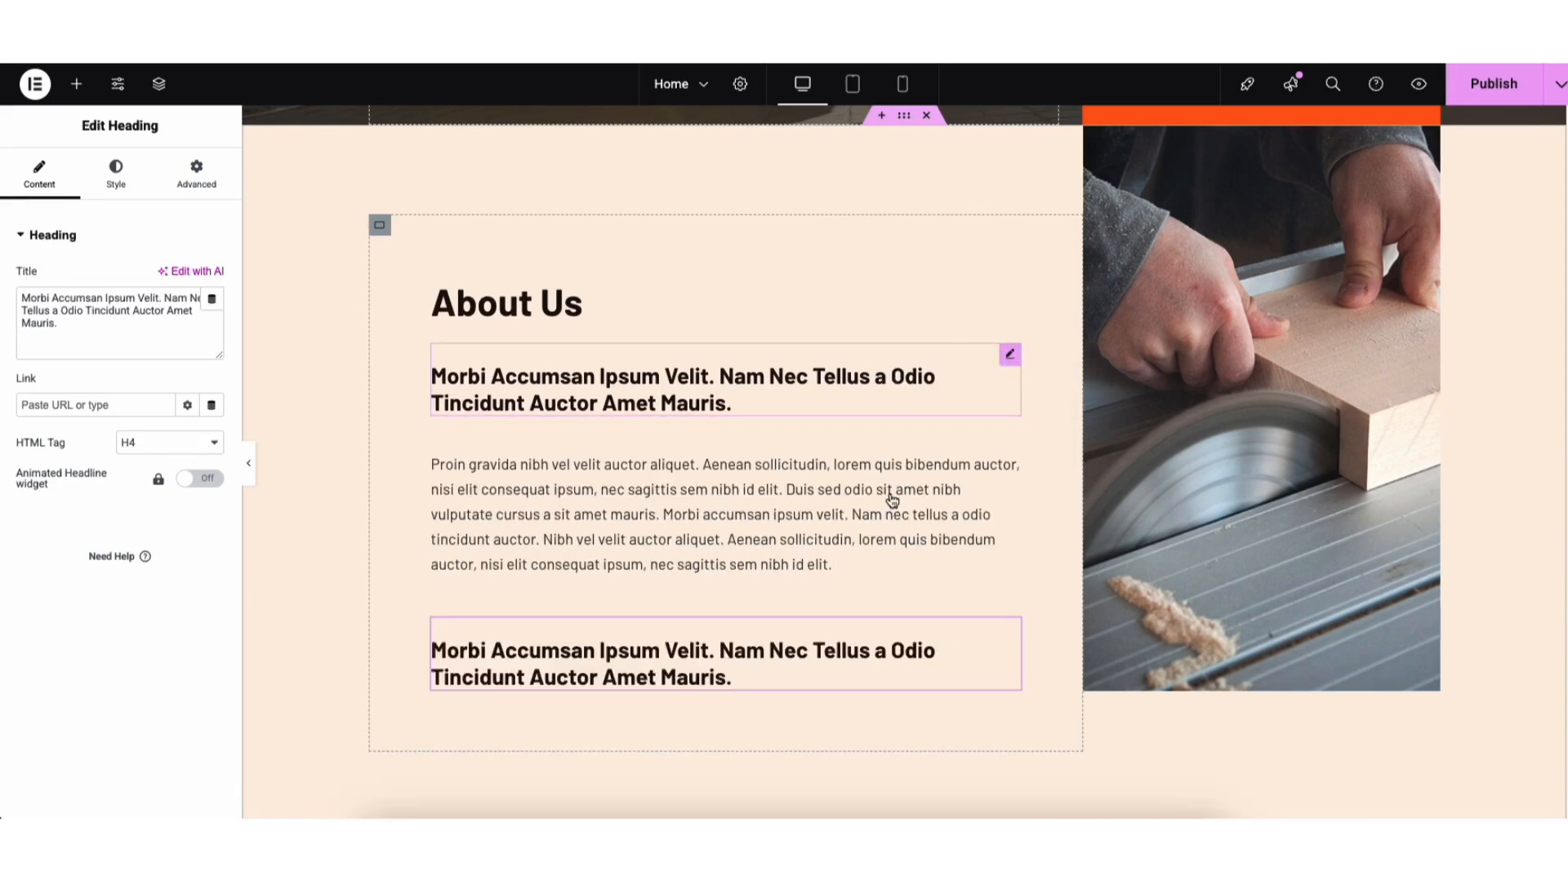
Step: Insert a Text Editor widget between the first About Us subheading and the existing paragraph
left_click(78, 88)
left_click_drag(63, 622, 567, 456)
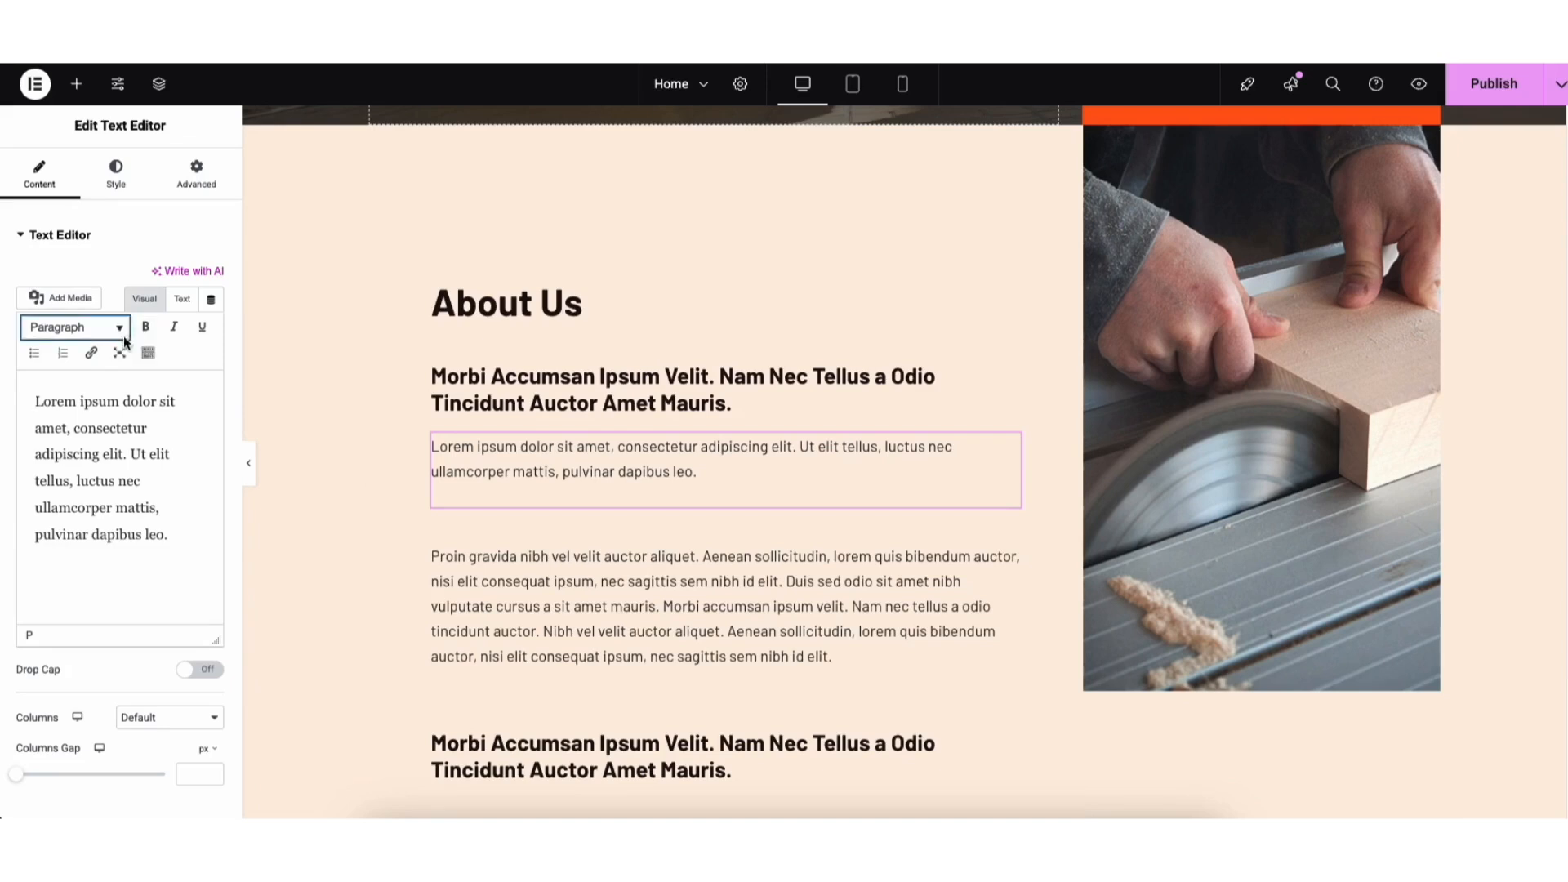
Step: Examine the new text widget's link settings dialog, extended formatting tools and text color choices
left_click(92, 354)
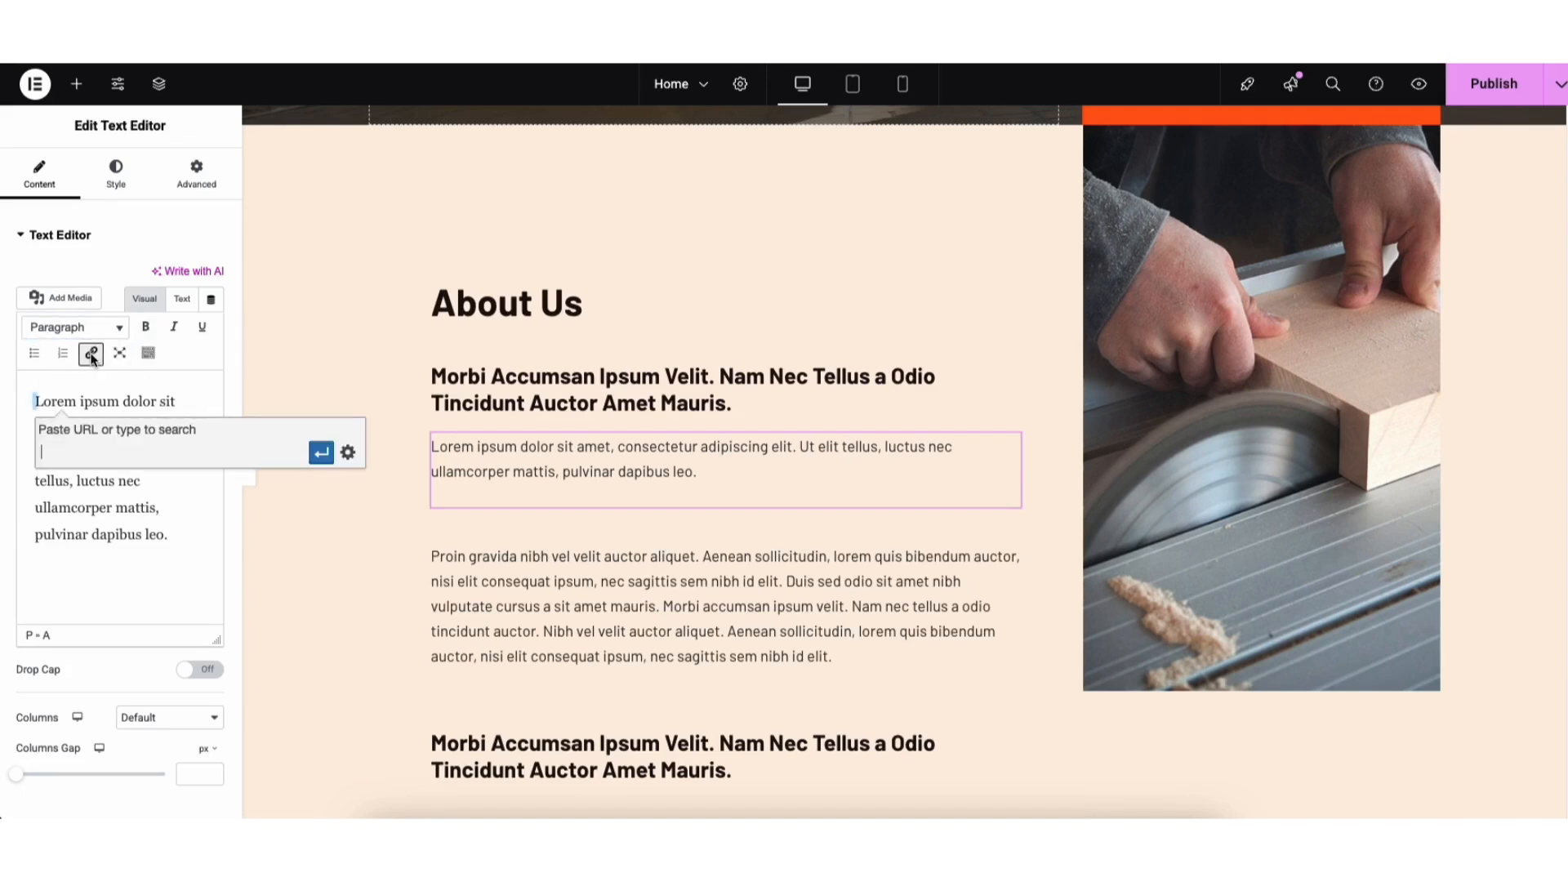
left_click(349, 453)
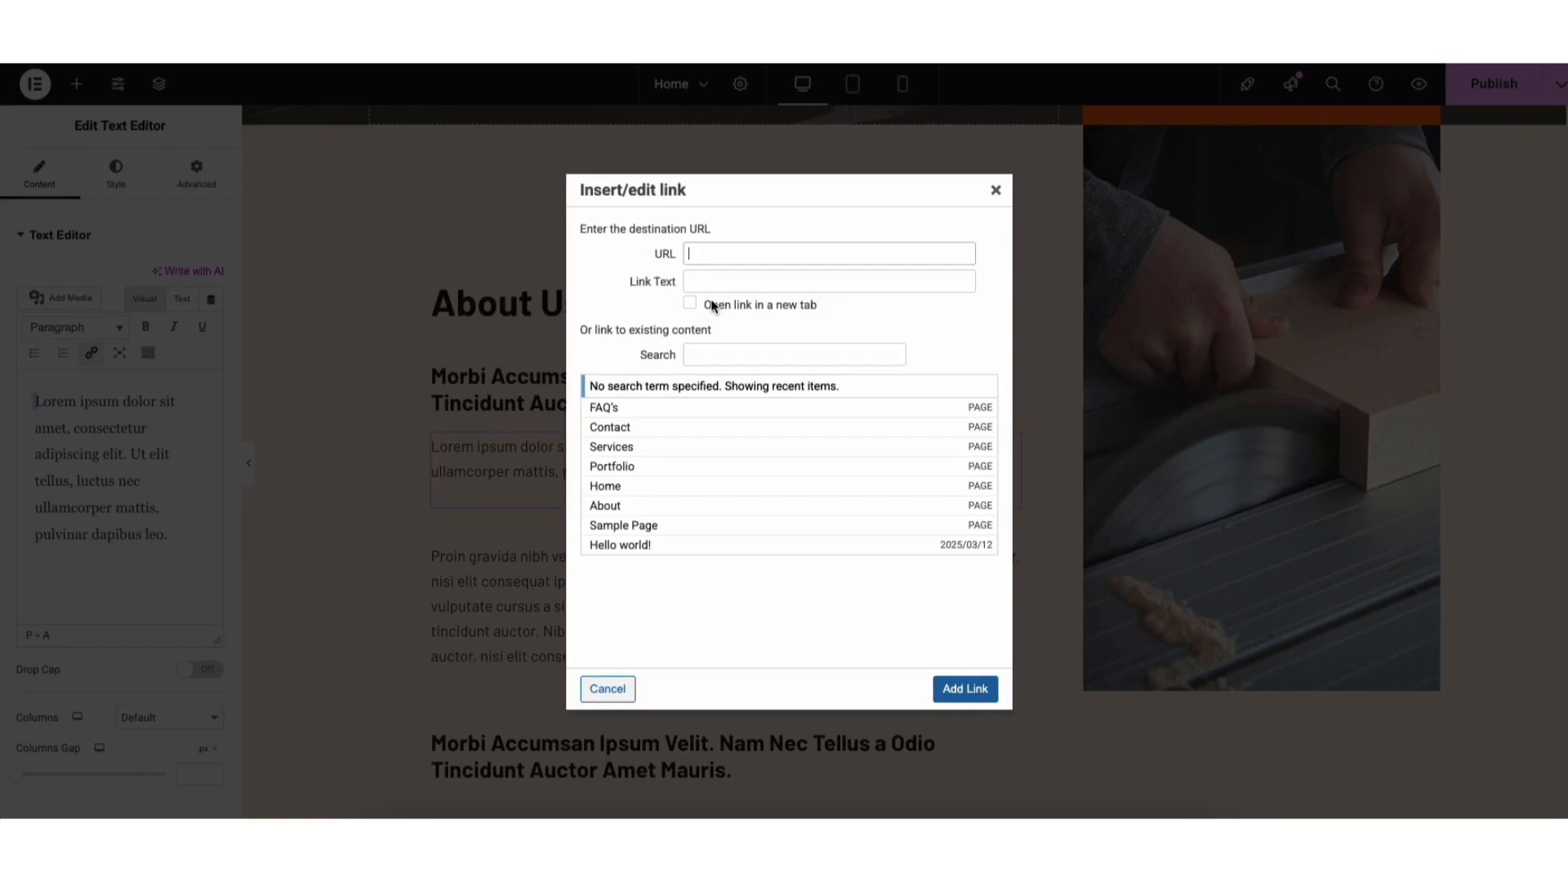
left_click(998, 192)
left_click(148, 354)
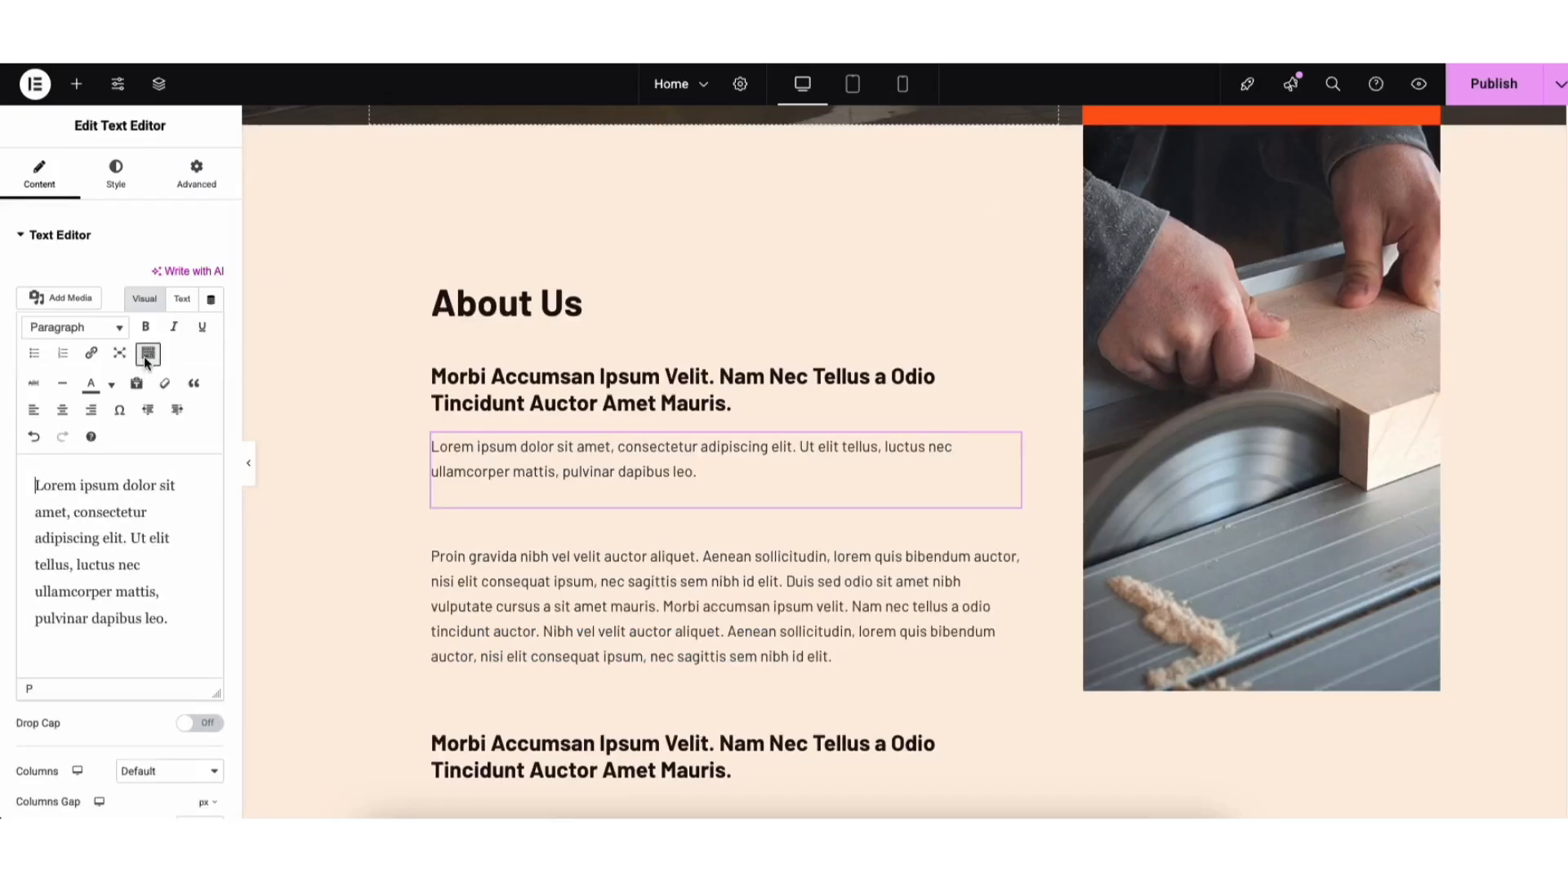
left_click(112, 386)
left_click(111, 384)
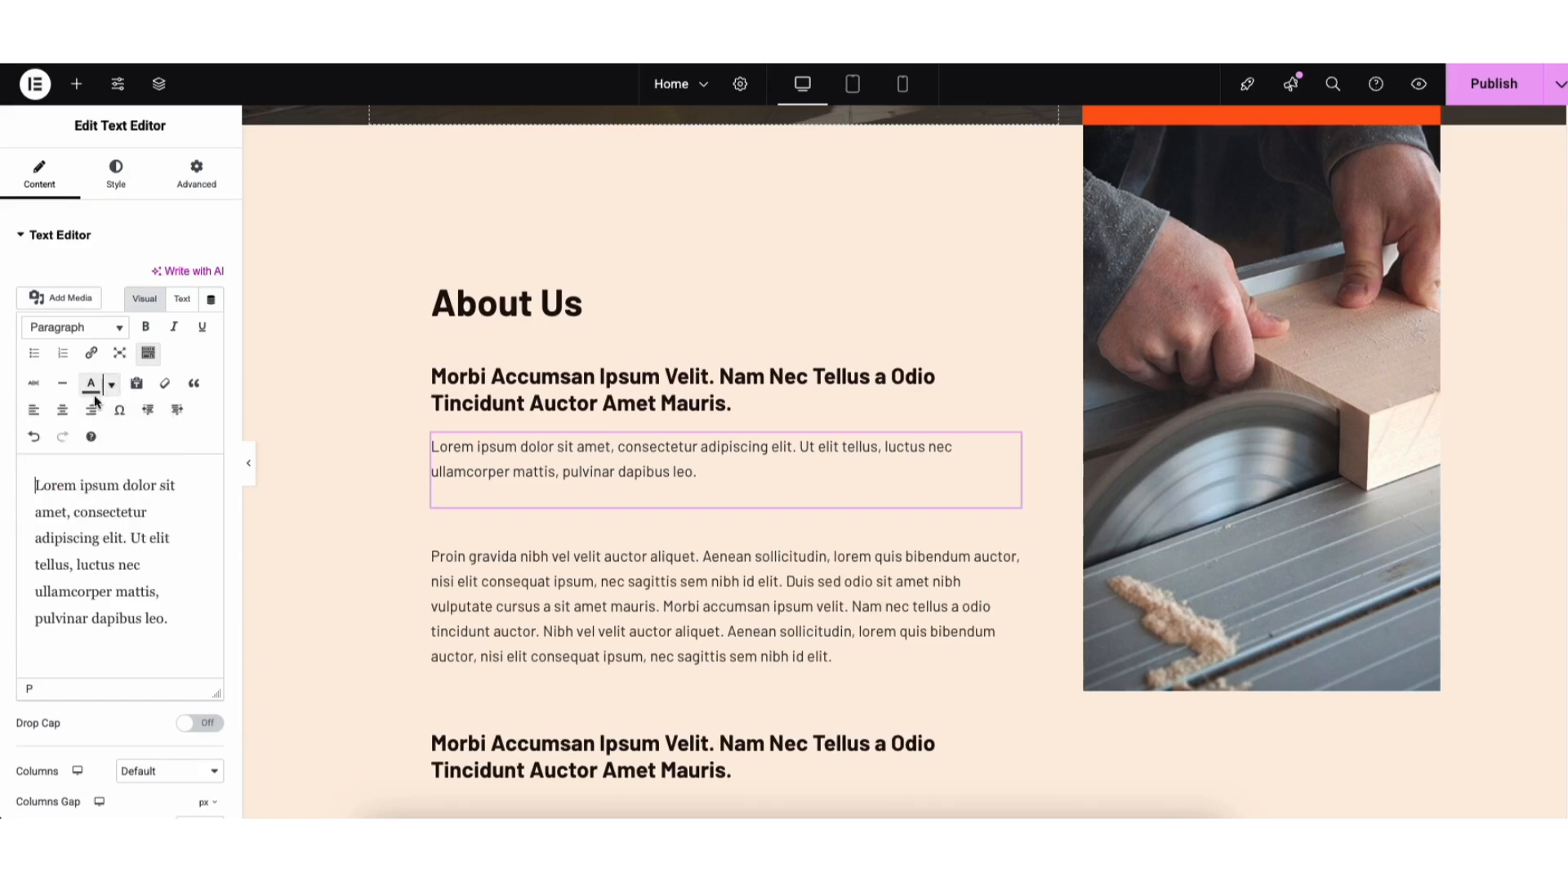
left_click(41, 437)
left_click(63, 439)
Step: Examine the text widget's style settings, including the typography options and font families
left_click(114, 182)
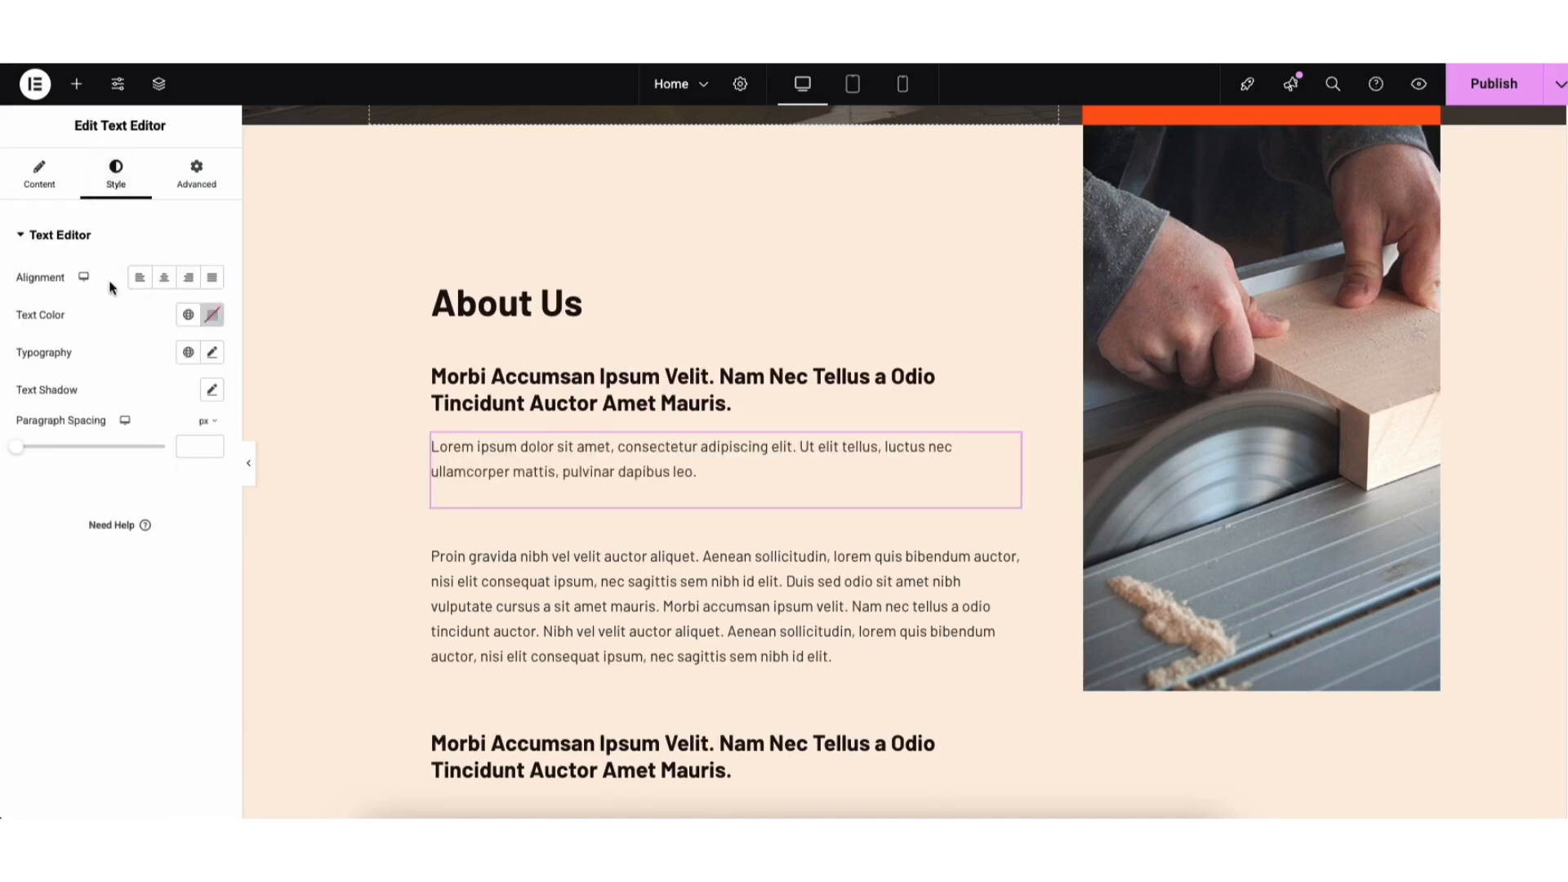
left_click(214, 354)
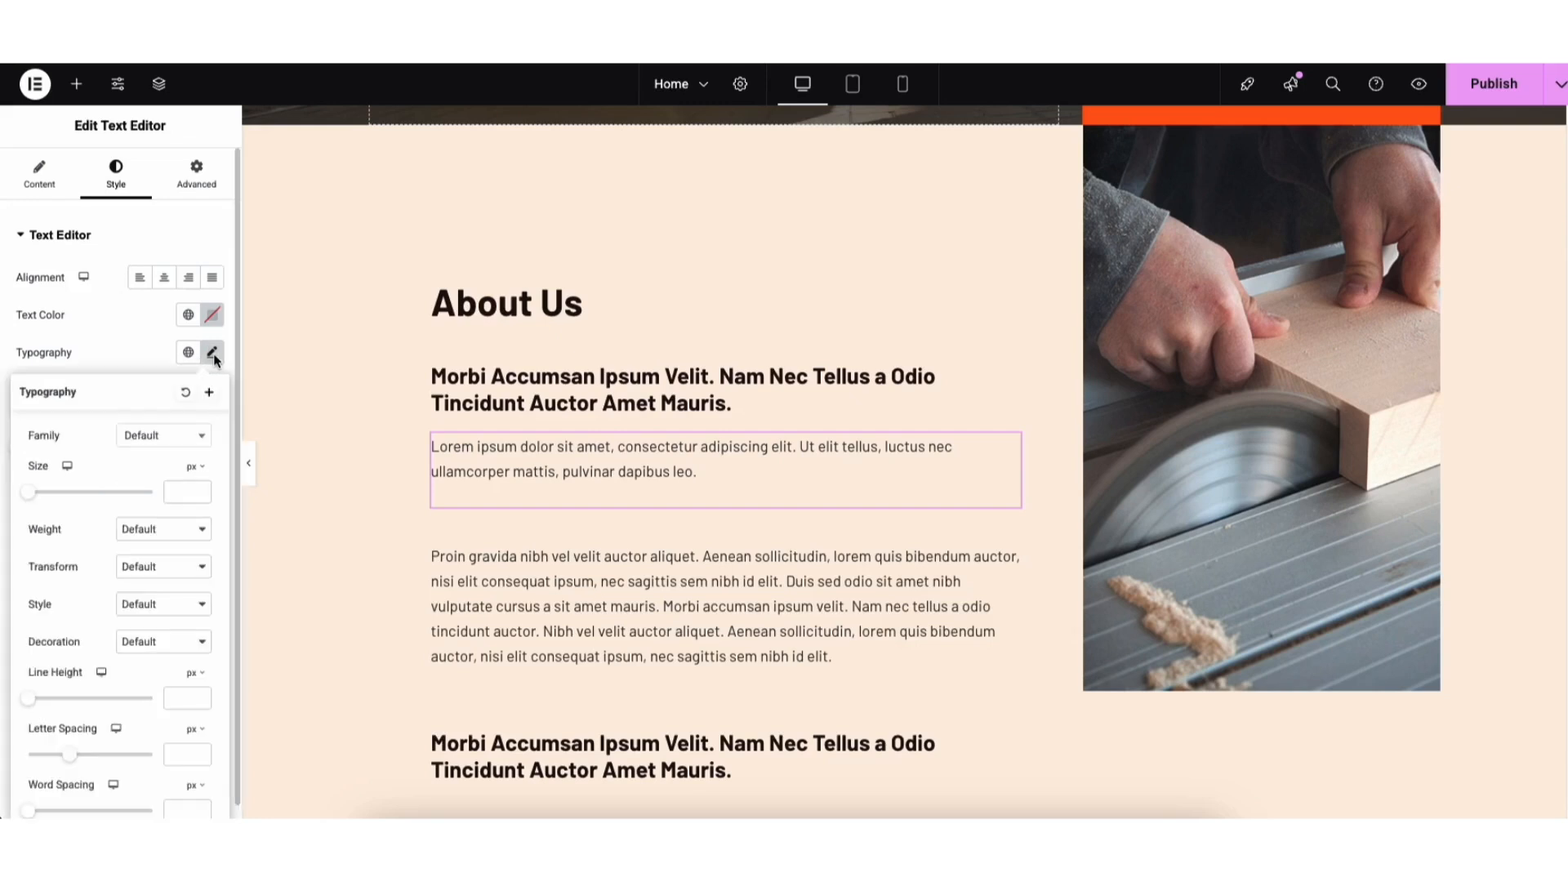
left_click(199, 438)
left_click_drag(204, 486, 206, 507)
left_click(87, 446)
Step: Replace the About Us section's image with image.png, the mover carrying a box, from the media library
left_click(1176, 391)
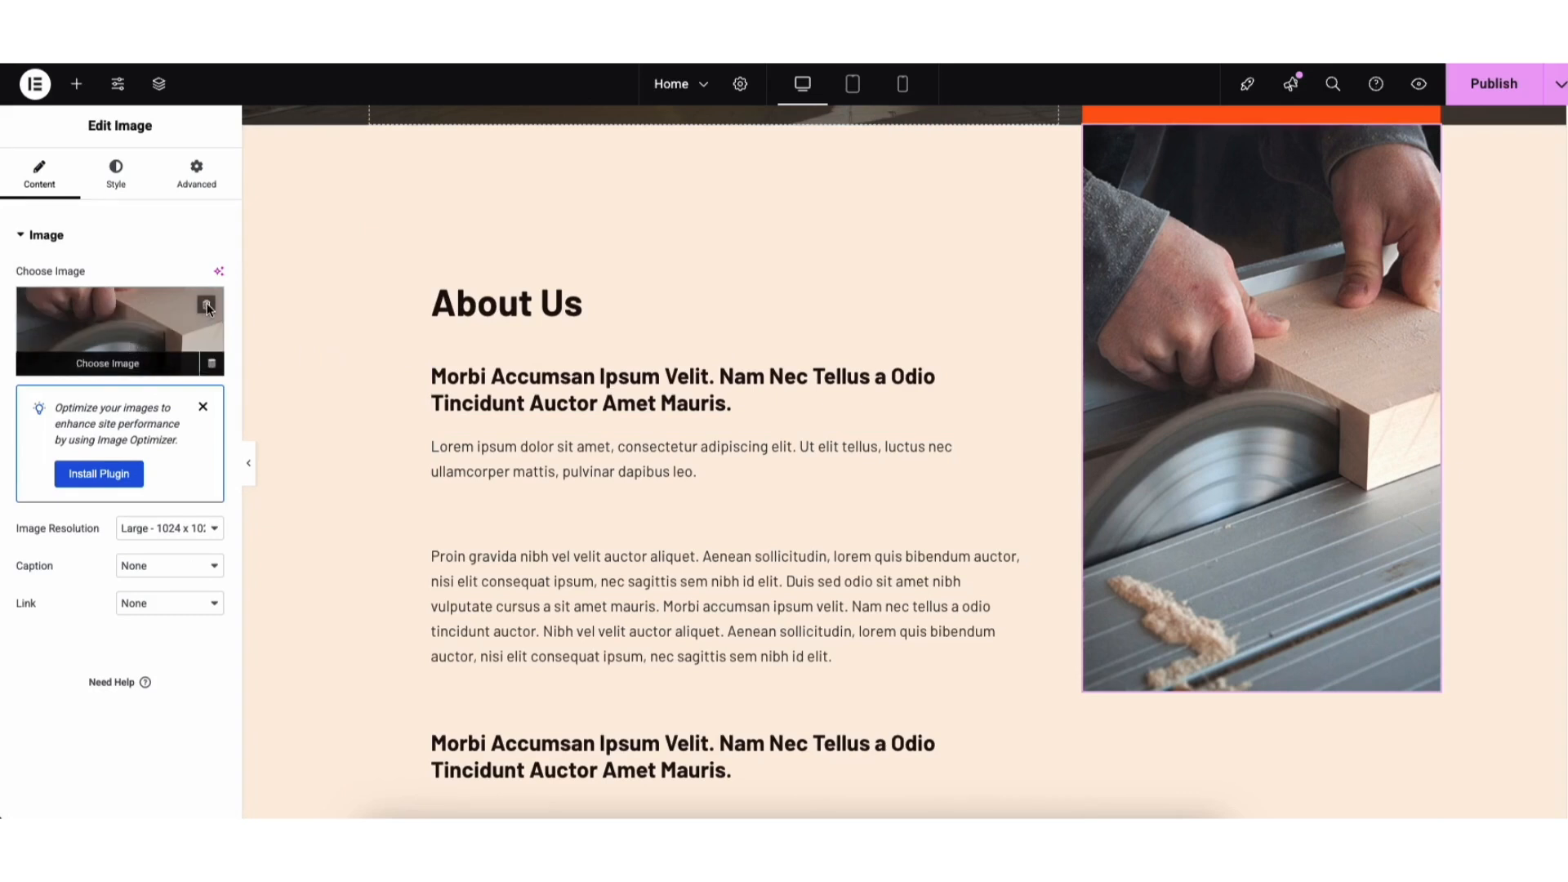
left_click(76, 367)
left_click(253, 157)
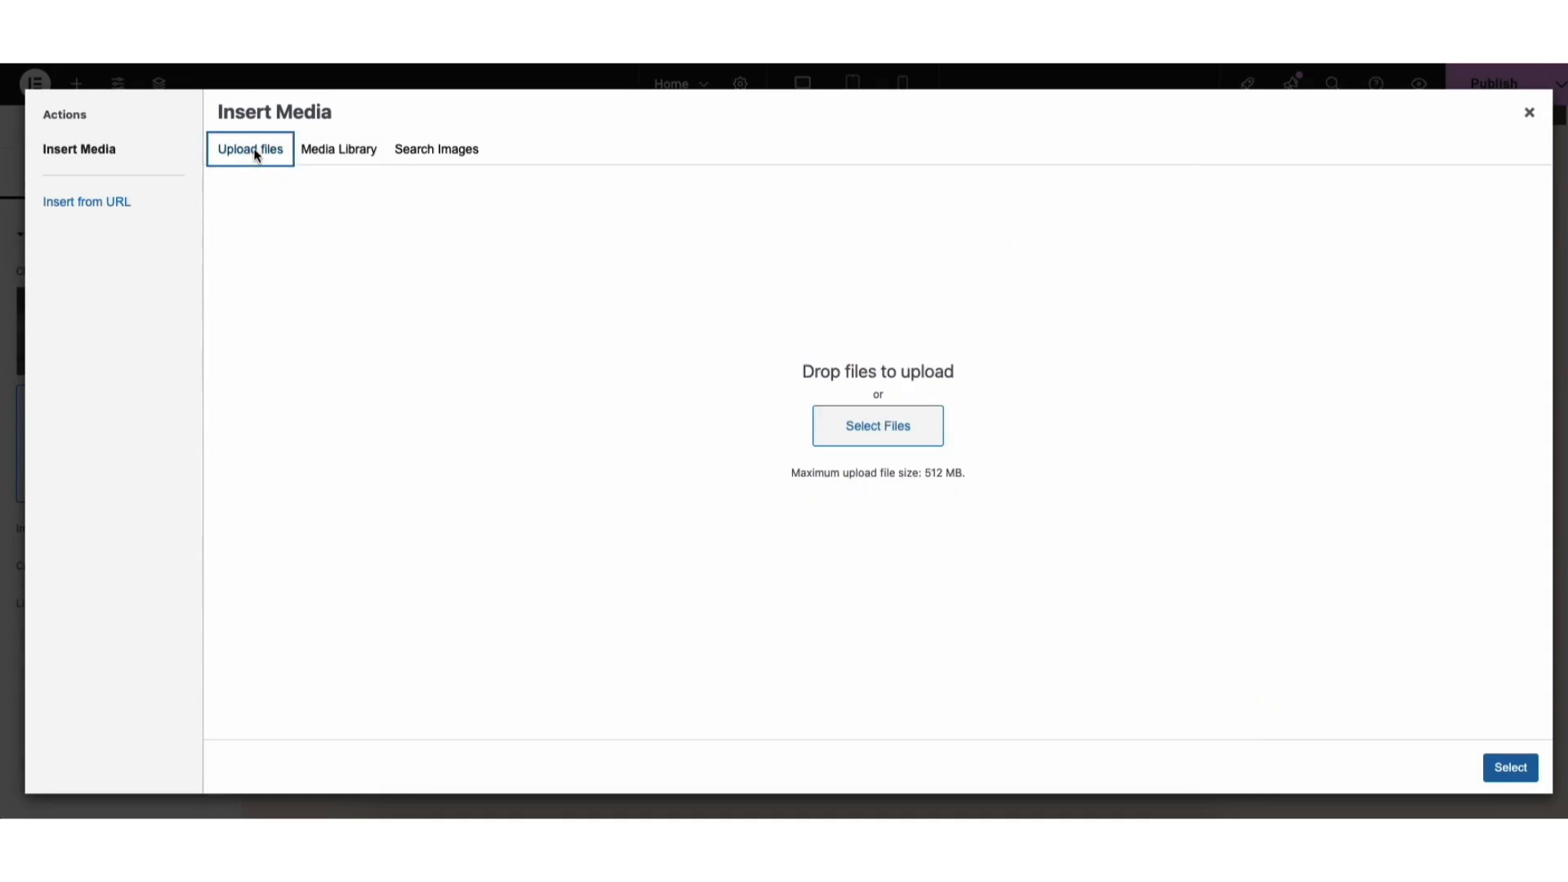
left_click(327, 153)
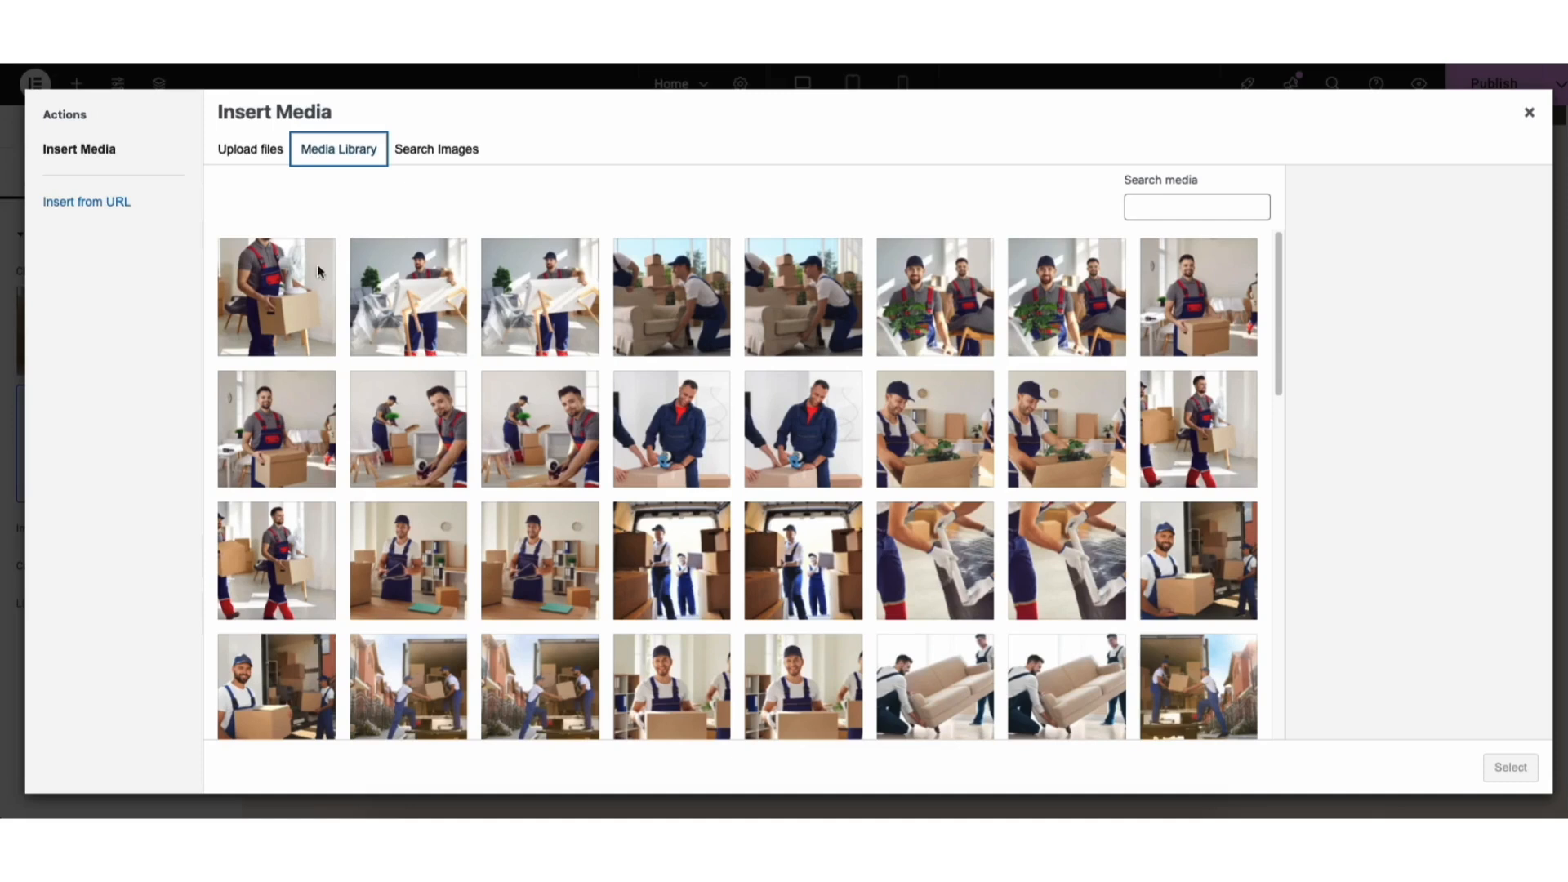
left_click(285, 305)
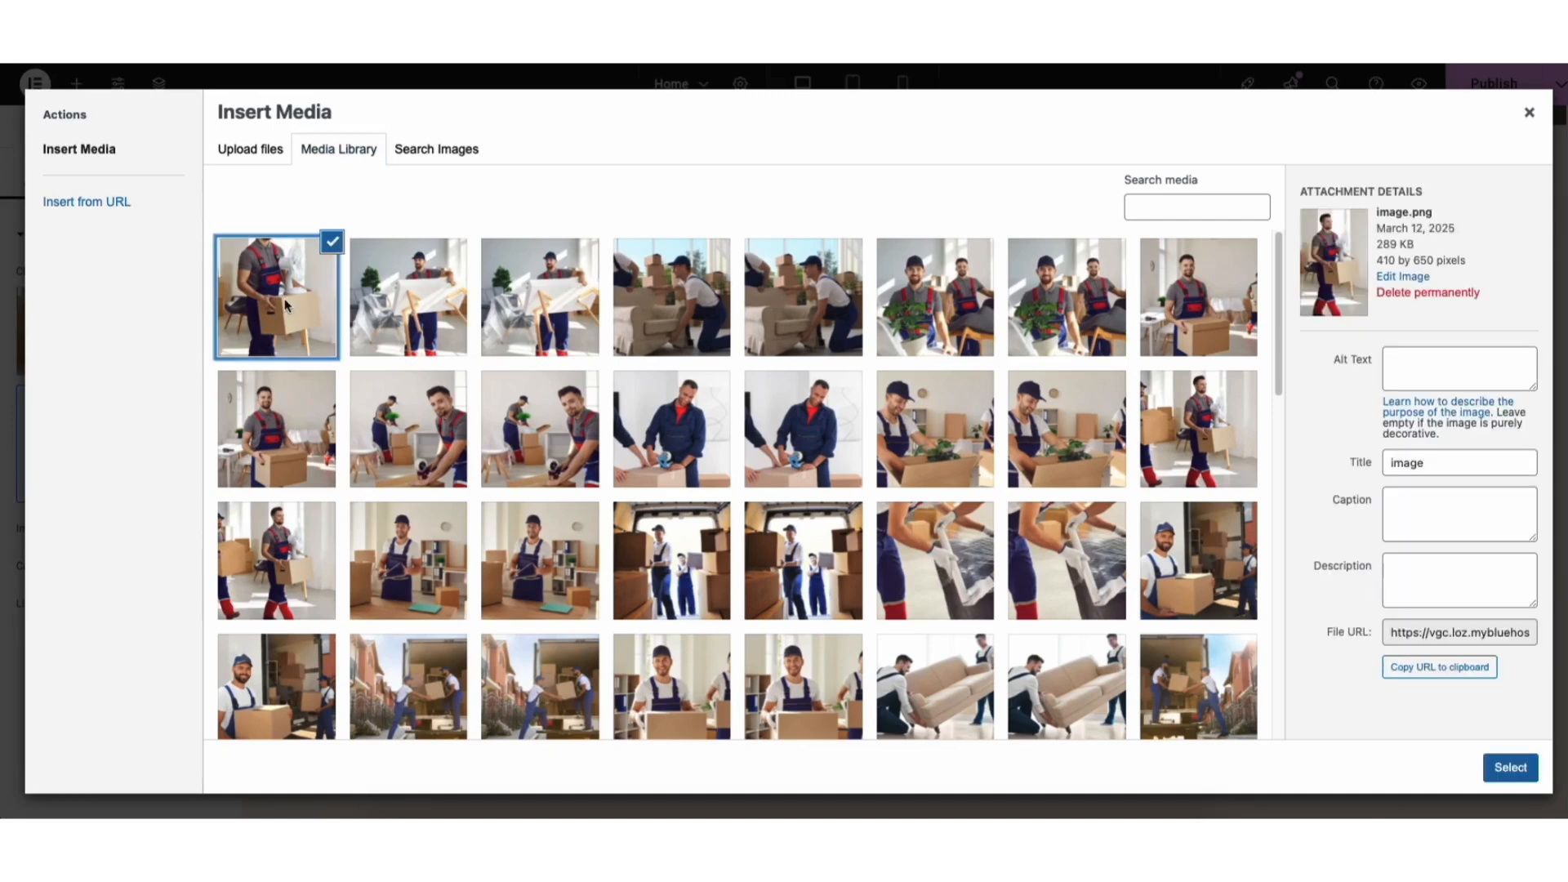
left_click(1511, 767)
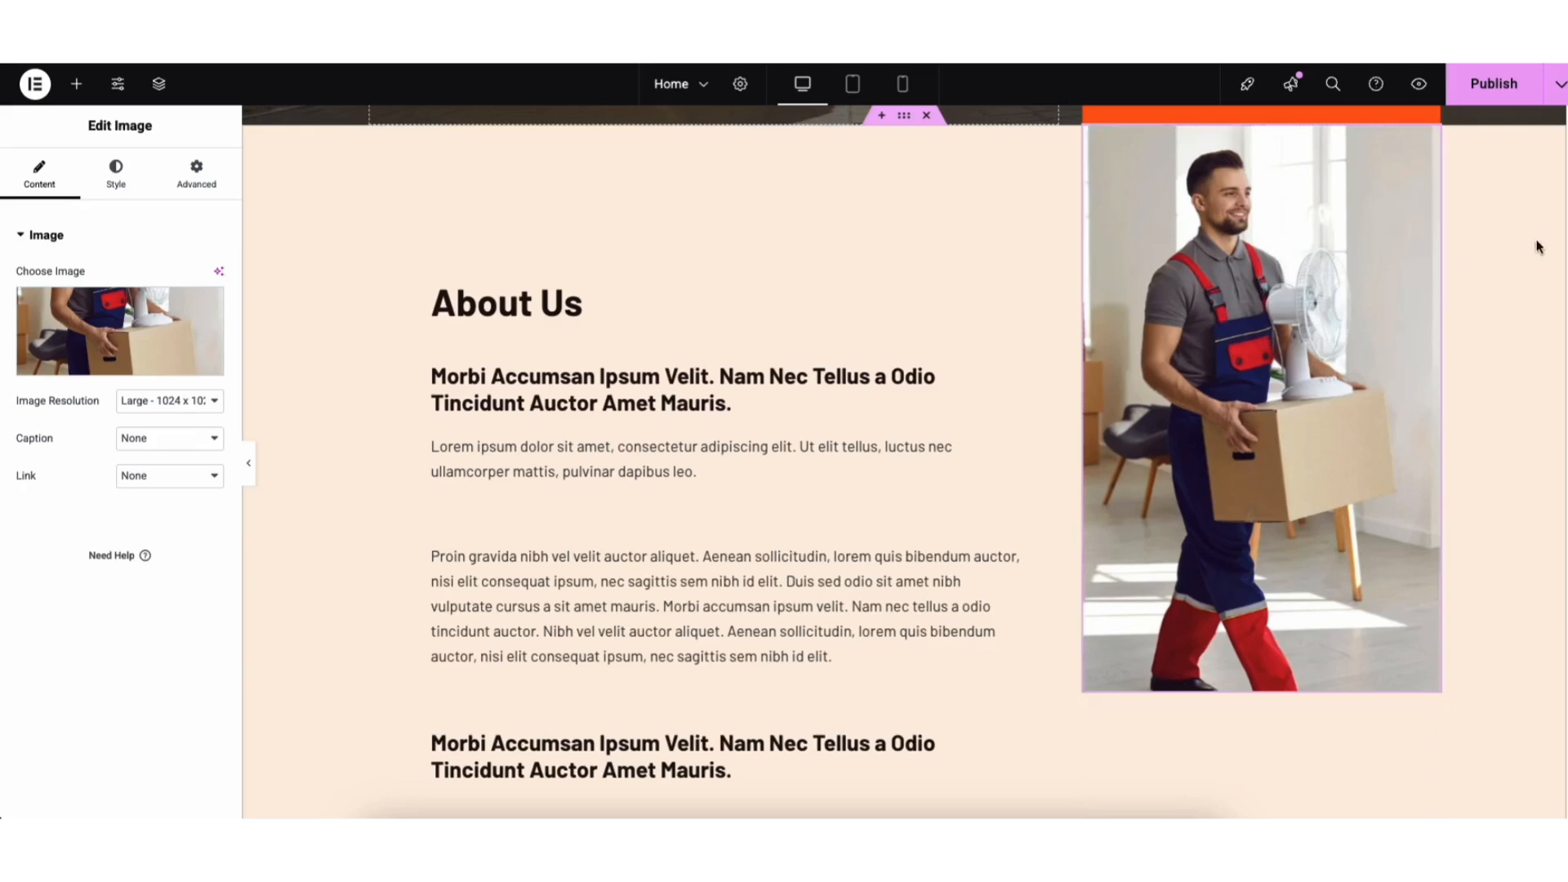
Step: Open the "Sleep in Absolute Peace" banner container for editing and examine its background style settings
scroll(1555, 326, "down", 7)
scroll(1557, 367, "down", 1)
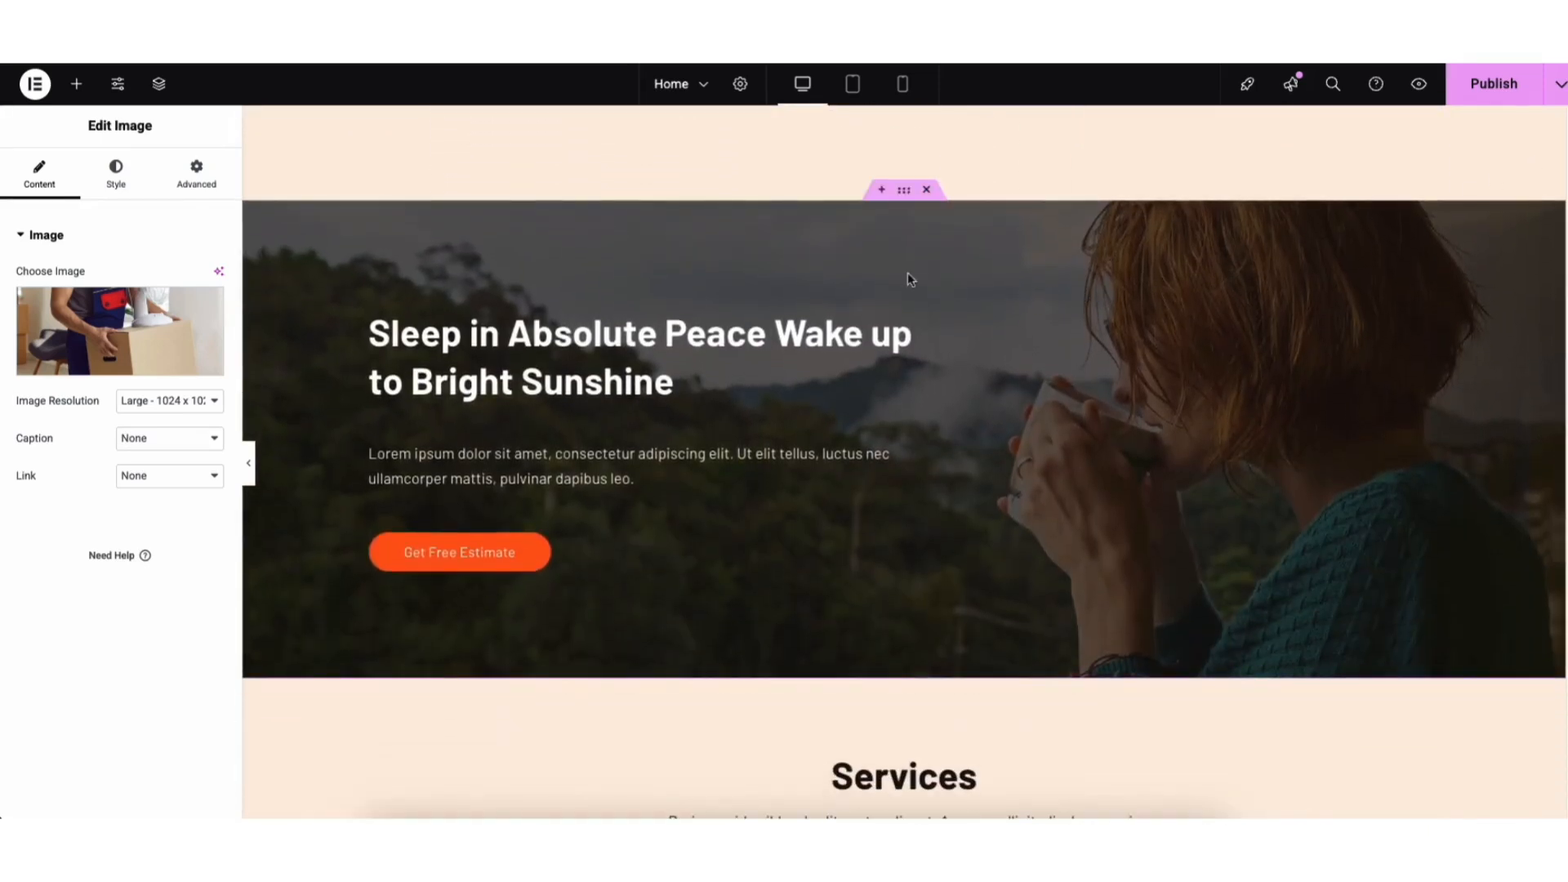
right_click(299, 262)
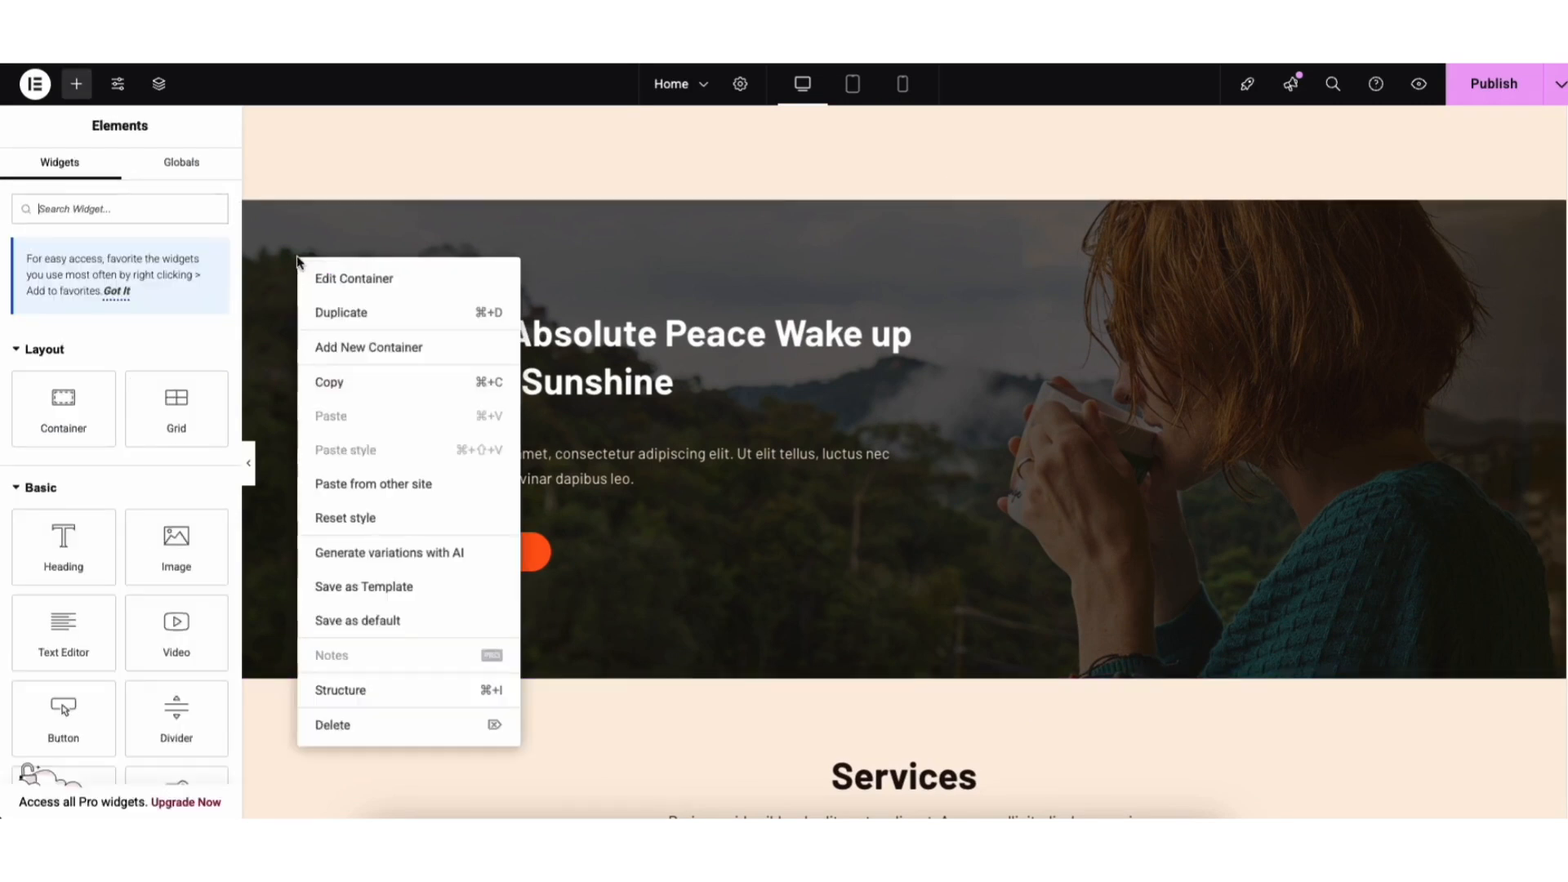
left_click(337, 282)
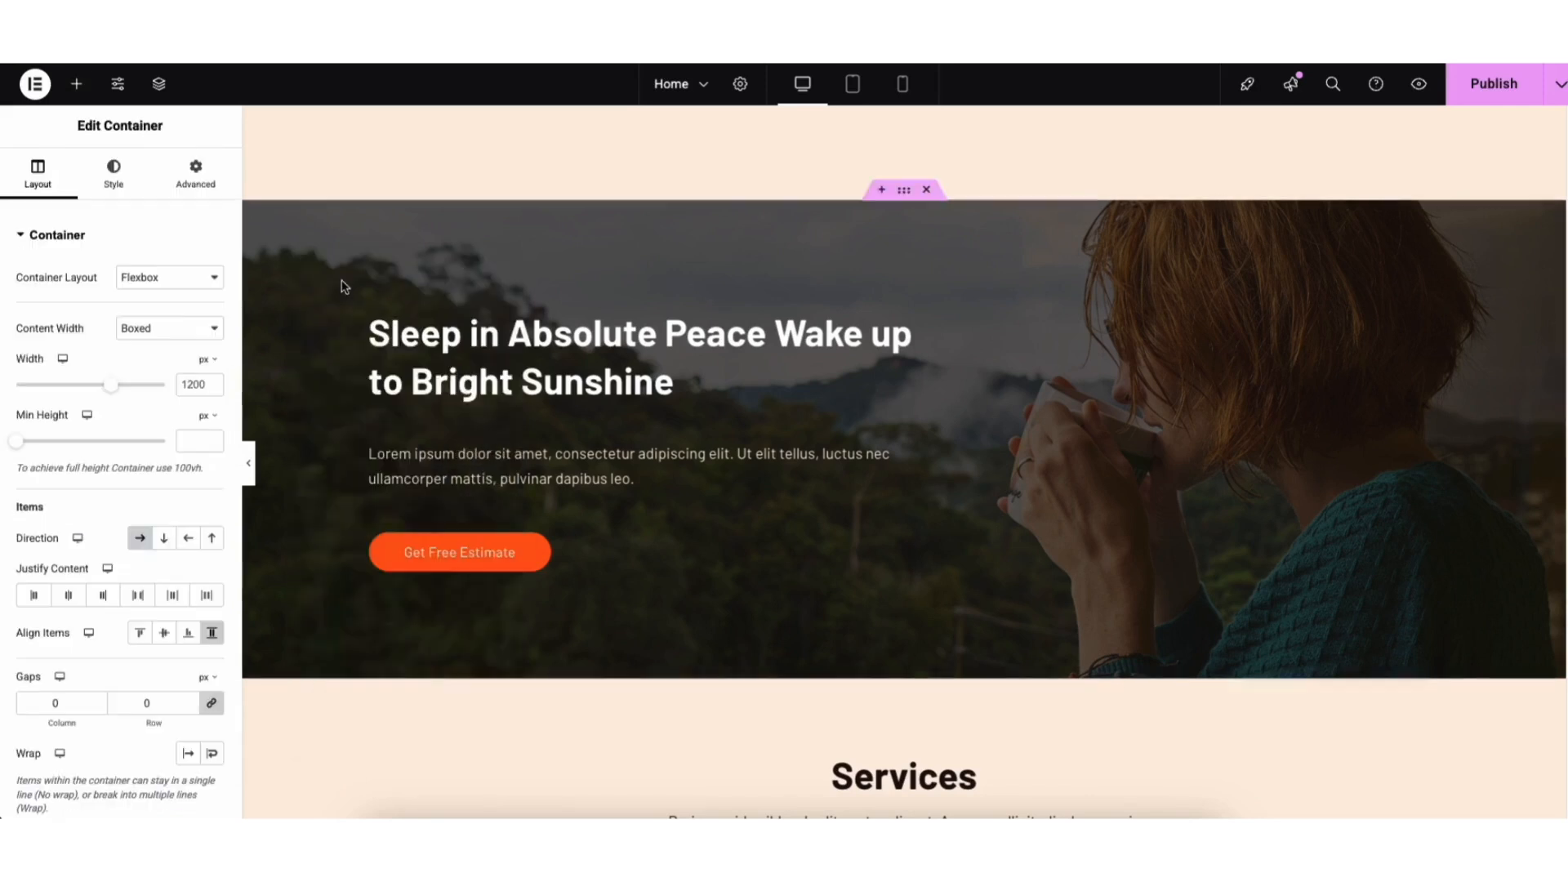
left_click(112, 174)
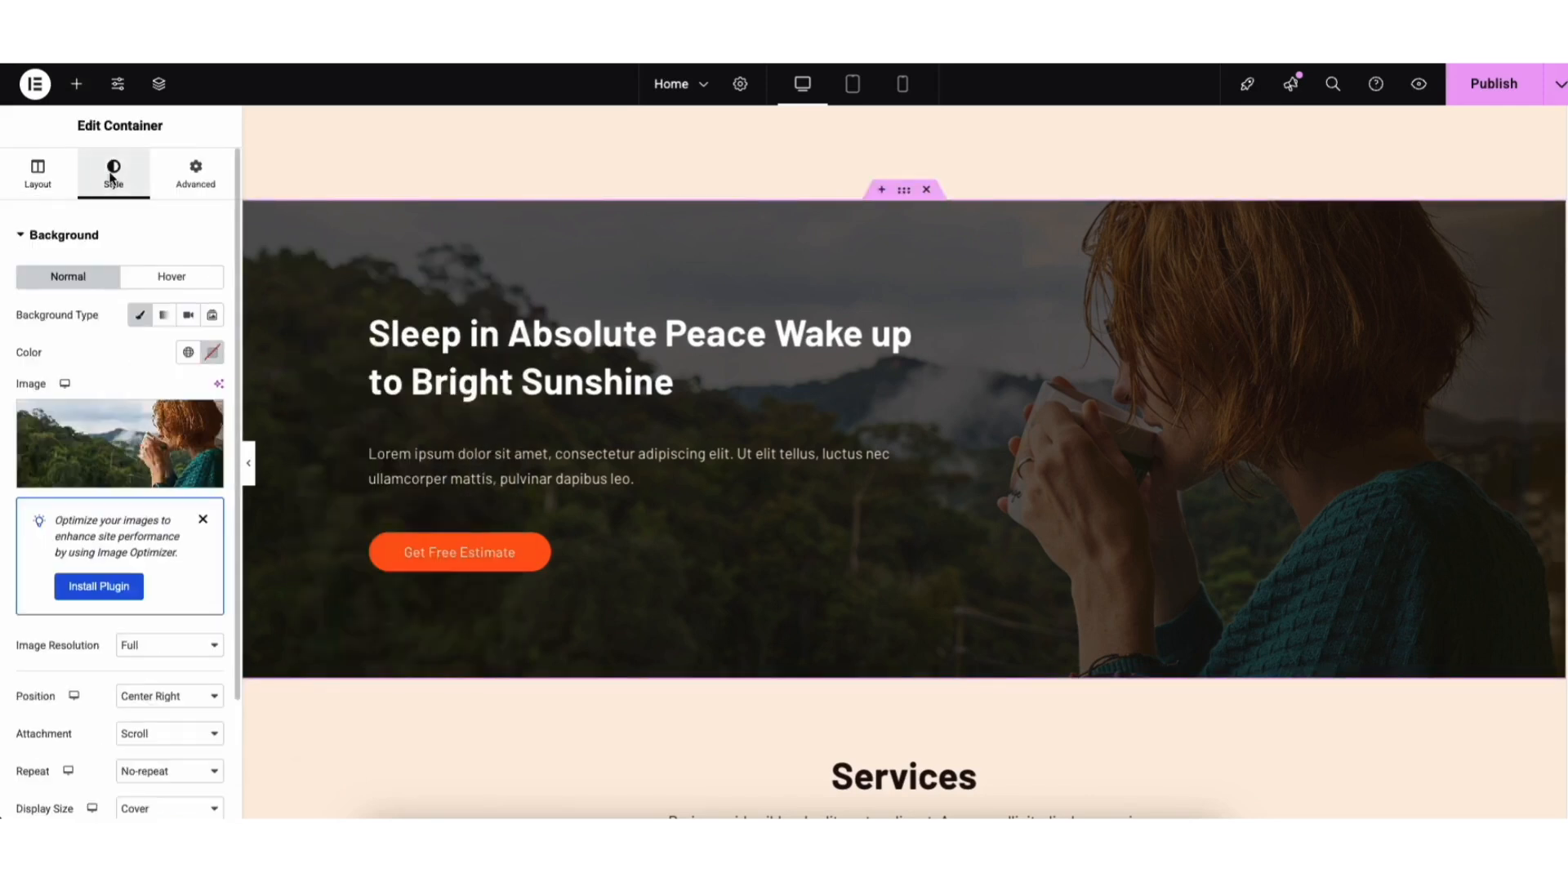
mouse_move(116, 451)
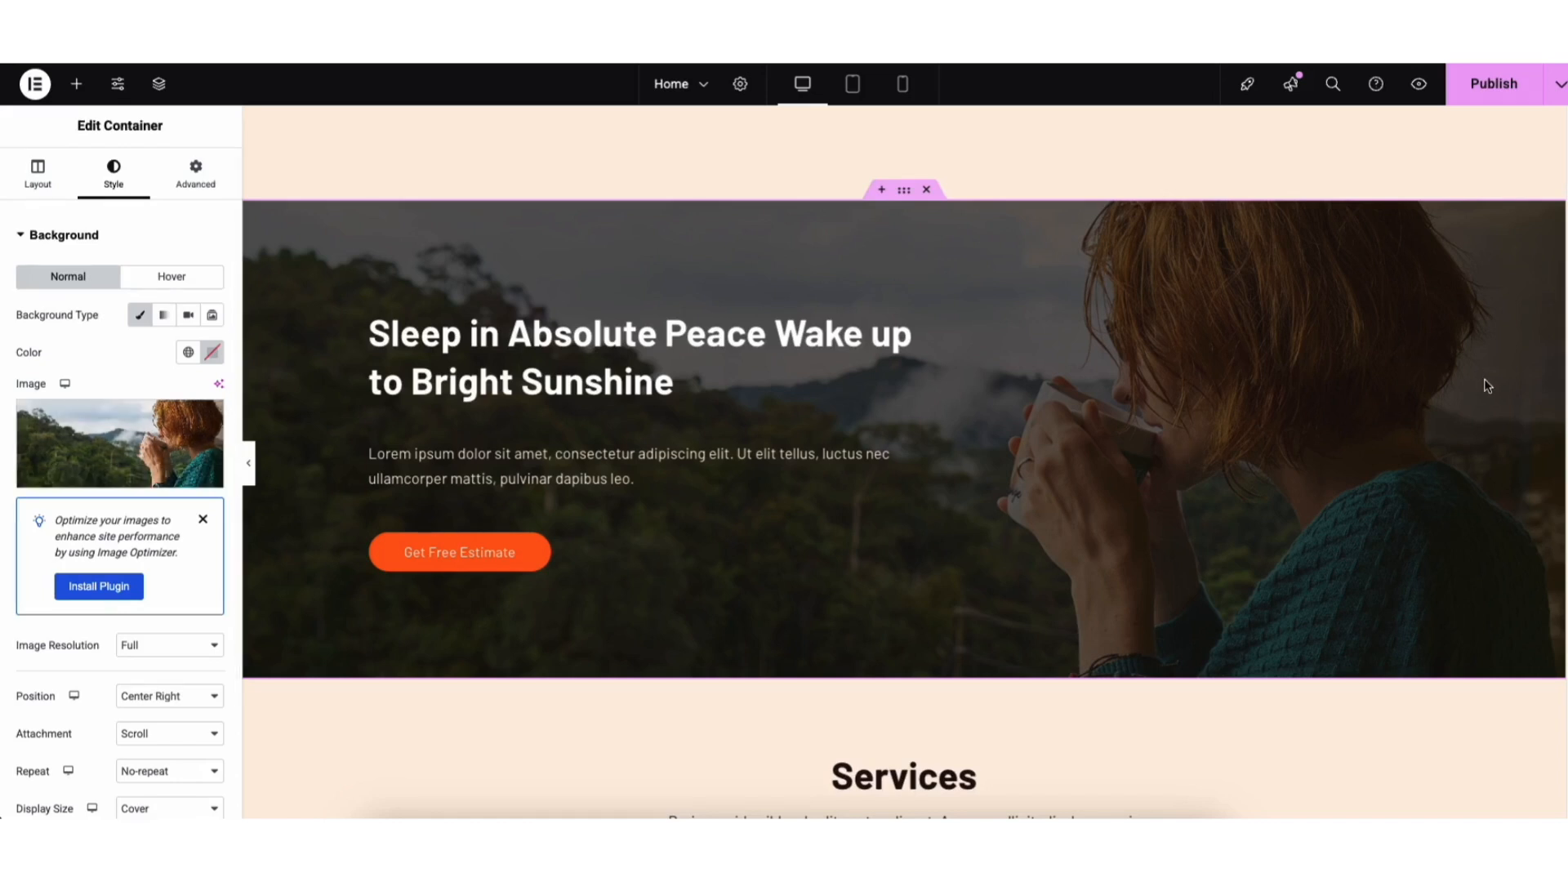
Step: Insert a flexbox container with a narrow-wide-narrow three-column structure above the "Sleep in Absolute Peace" banner
left_click(880, 191)
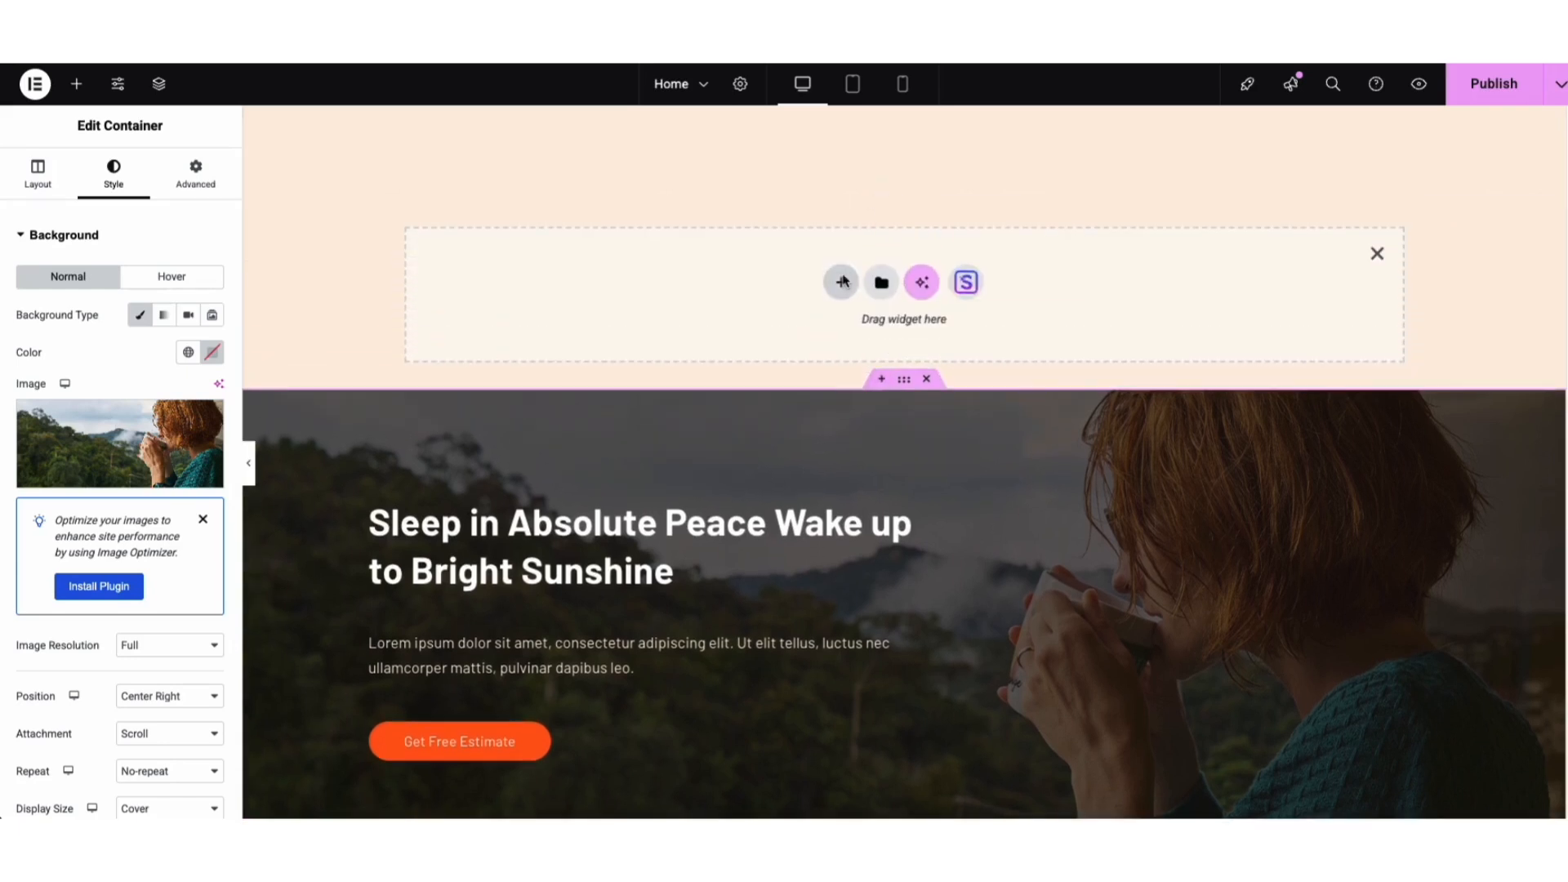
left_click(841, 282)
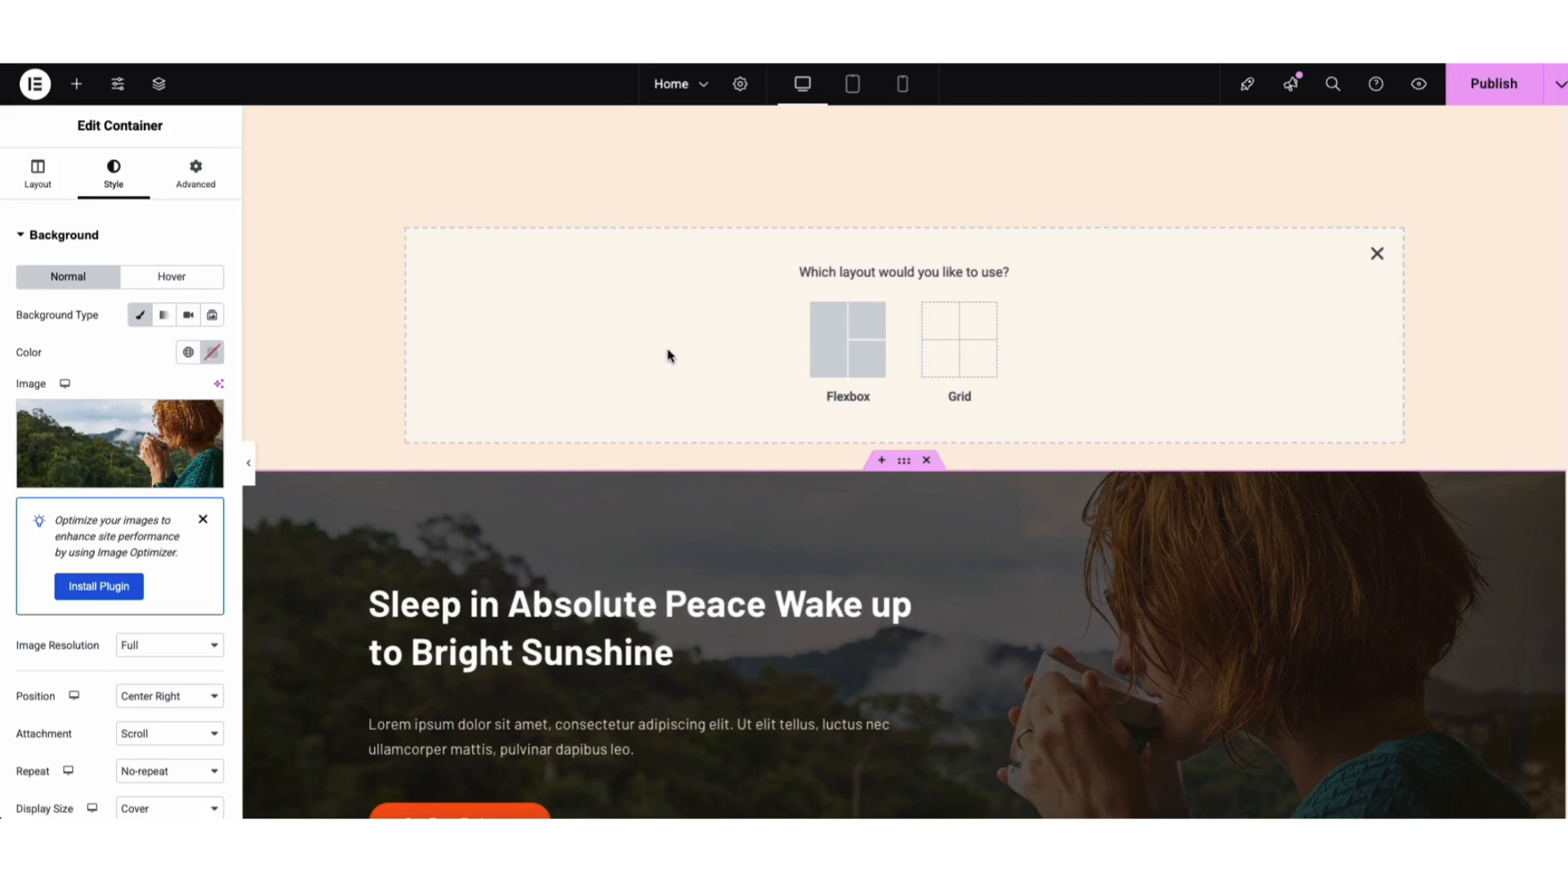
left_click(848, 351)
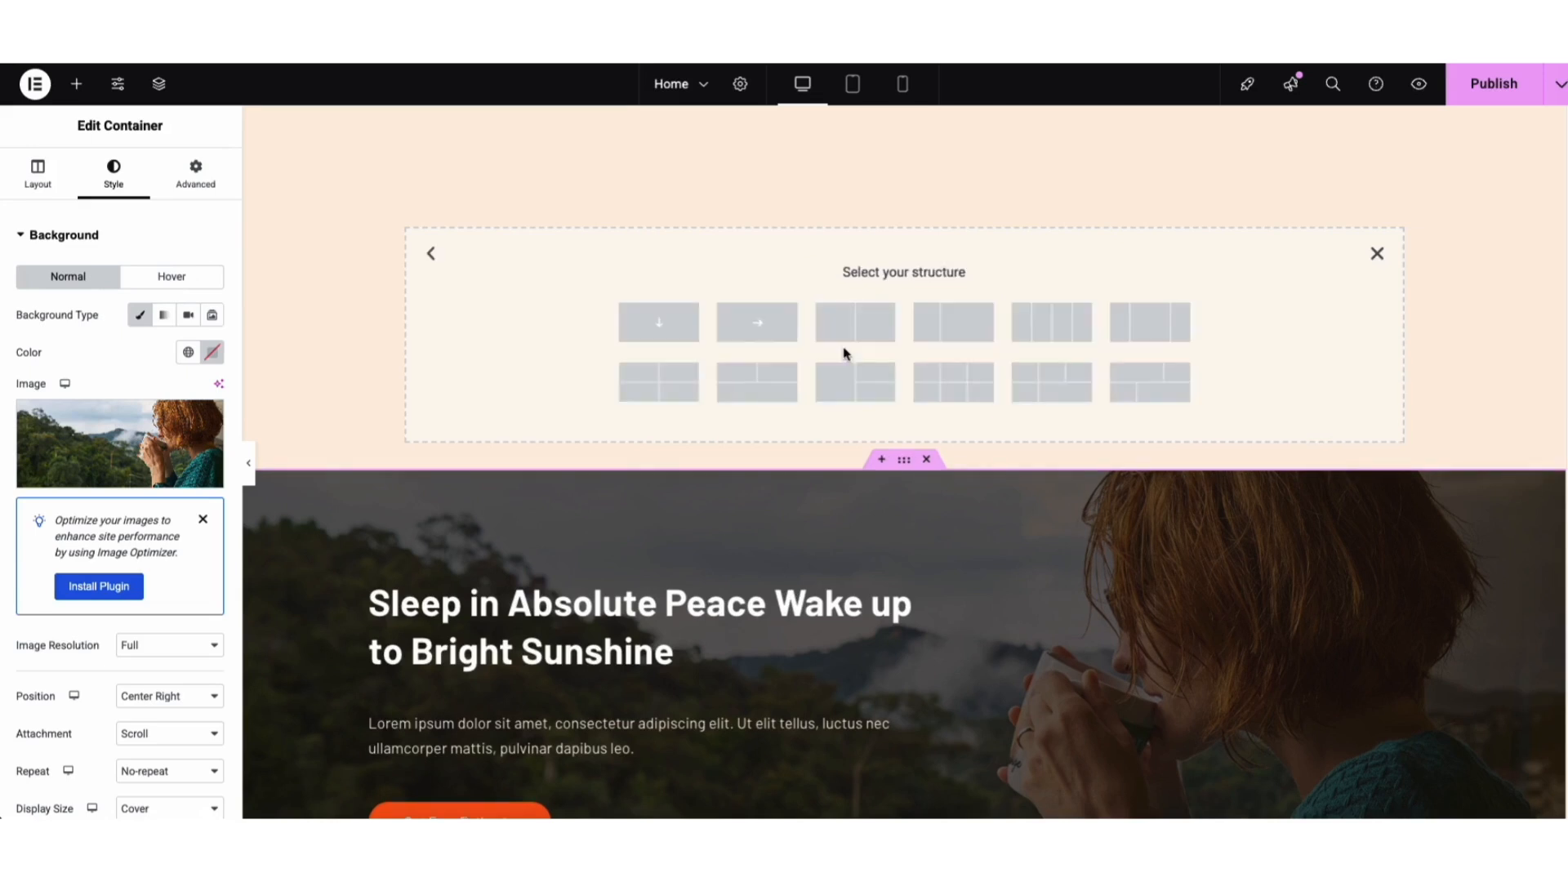
left_click(1145, 325)
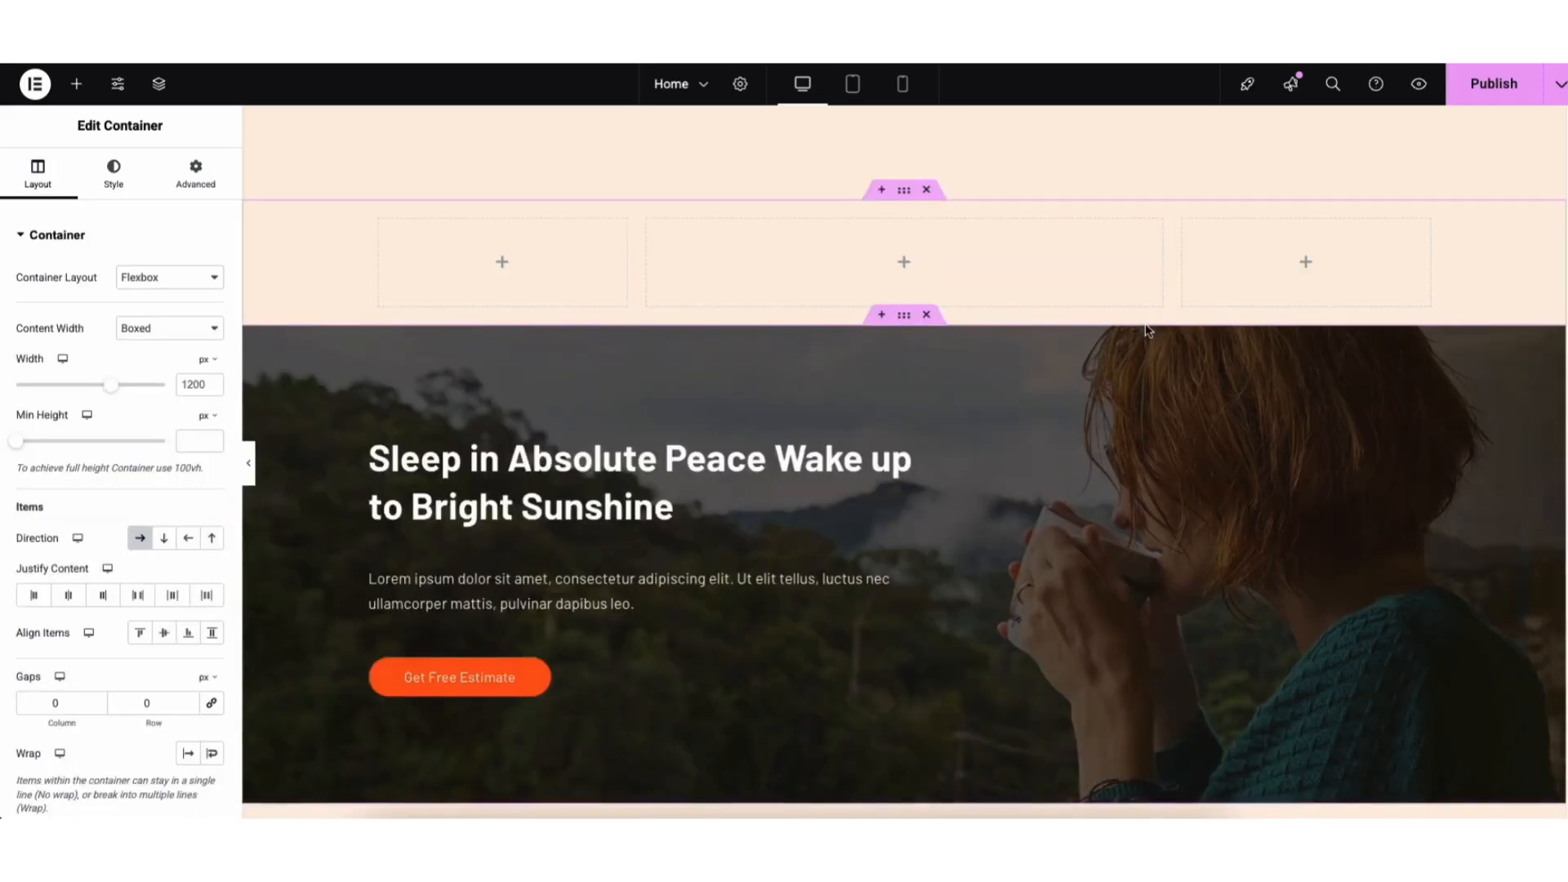
Step: Place a Heading widget in the new container's wide middle column and delete the whole container
left_click(76, 83)
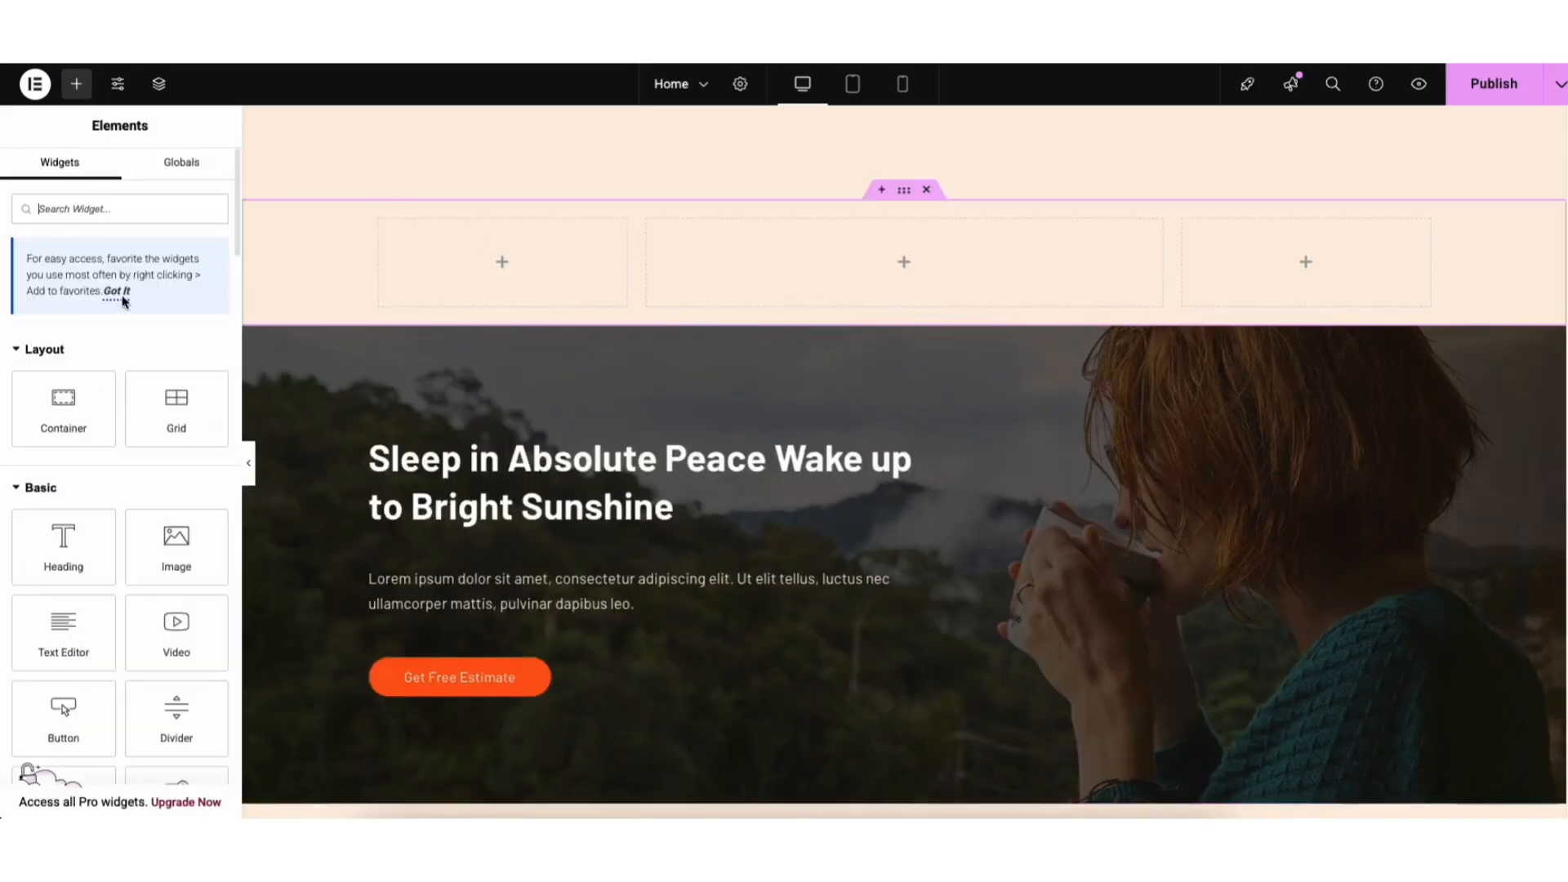
left_click_drag(63, 544, 880, 255)
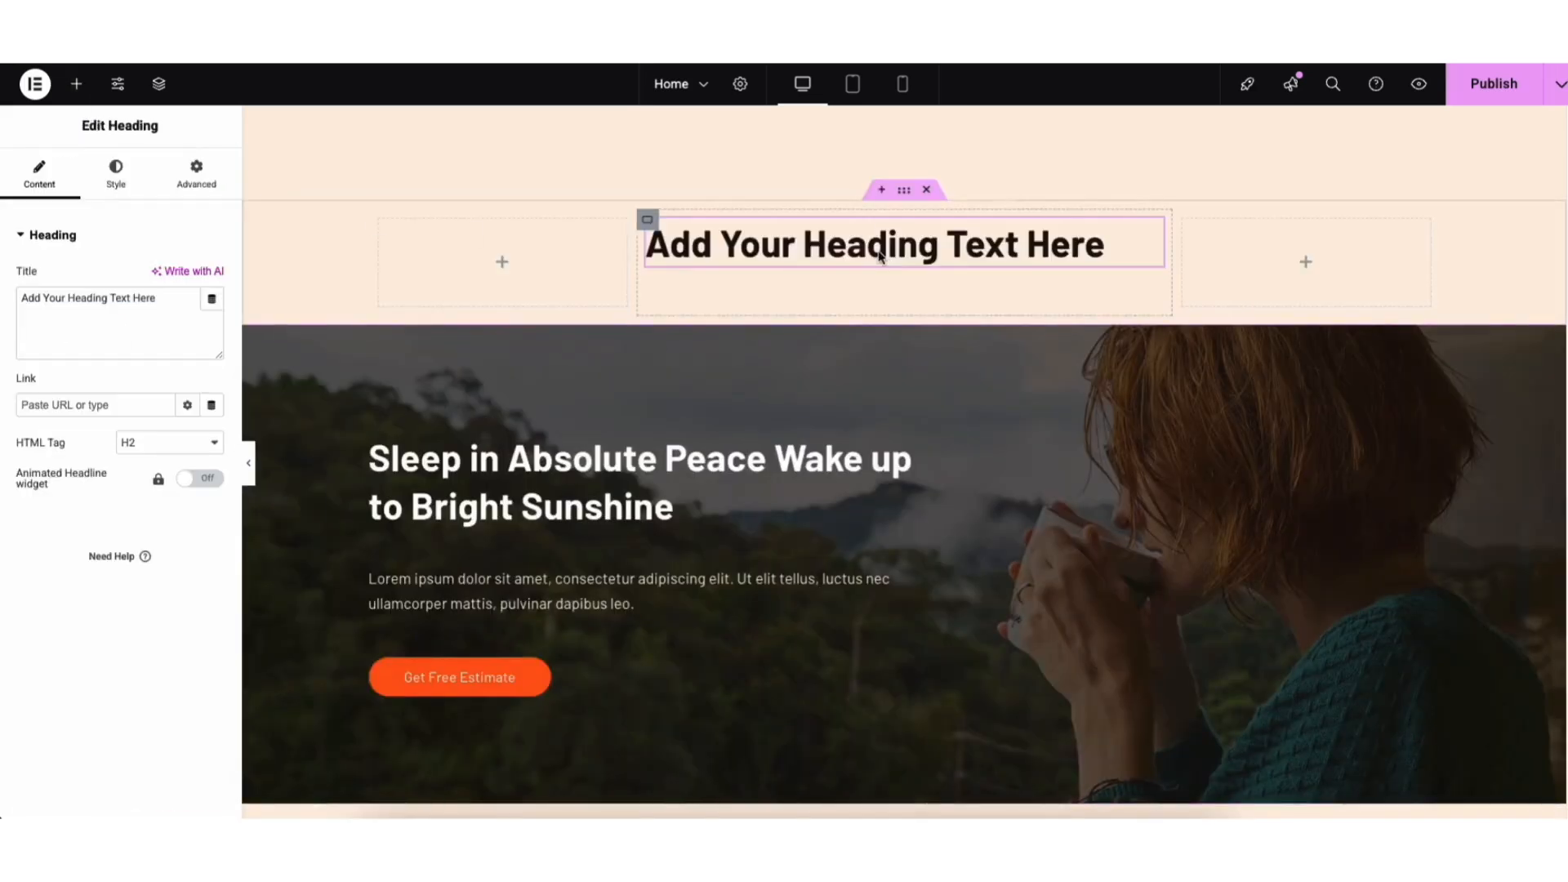
left_click(904, 192)
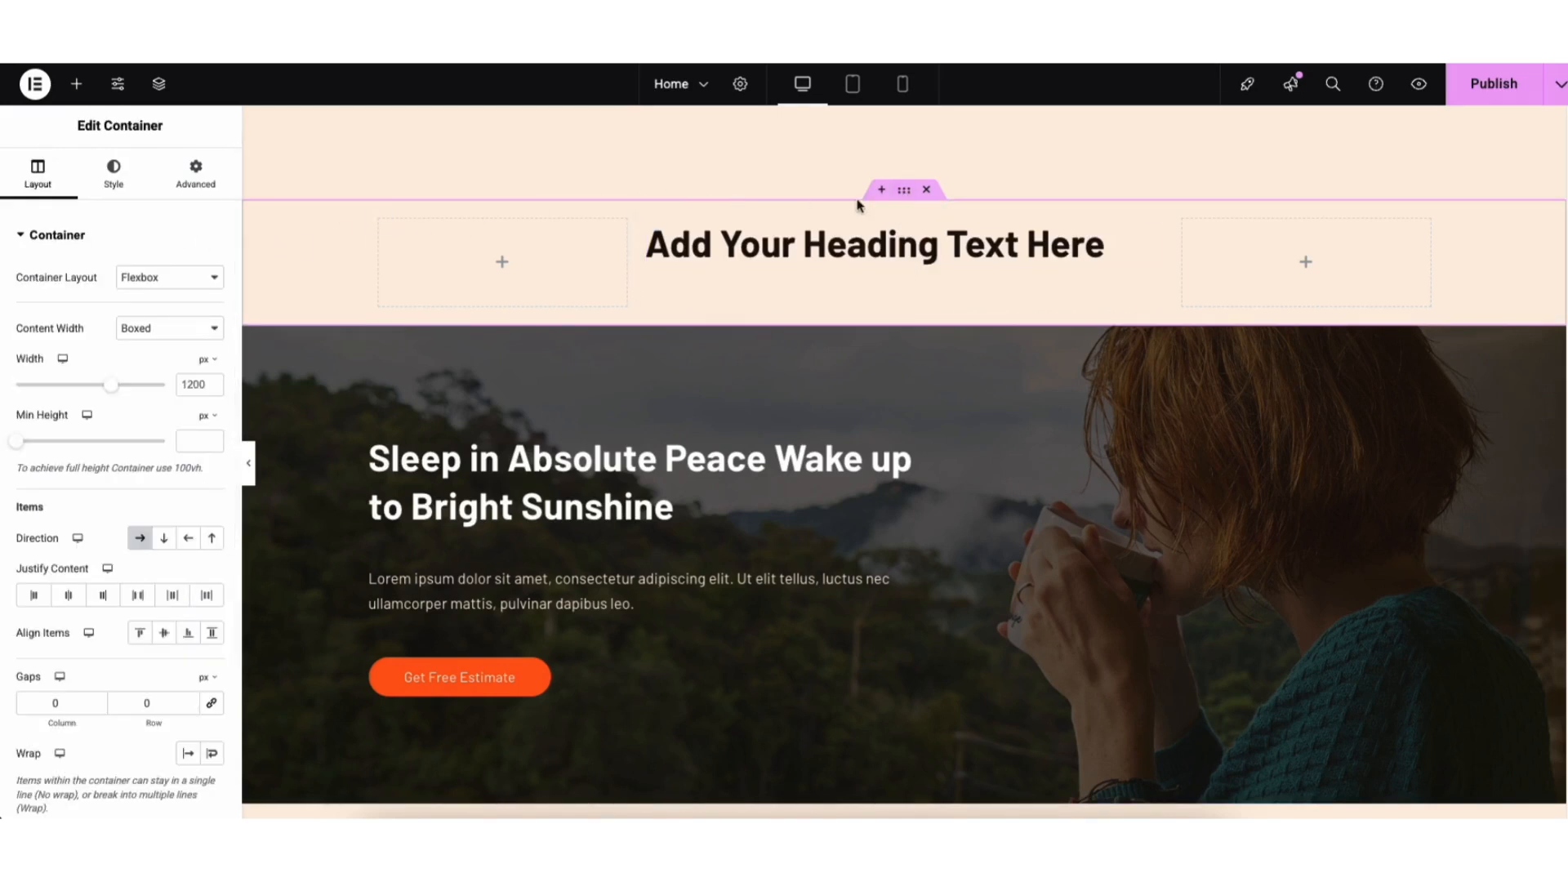
left_click(927, 190)
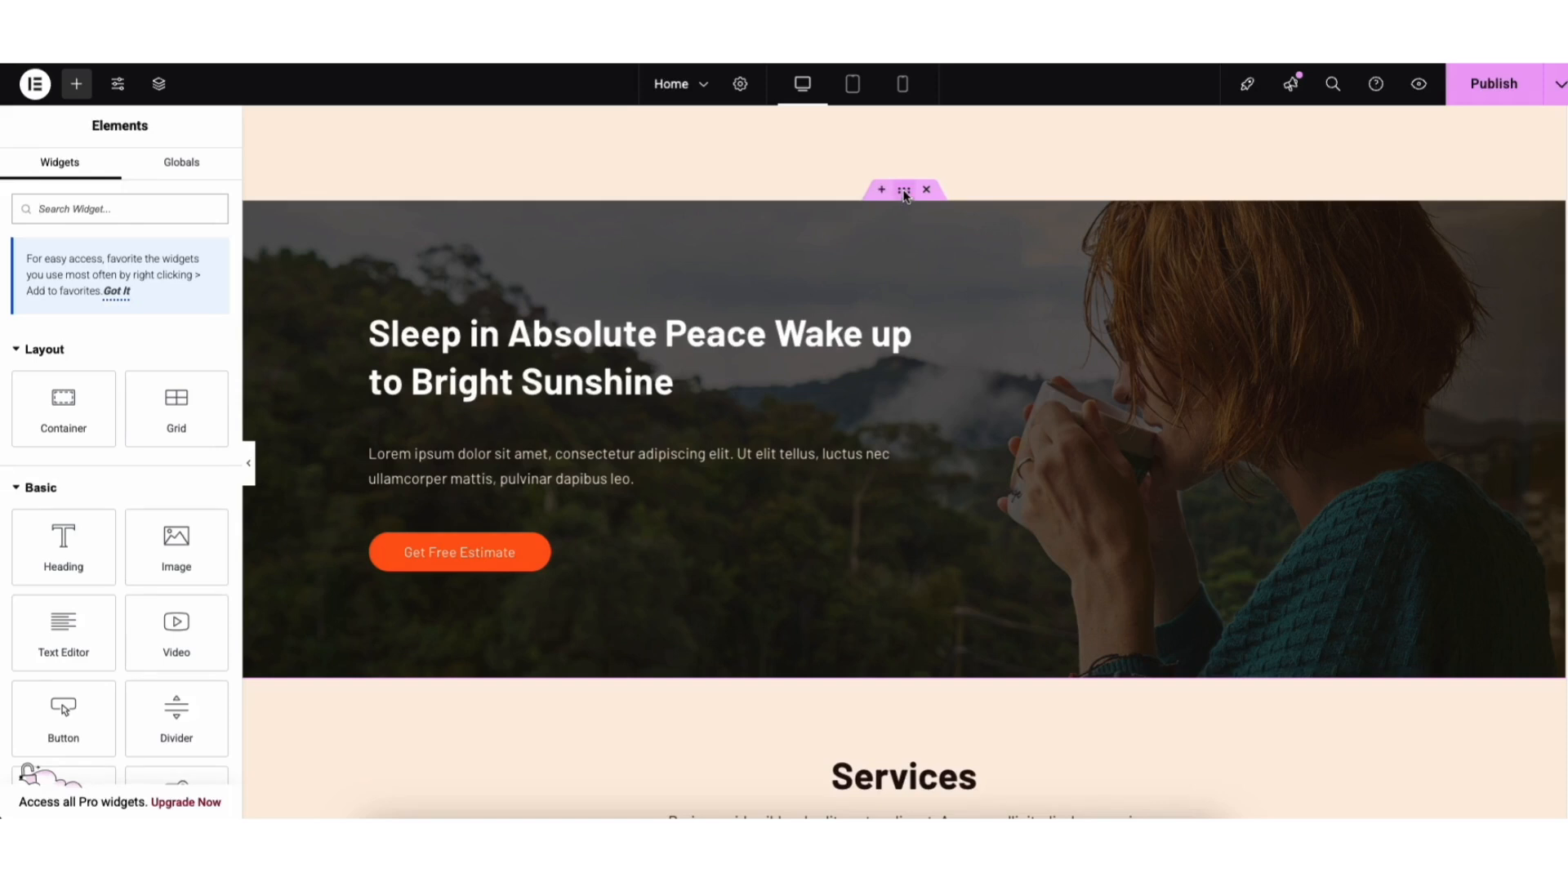
left_click_drag(904, 194, 829, 224)
Step: Open the template library's Blocks collection from the empty drop area just above the page's footer
scroll(1559, 490, "down", 10)
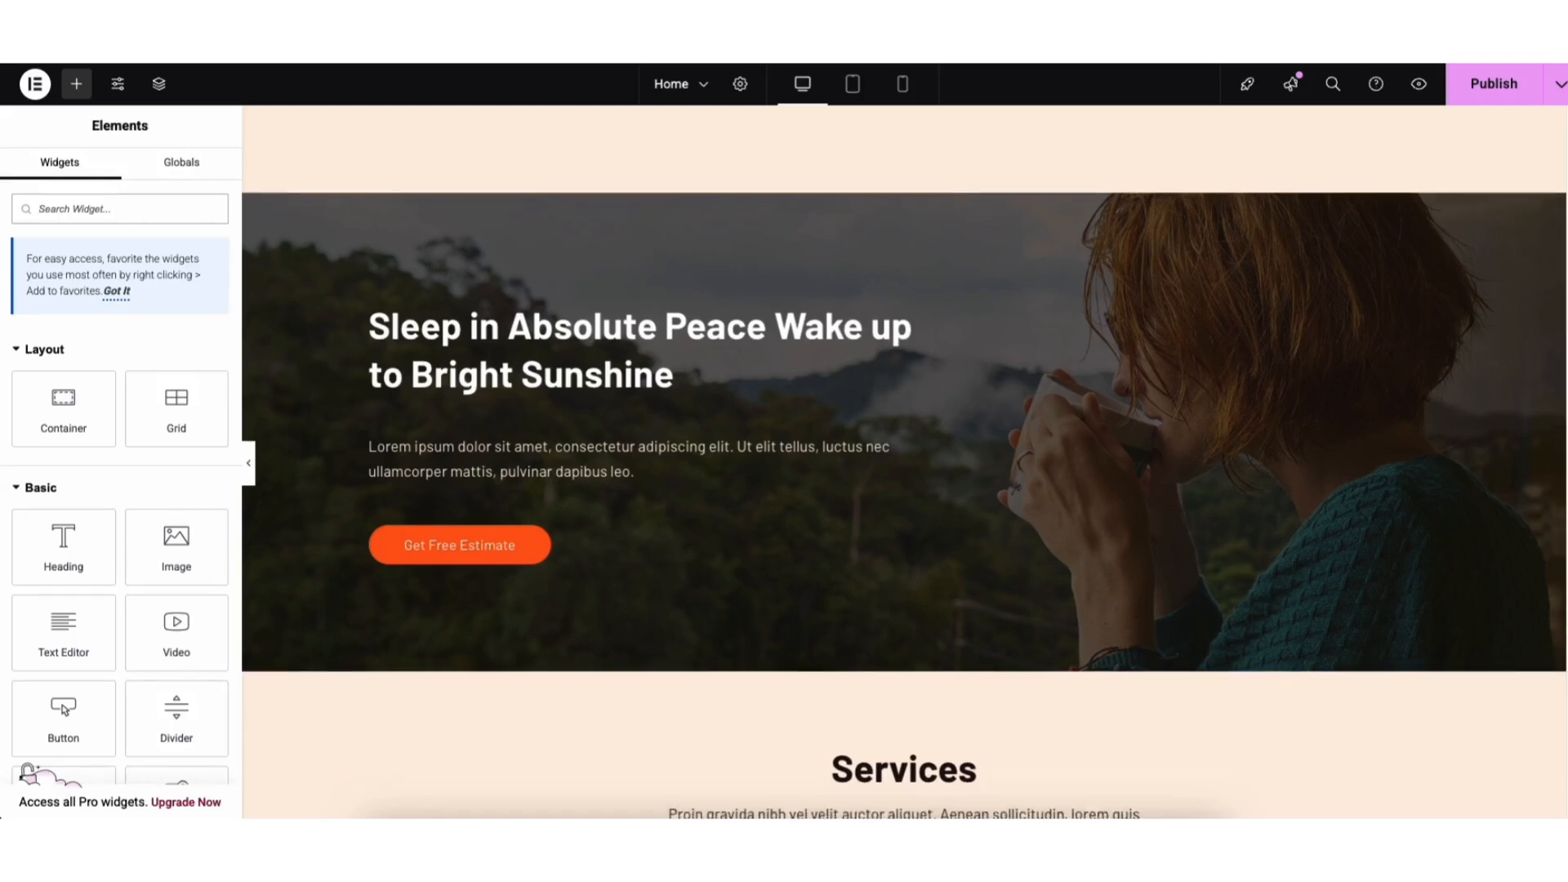
left_click_drag(1559, 592, 1561, 755)
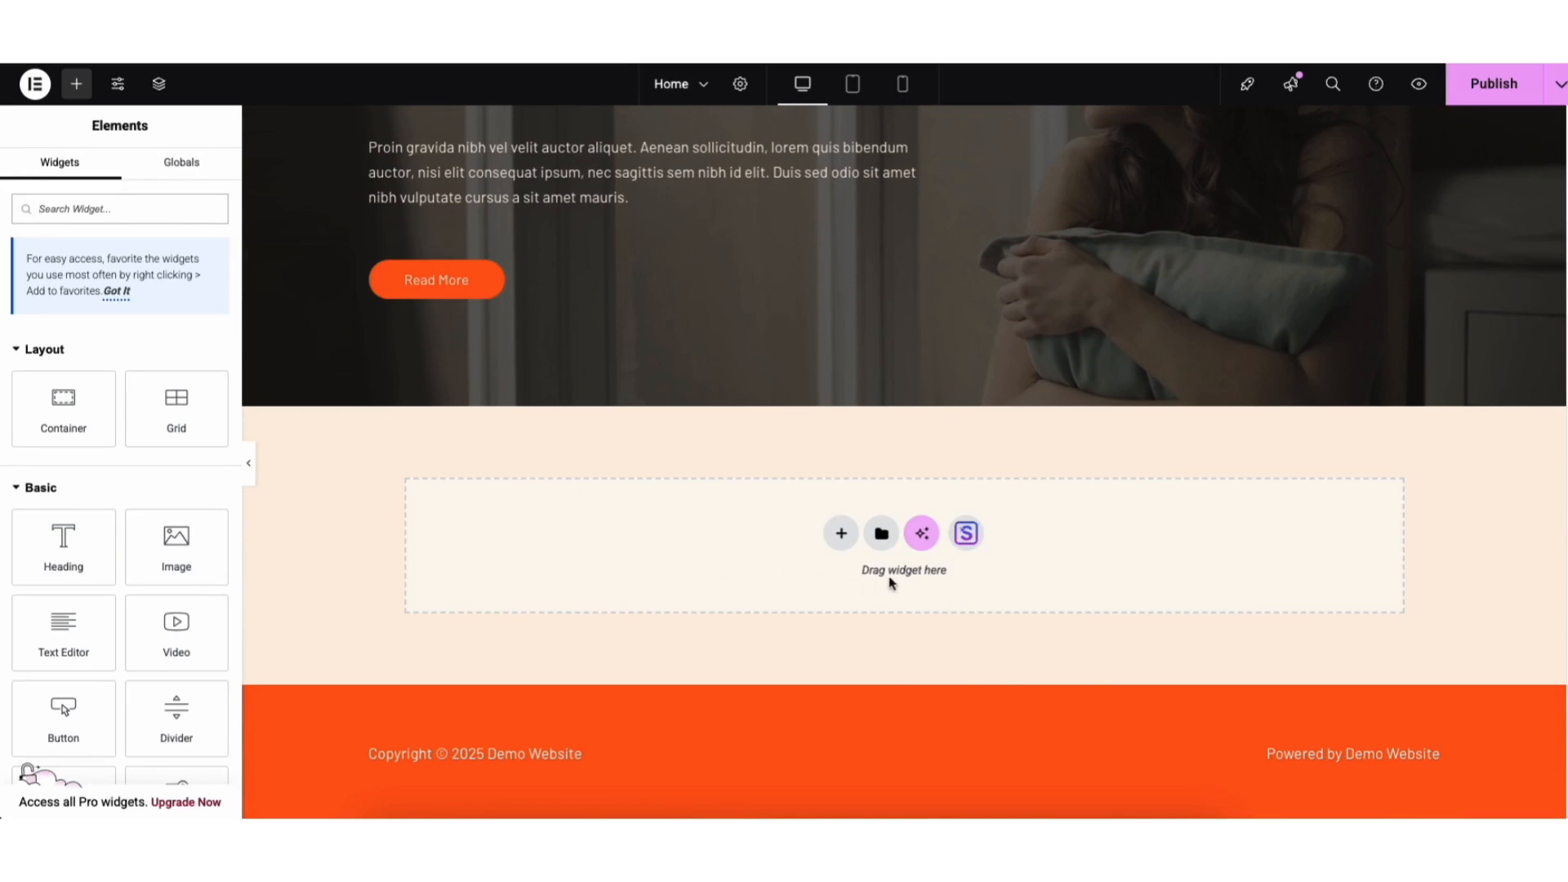
left_click(966, 533)
left_click(831, 125)
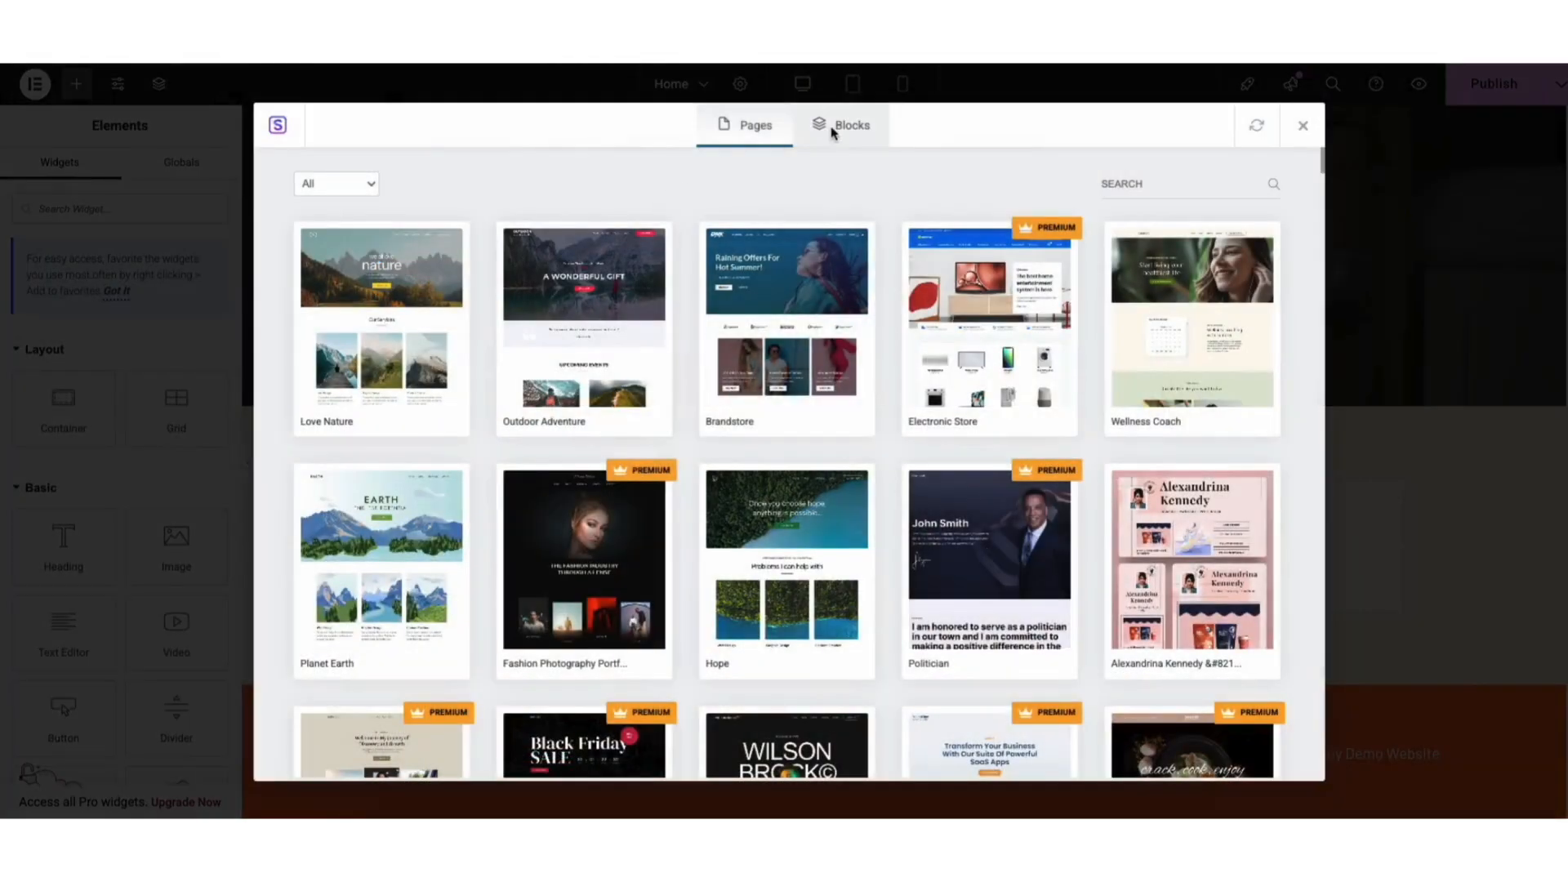
mouse_move(1326, 161)
left_mouse_down()
mouse_move(1307, 297)
mouse_move(1312, 147)
left_mouse_up()
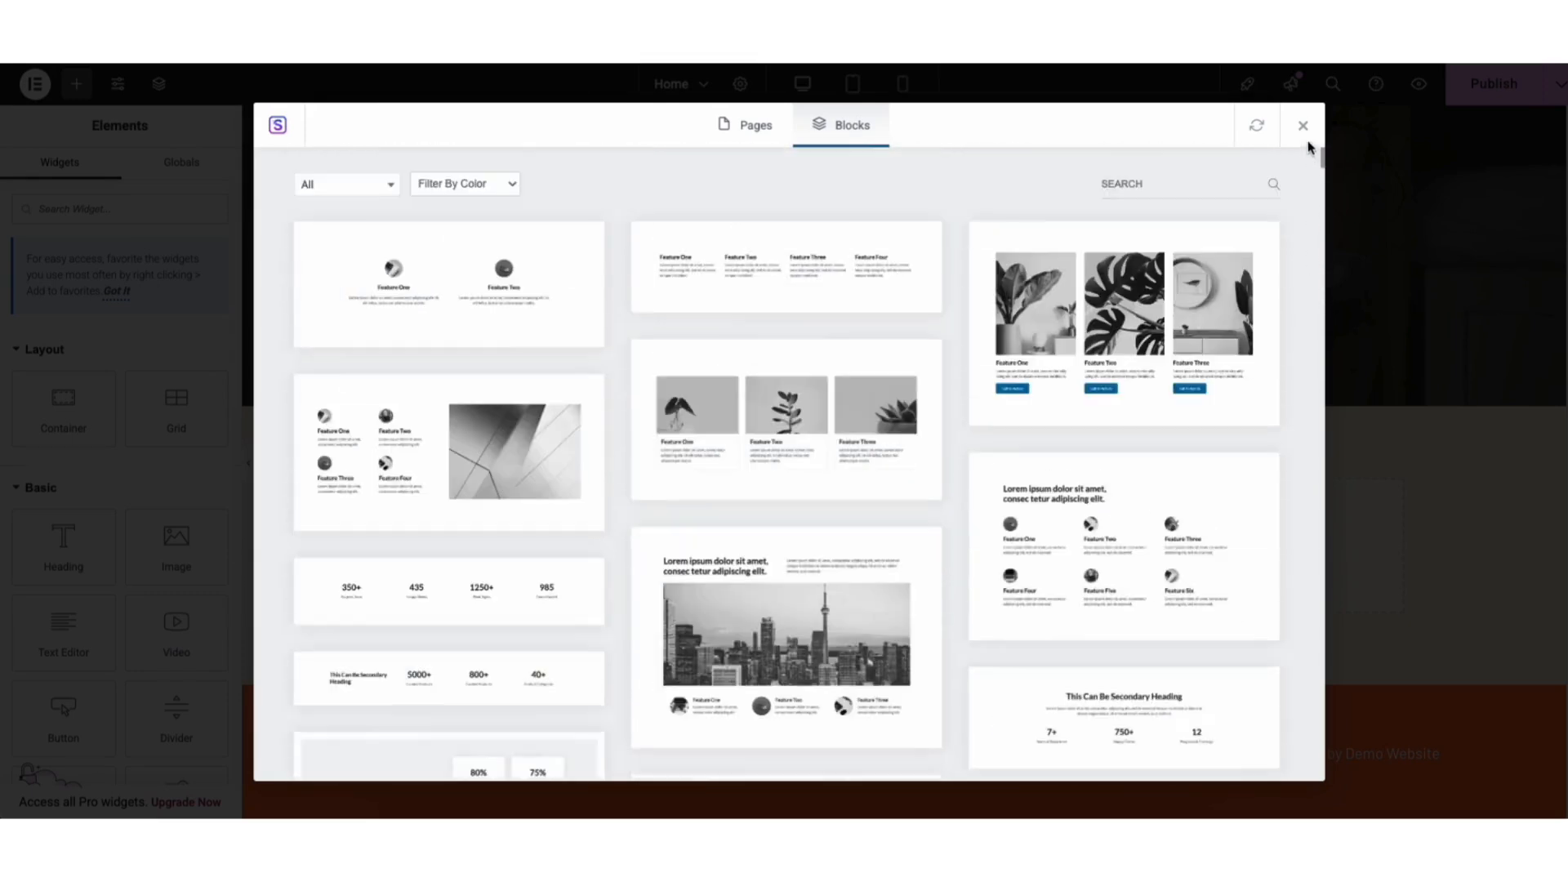
Step: Review the block categories and import the block with three plant-image cards, Feature One to Feature Three
left_click(368, 184)
left_click_drag(394, 249, 397, 336)
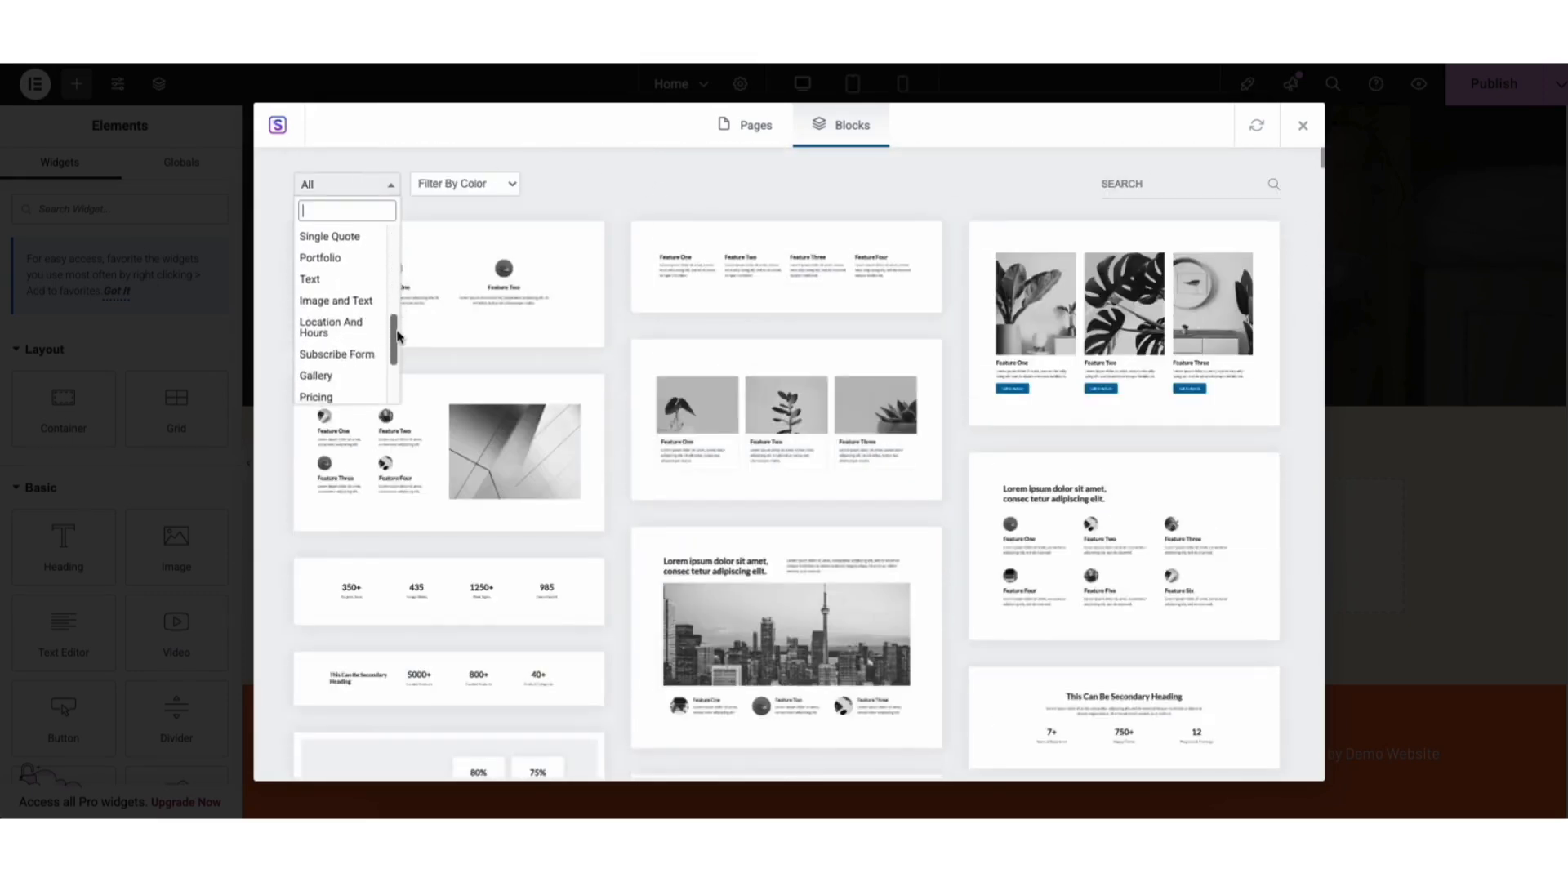
left_click(683, 186)
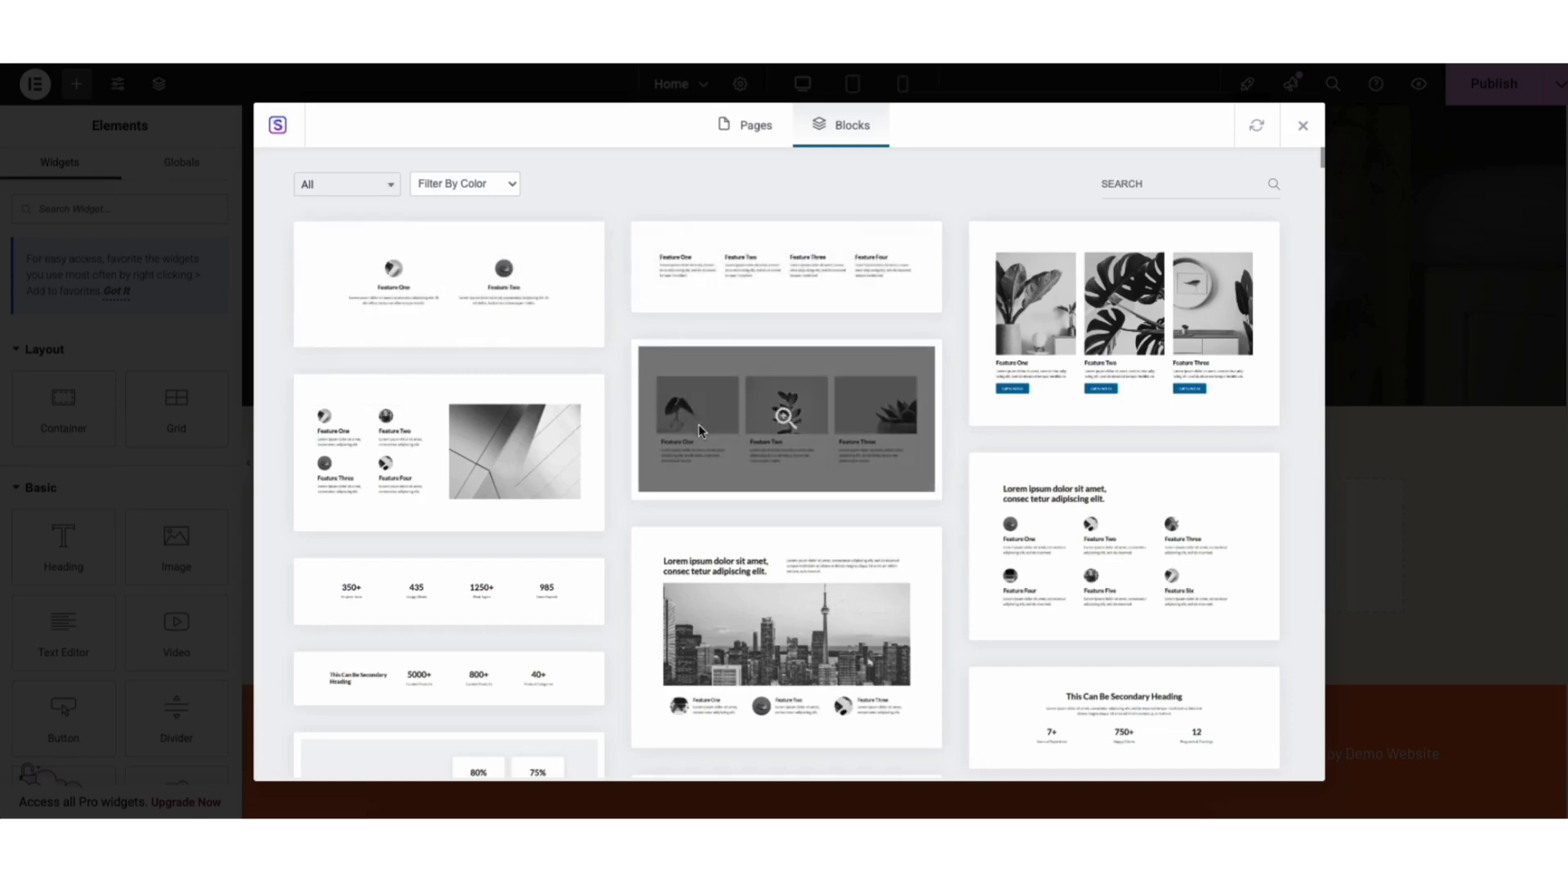
left_click(738, 426)
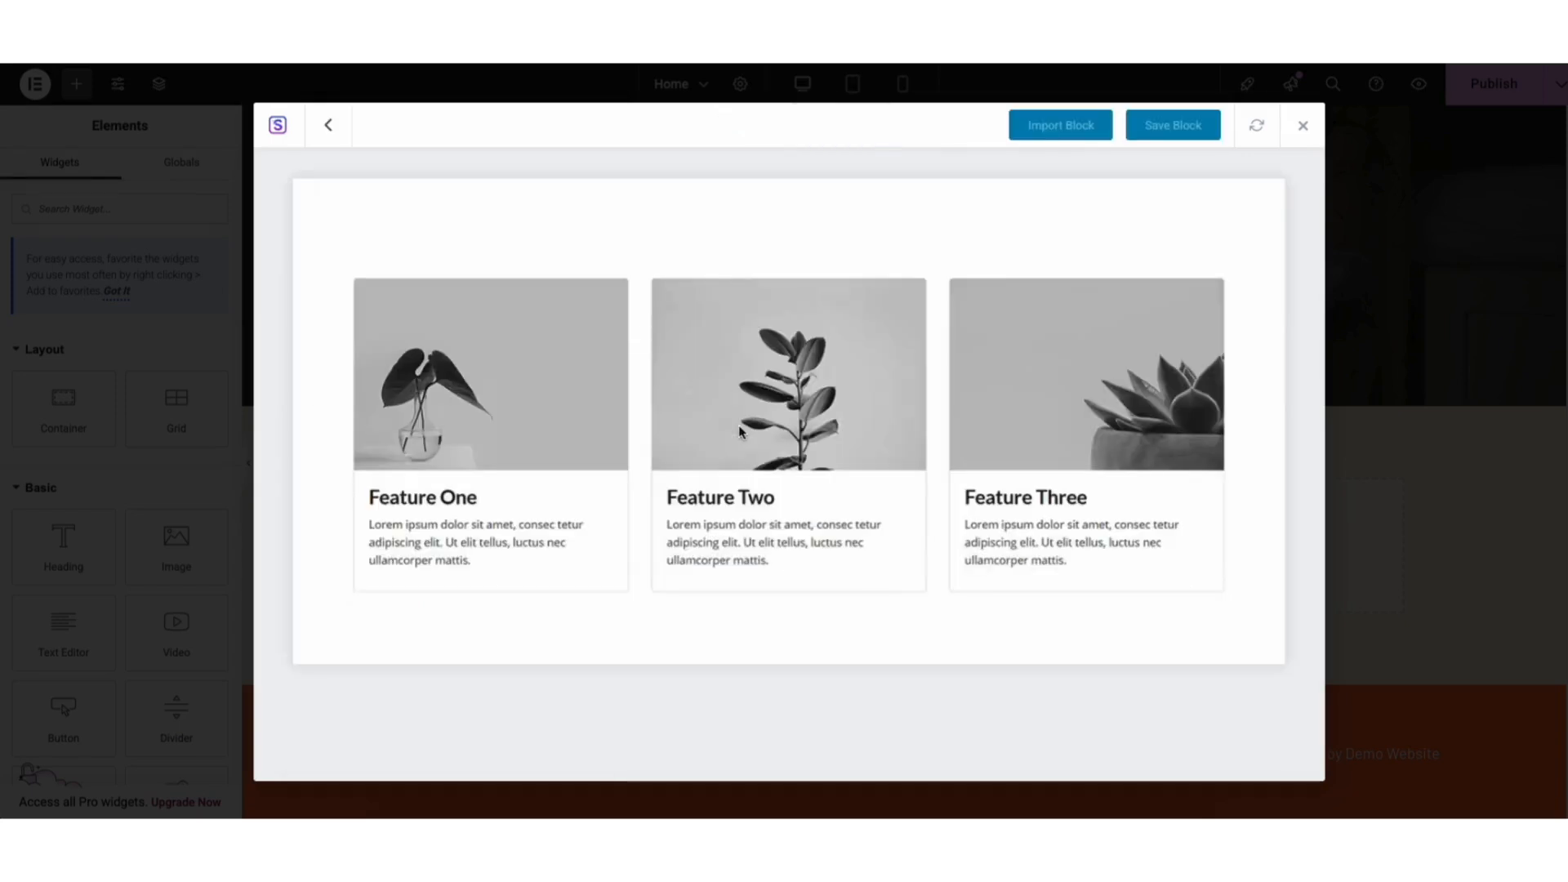
left_click(1052, 133)
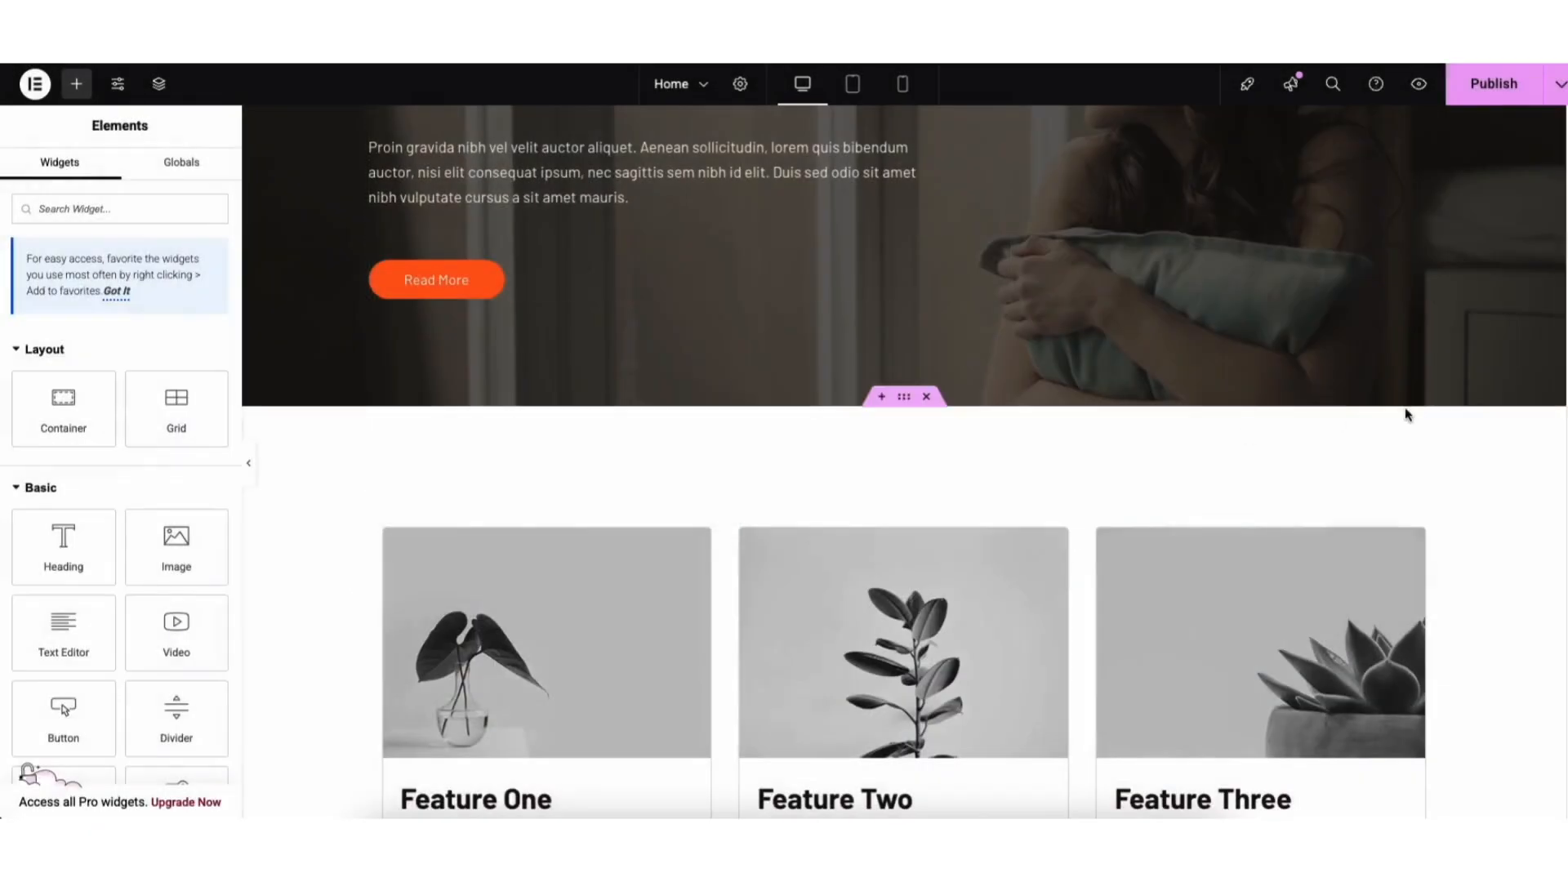
Step: Edit the imported three-card section's style and set its classic background color to an off-white shade
scroll(1559, 542, "down", 3)
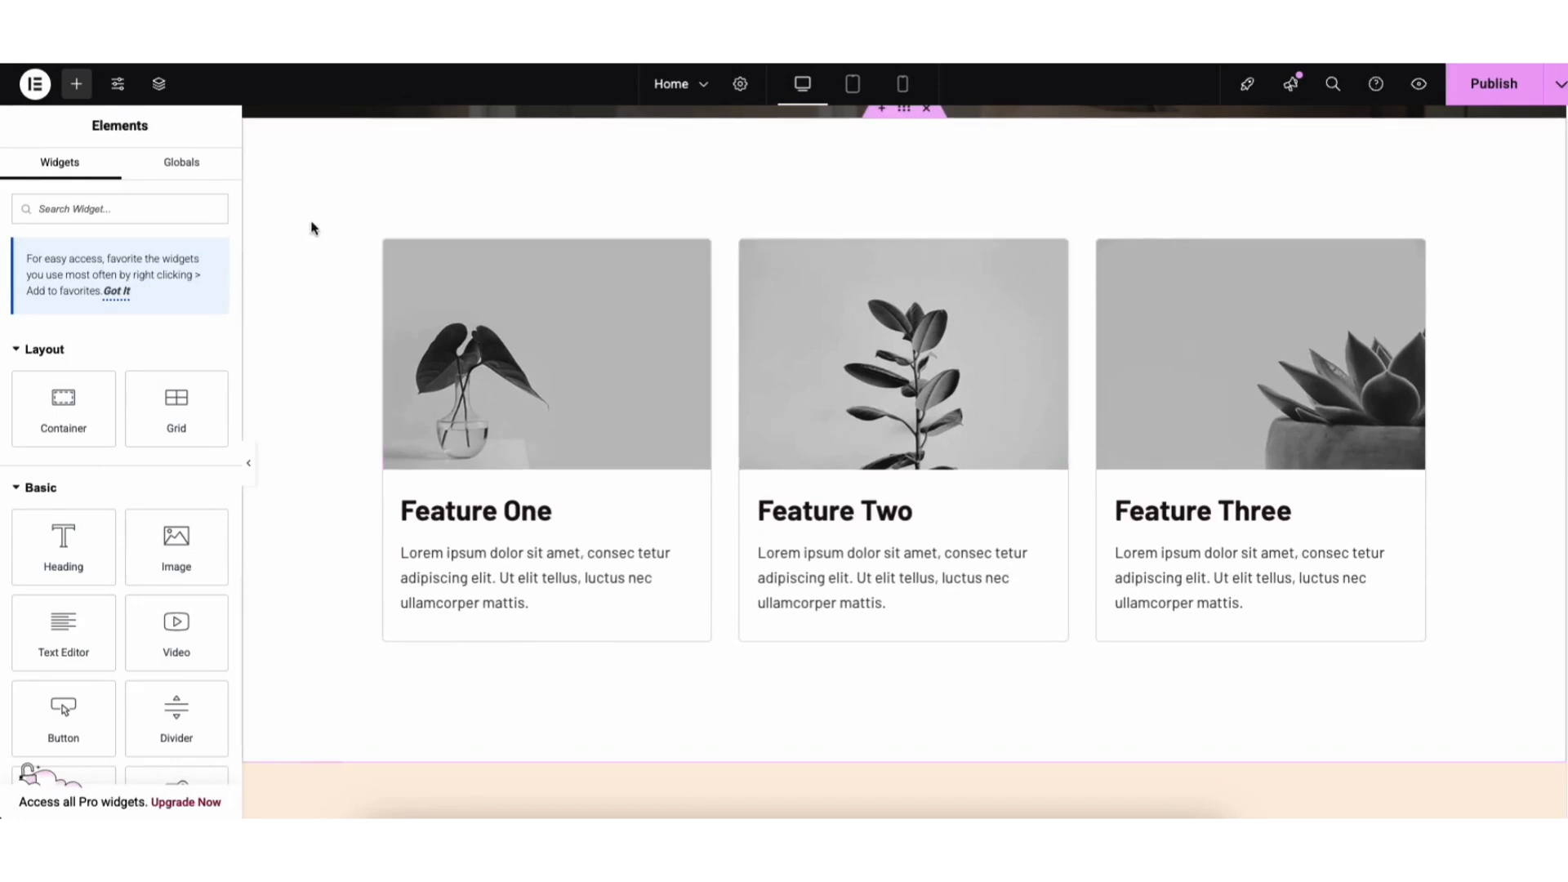
right_click(332, 175)
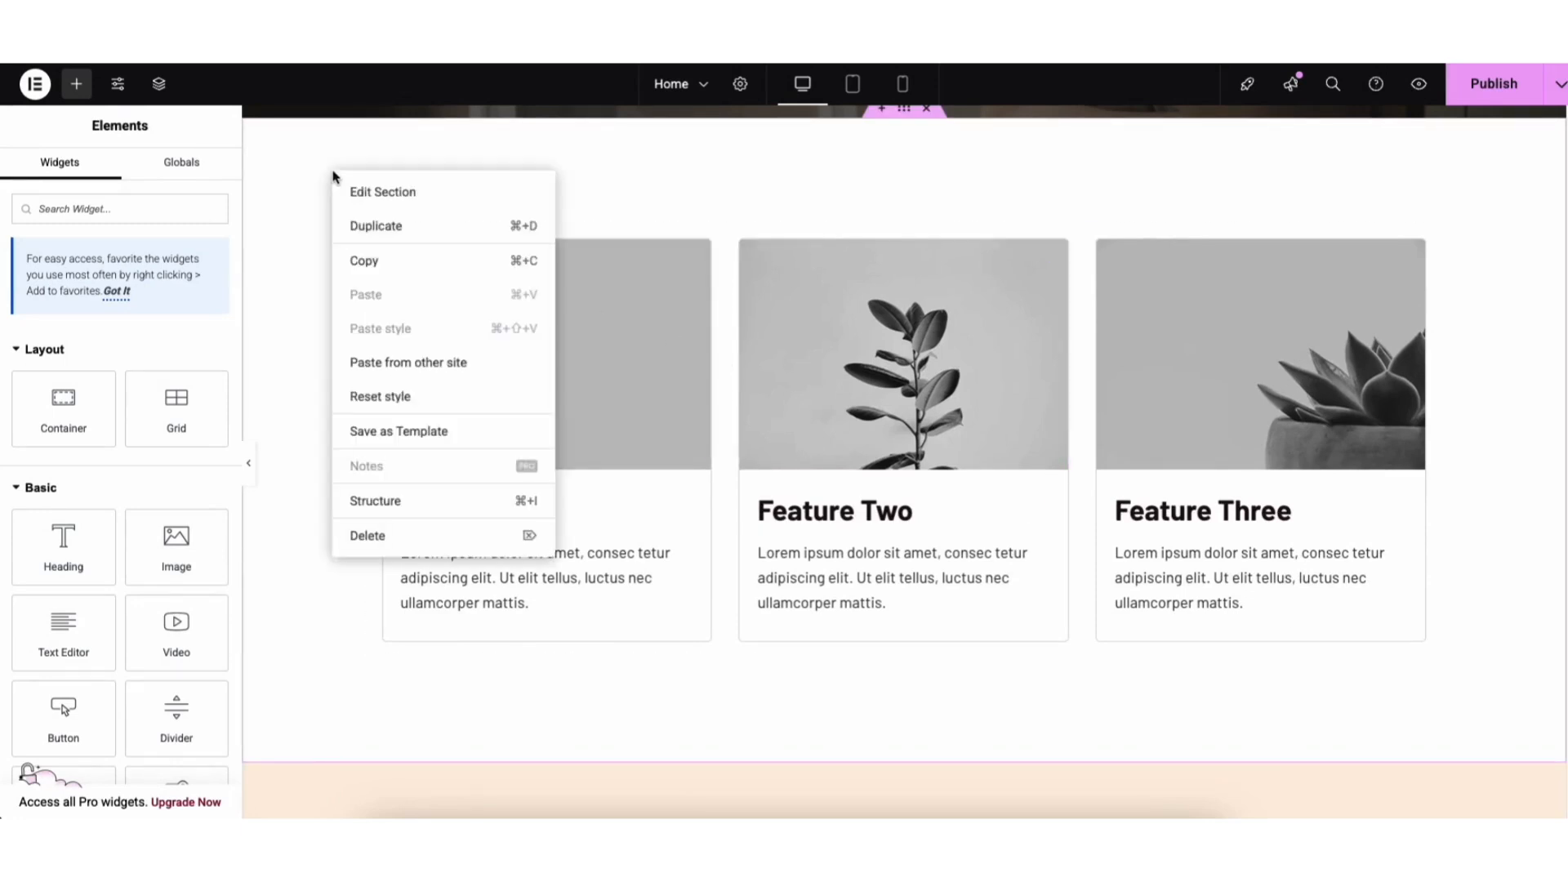
left_click(356, 191)
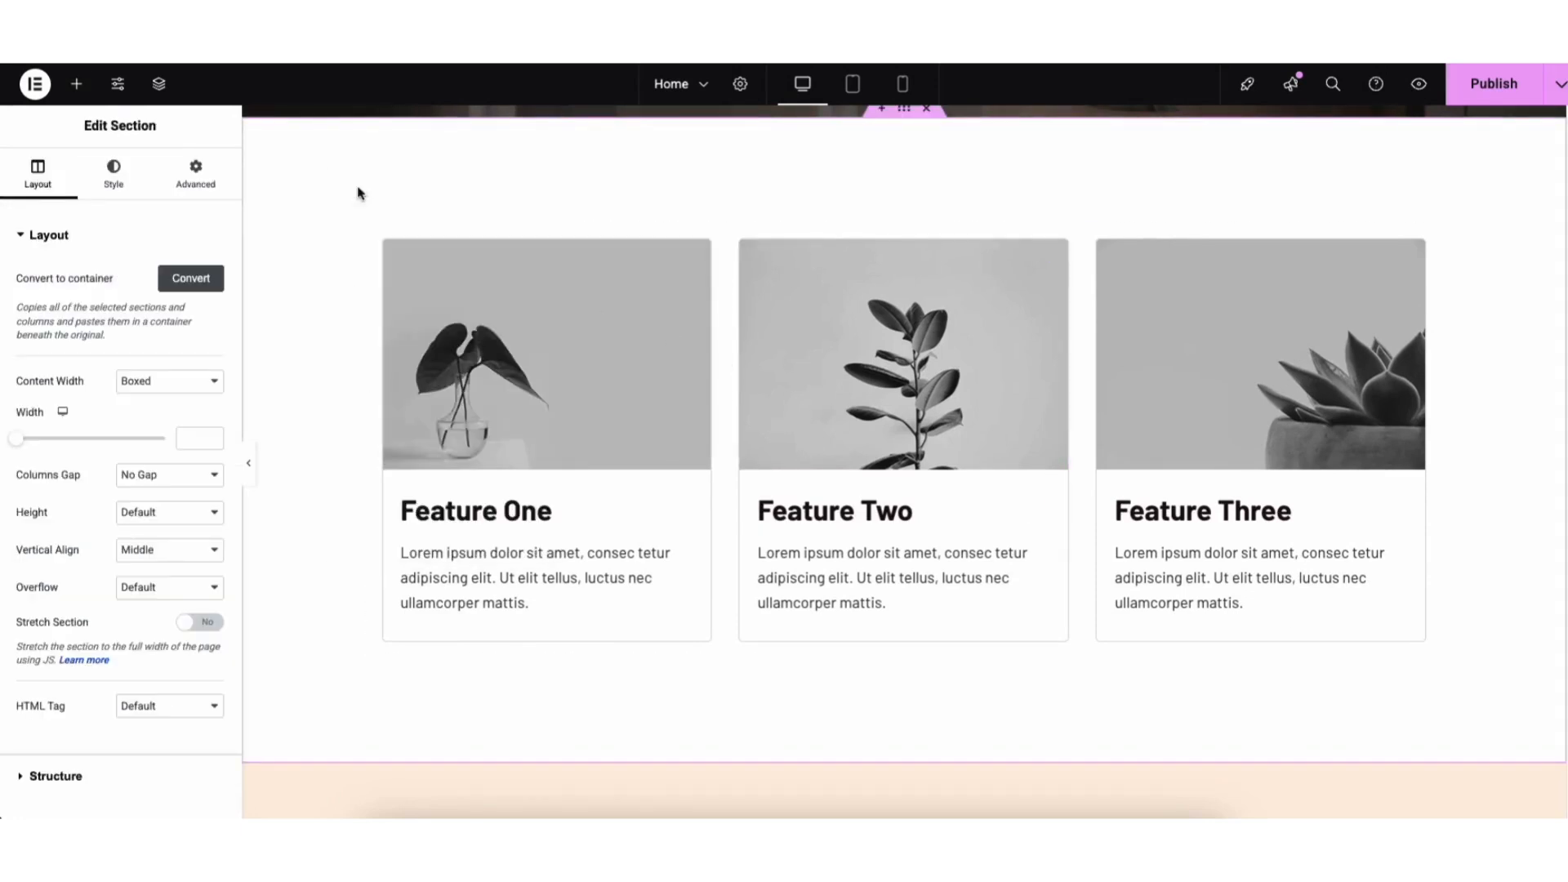
left_click(114, 174)
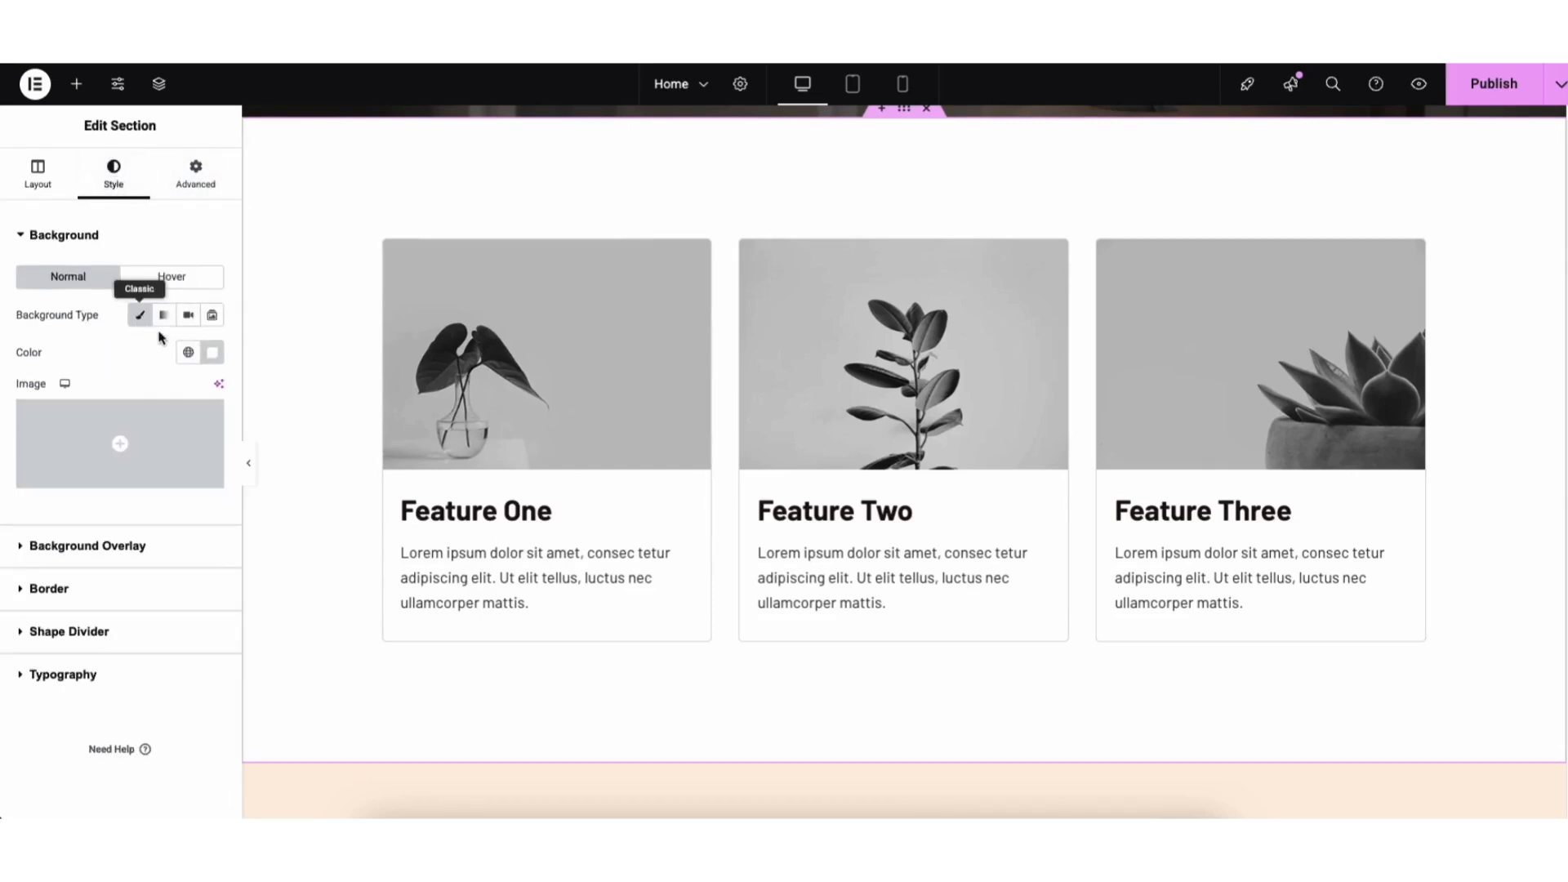
left_click(212, 352)
left_click_drag(182, 475, 101, 424)
left_click(295, 313)
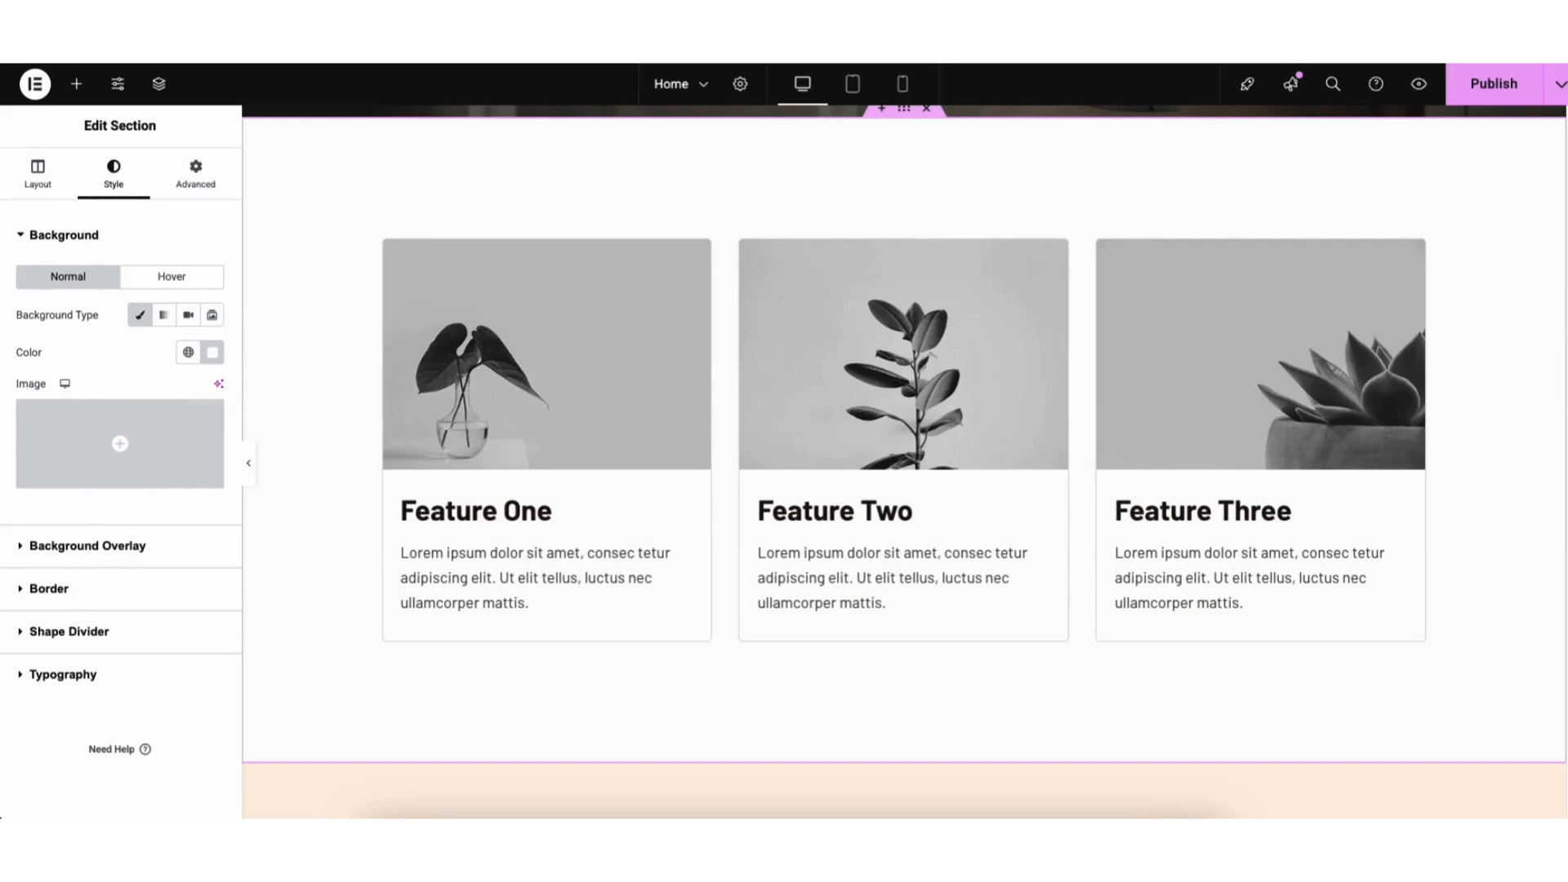
Step: Save the customized home page as a draft
scroll(1264, 391, "up", 15)
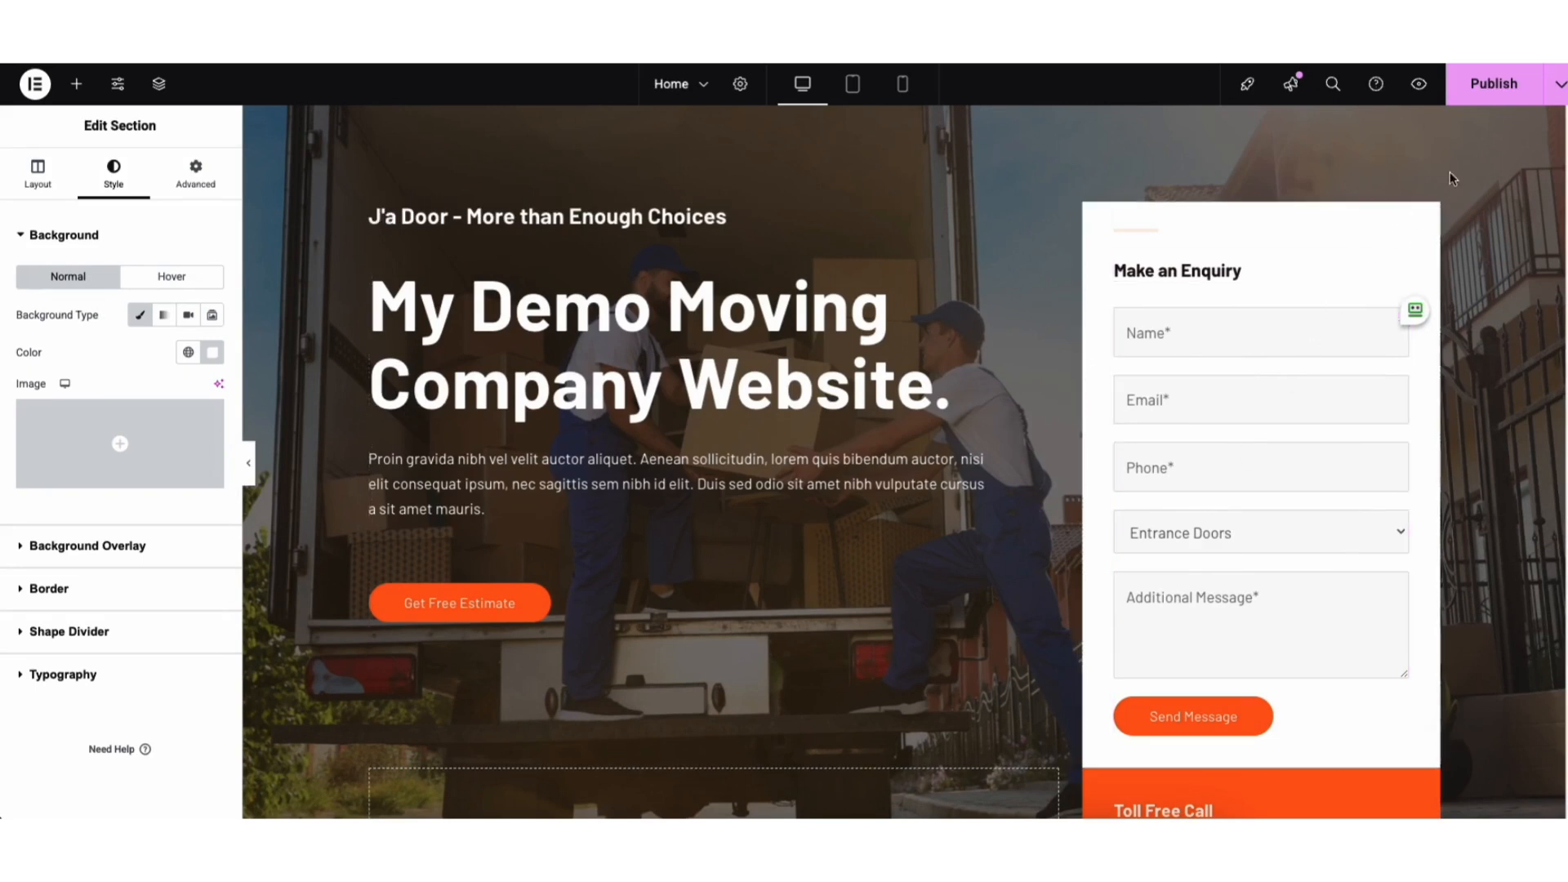
left_click(1559, 90)
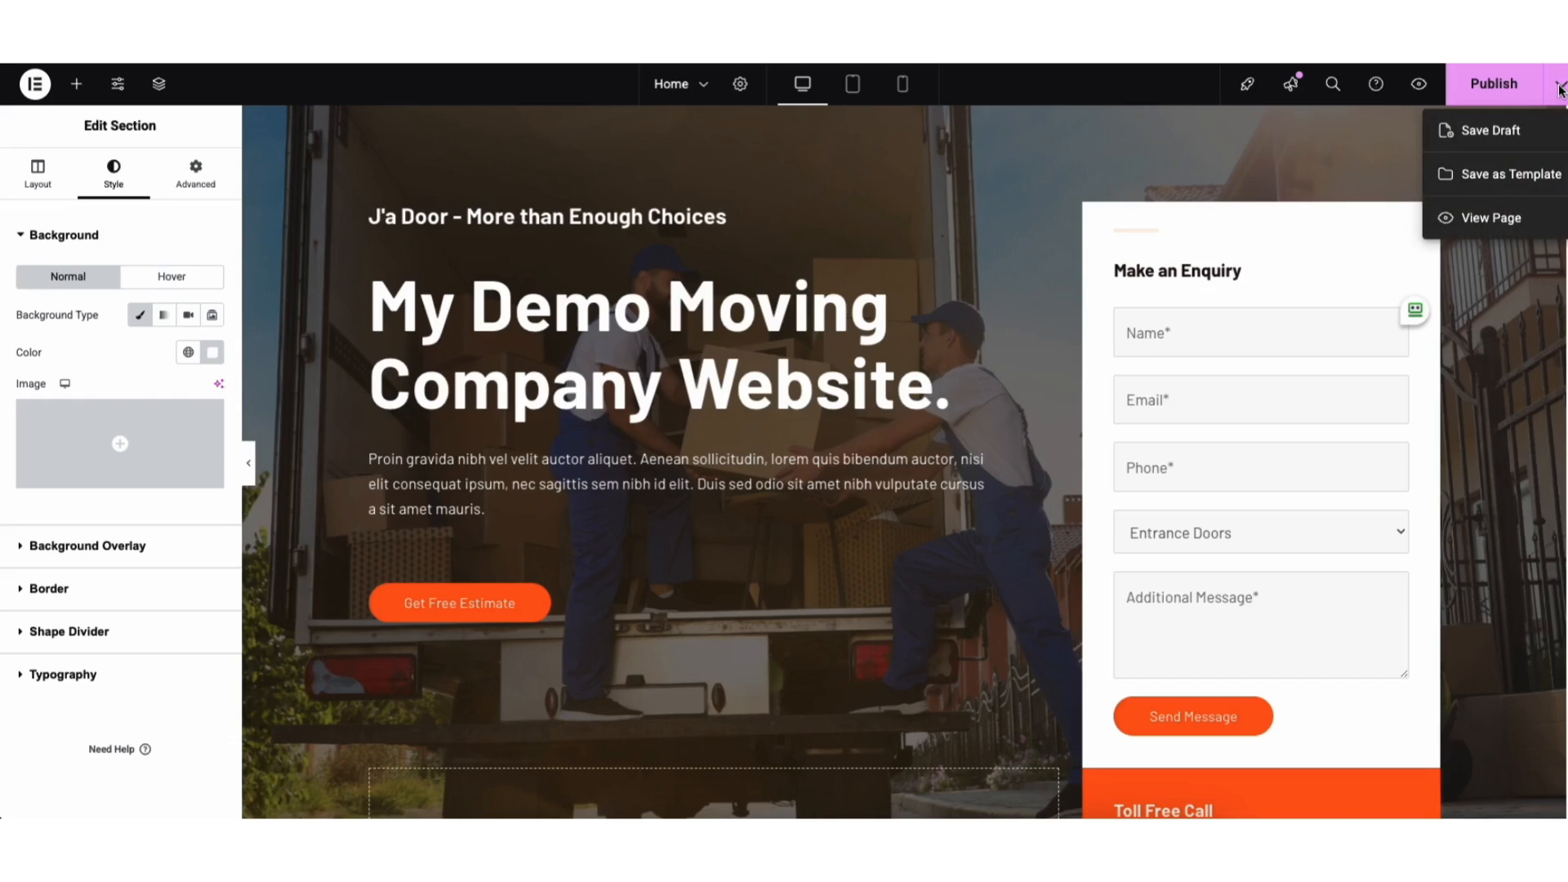
left_click(1501, 133)
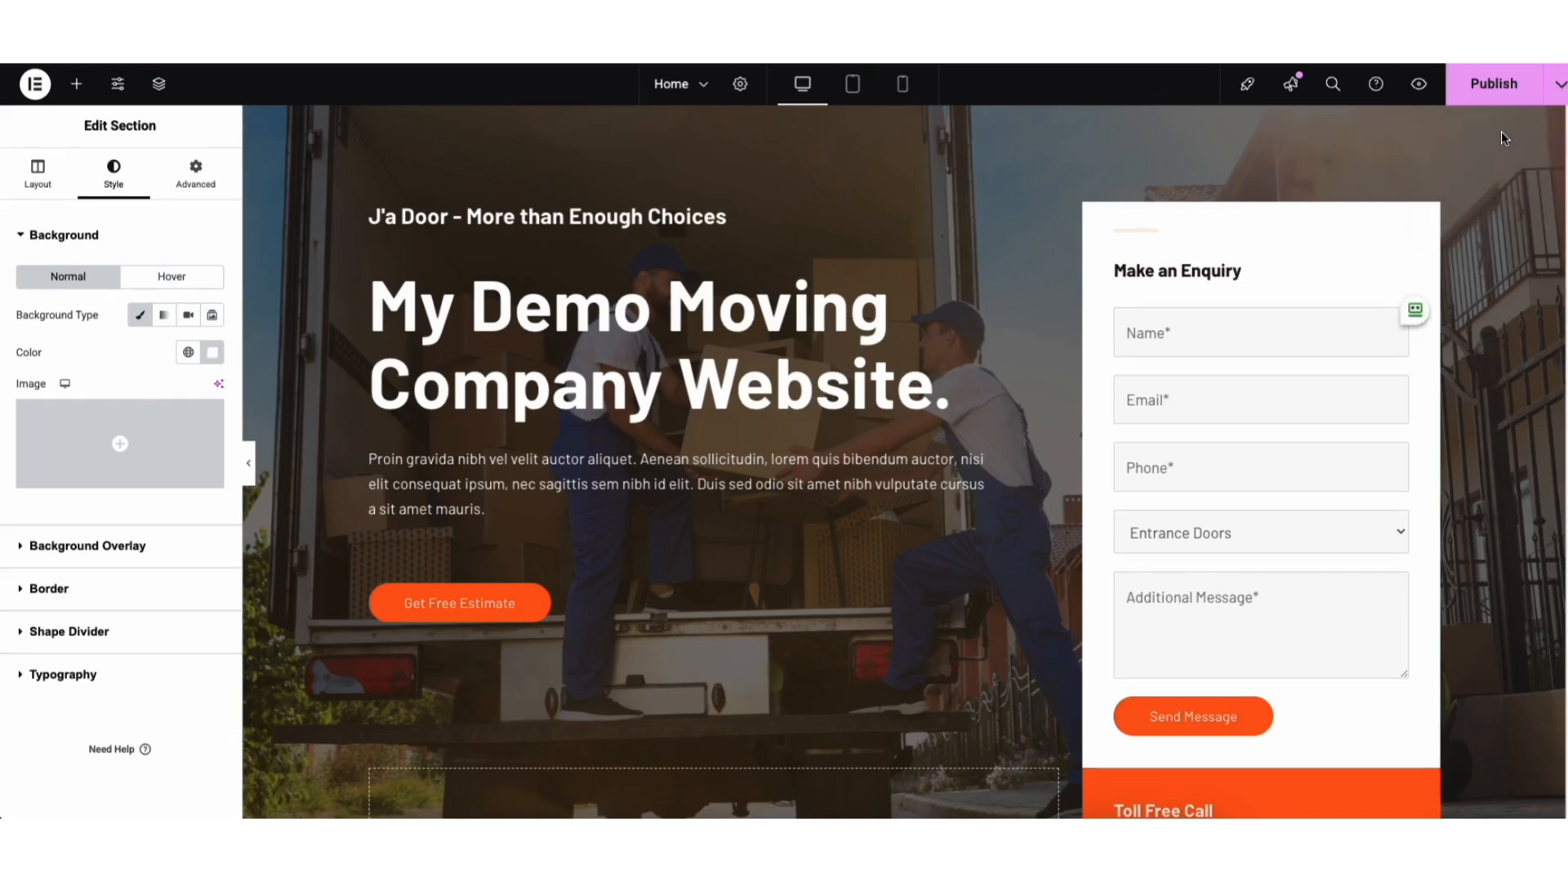
Step: Preview the website and examine the Contact page's contact details and enquiry form
left_click(1419, 85)
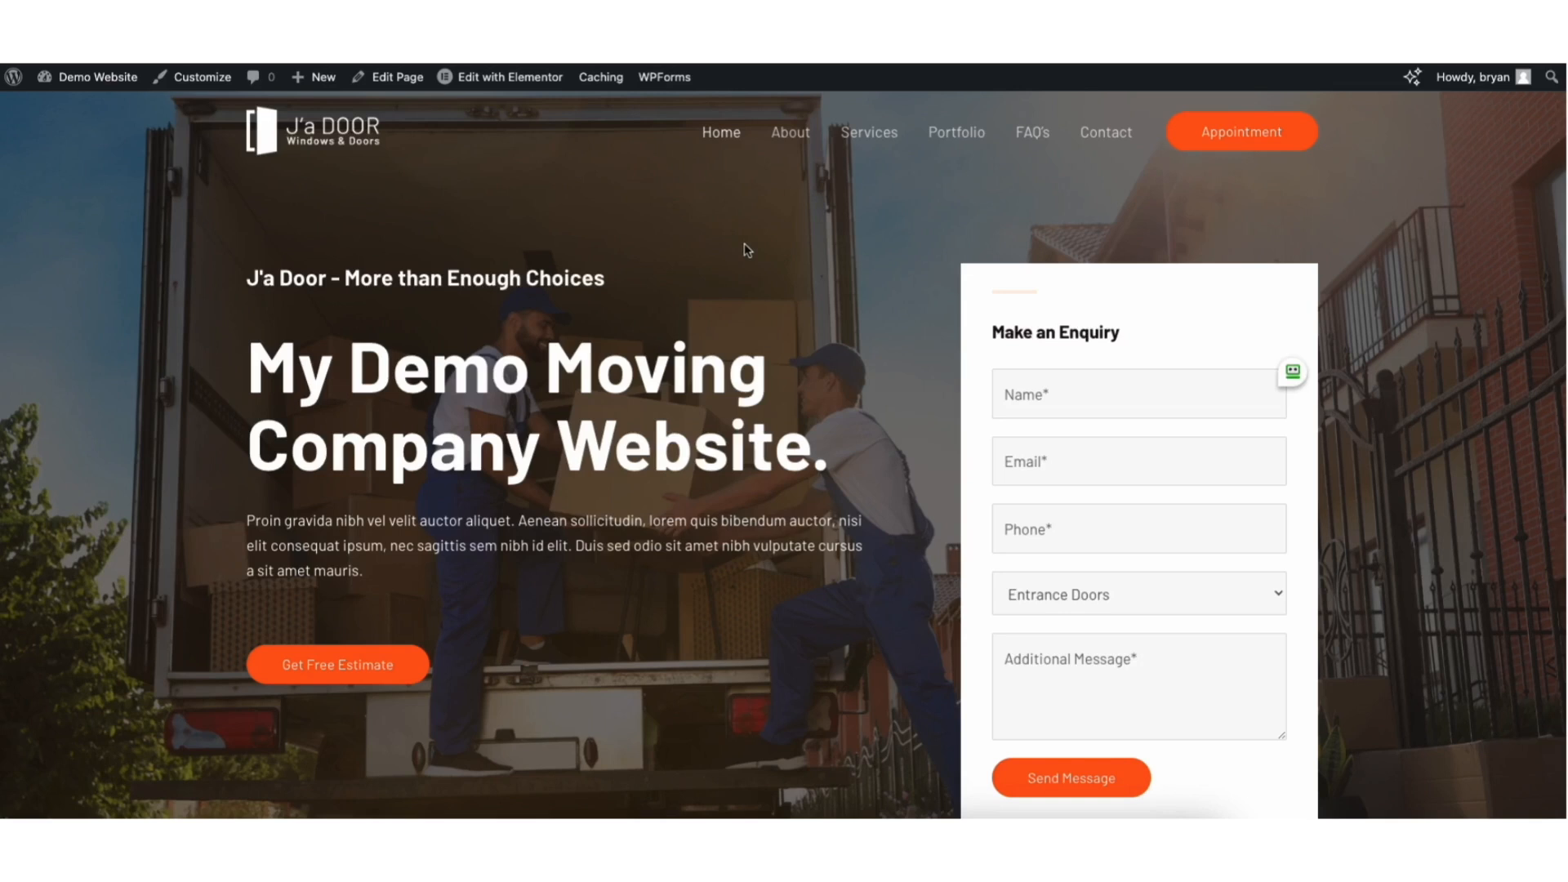
left_click(1108, 134)
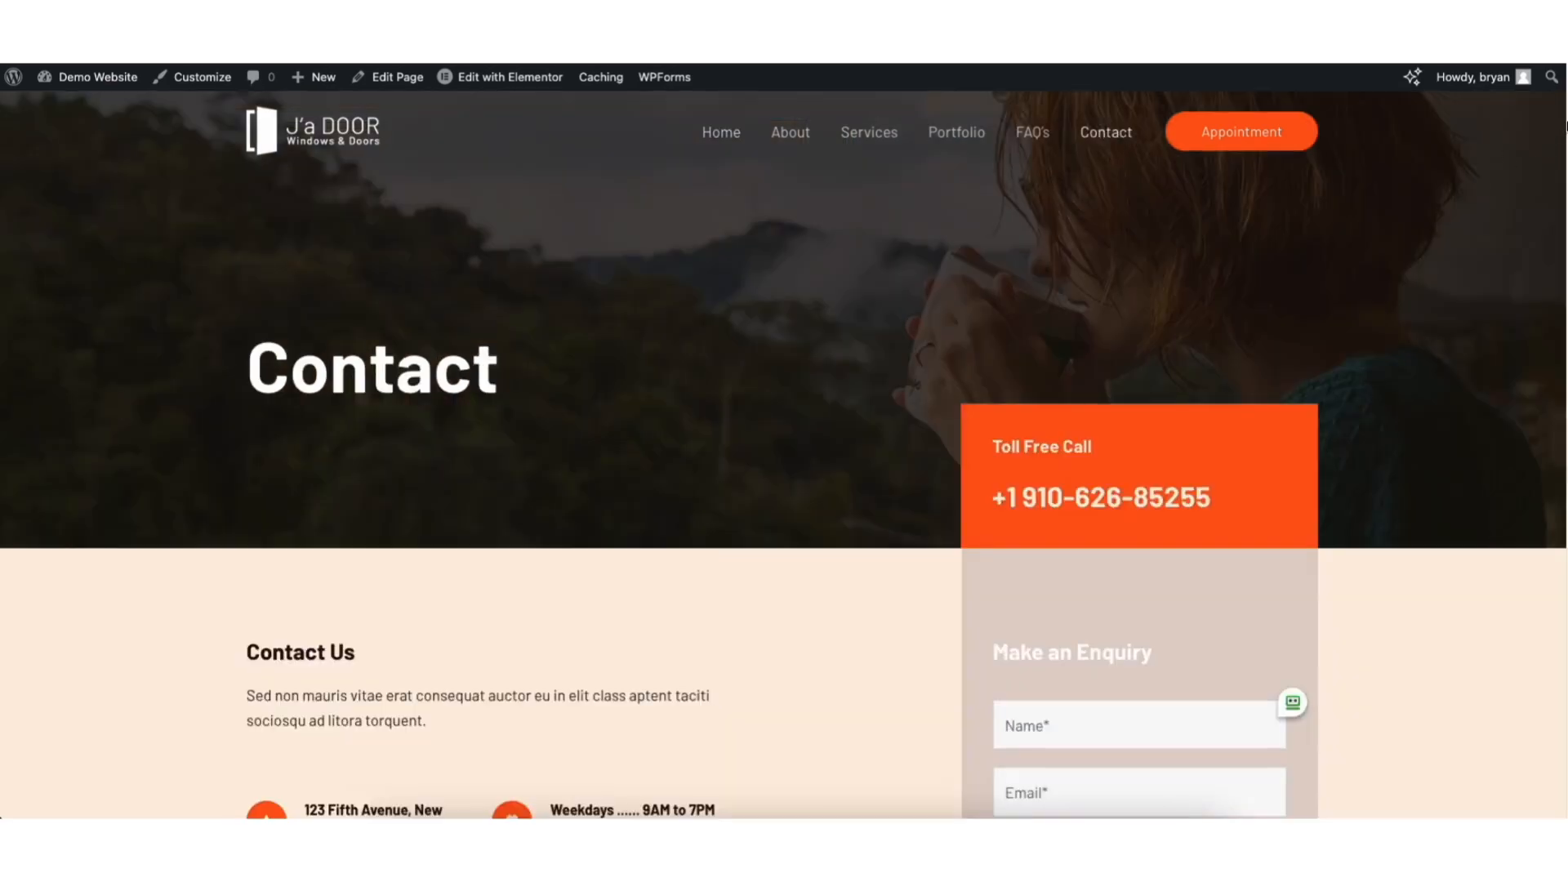
scroll(1533, 290, "down", 5)
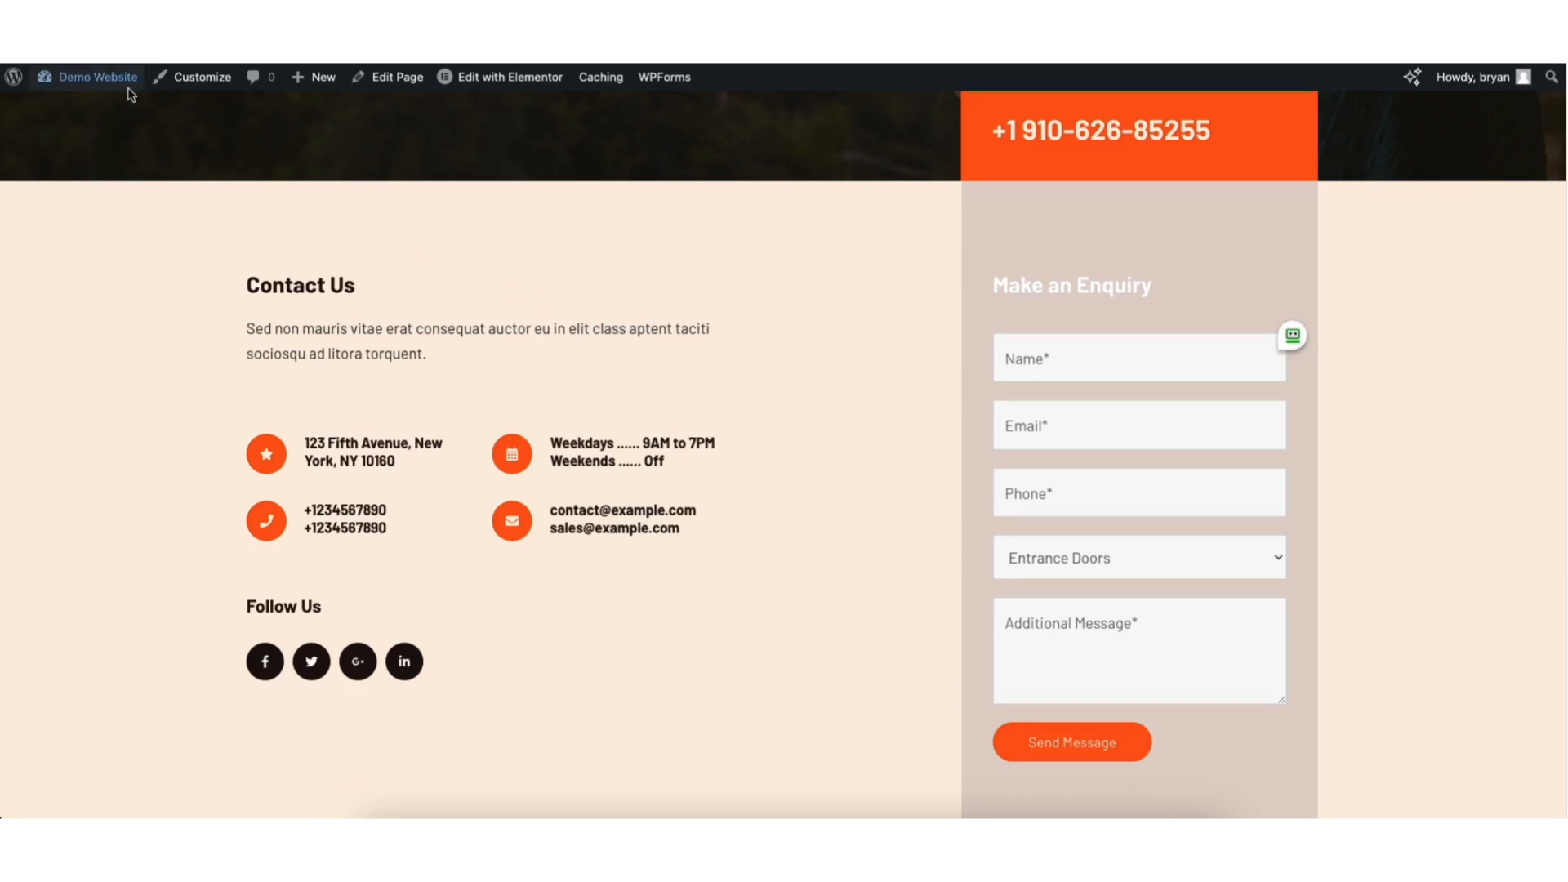
Step: Go to the WordPress dashboard and open the existing Contact Form for editing in WPForms
mouse_move(83, 88)
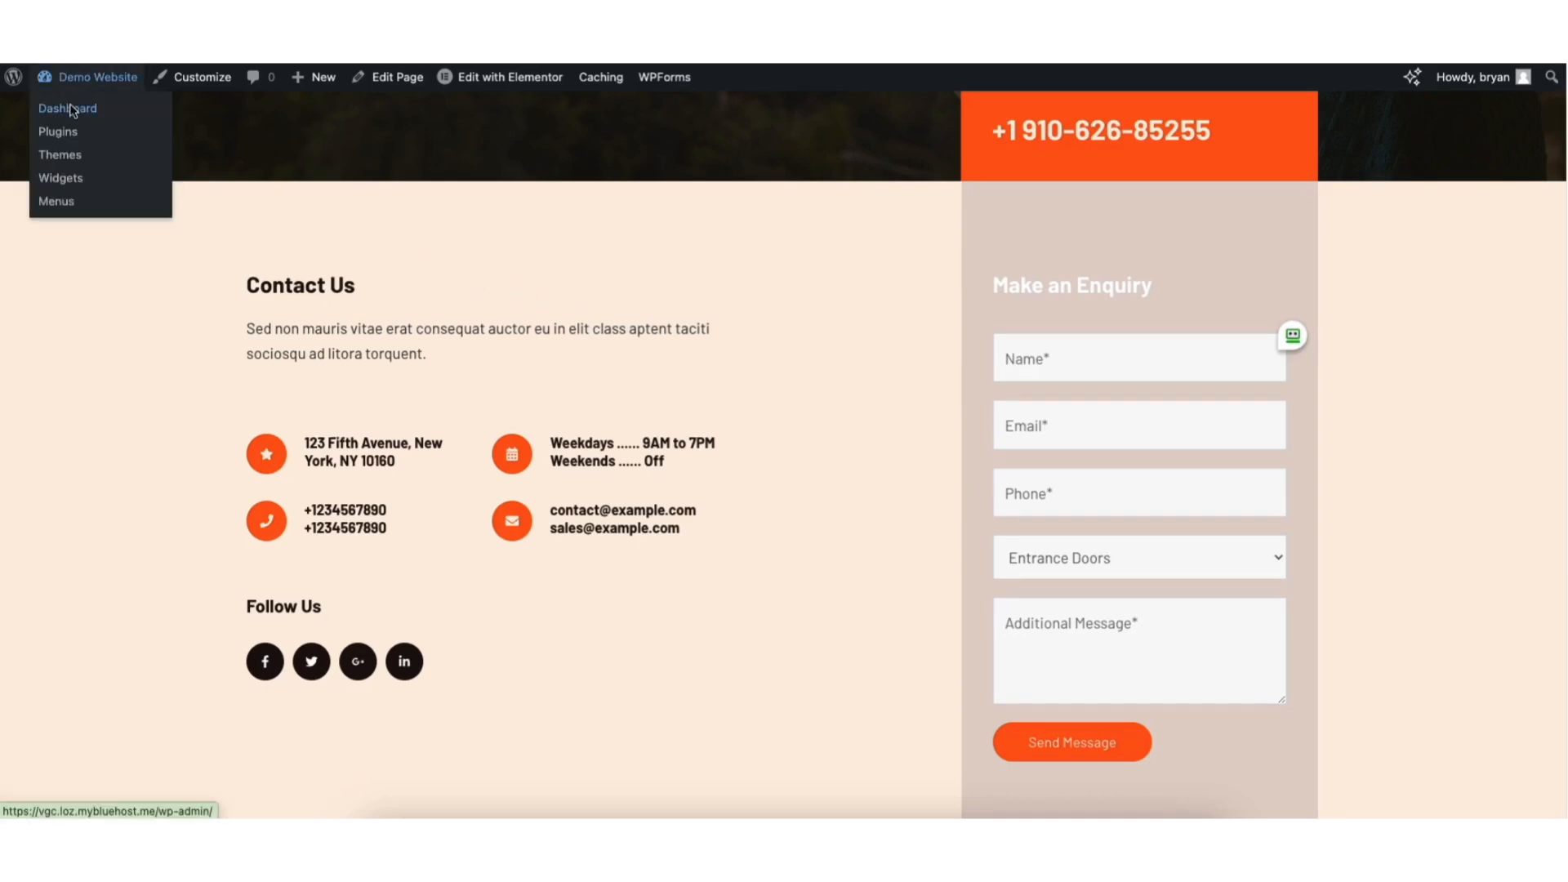
left_click(67, 107)
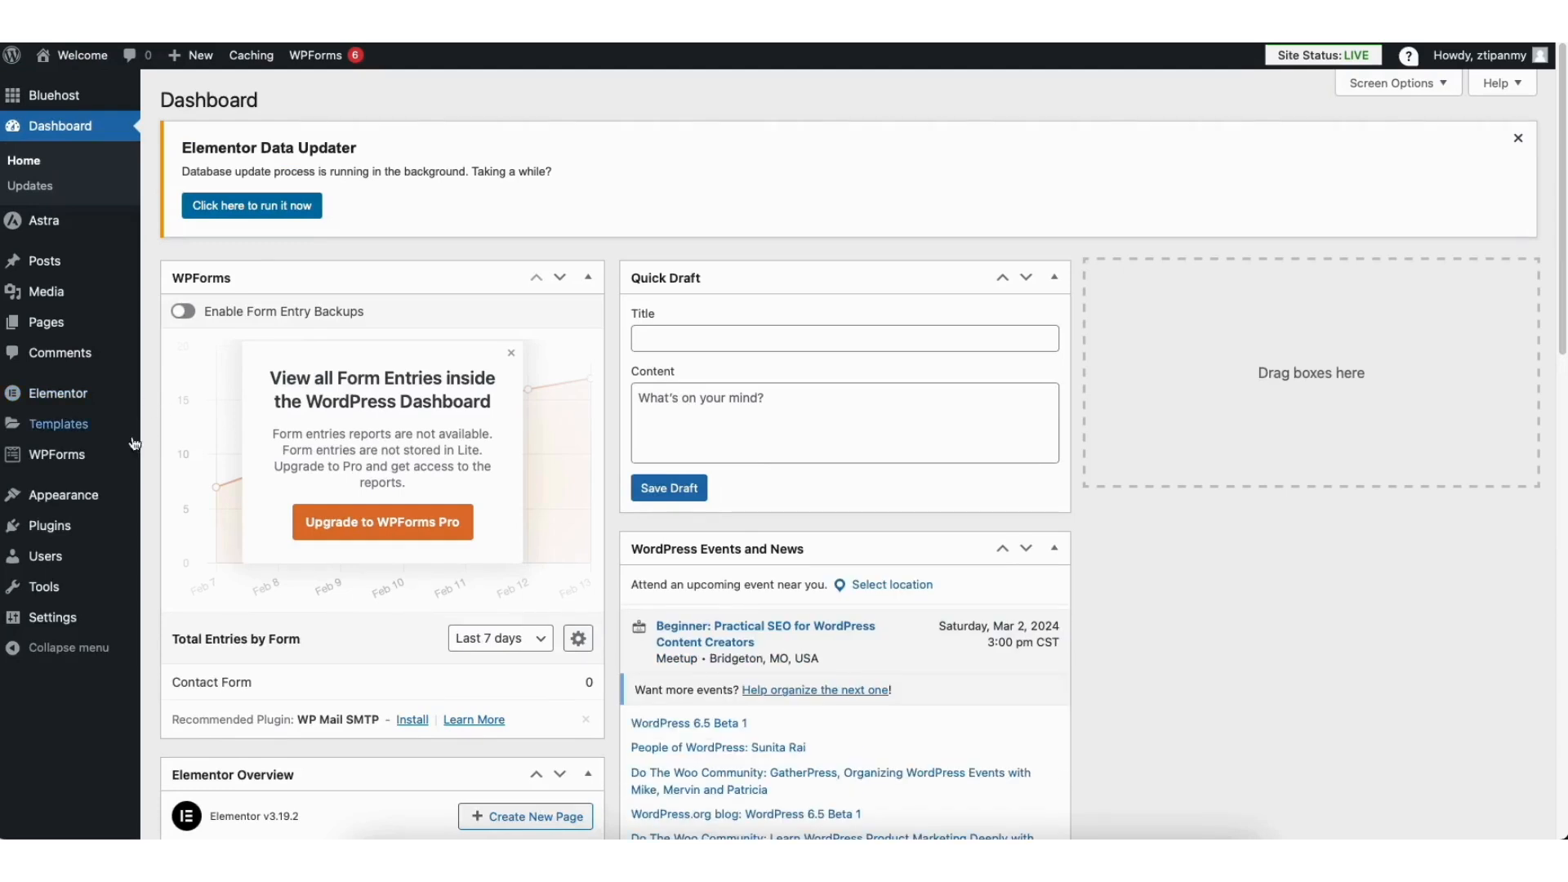
left_click(39, 458)
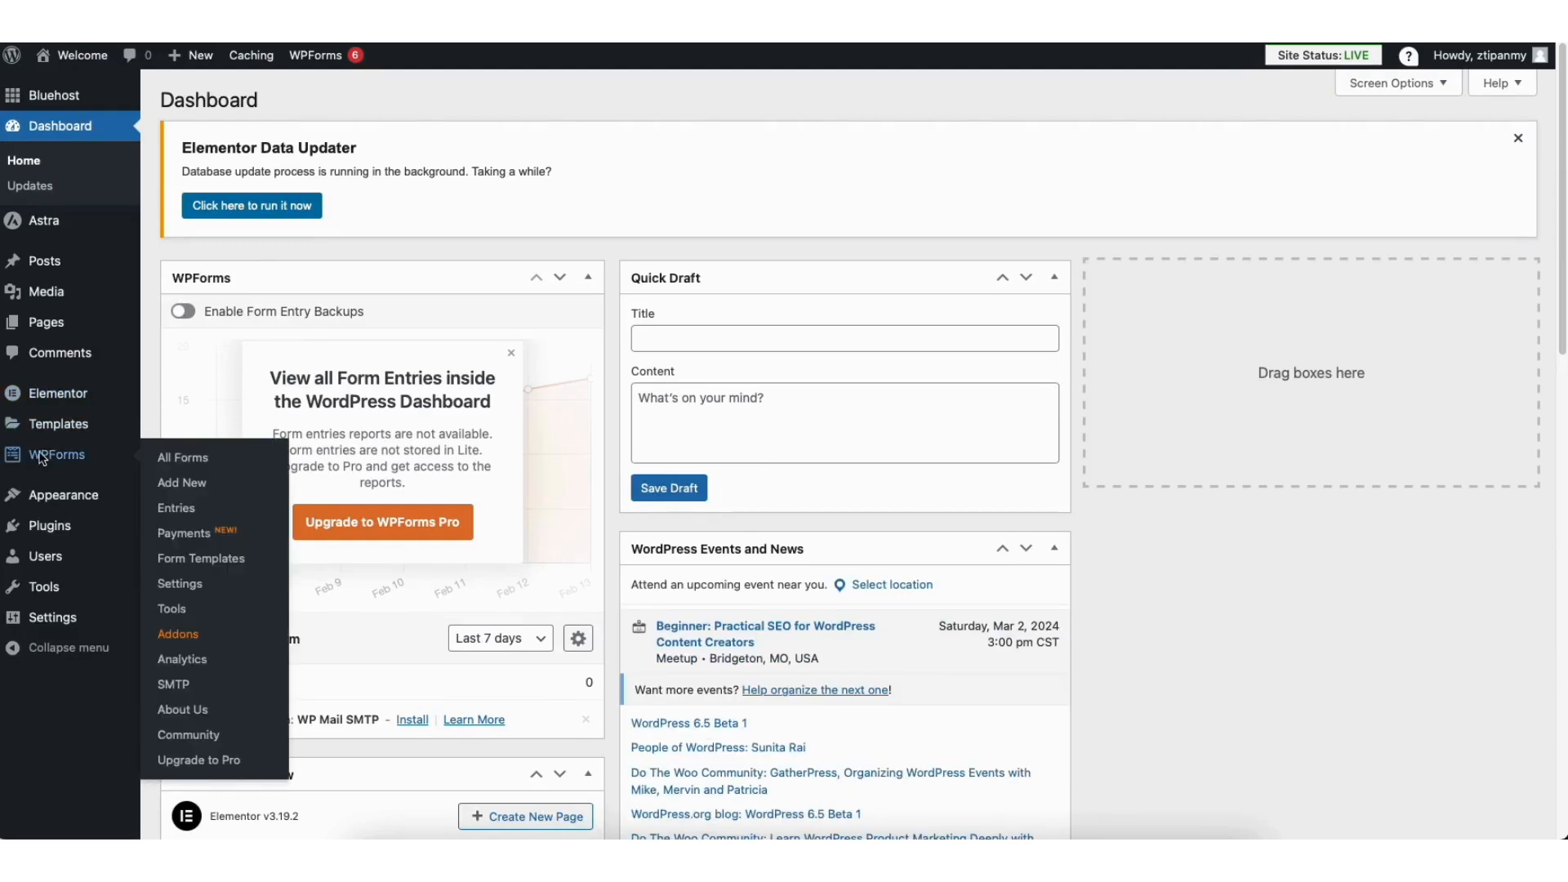
mouse_move(219, 594)
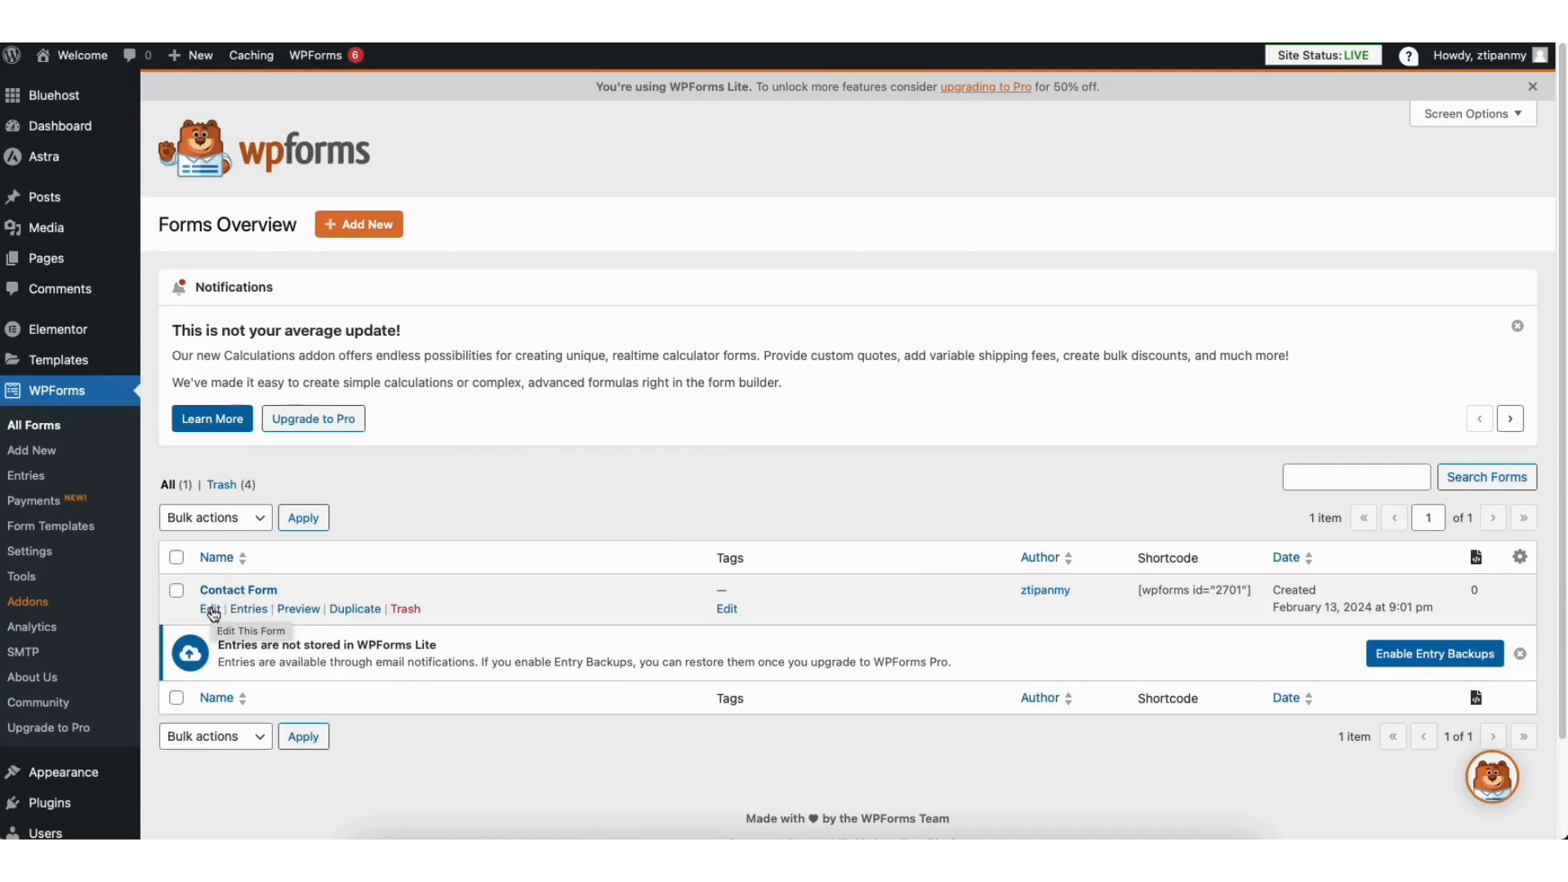
left_click(212, 609)
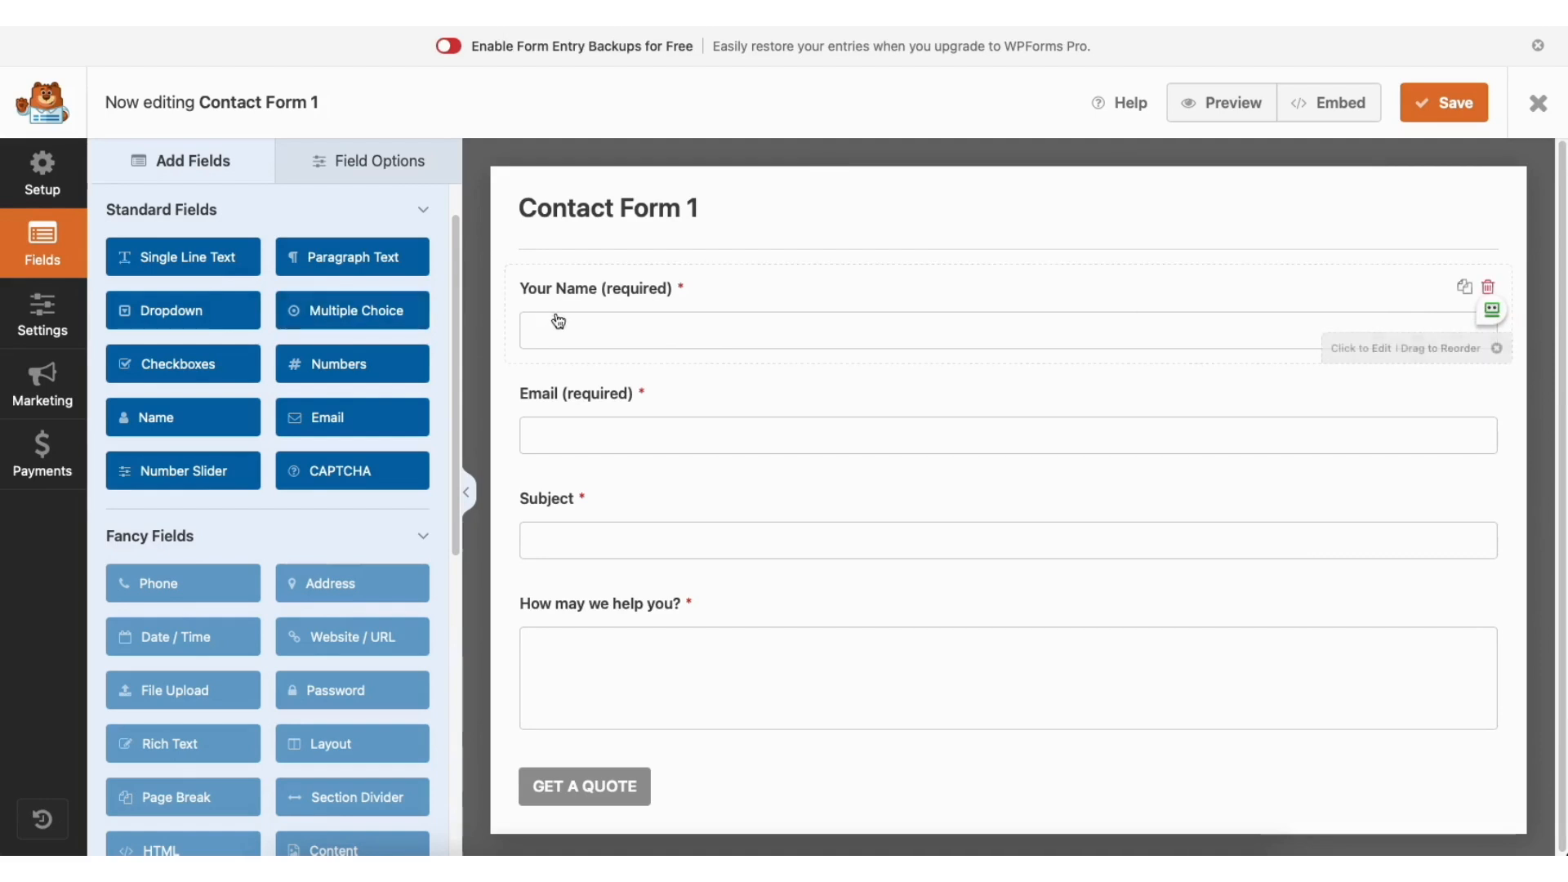
Step: Add a Single Line Text field to the contact form between the name and email fields
mouse_move(572, 287)
left_mouse_down()
mouse_move(590, 417)
mouse_move(578, 291)
left_mouse_up()
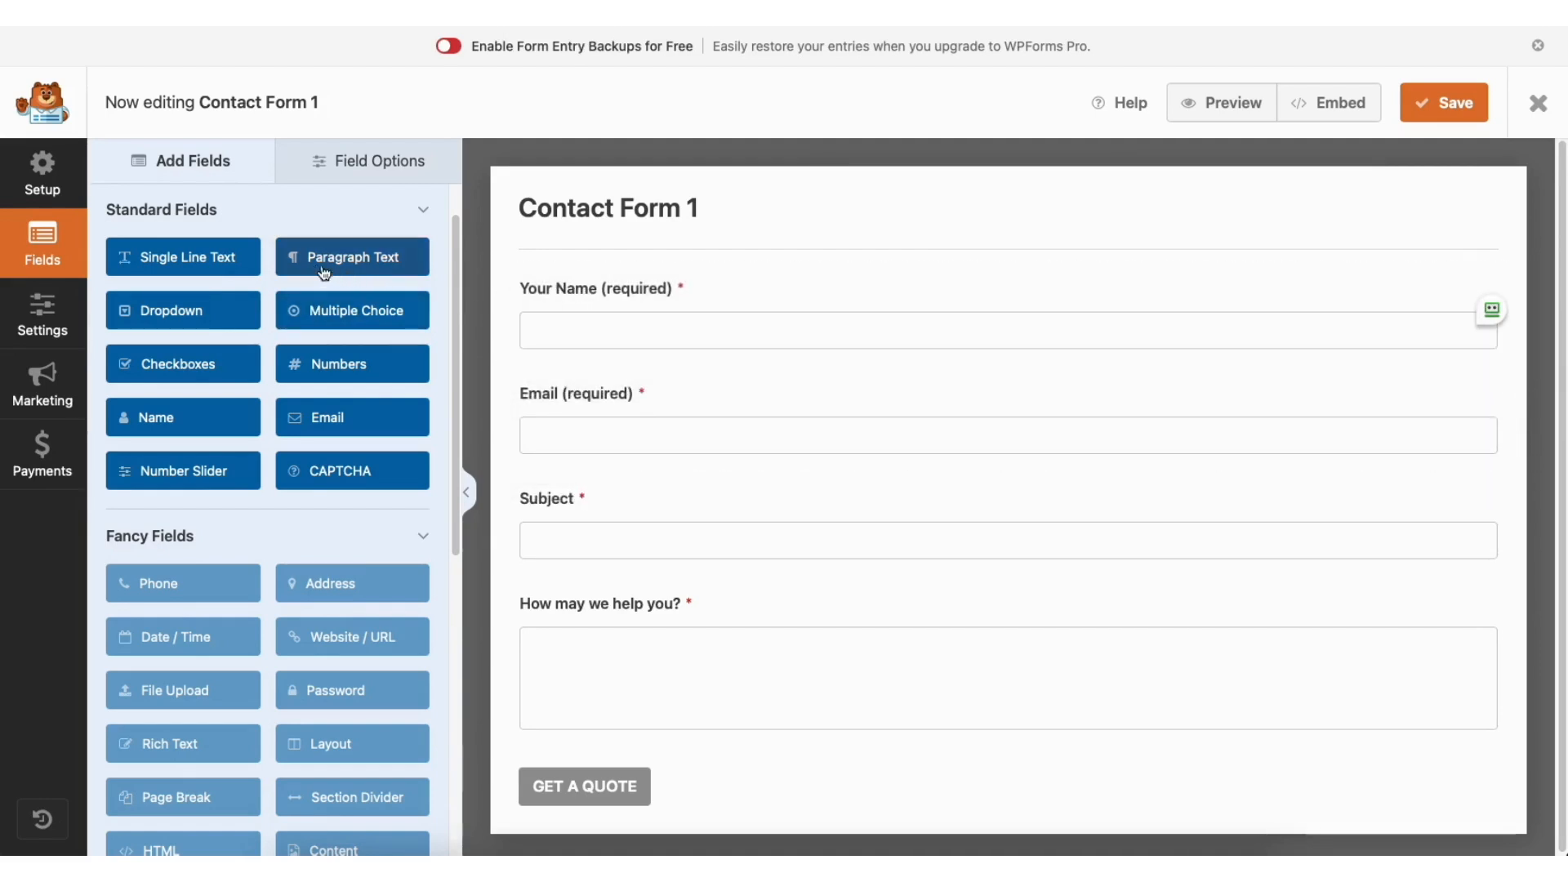
left_click_drag(216, 260, 613, 381)
Step: Examine the Your Name field's label, format, required setting and advanced field size options in the contact form
left_click(374, 161)
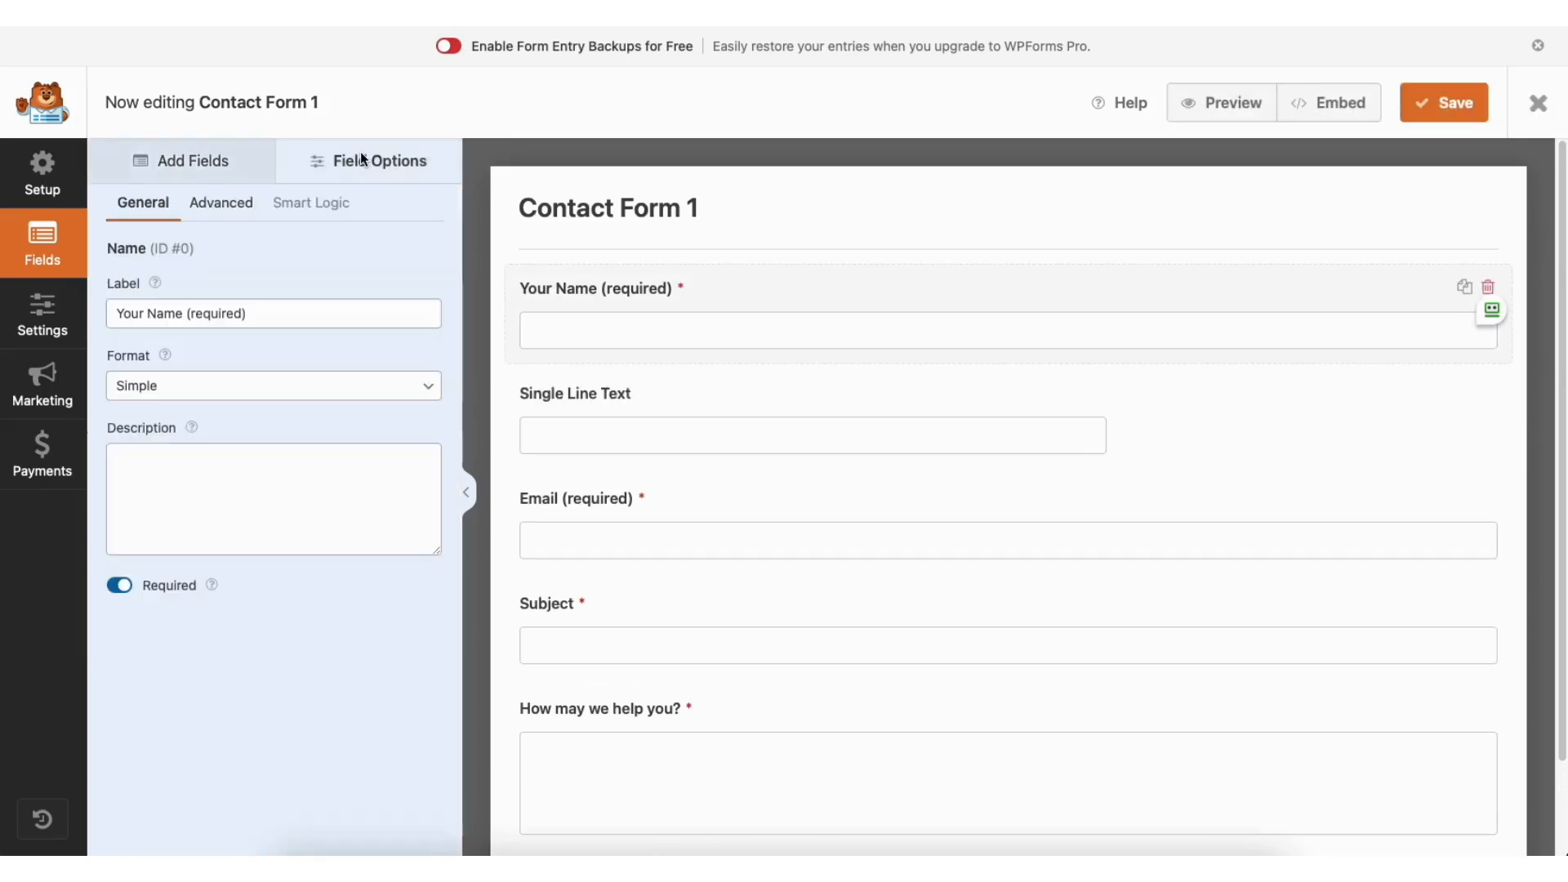
left_click(243, 313)
left_click(185, 314)
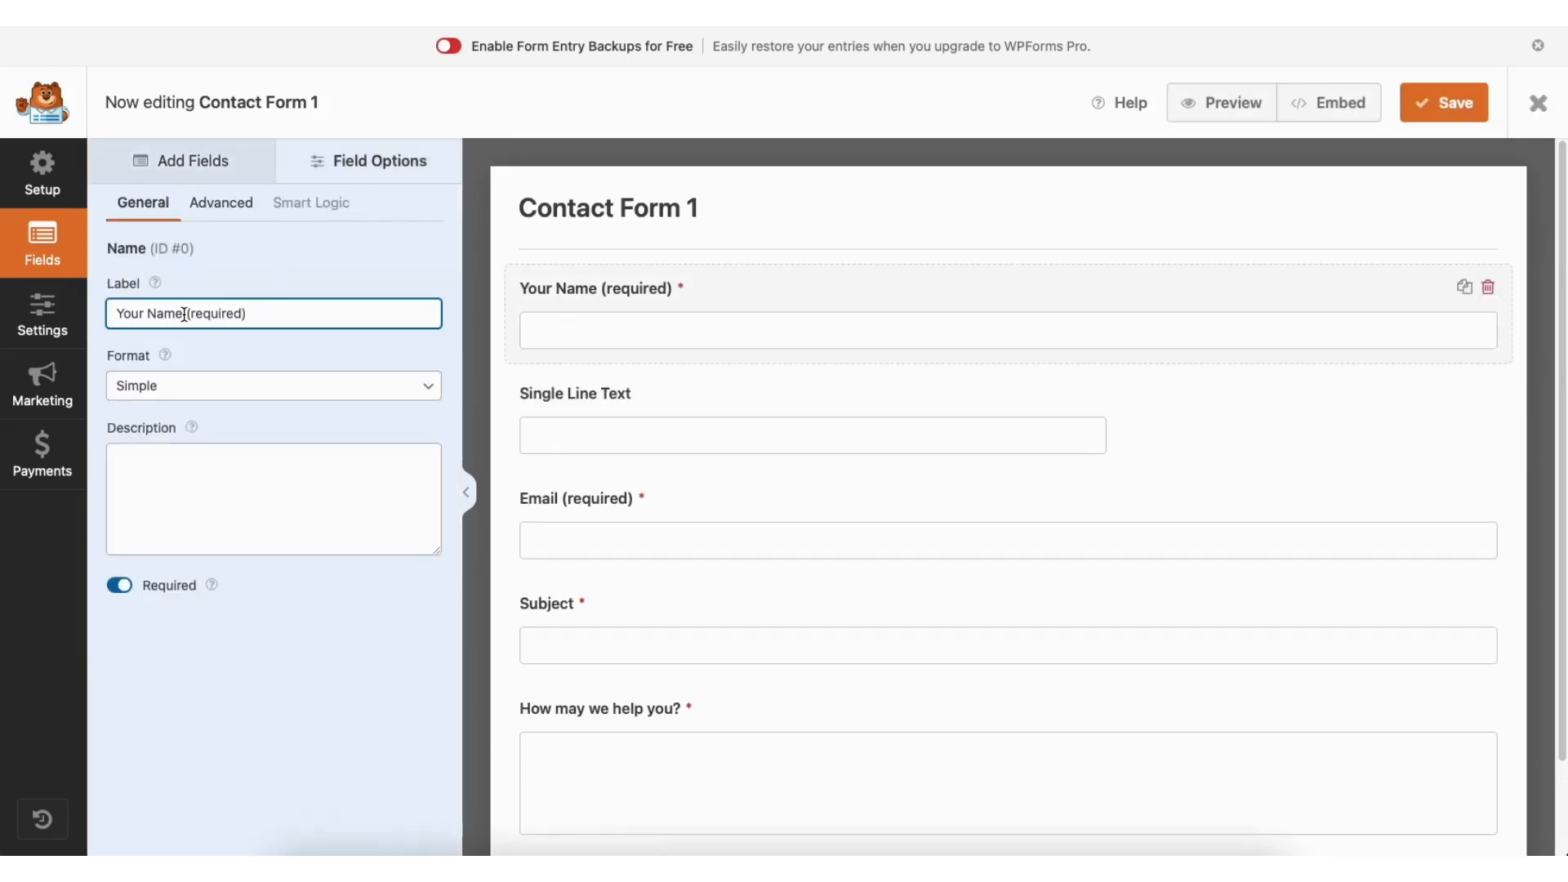
left_click(121, 587)
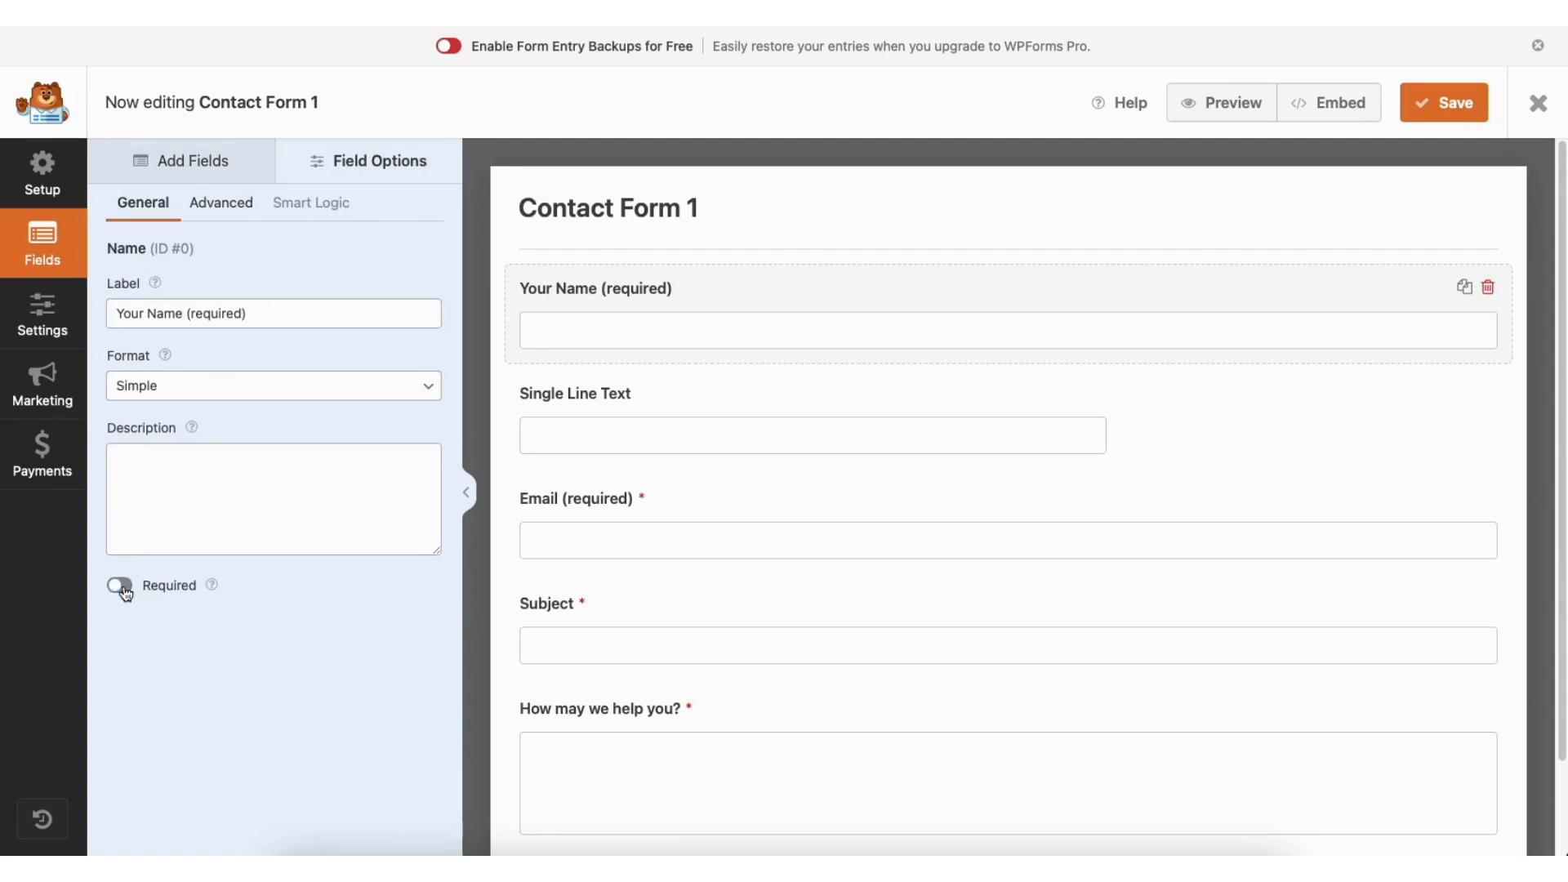
left_click(123, 588)
left_click(242, 209)
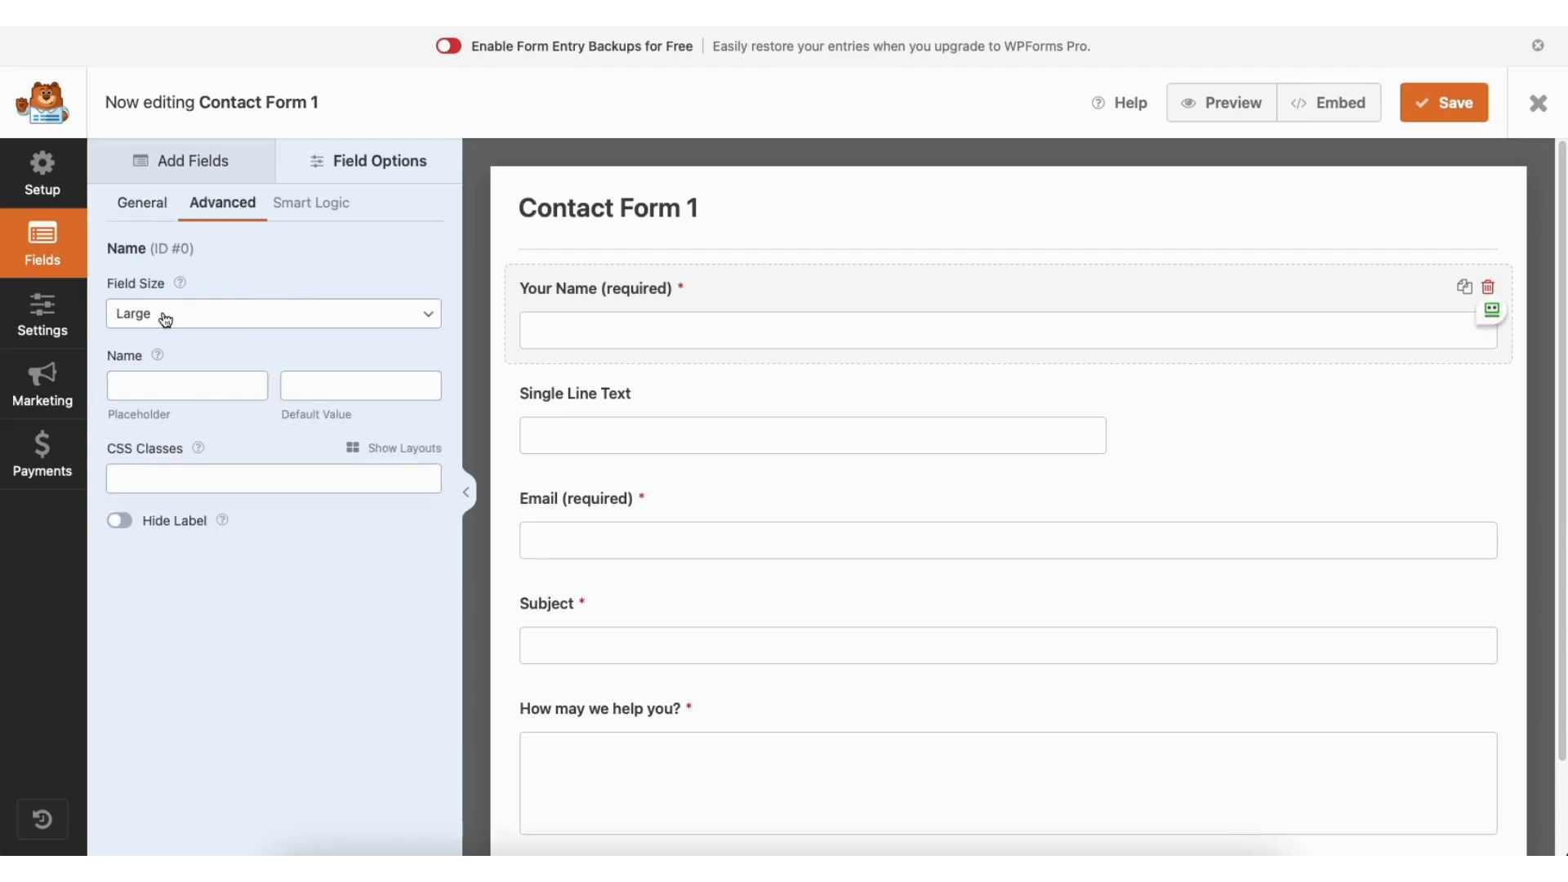
left_click(219, 318)
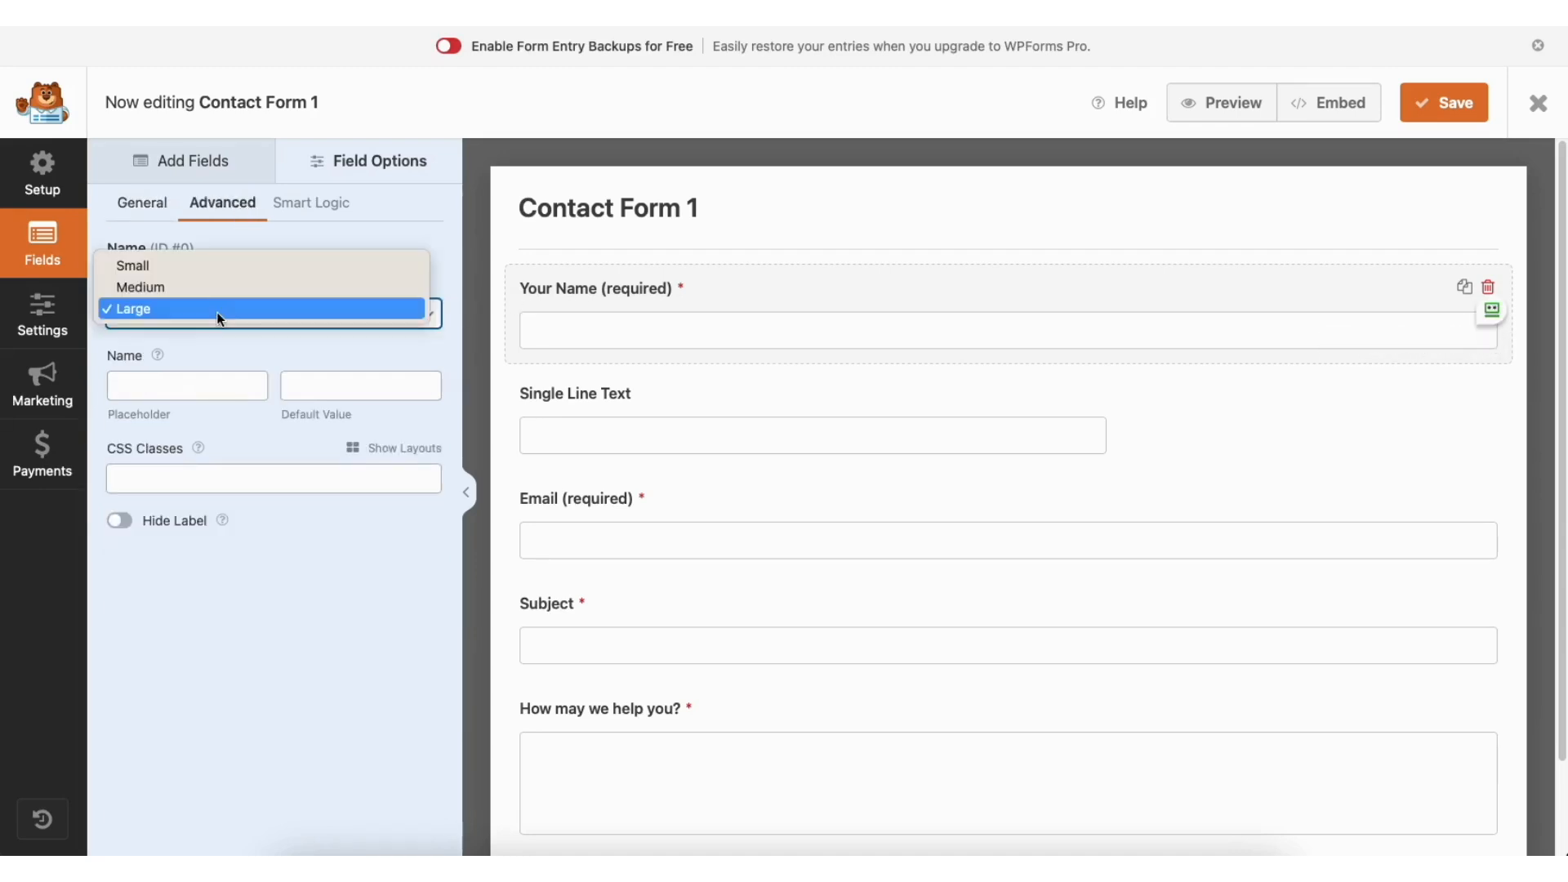
left_click(216, 304)
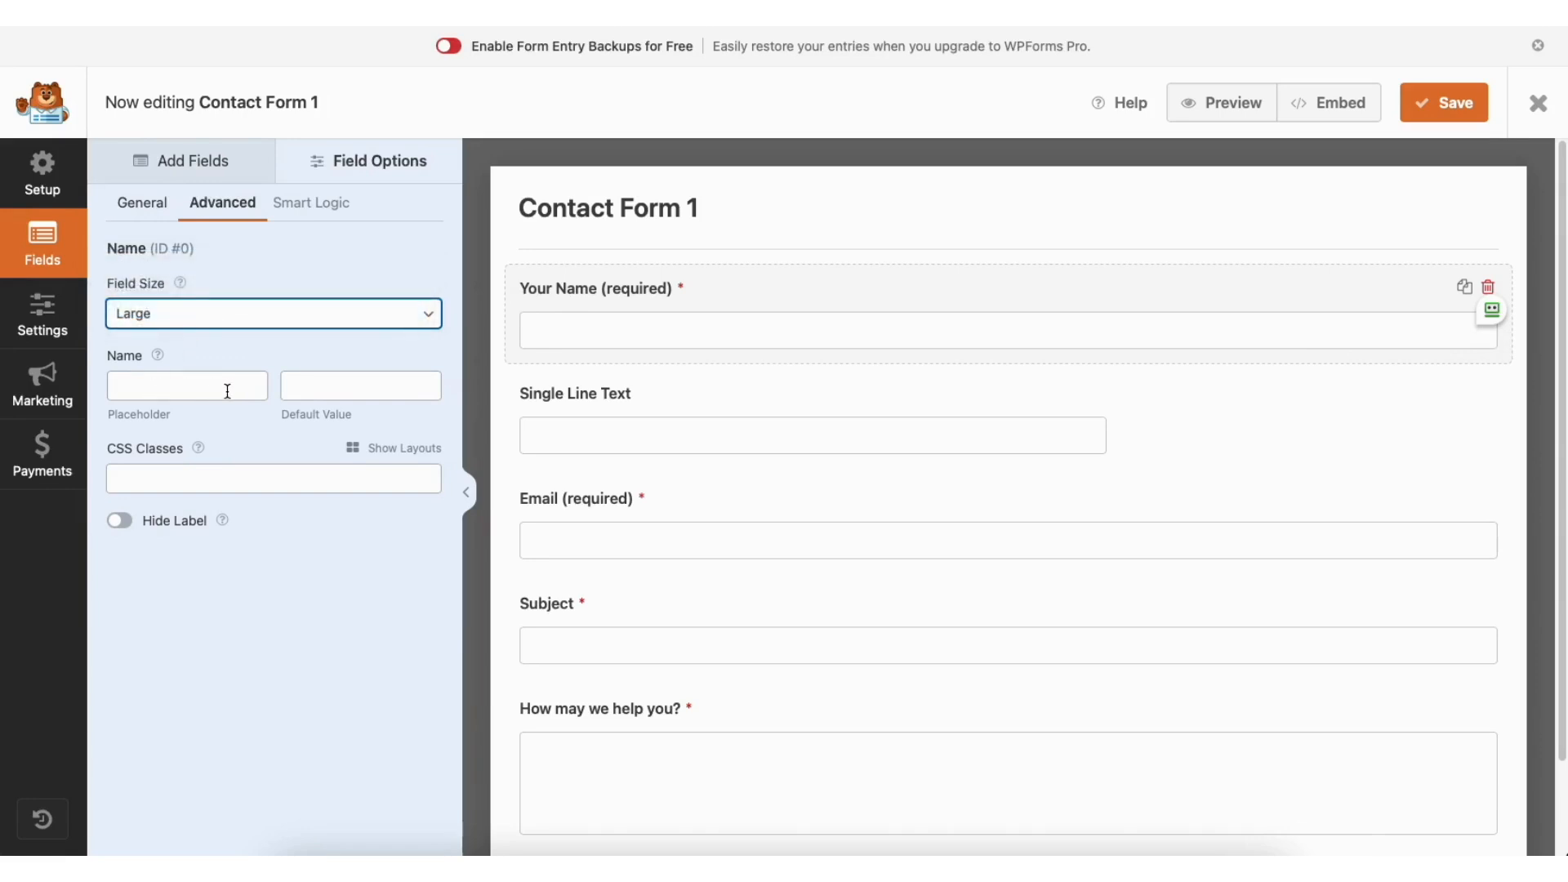
Step: Examine the contact form's general, spam protection, notification and confirmation settings
left_click(49, 313)
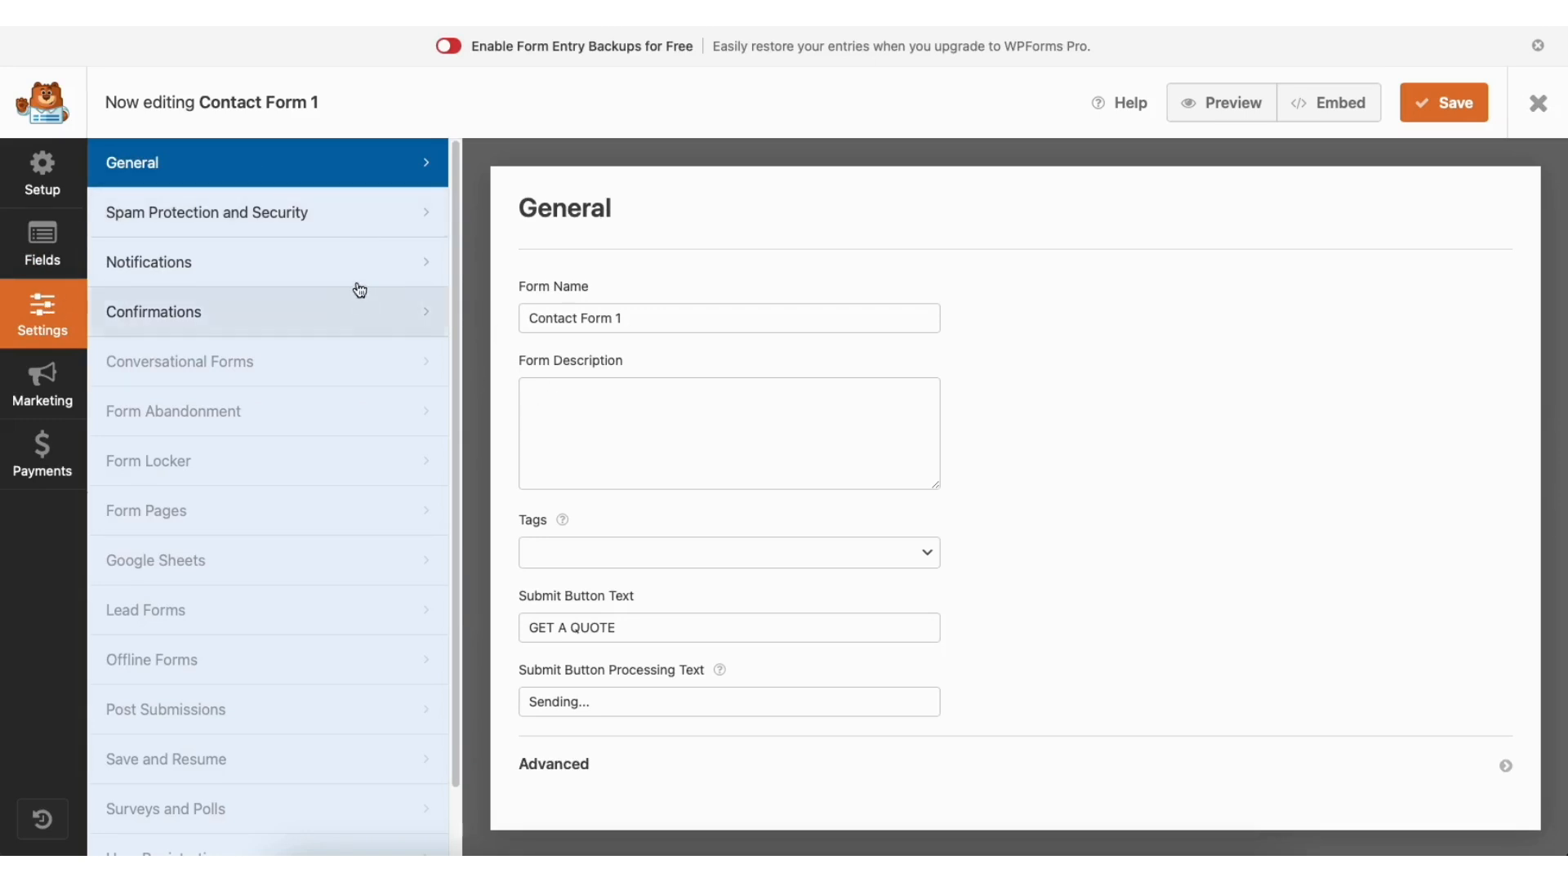
left_click(326, 216)
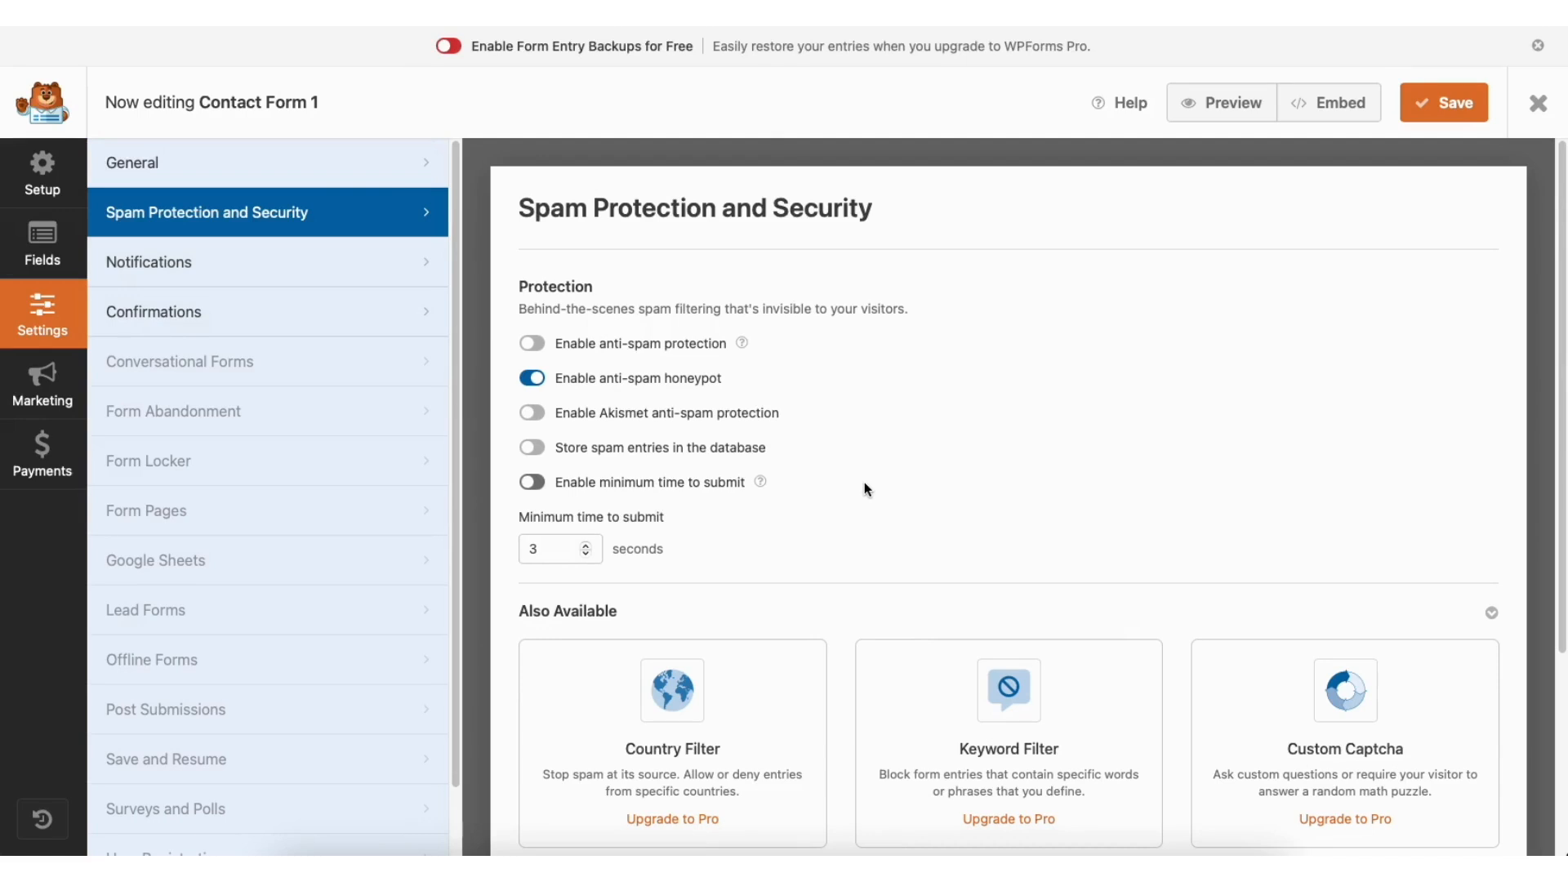
left_click(300, 267)
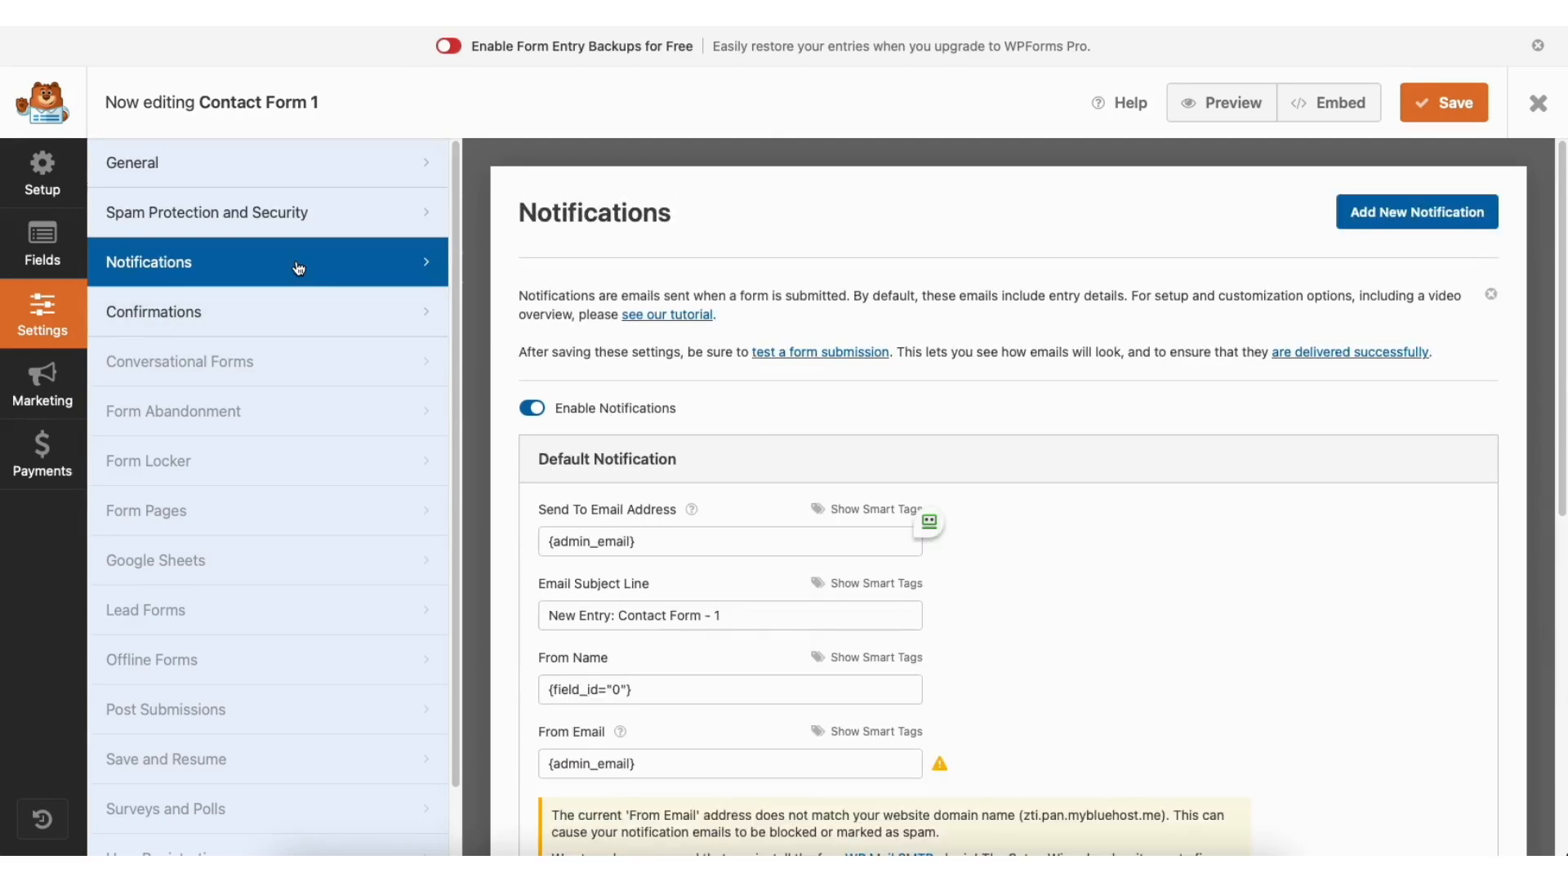
left_click_drag(1554, 277, 1555, 438)
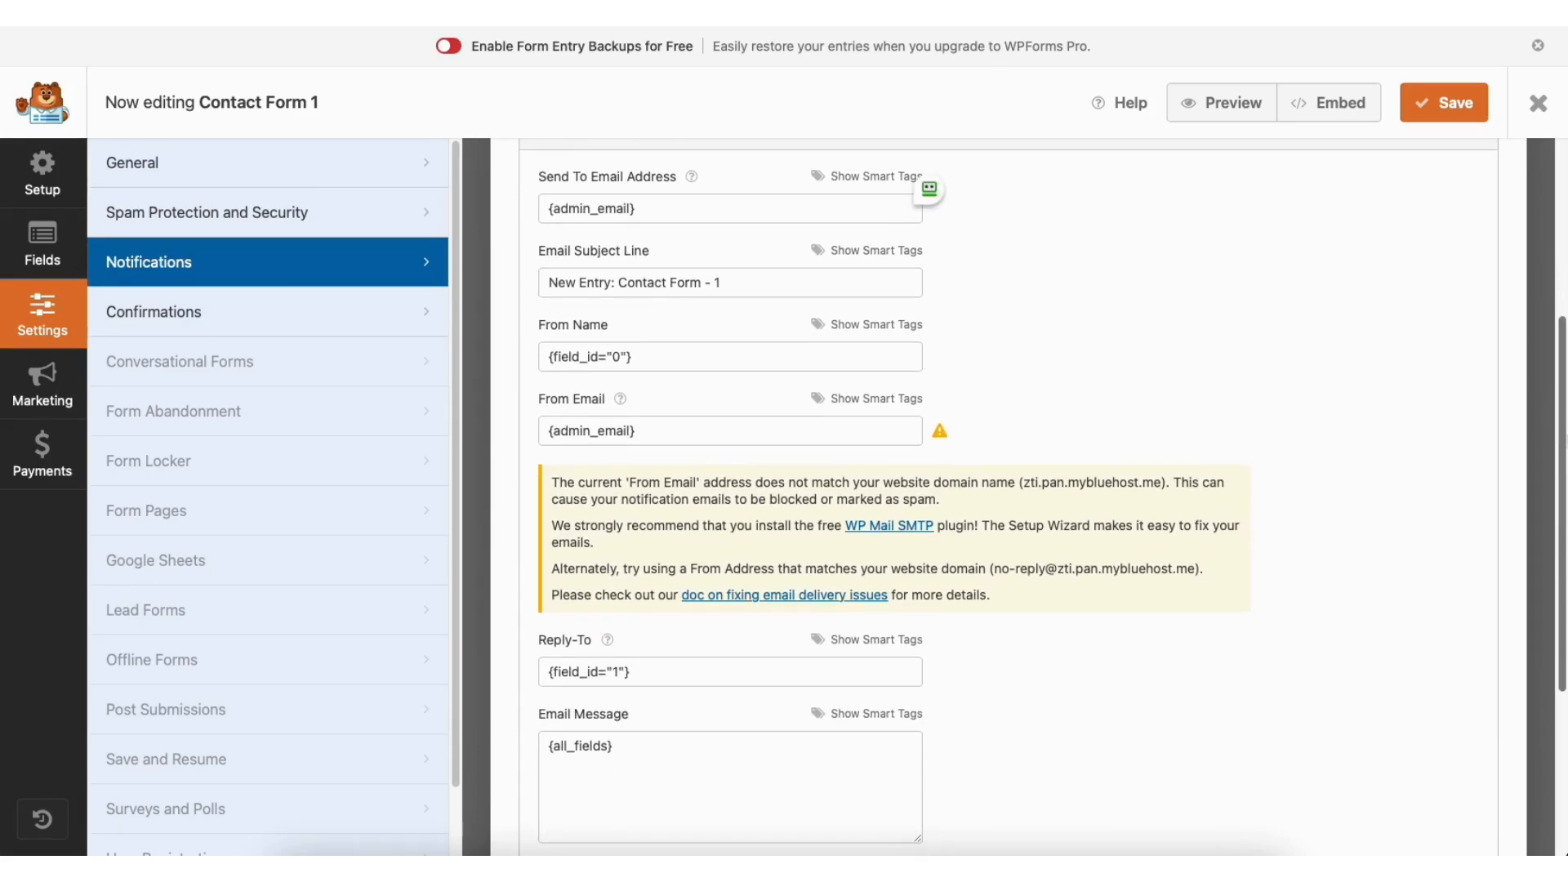
left_click(301, 312)
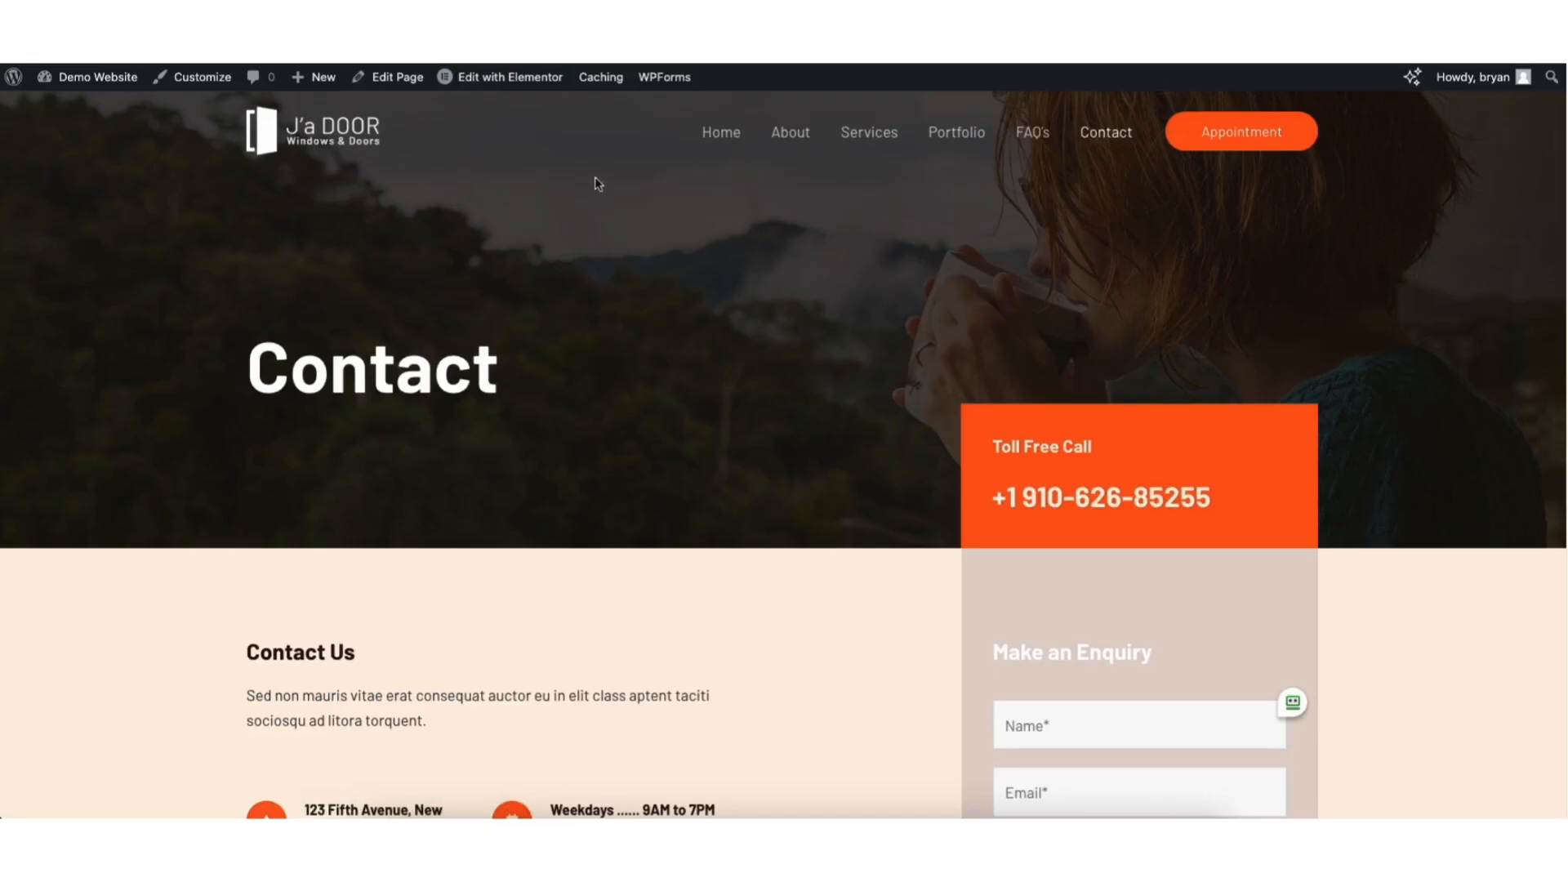
Step: Open the website's Contact page in Elementor and set its Google Maps widget to zoom 12 and height 505 px
mouse_move(486, 84)
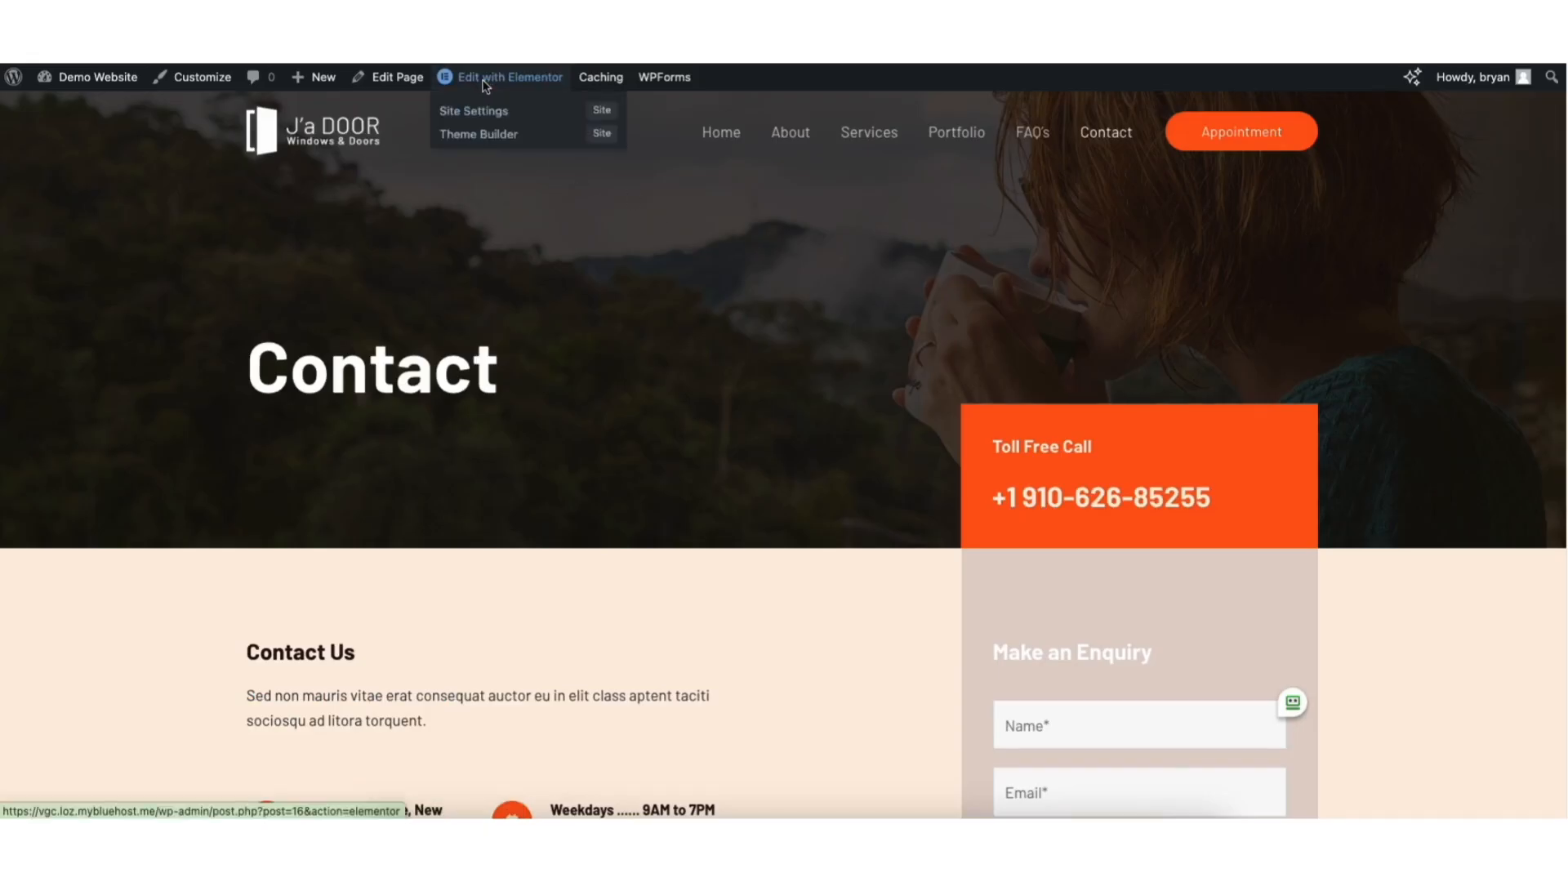
left_click(486, 84)
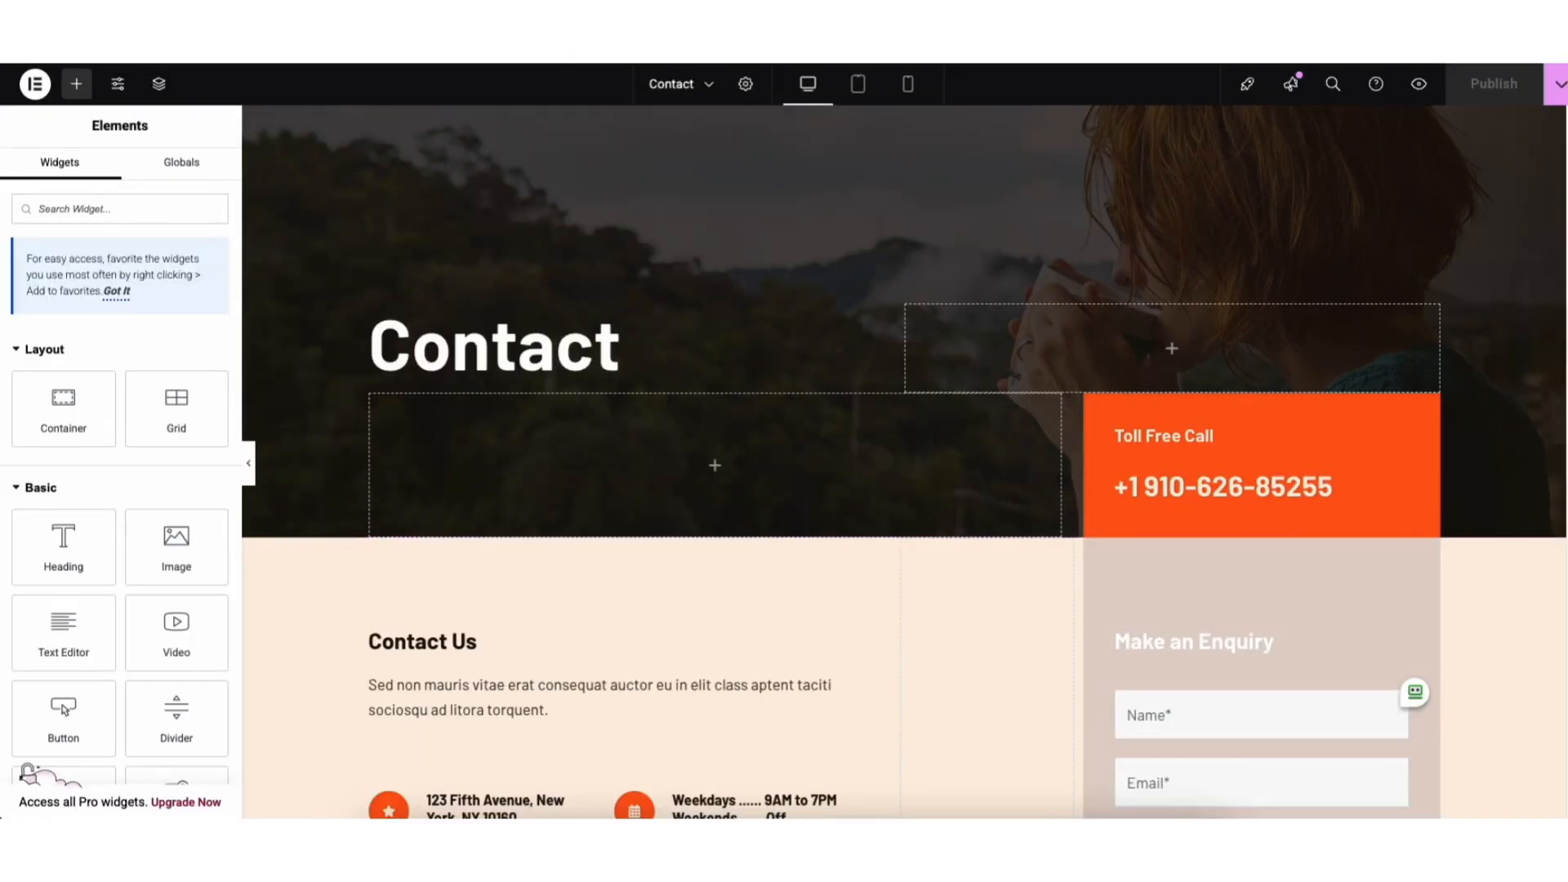
scroll(1033, 476, "down", 12)
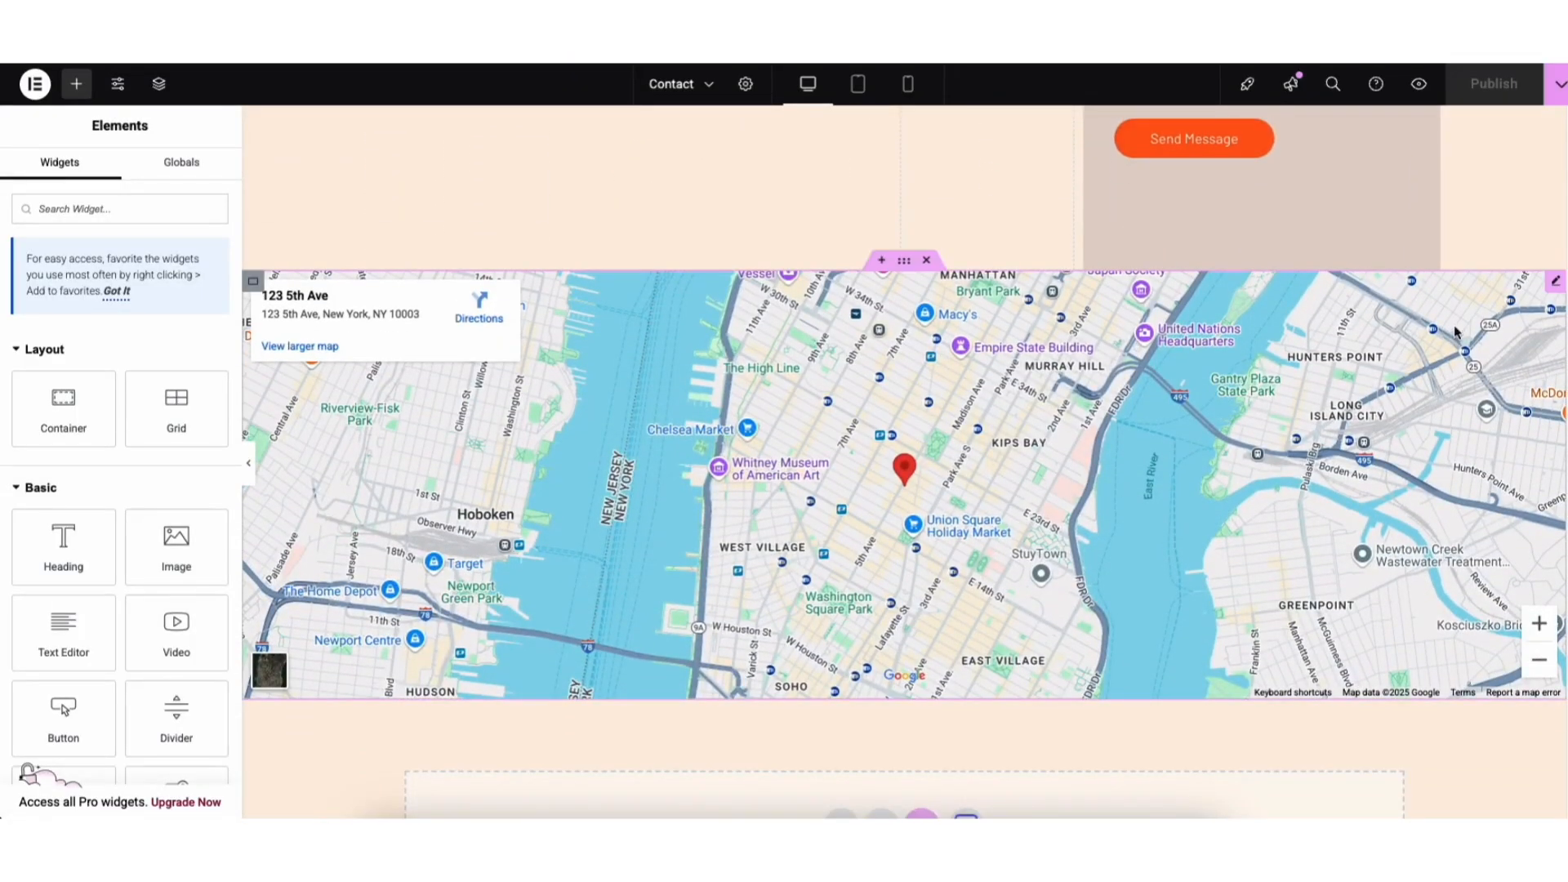
left_click(1554, 284)
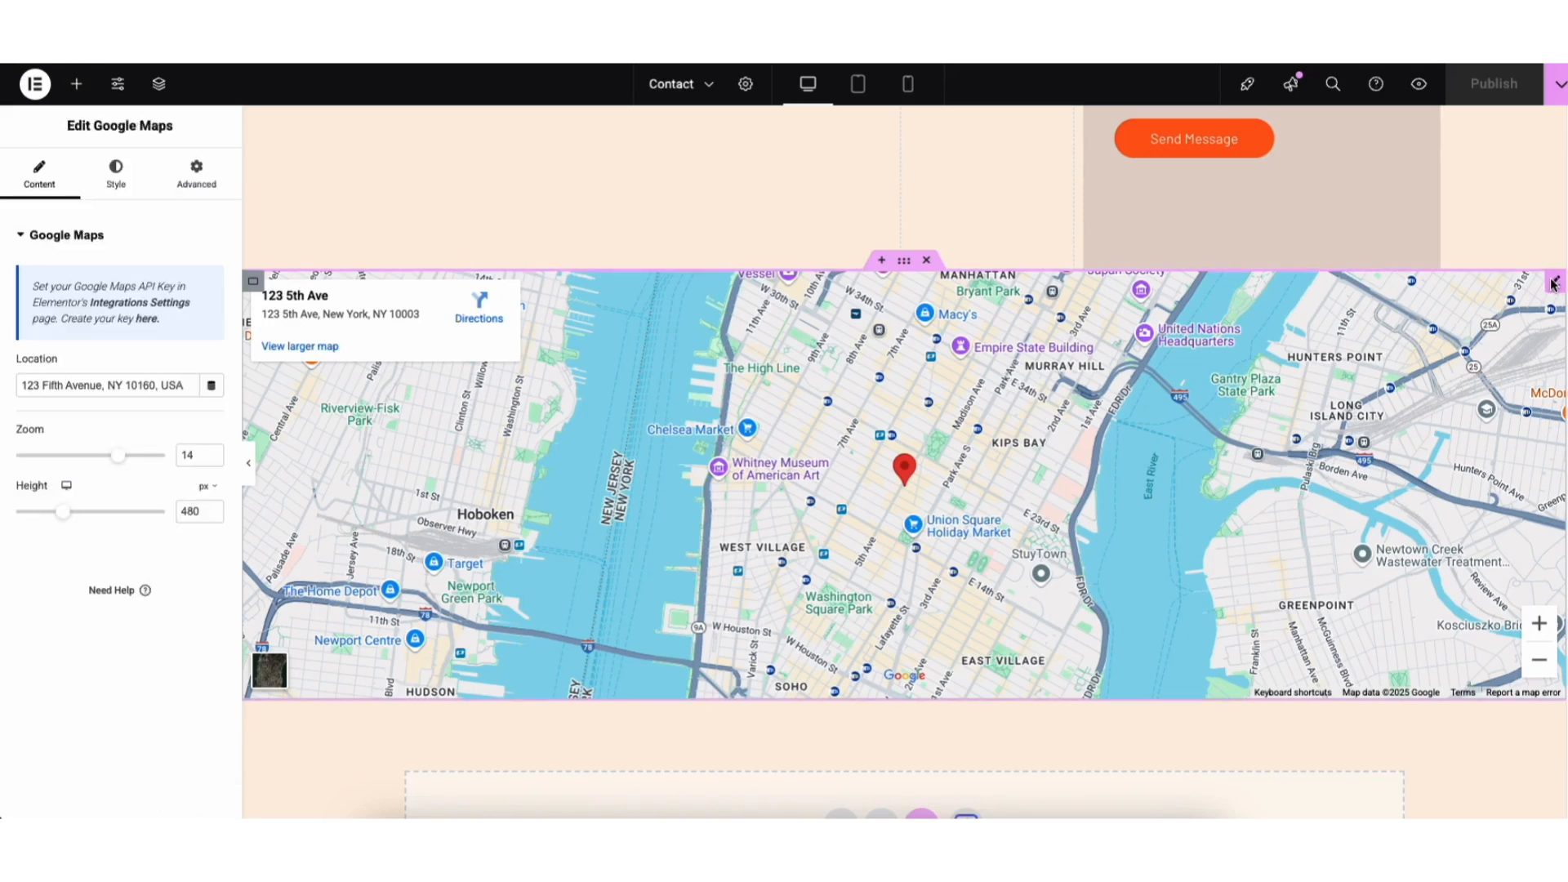
left_click_drag(22, 387, 105, 458)
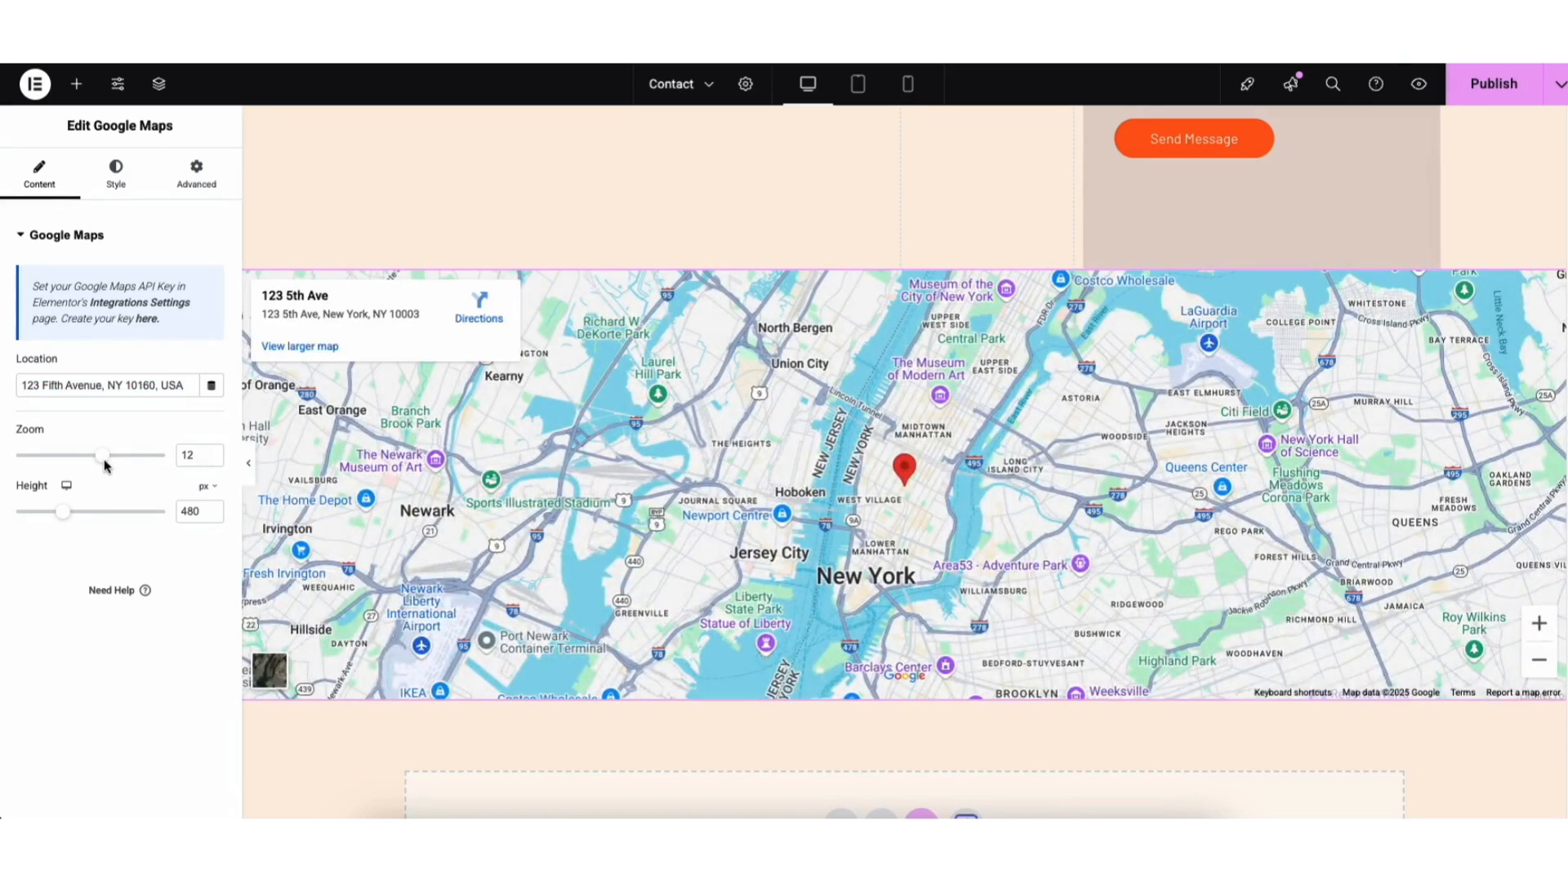
left_click_drag(62, 511, 64, 512)
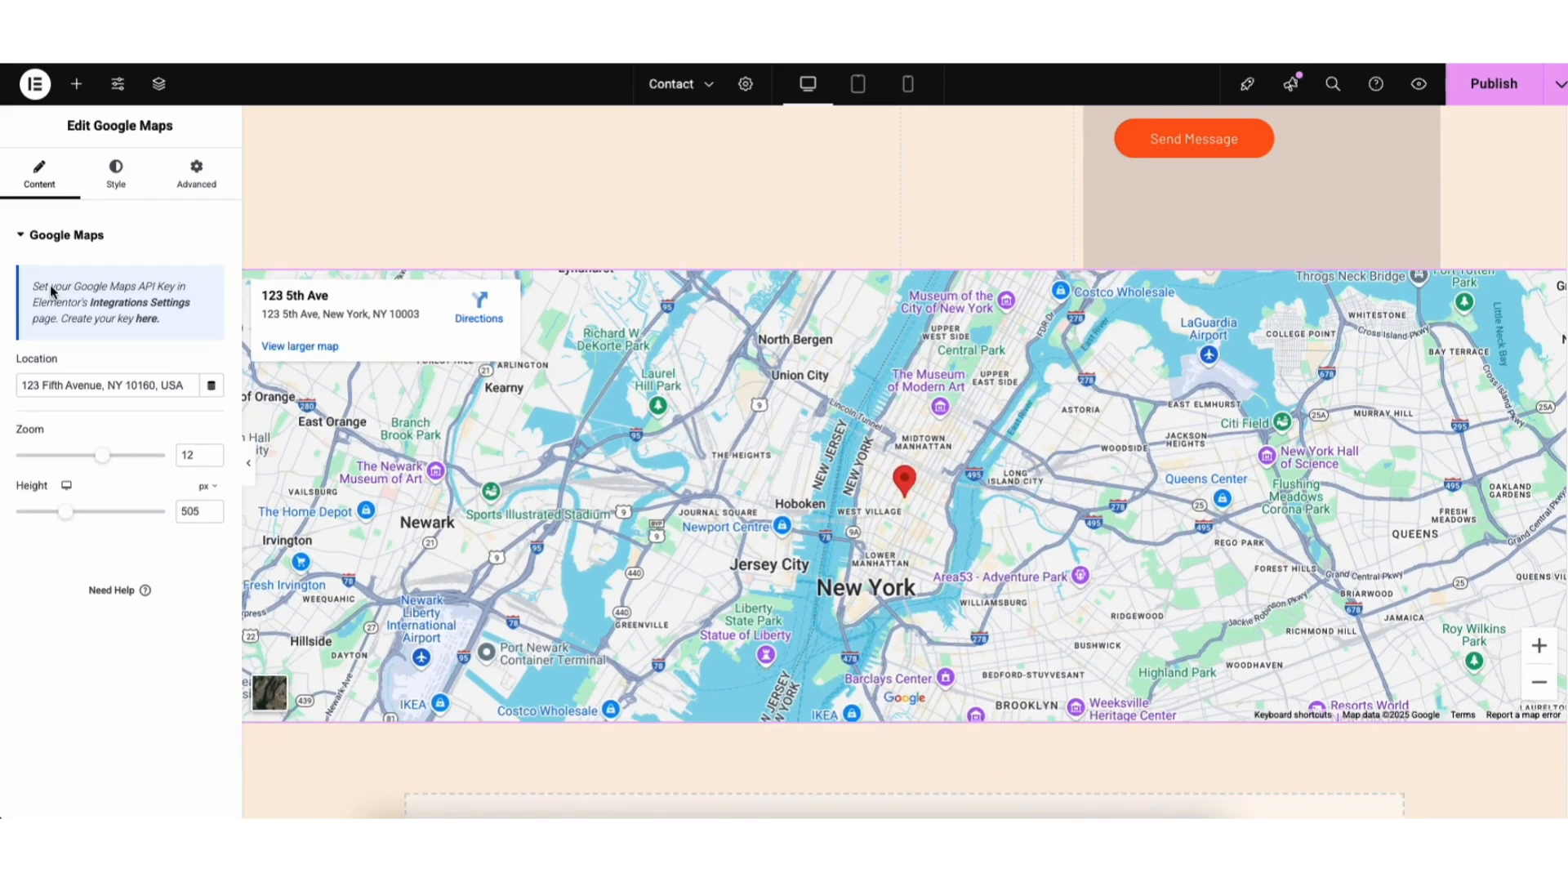
Step: From the Google Maps API key guide, start a Google Cloud project named Demo1, and open Elementor's Integrations Settings from the map widget
left_click(146, 319)
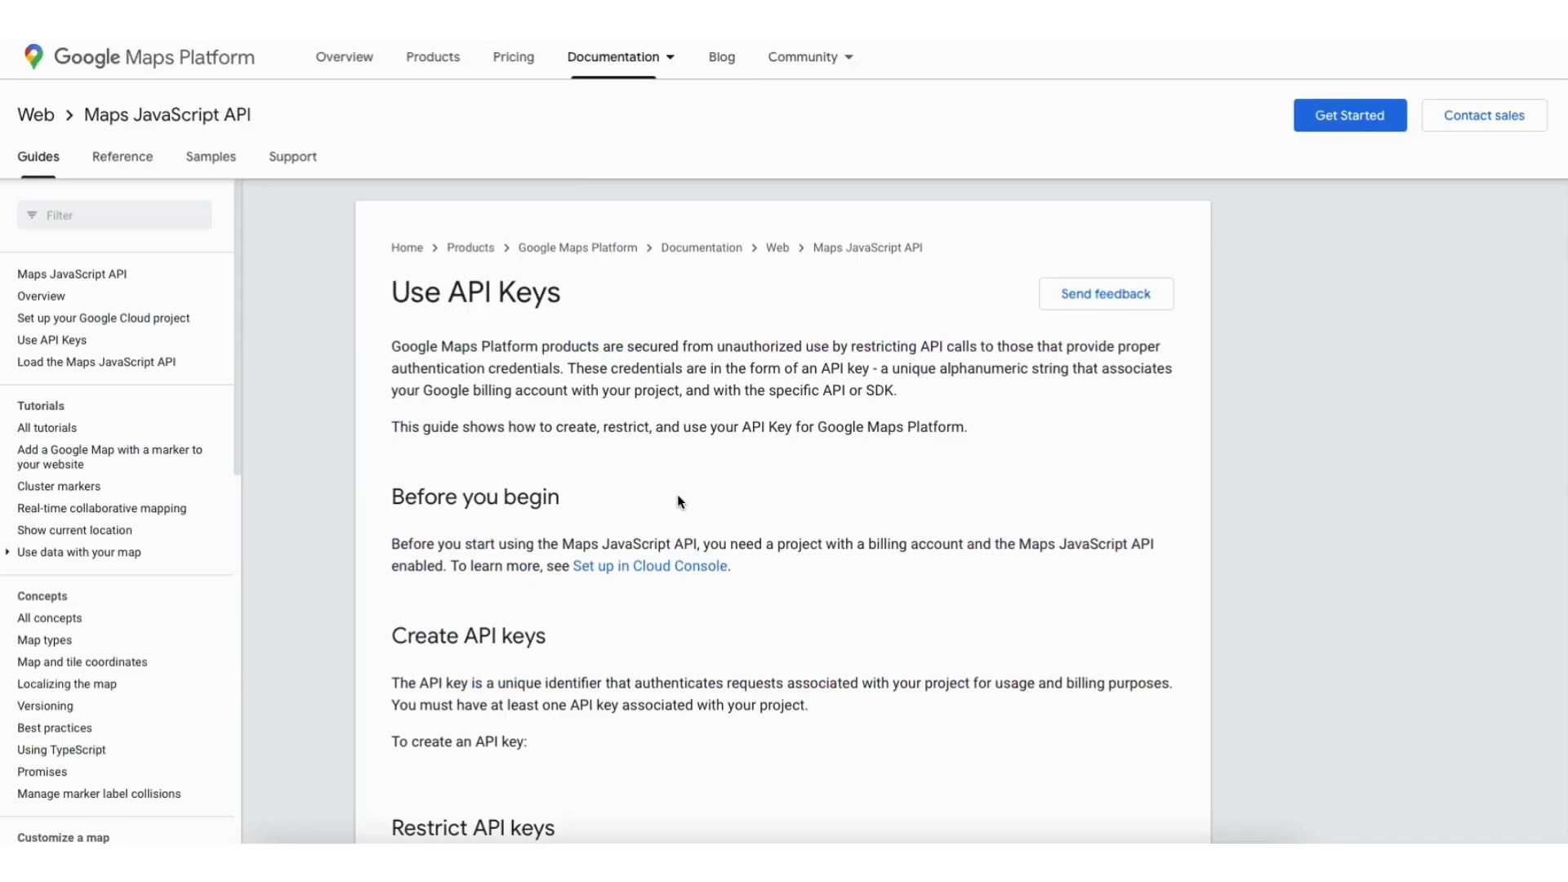
scroll(678, 501, "down", 7)
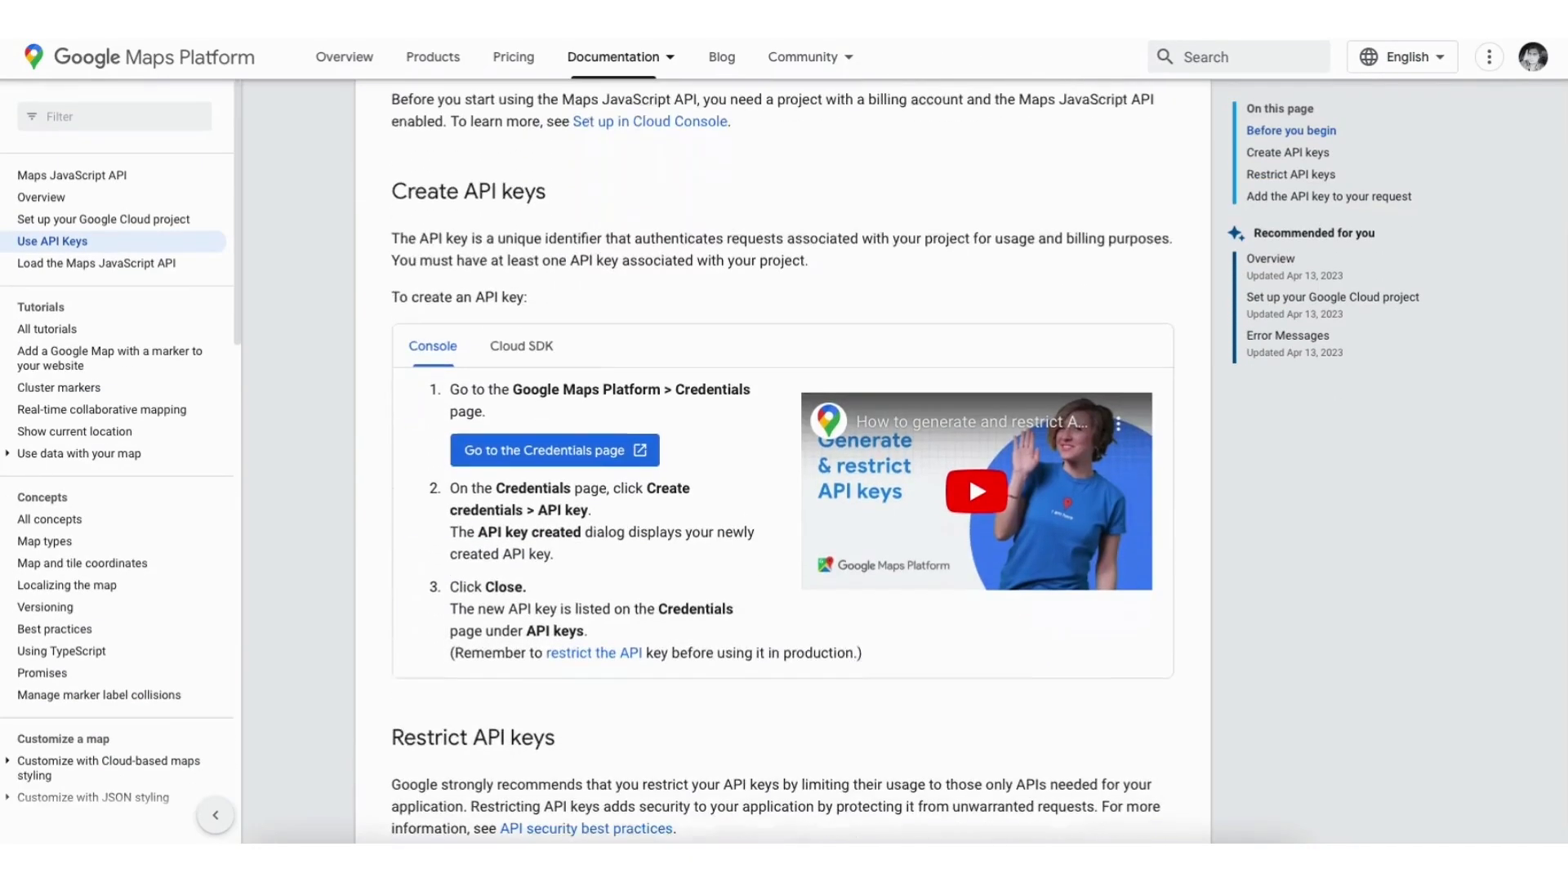
left_click(518, 336)
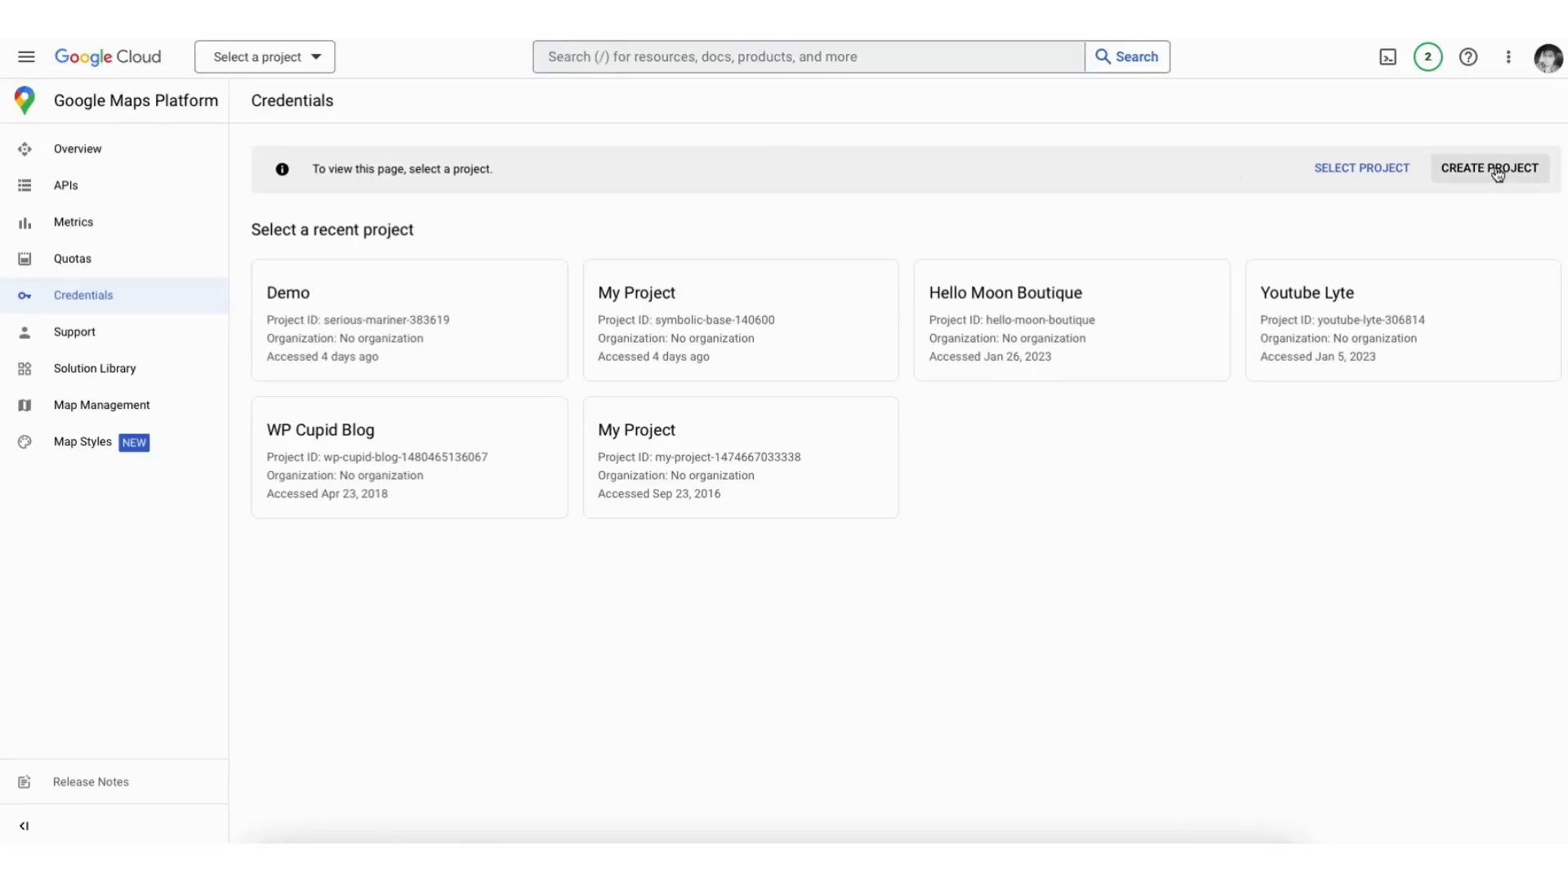
left_click(1495, 167)
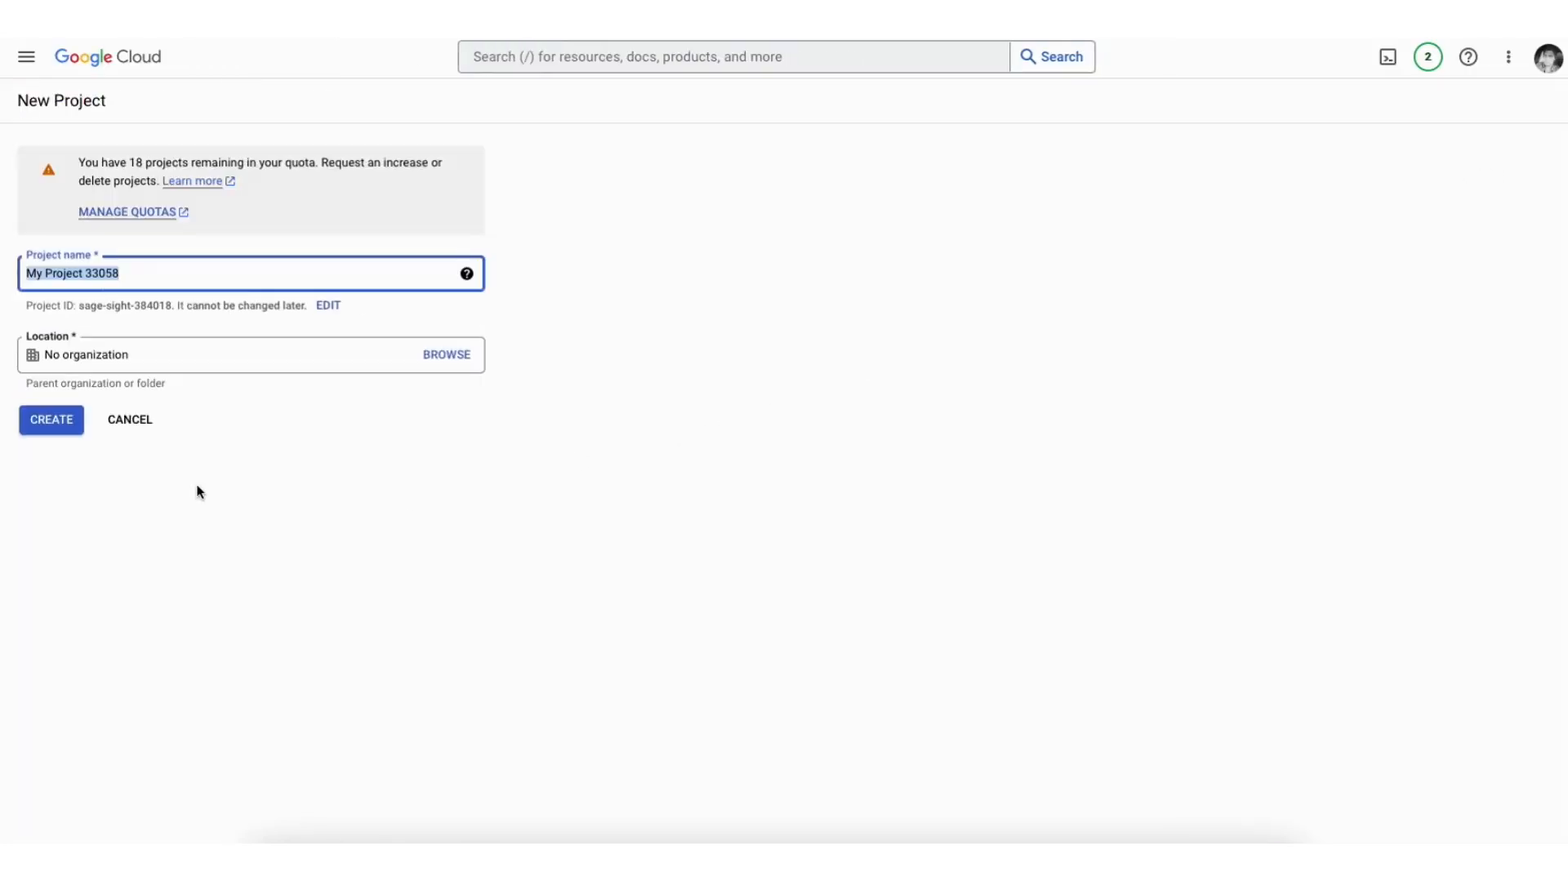
type("Demo1")
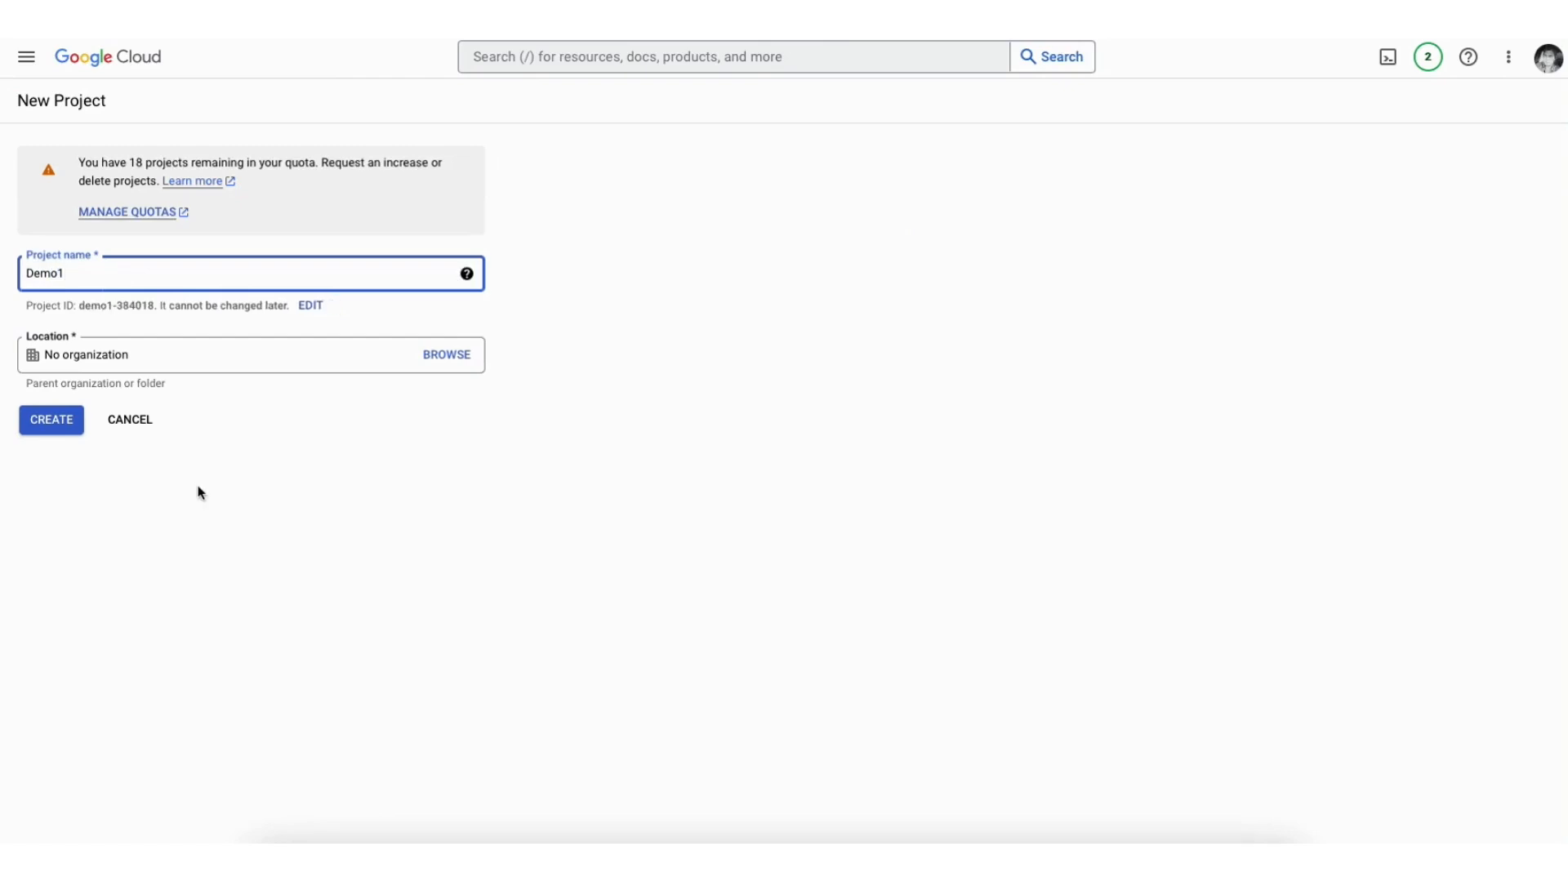
left_click(190, 357)
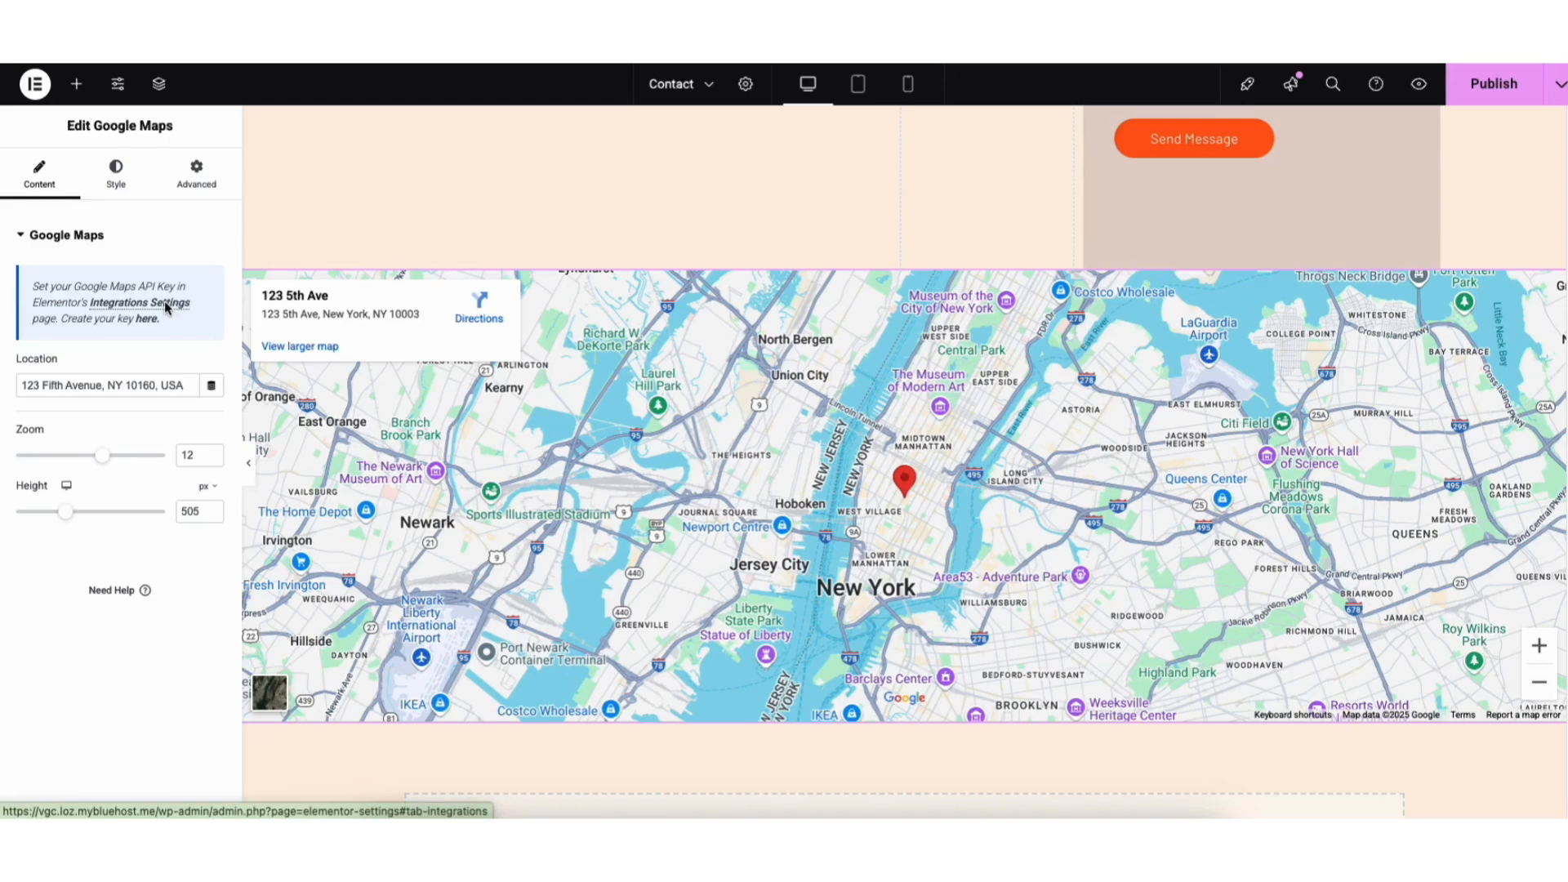
left_click(166, 307)
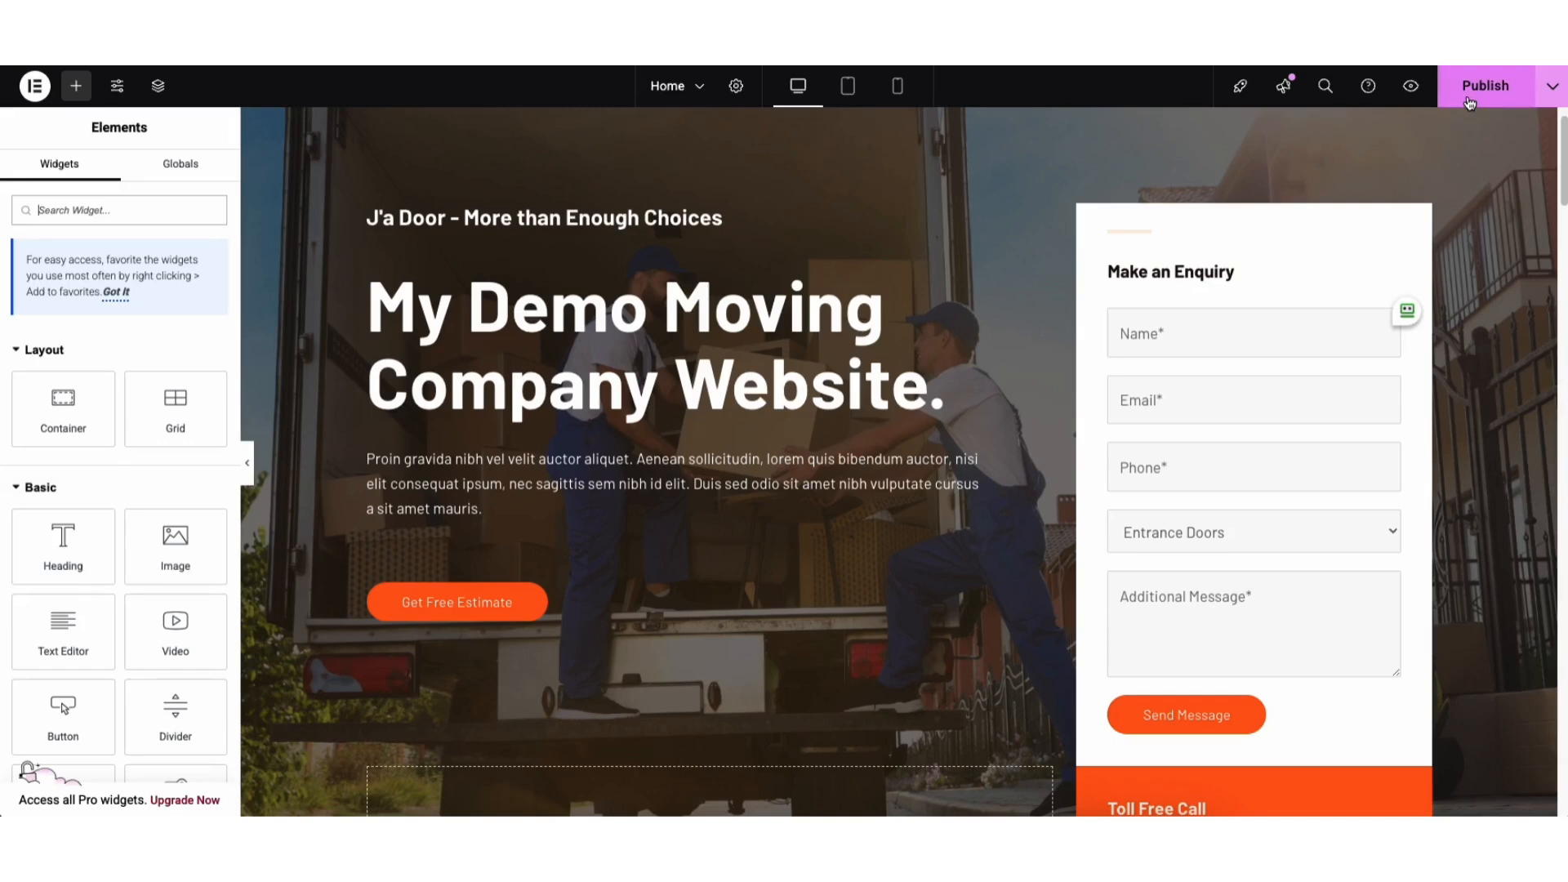
Step: Check the home page's save options and preview its layout in tablet and mobile sizes before returning to desktop
left_click(1548, 99)
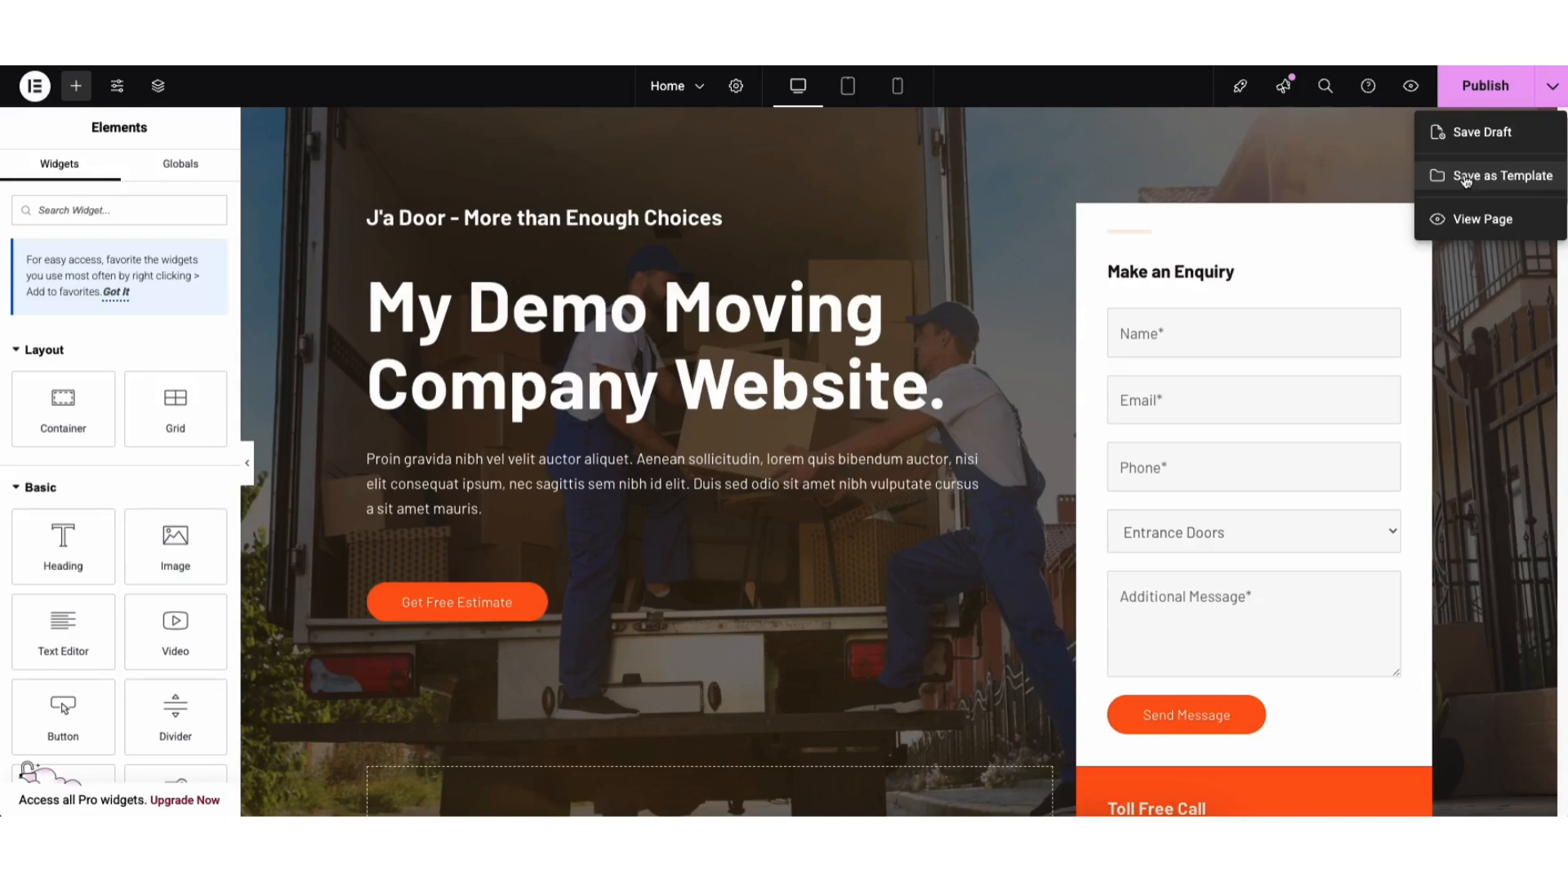
left_click(1379, 168)
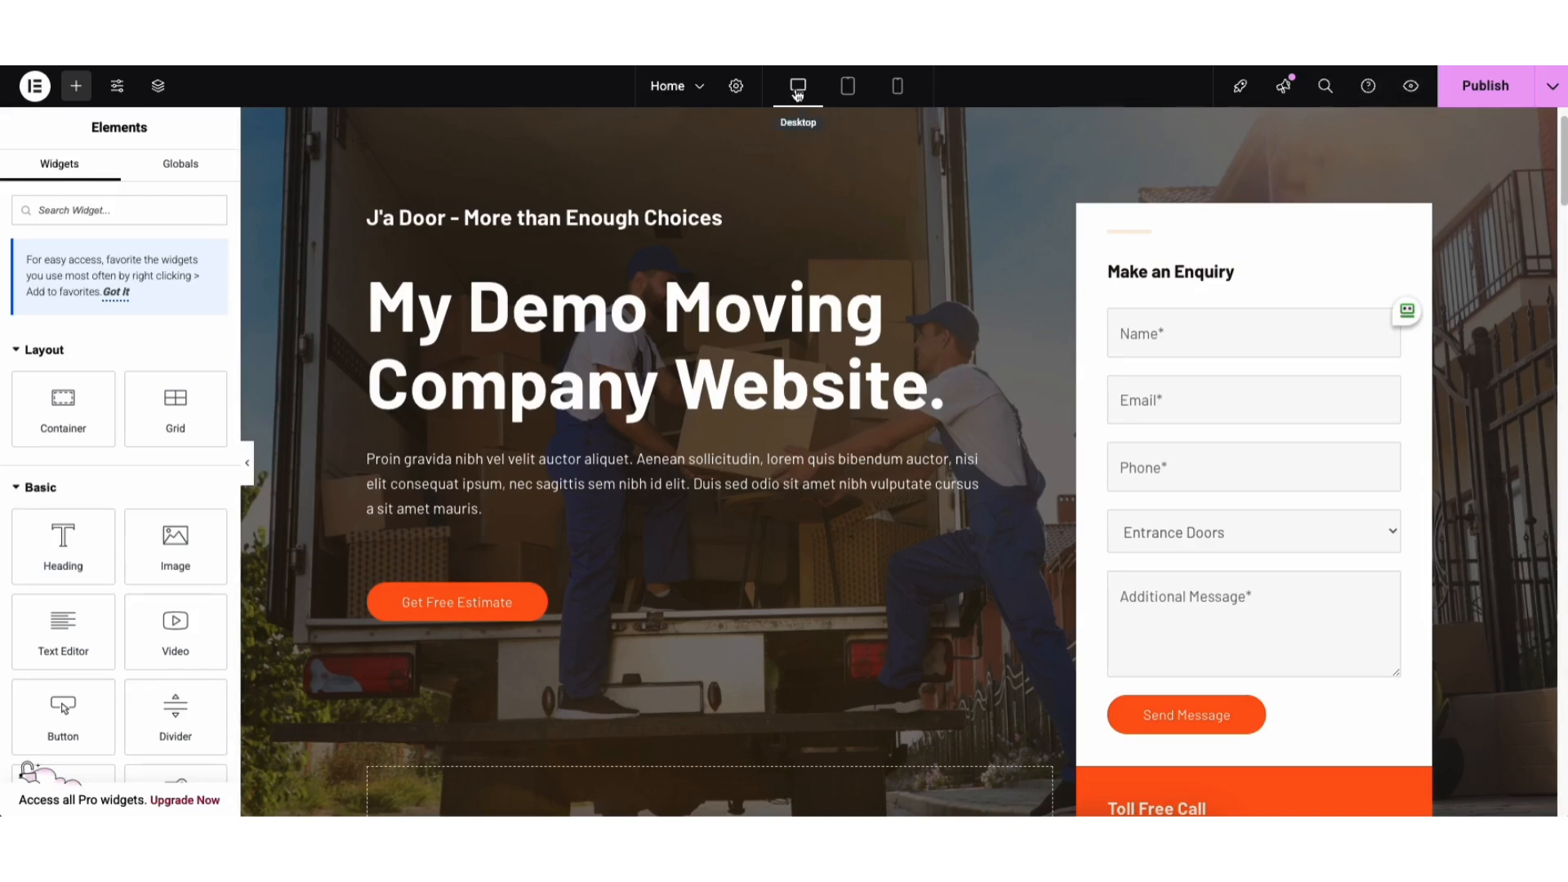
left_click(848, 88)
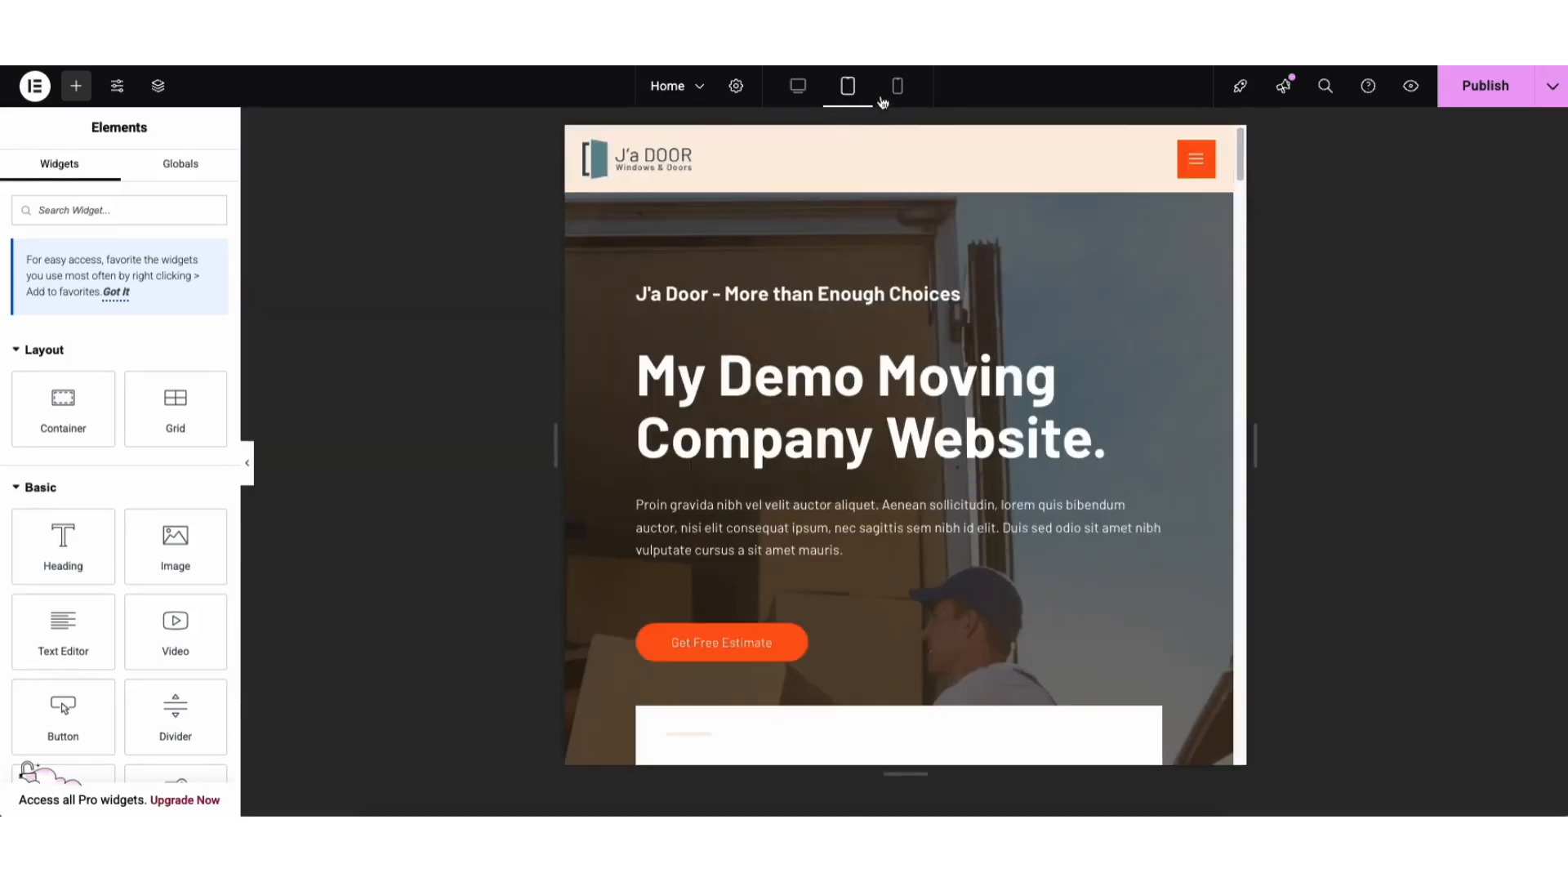
left_click(897, 86)
left_click_drag(1059, 152, 1061, 216)
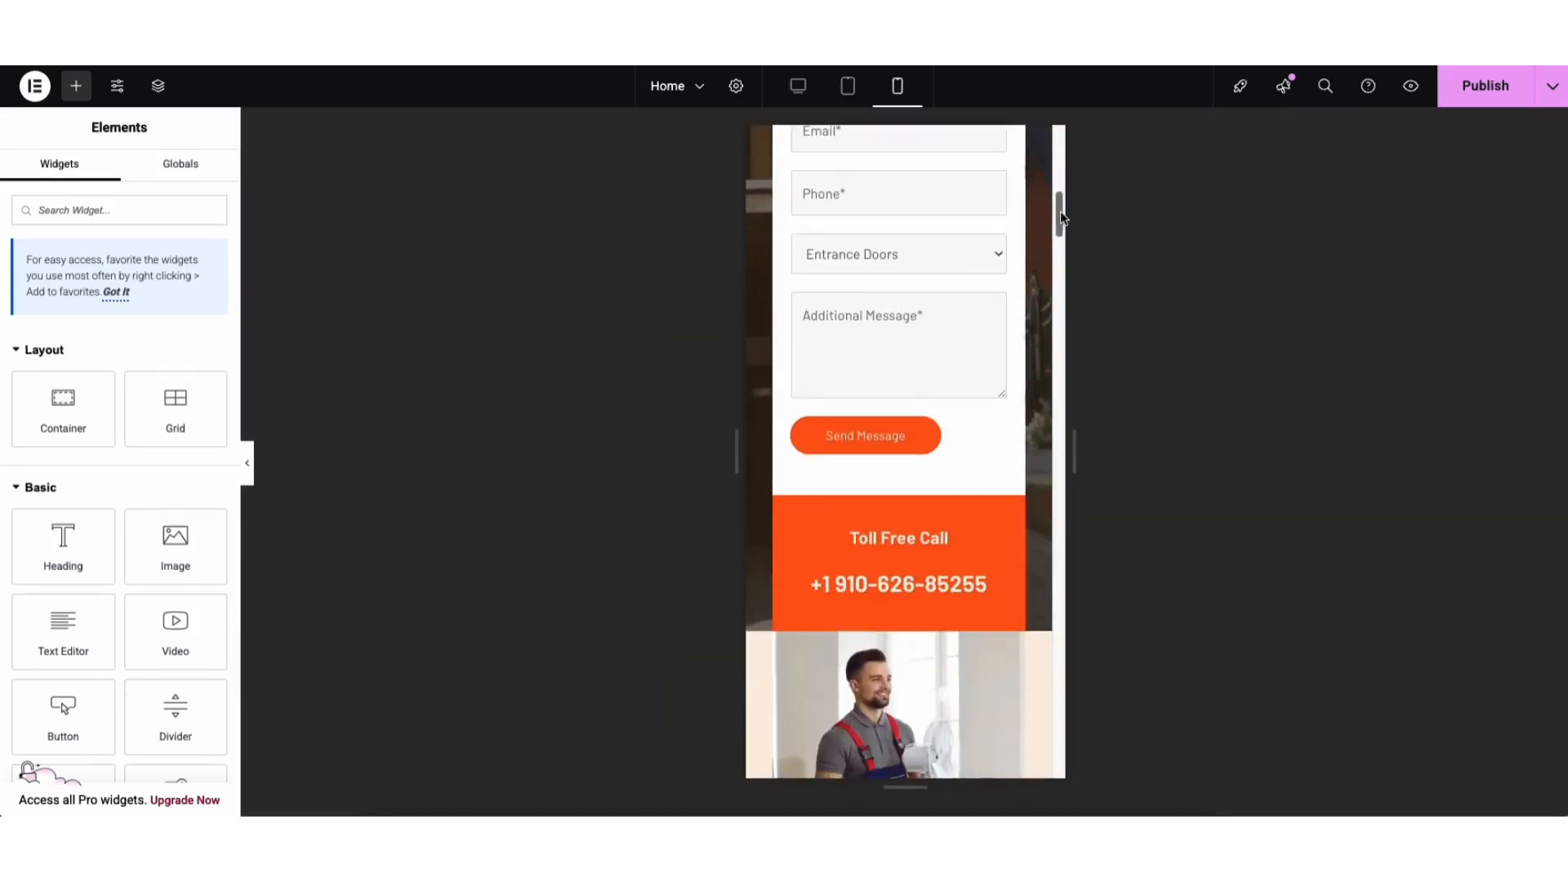
left_click(798, 86)
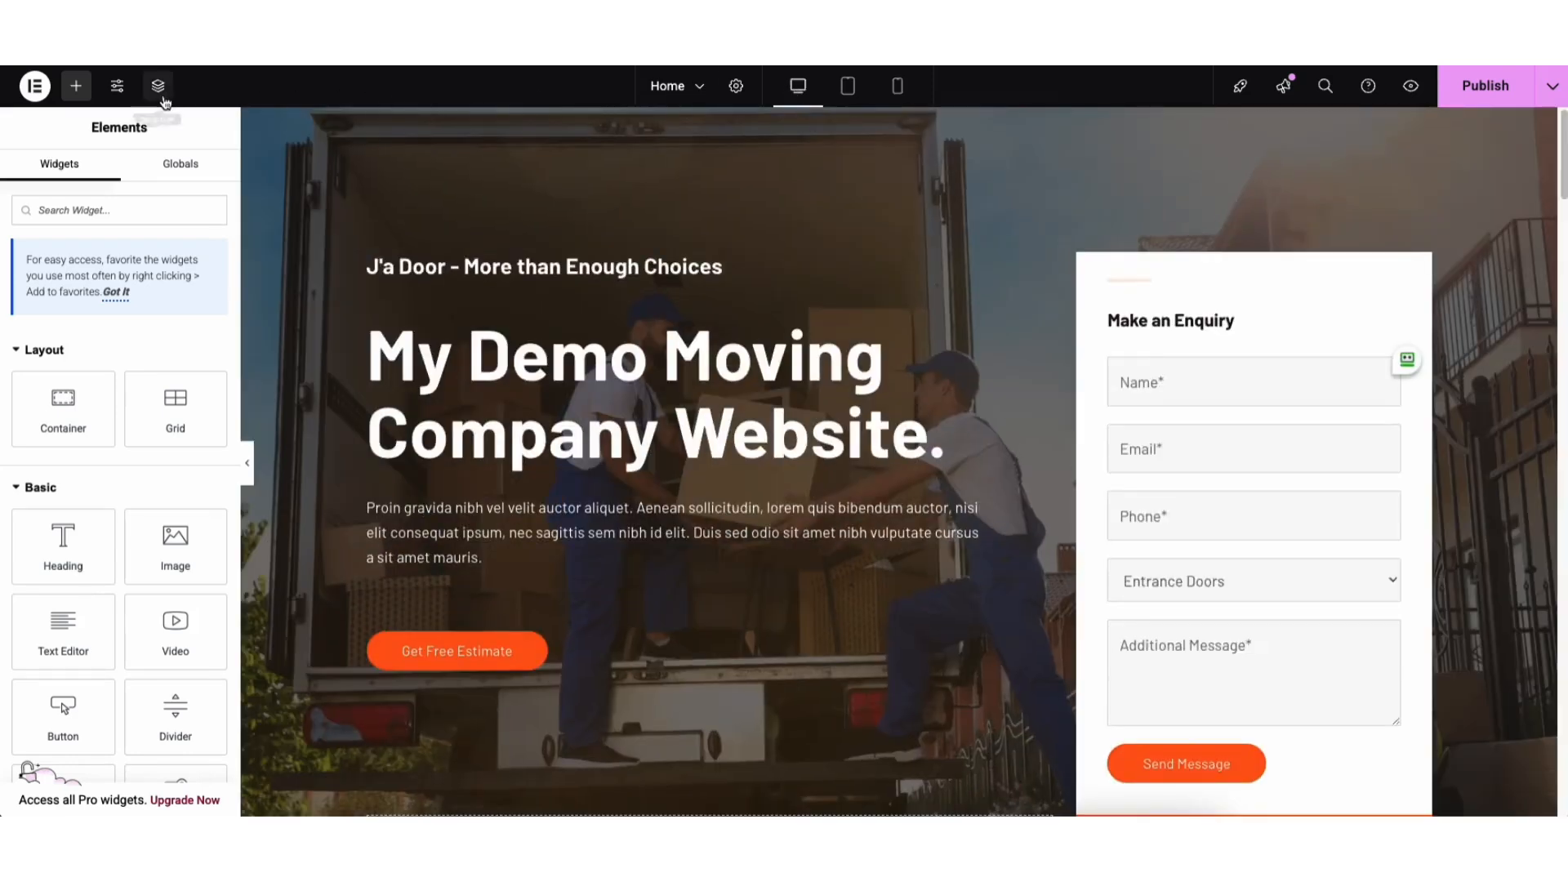
Step: Look through the site settings and examine the home page's history of actions and revisions
left_click(117, 95)
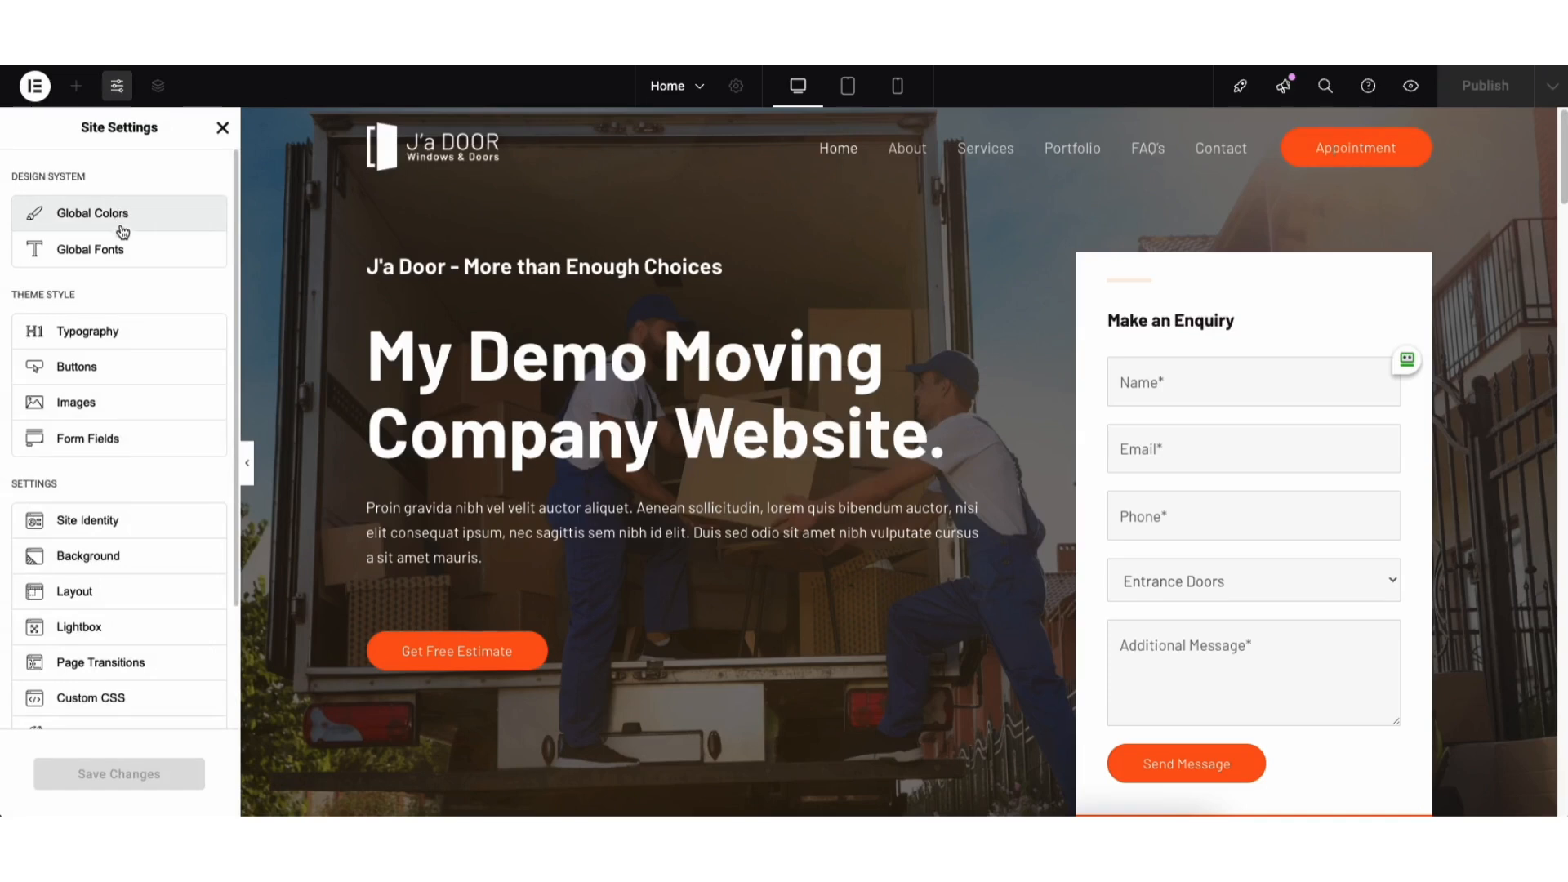
left_click(222, 128)
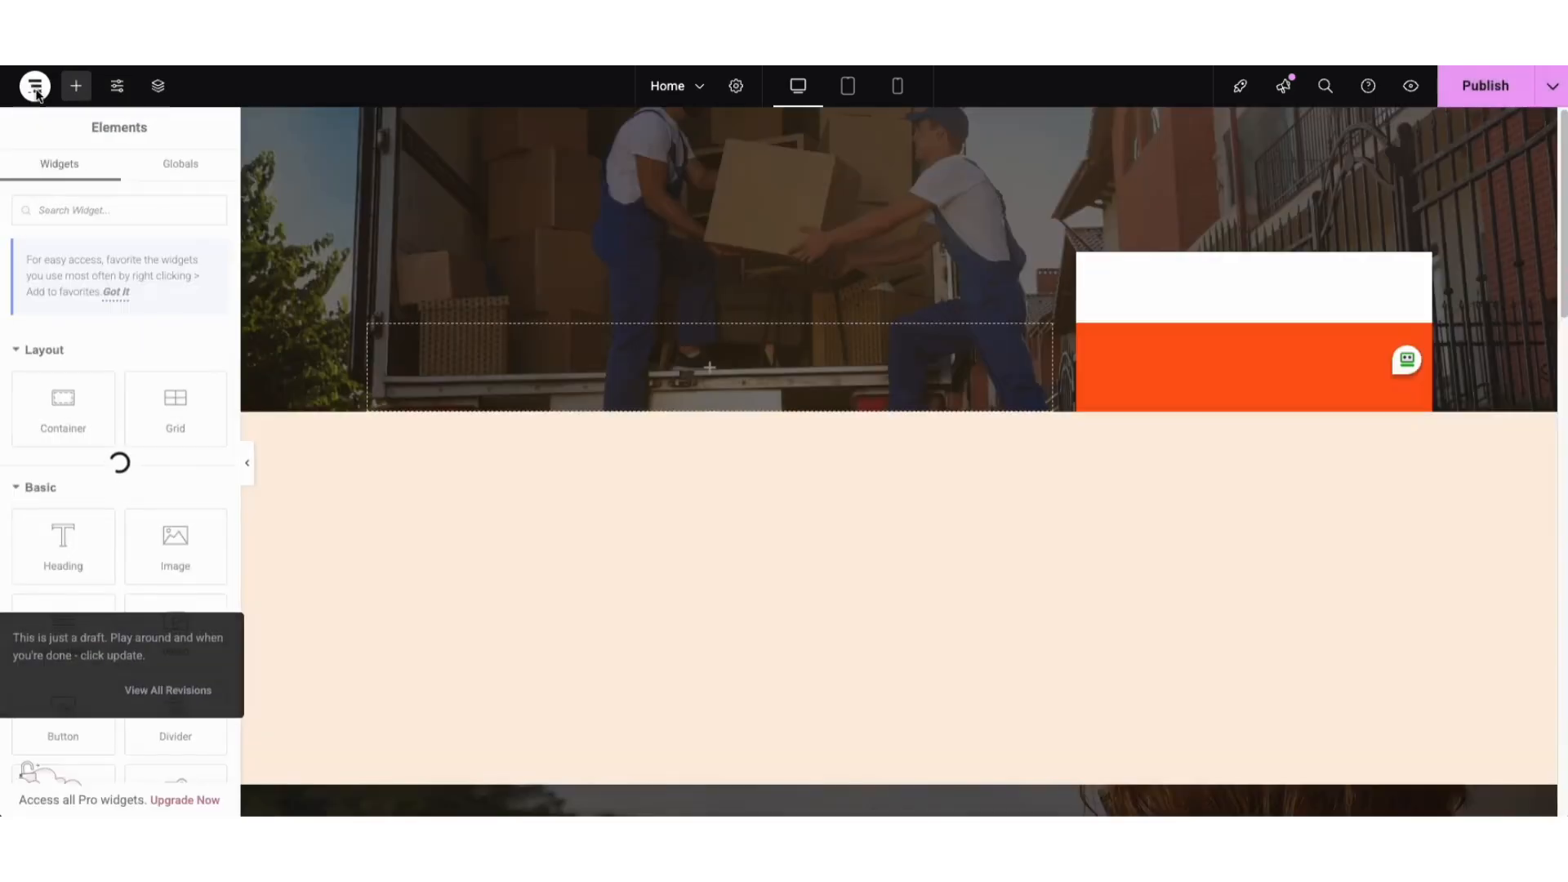
left_click(38, 91)
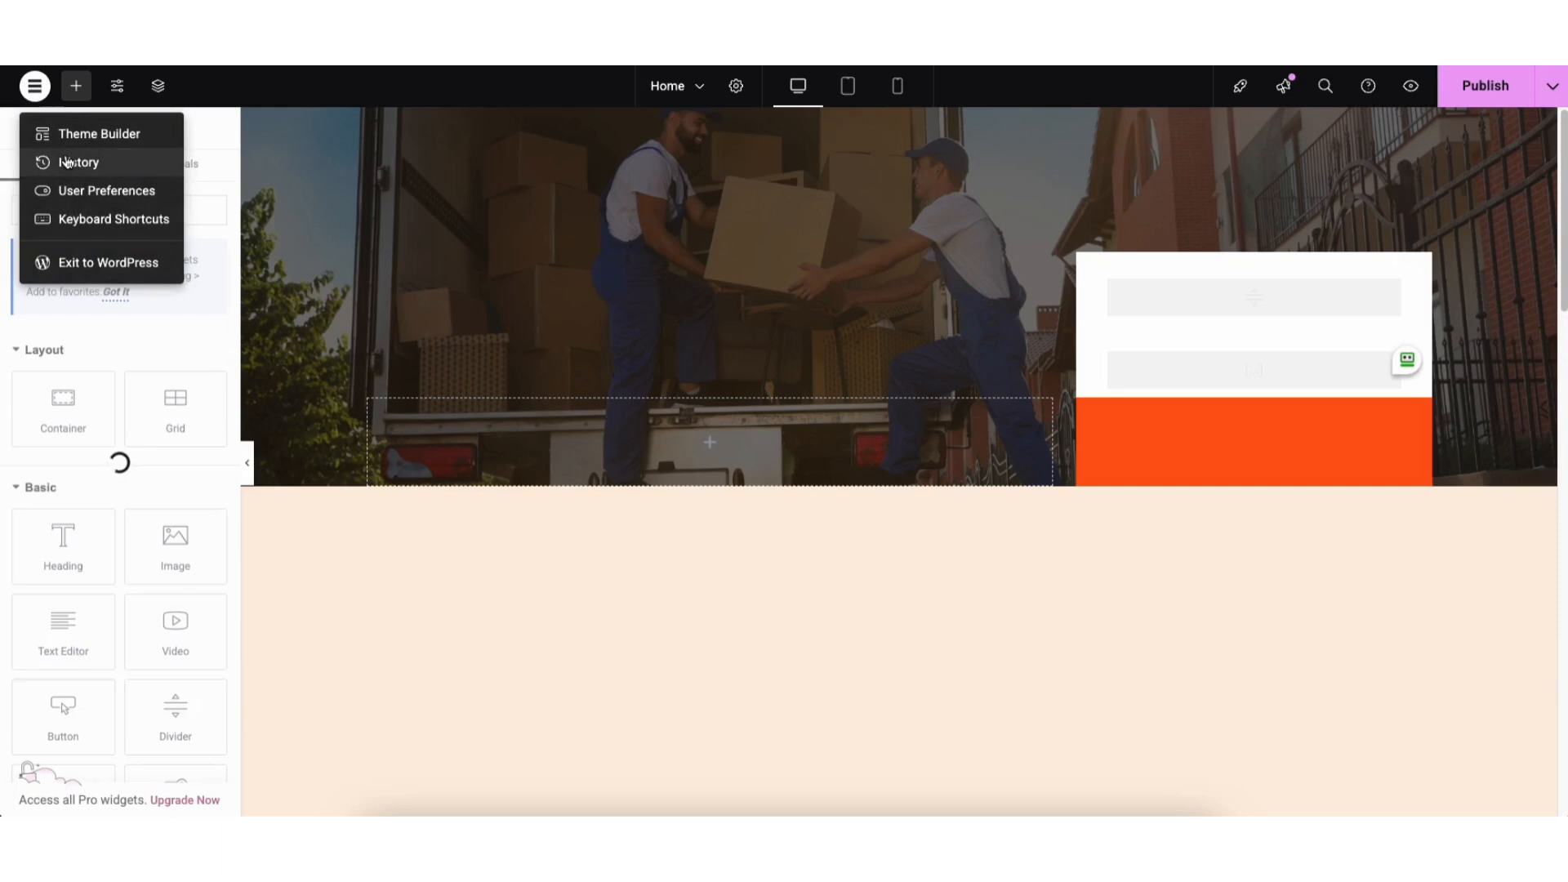
left_click(68, 162)
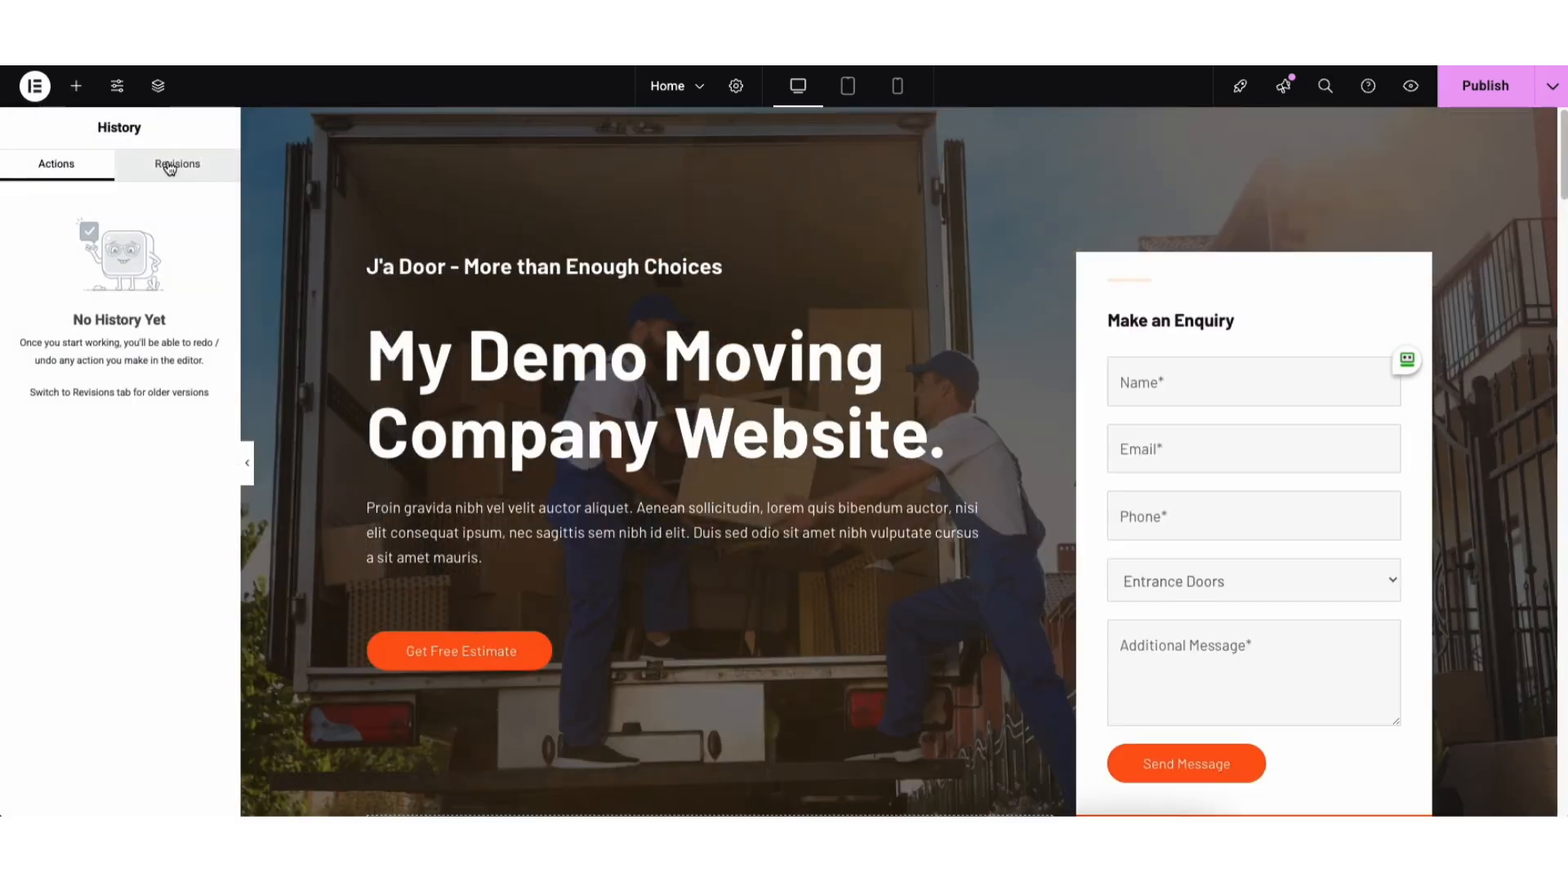
left_click(169, 165)
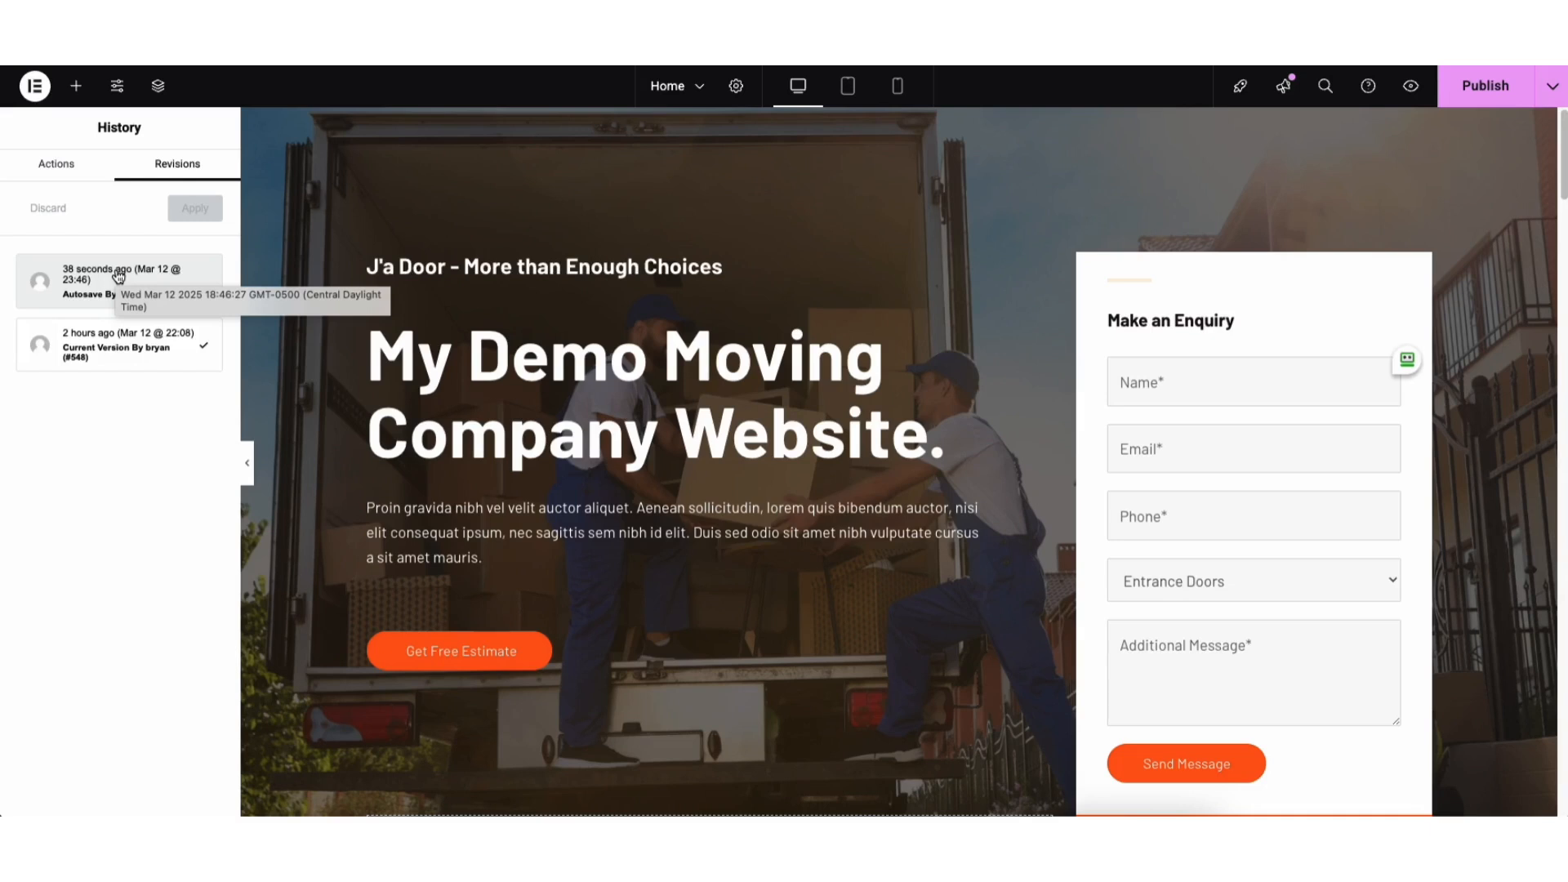
left_click(35, 92)
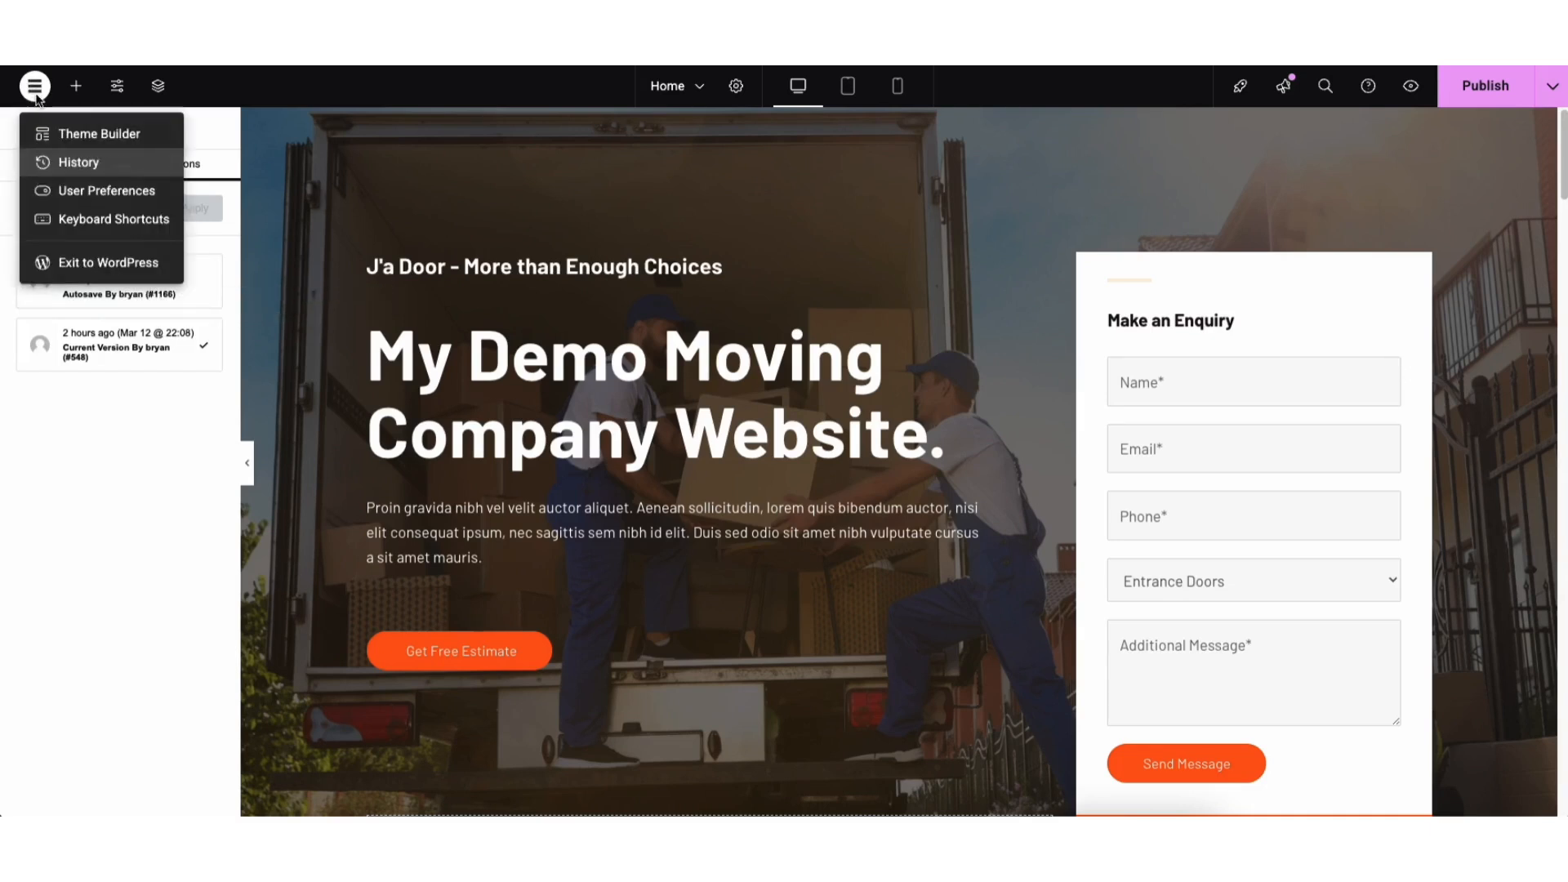
Step: Exit the Elementor editor back to the WordPress dashboard and view the list of all pages
left_click(76, 262)
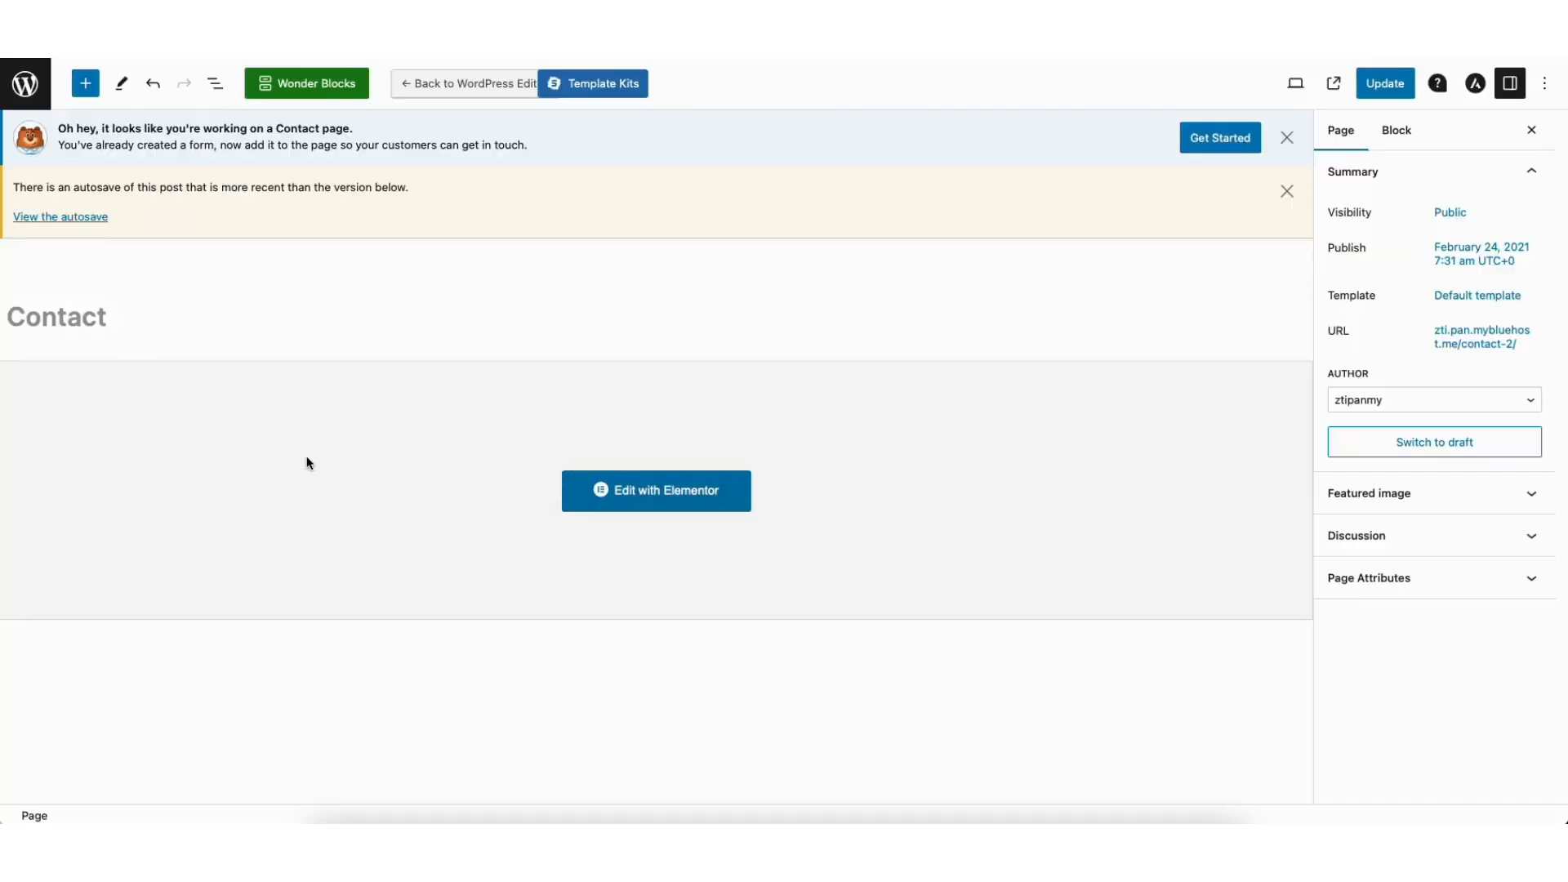
left_click(30, 92)
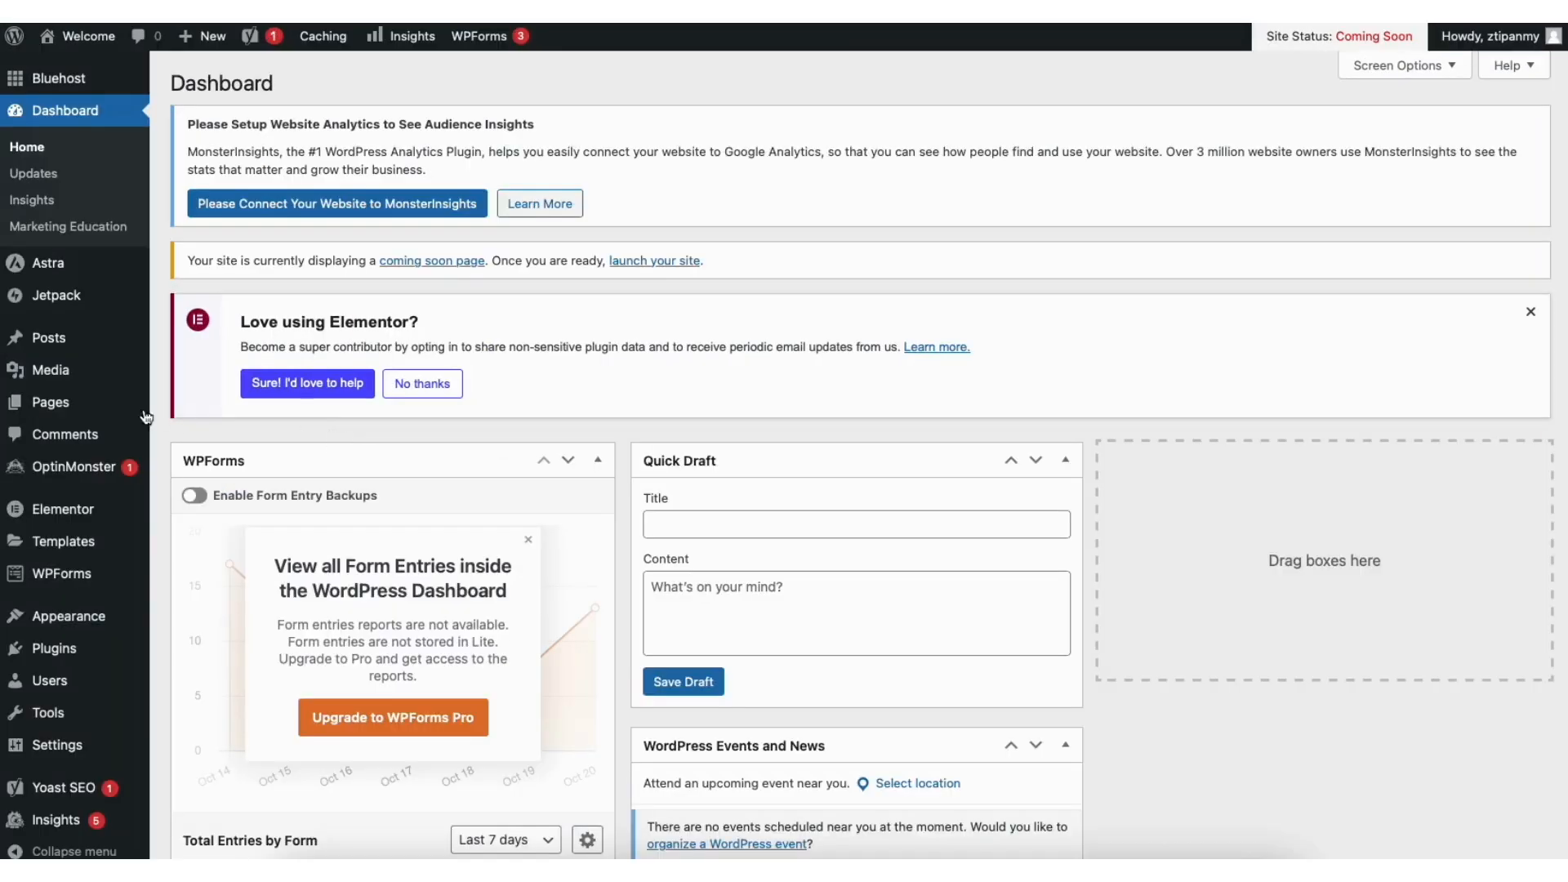
mouse_move(68, 408)
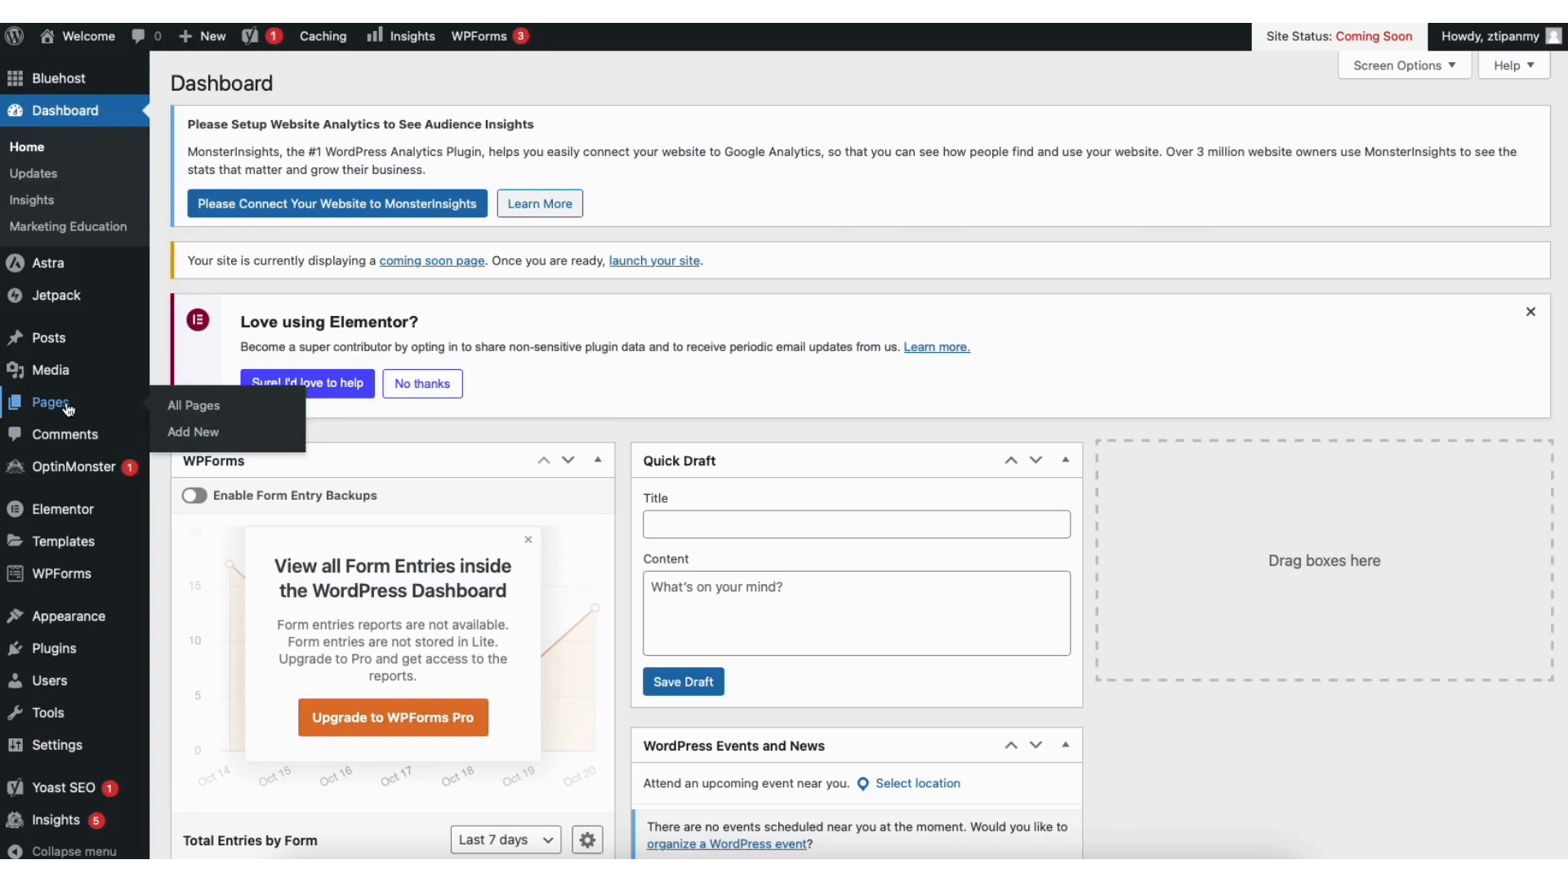
left_click(206, 407)
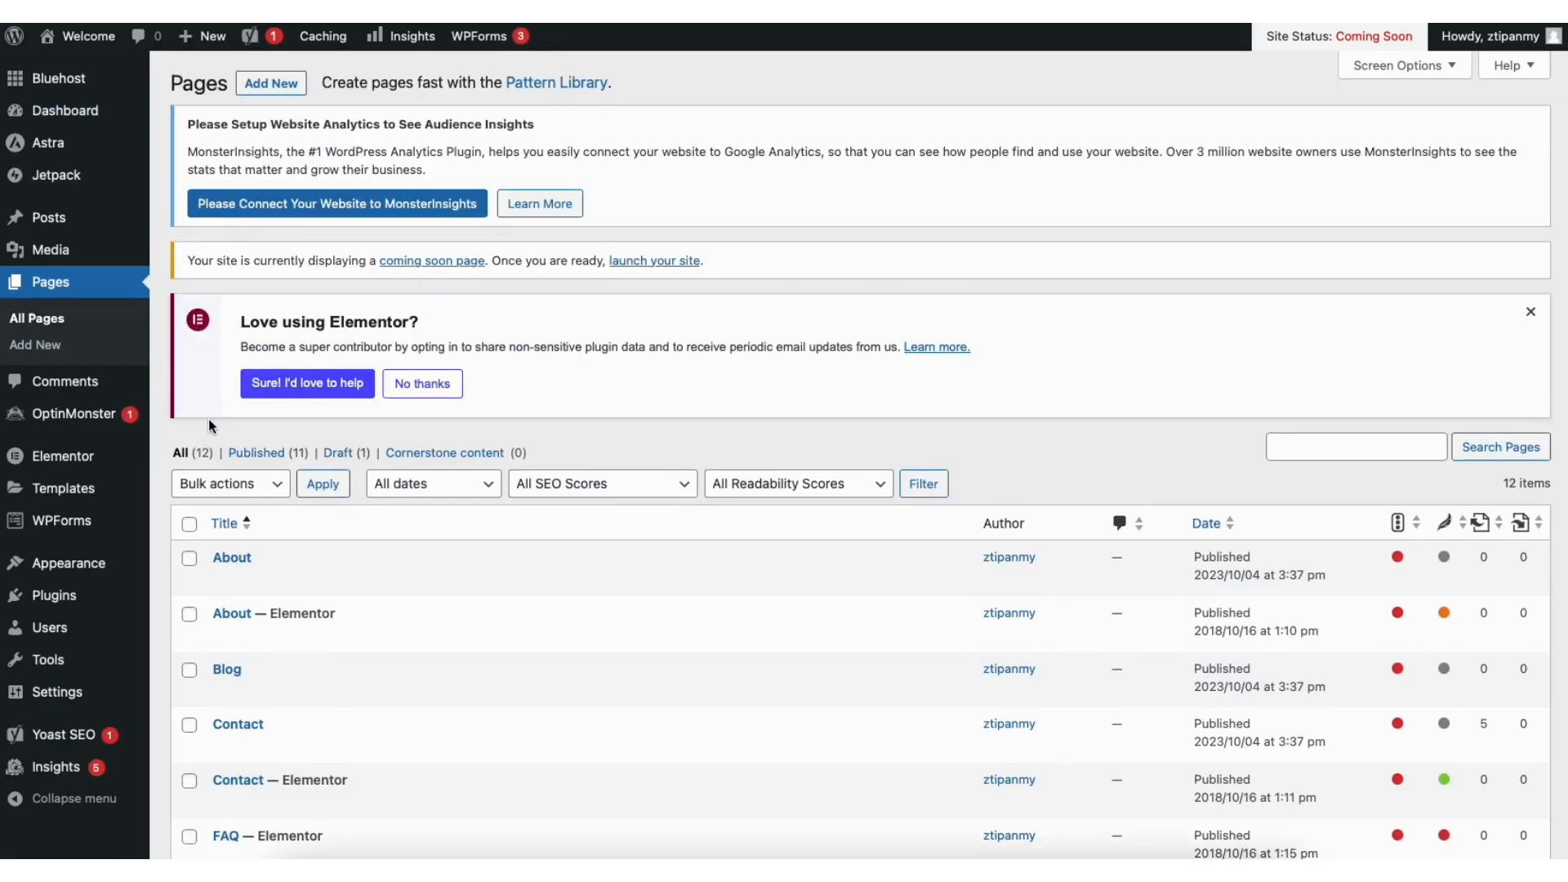
Step: Open the media library and look through the site's images
mouse_move(46, 257)
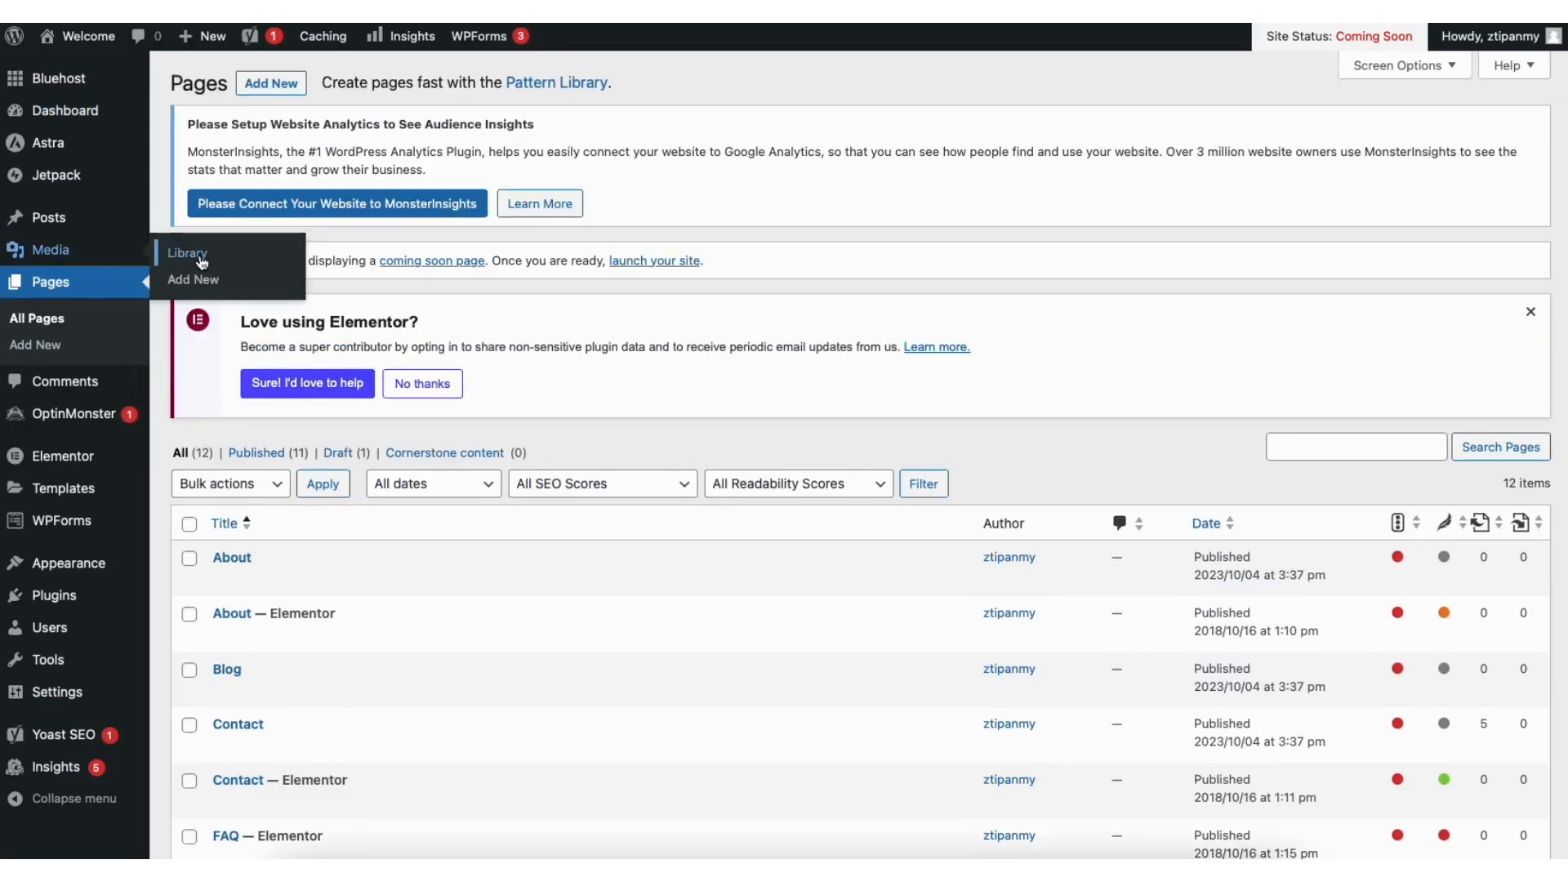
left_click(202, 262)
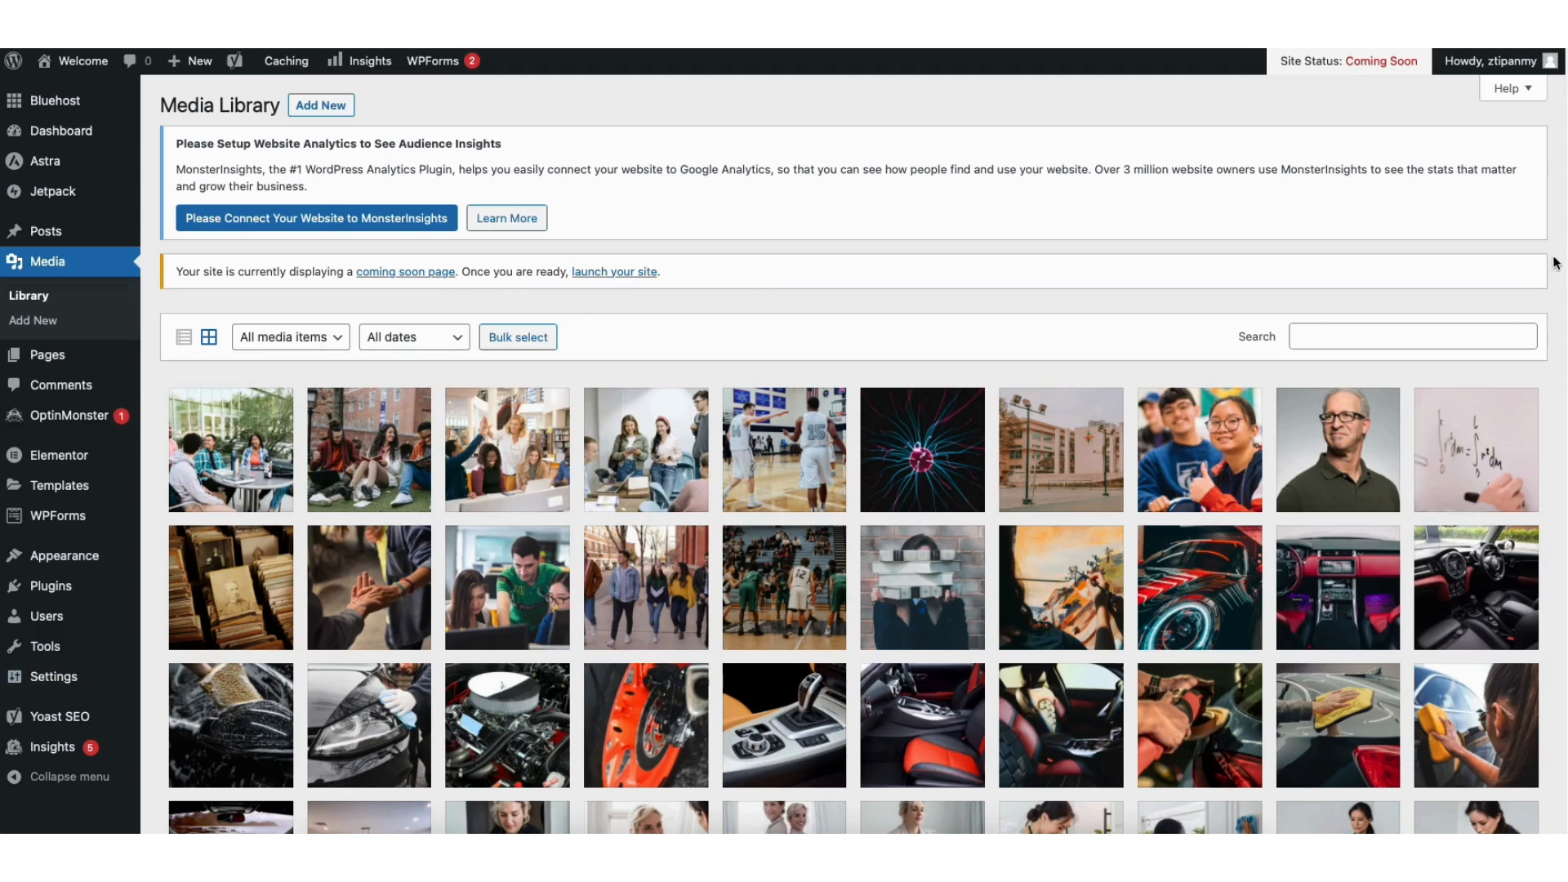
scroll(1549, 261, "down", 7)
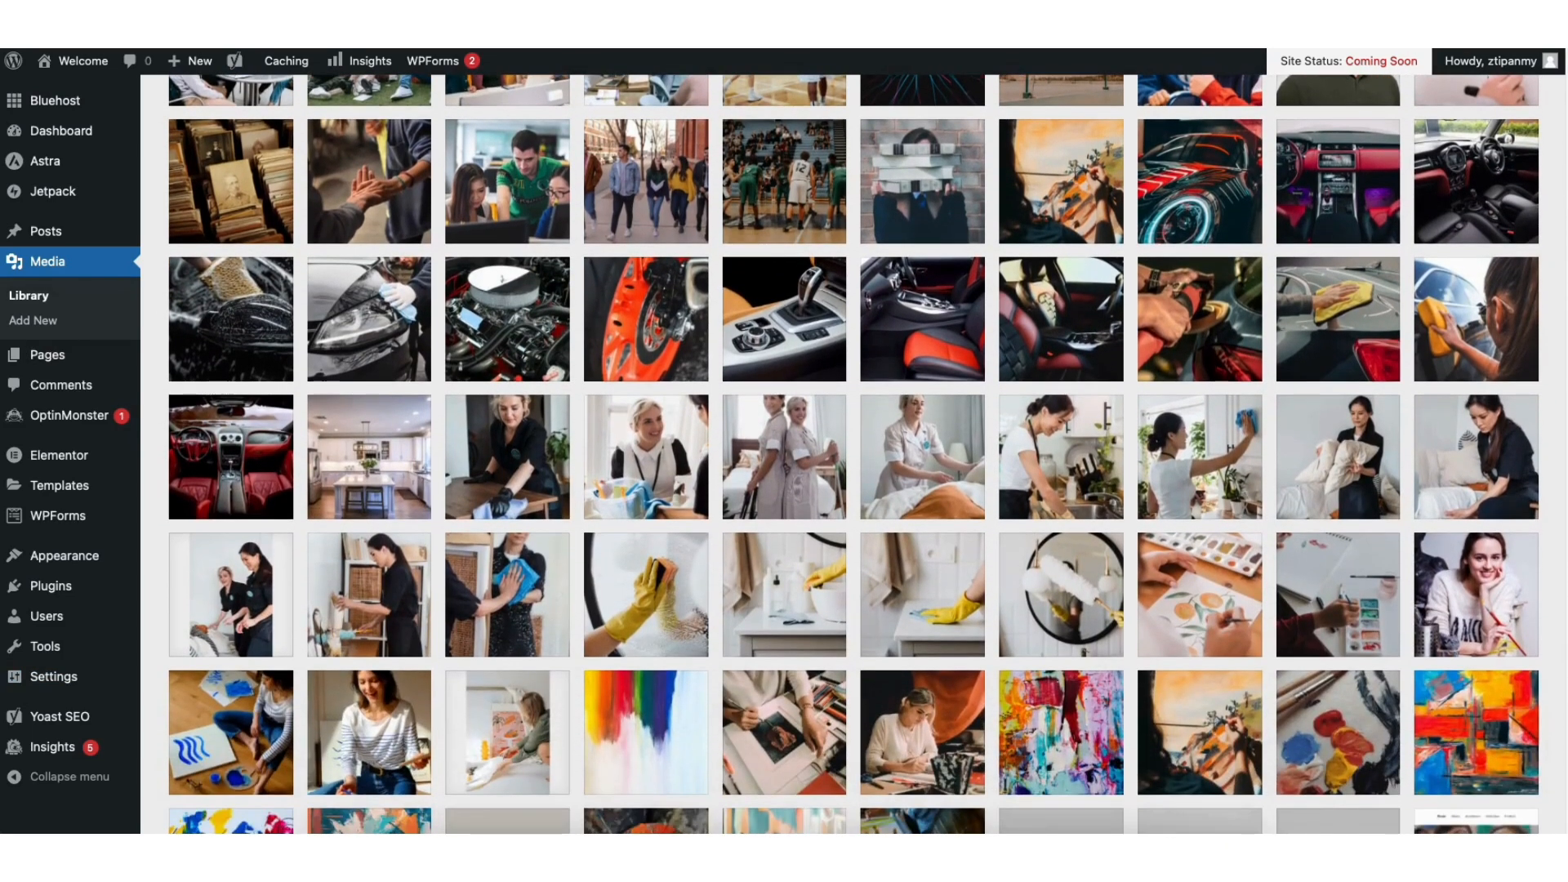
scroll(1549, 261, "up", 6)
scroll(1549, 262, "up", 1)
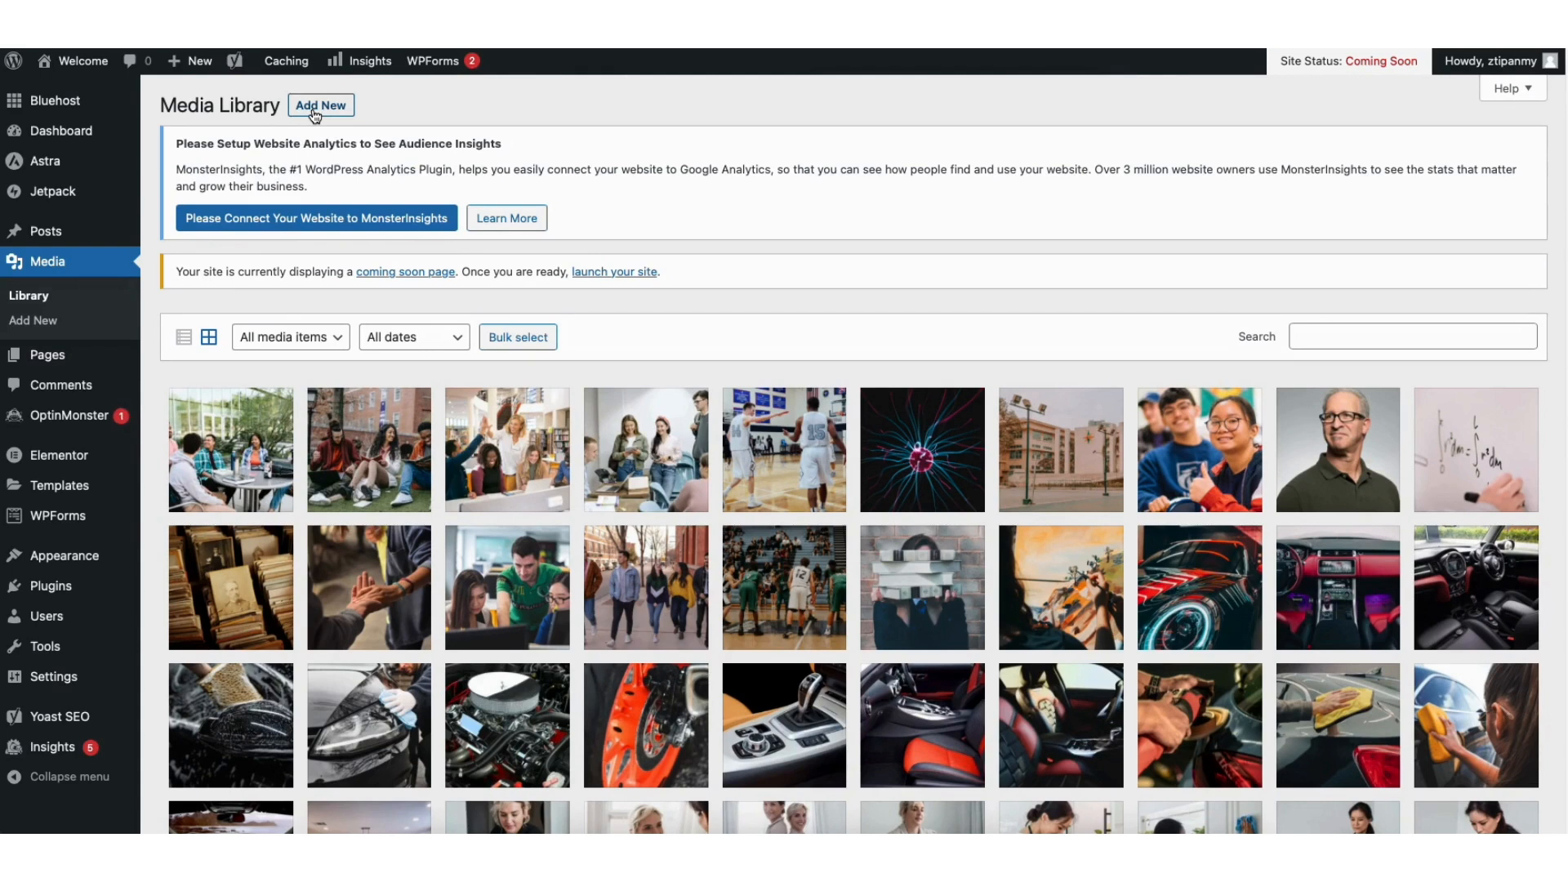
Step: View the list of all blog posts, and check the site's comments and their moderation options
mouse_move(59, 235)
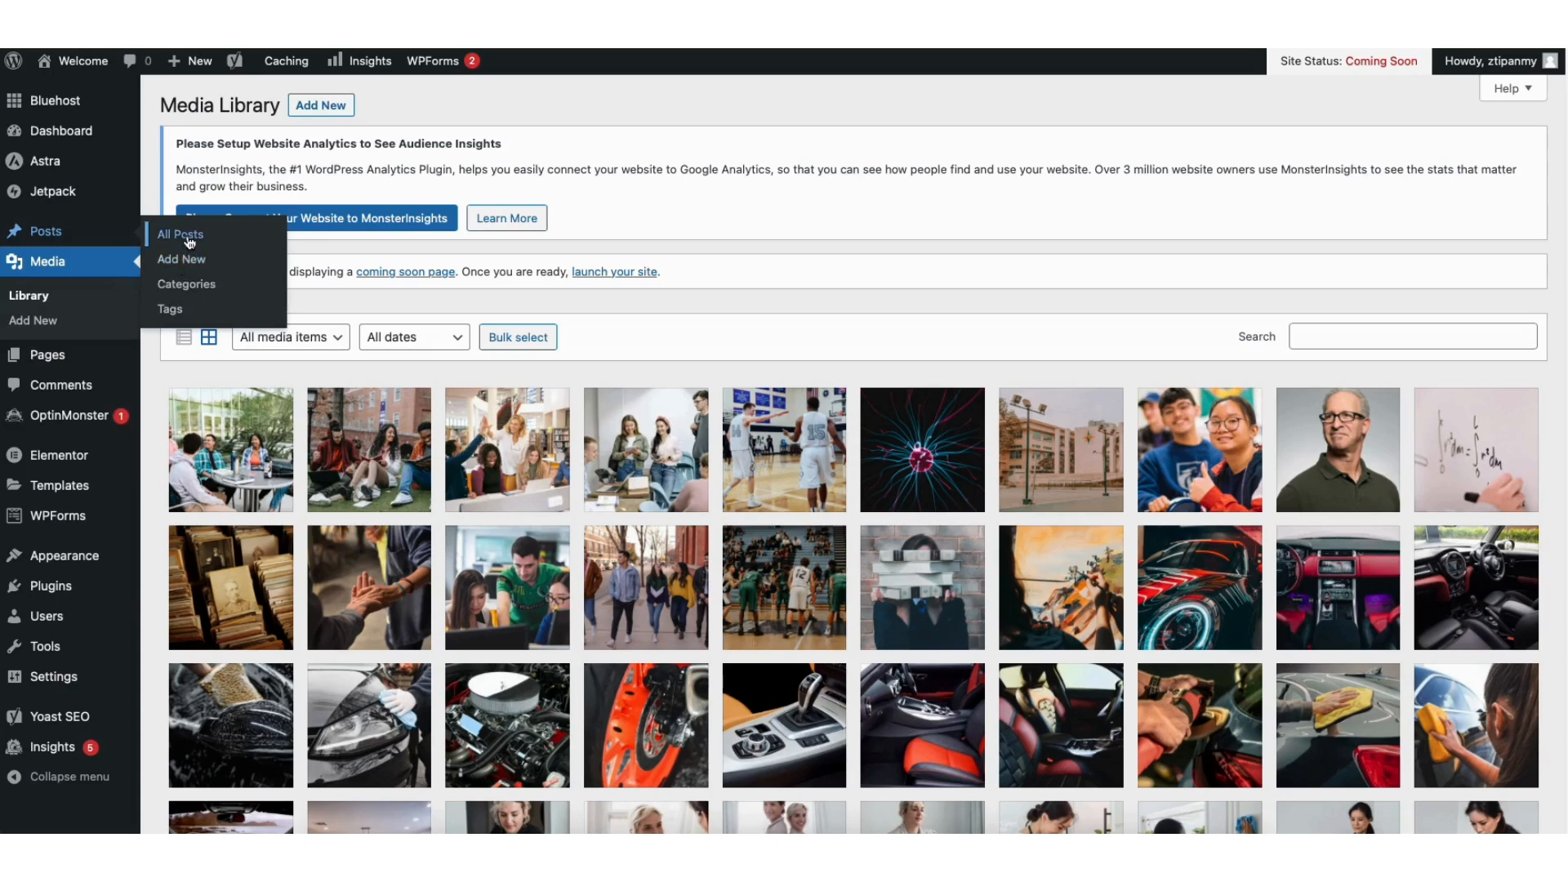
left_click(189, 236)
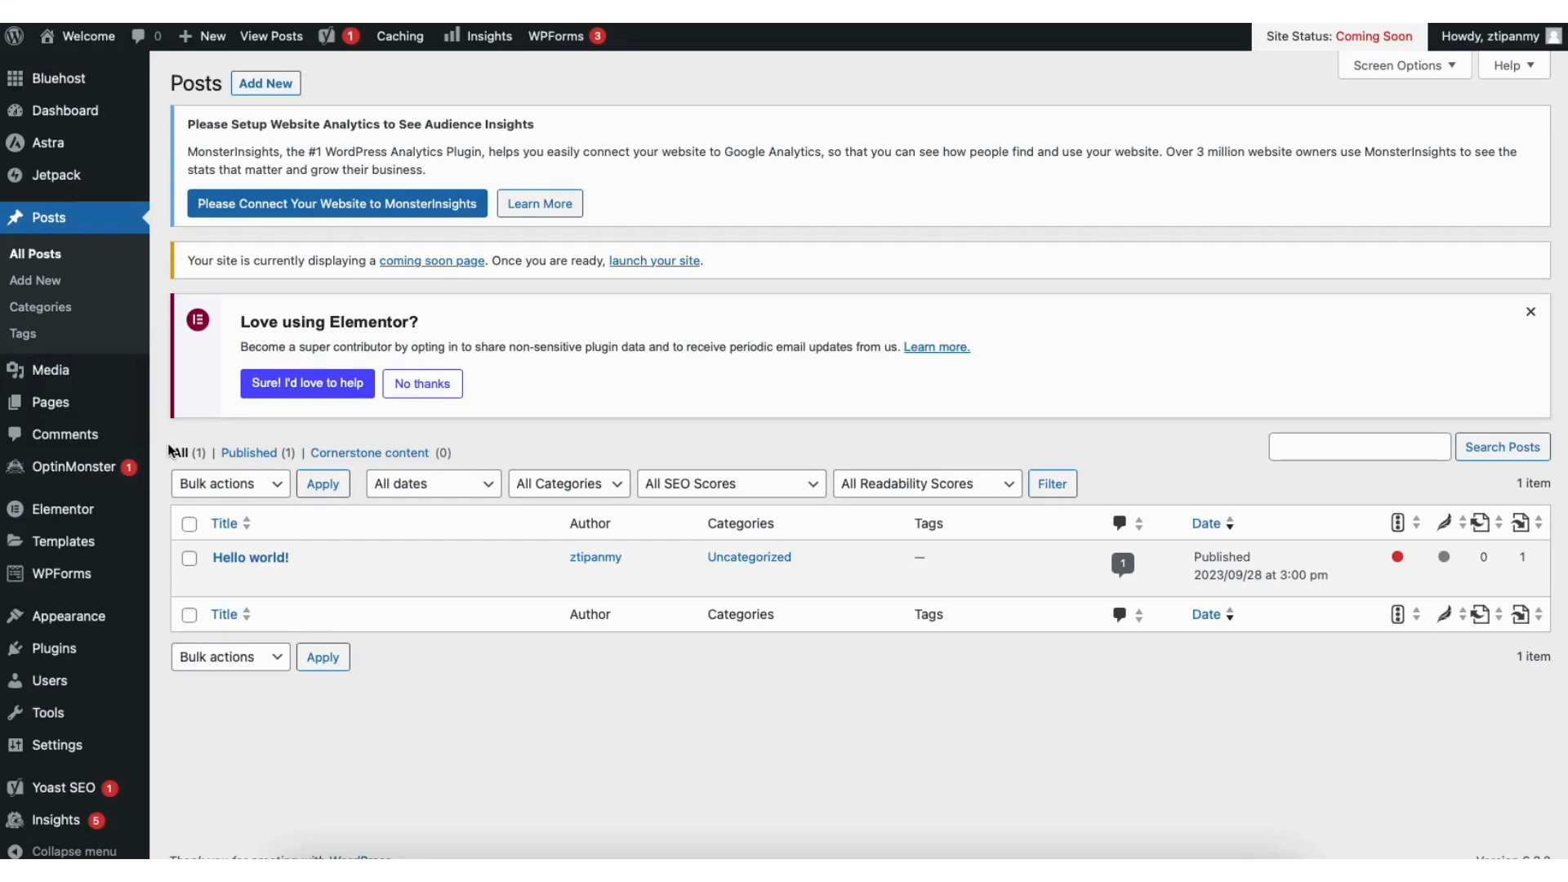
left_click(79, 435)
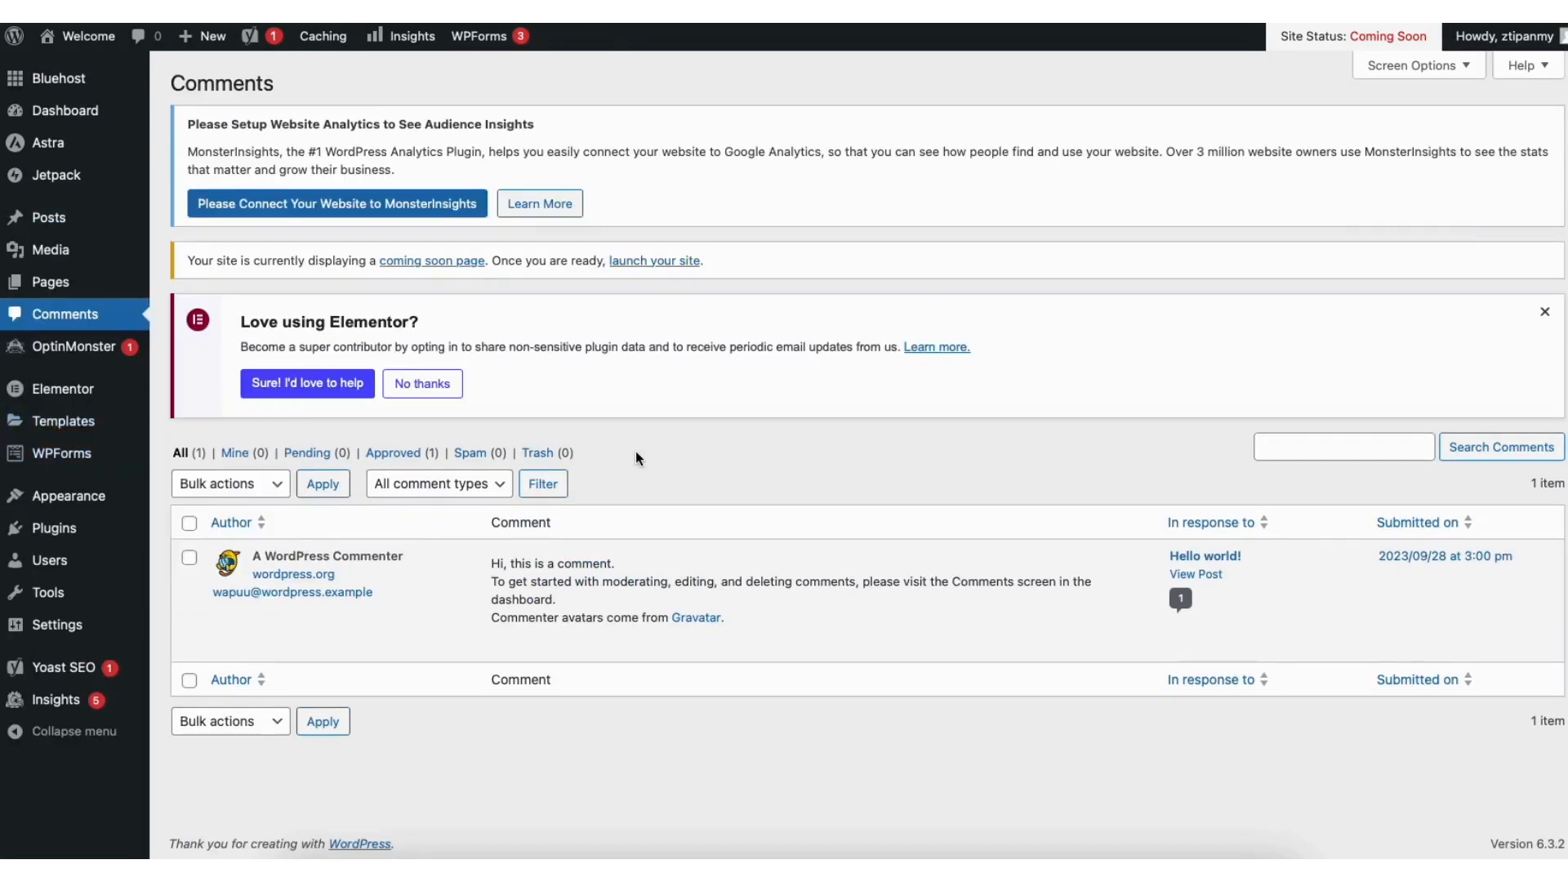
mouse_move(582, 654)
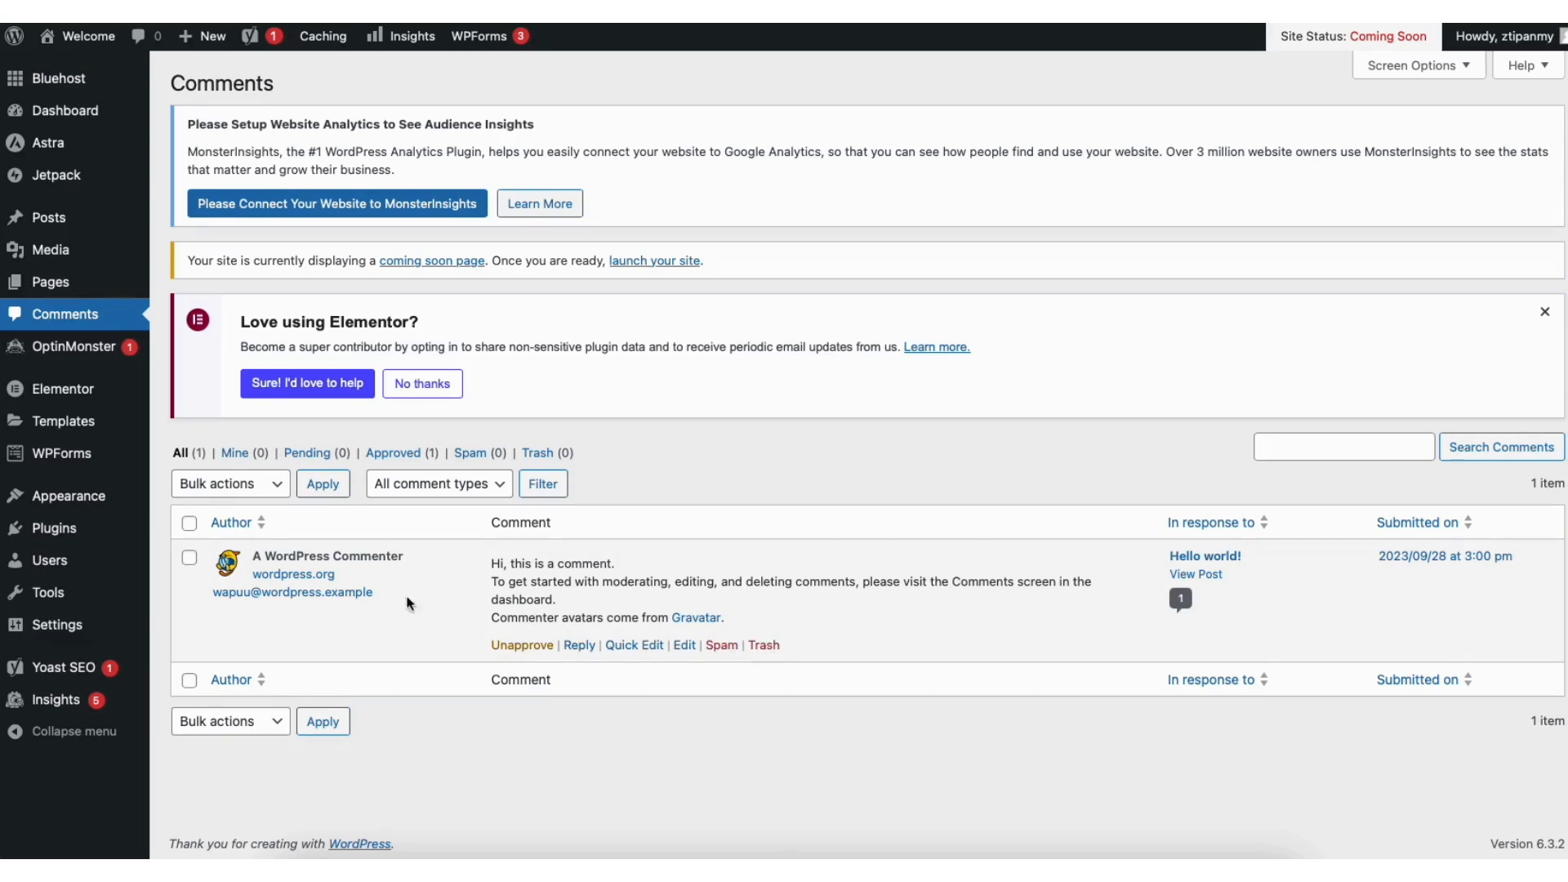
Step: Open the page for adding new plugins and look through the featured ones
mouse_move(66, 535)
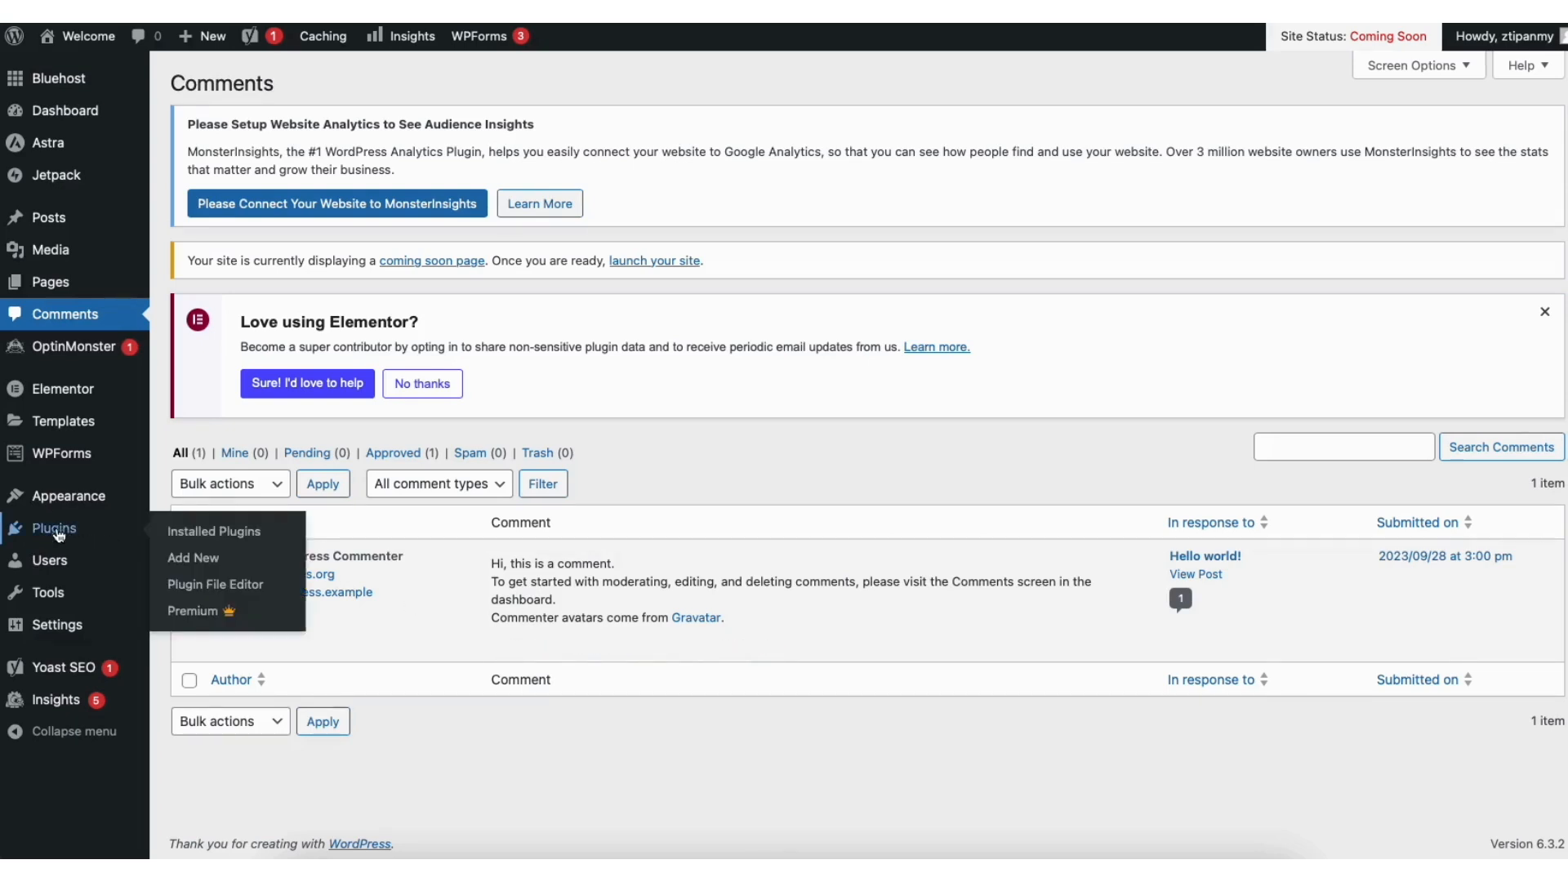
left_click(201, 555)
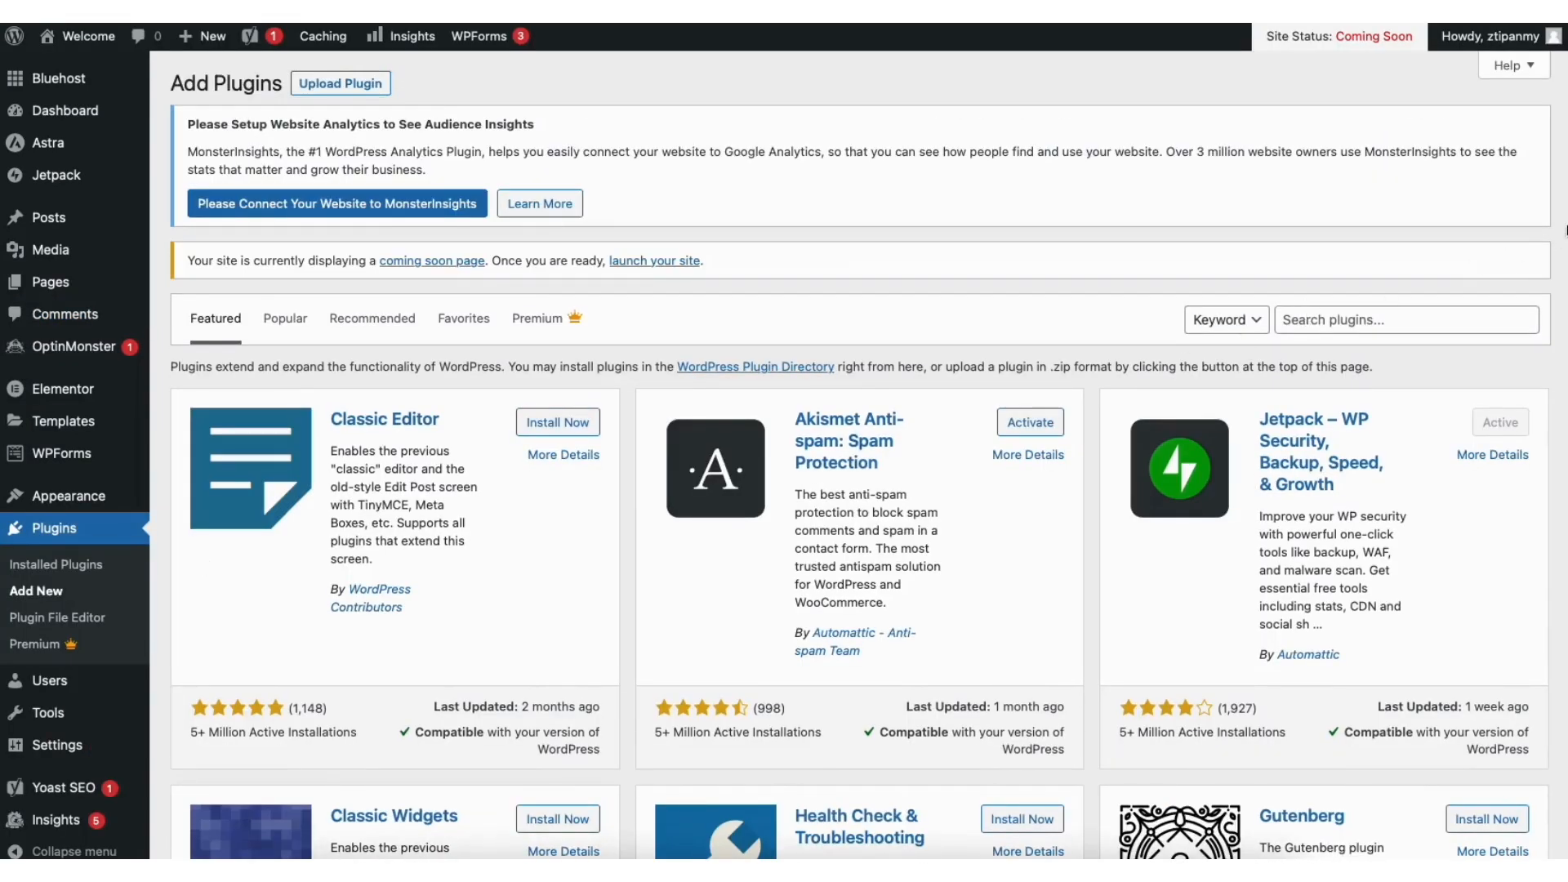
scroll(858, 454, "down", 3)
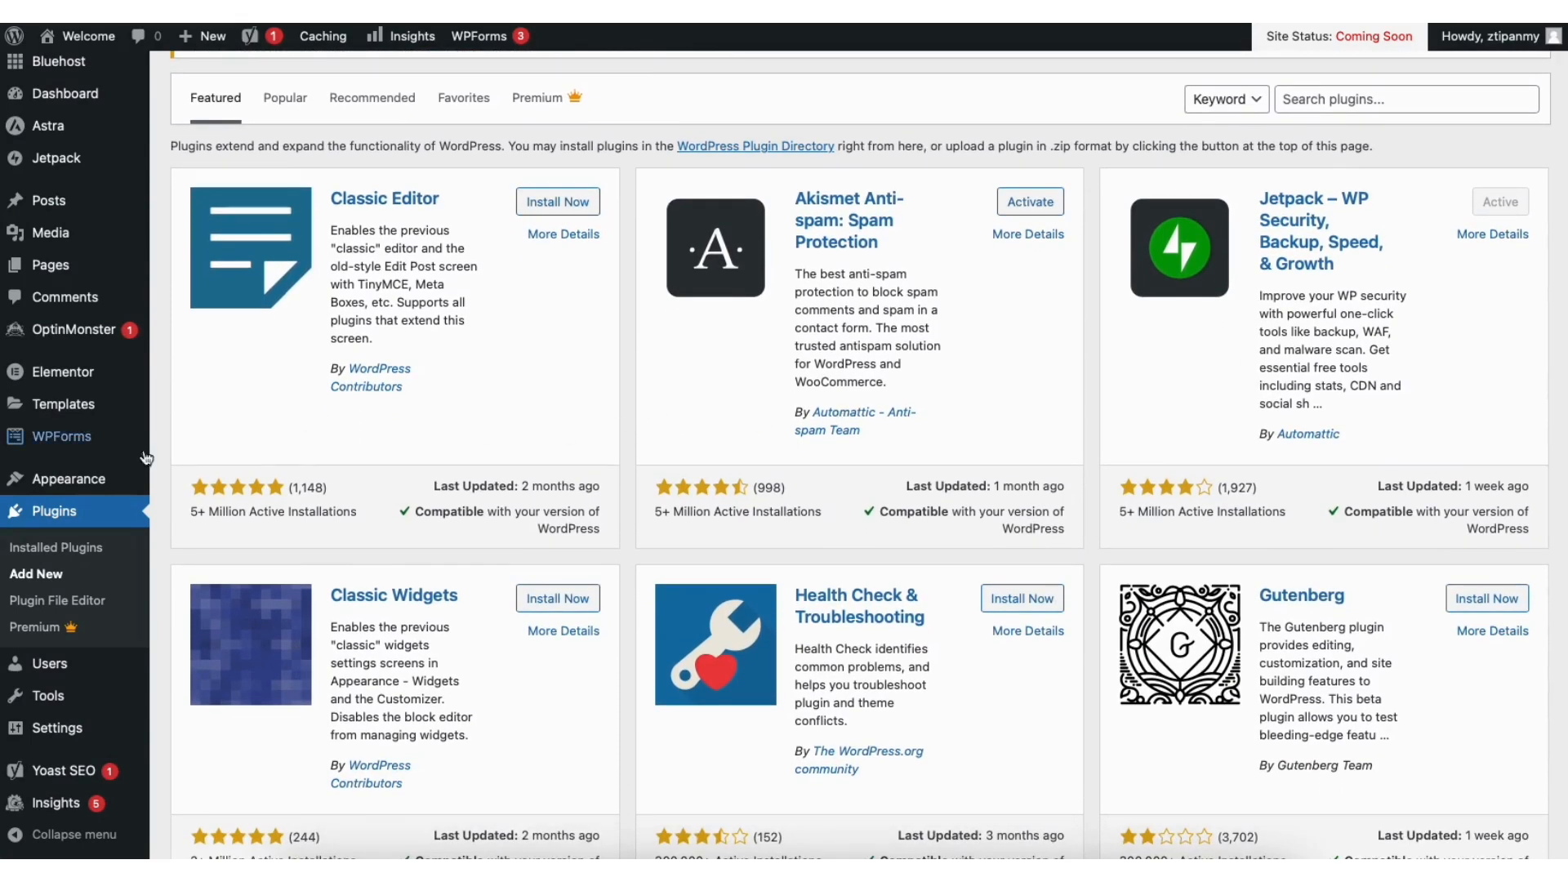
Step: In the site's menu editor, add Sample Page to the menu and place it between Portfolio and FAQ's
mouse_move(94, 485)
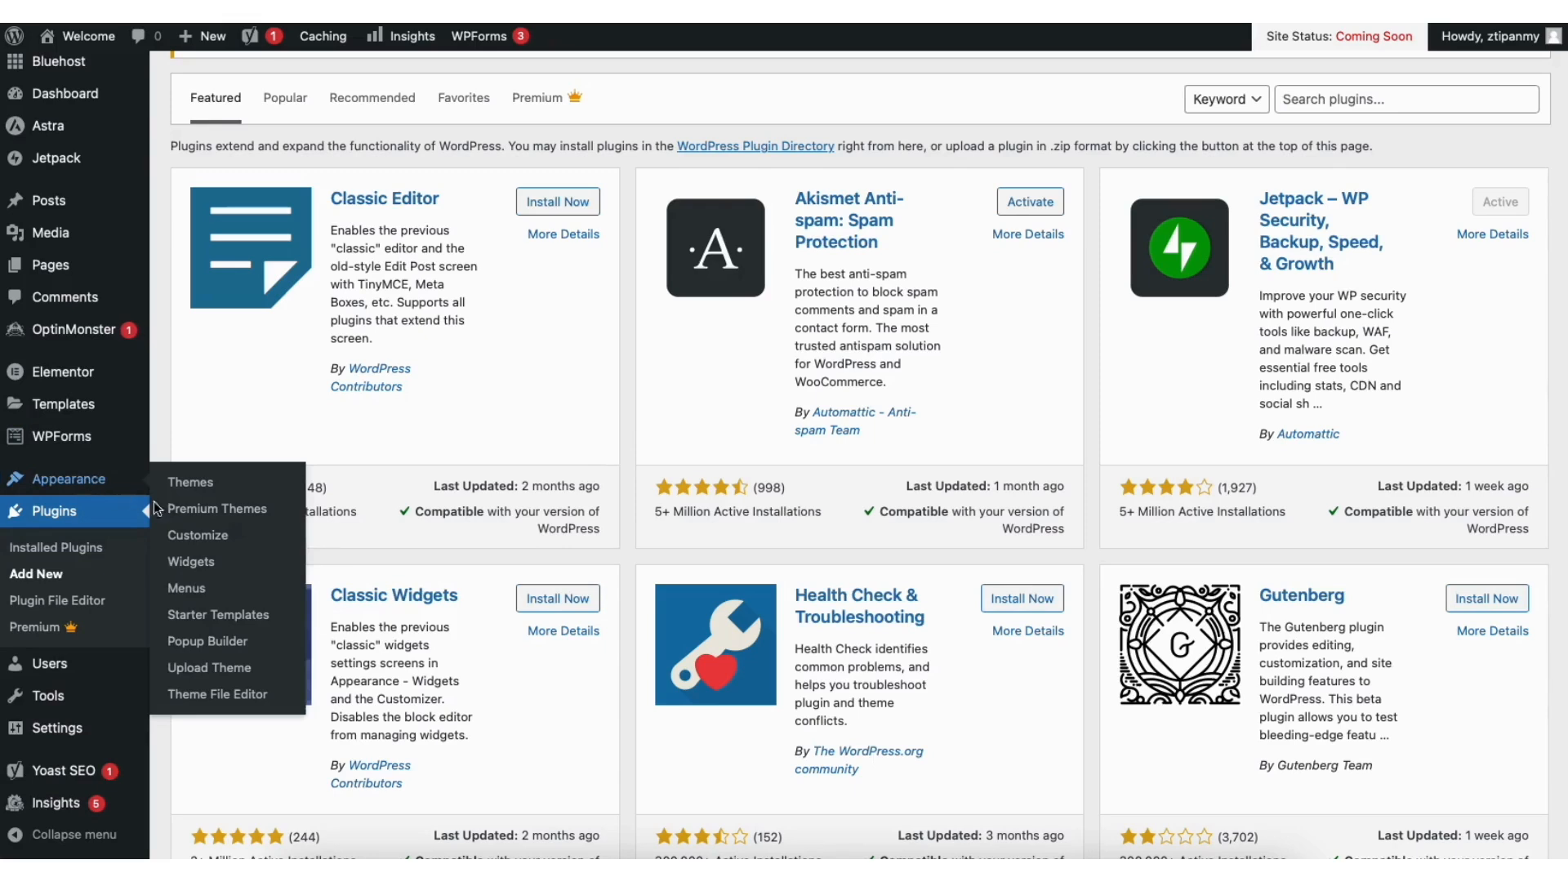
left_click(188, 589)
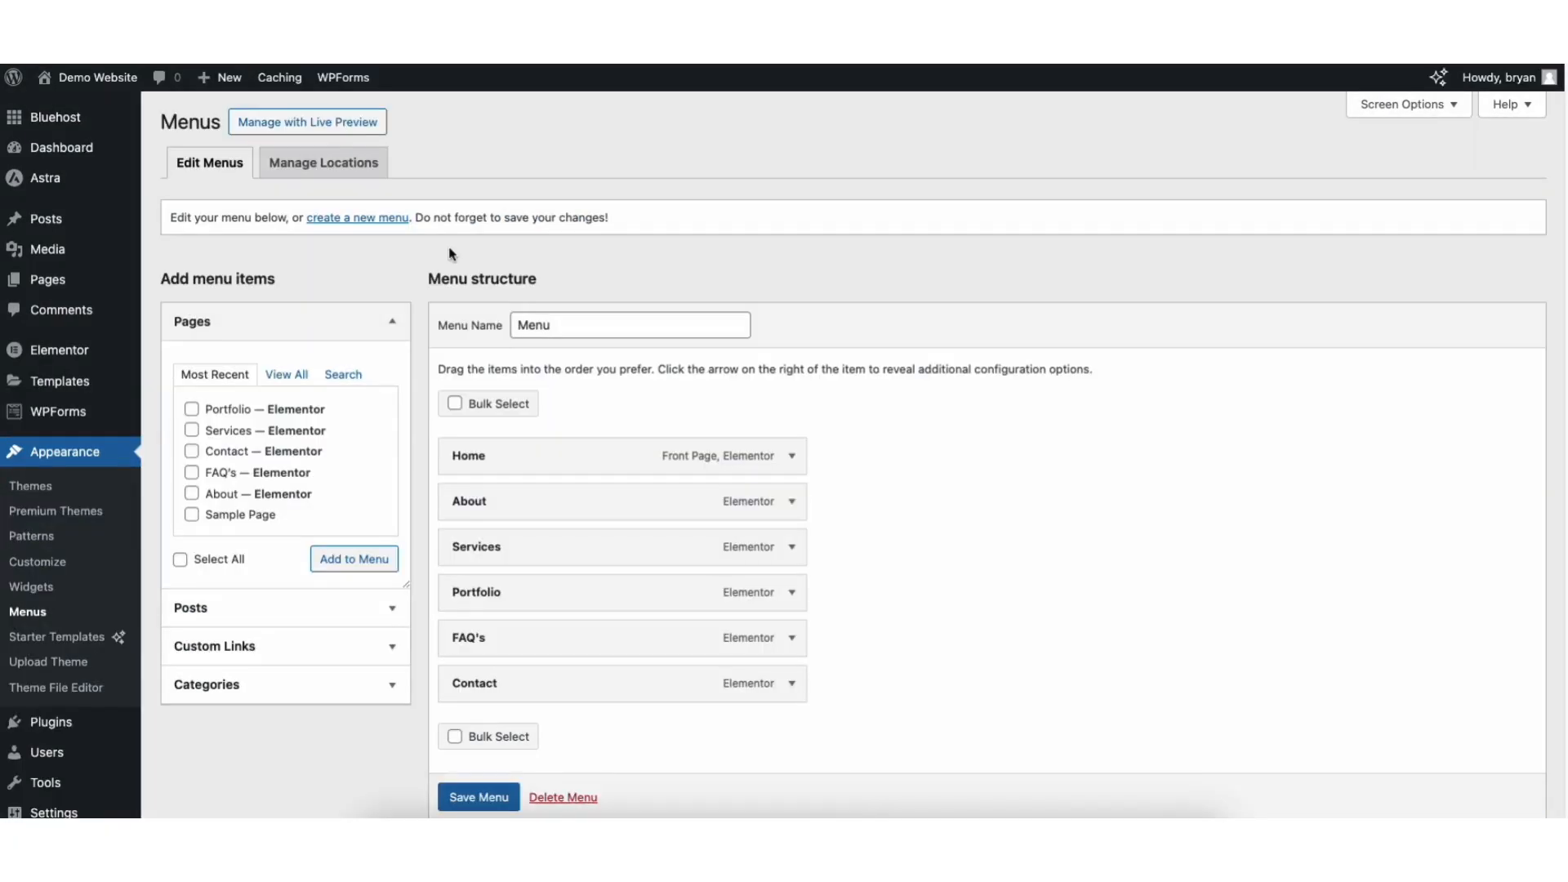
left_click(192, 514)
left_click(372, 559)
left_click_drag(477, 729, 467, 635)
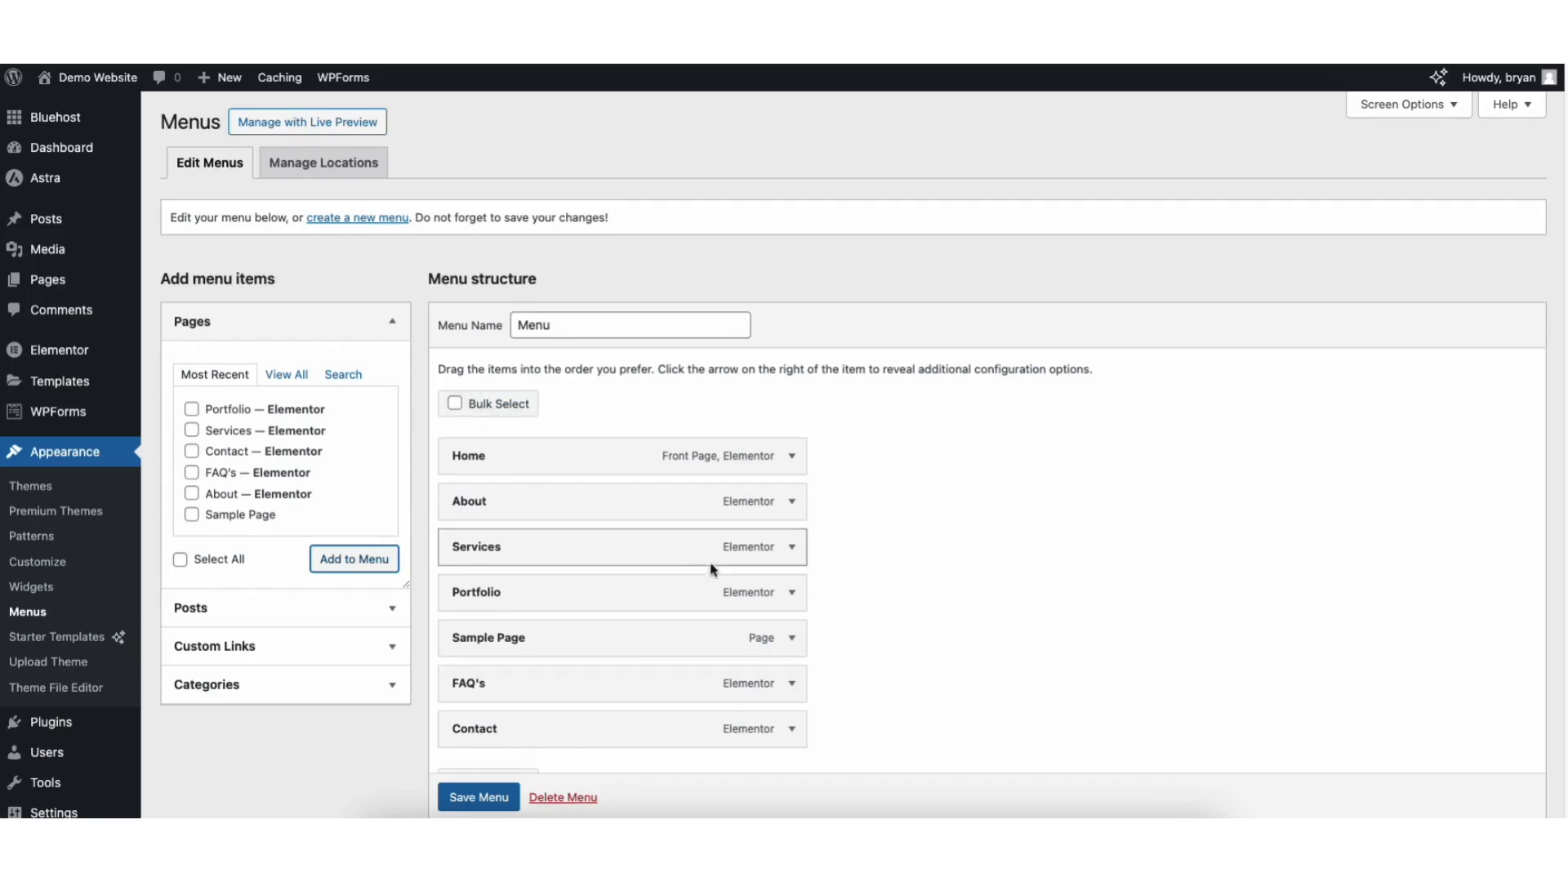
Step: Examine the Sample Page menu item's settings, including its navigation label and removal option, and collapse them again
left_click(793, 637)
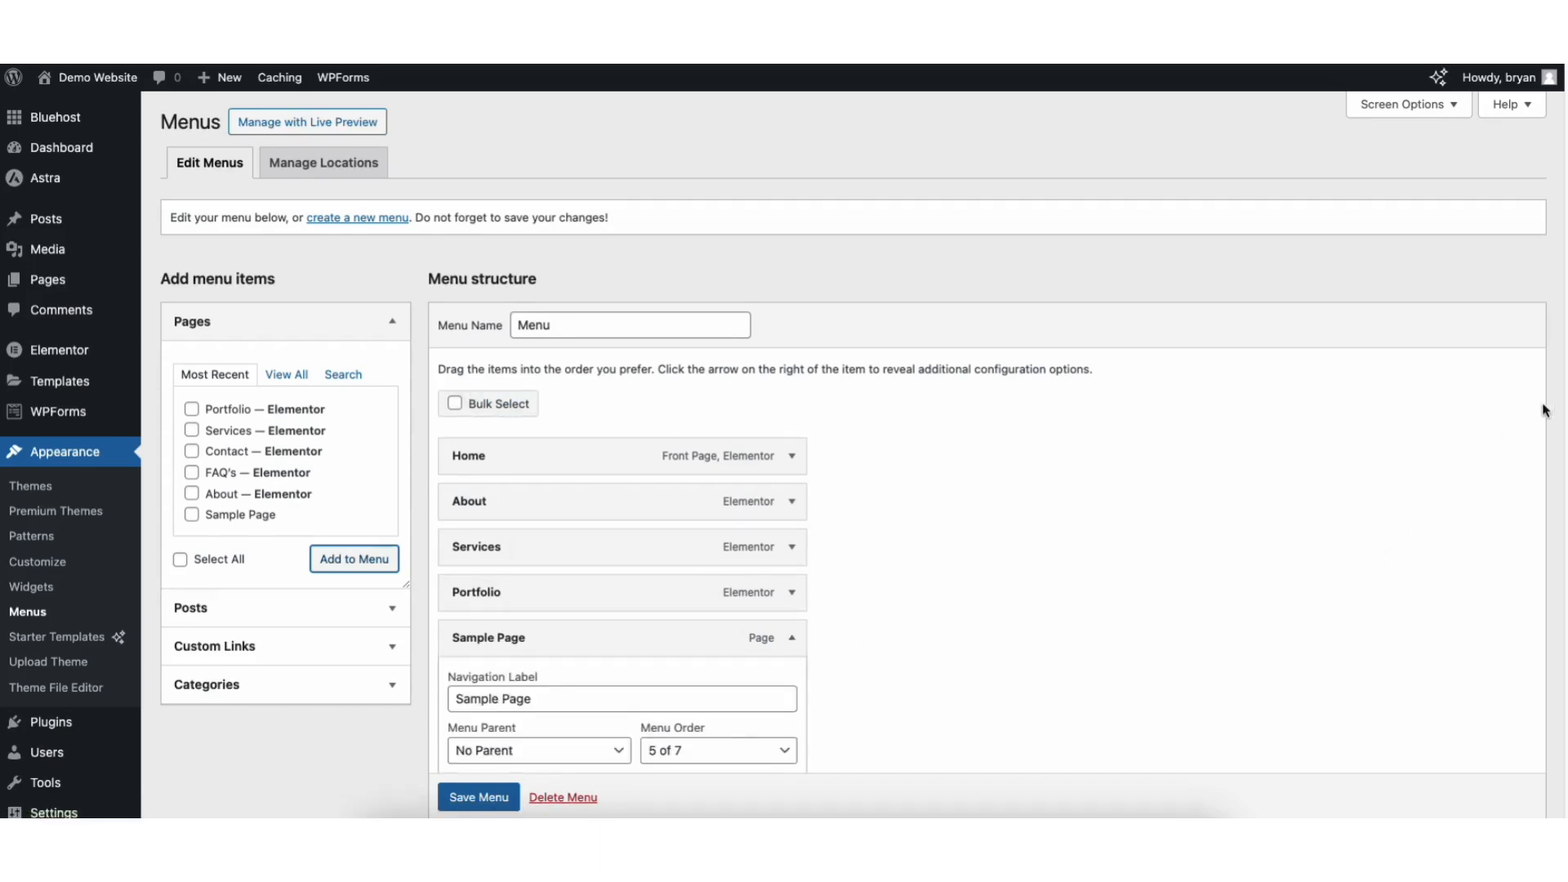
scroll(1550, 507, "down", 5)
left_click_drag(457, 413, 539, 420)
left_click(516, 412)
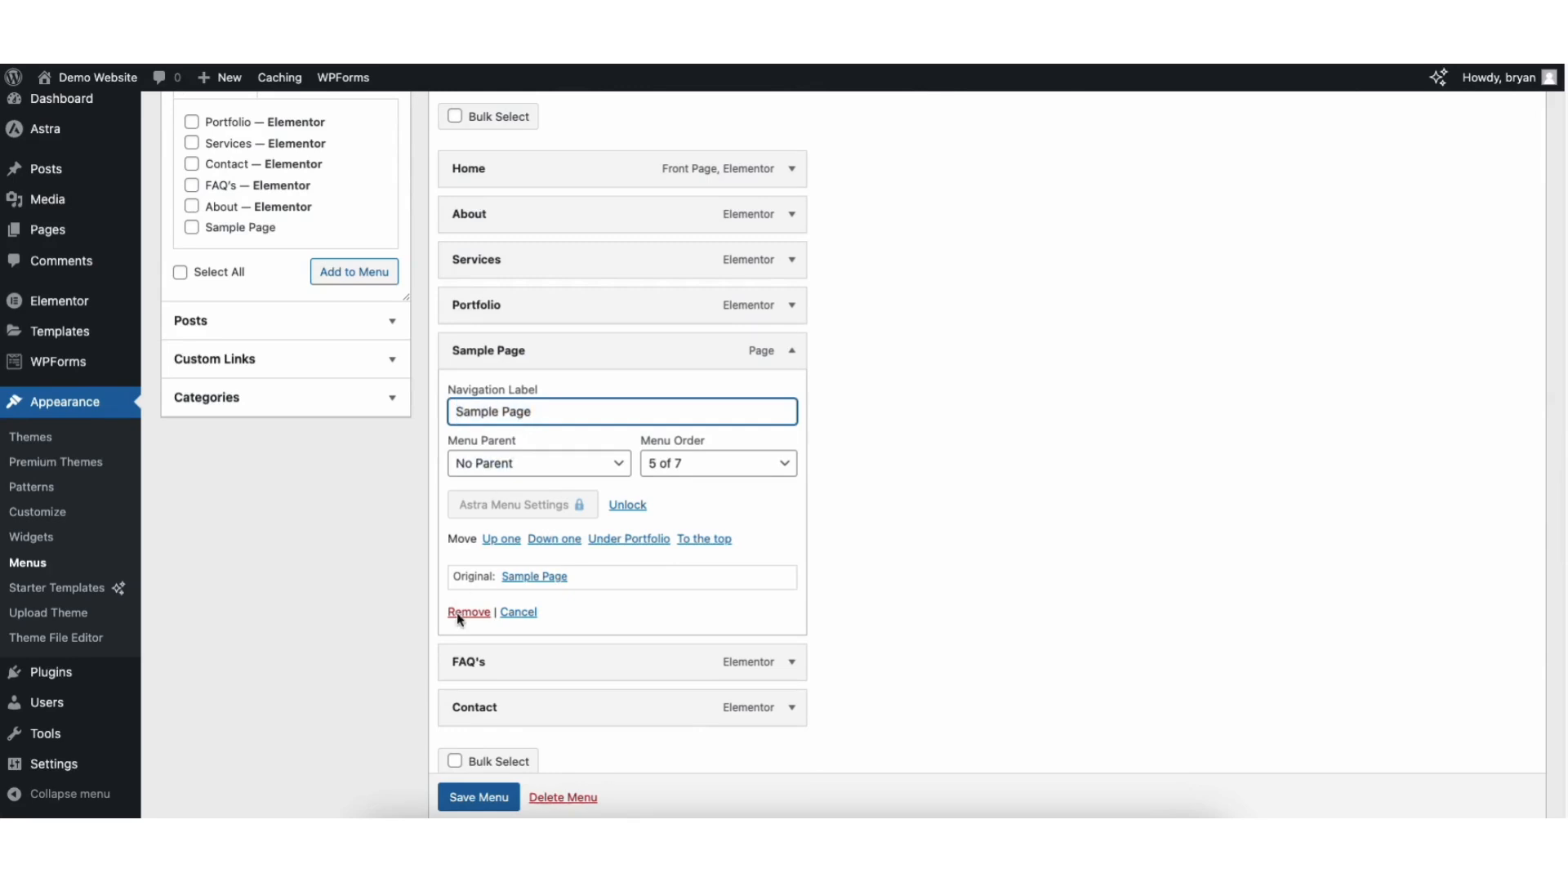
left_click(792, 350)
scroll(703, 154, "up", 4)
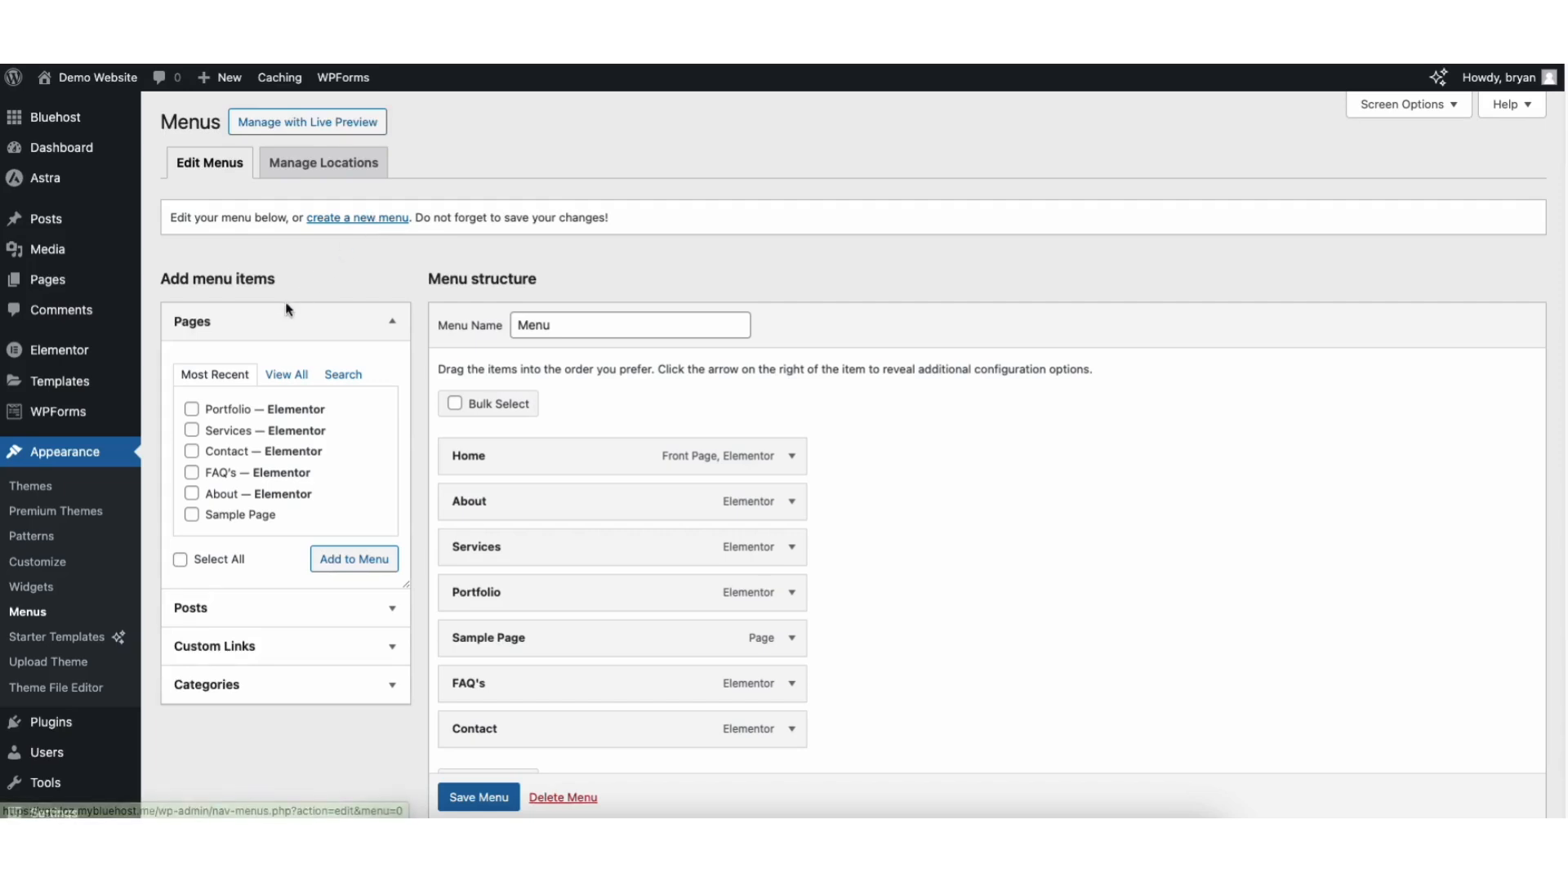
Step: Add a second Sample Page to the menu, nest both Sample Page items under Services, and save the menu
left_click(192, 514)
left_click(335, 558)
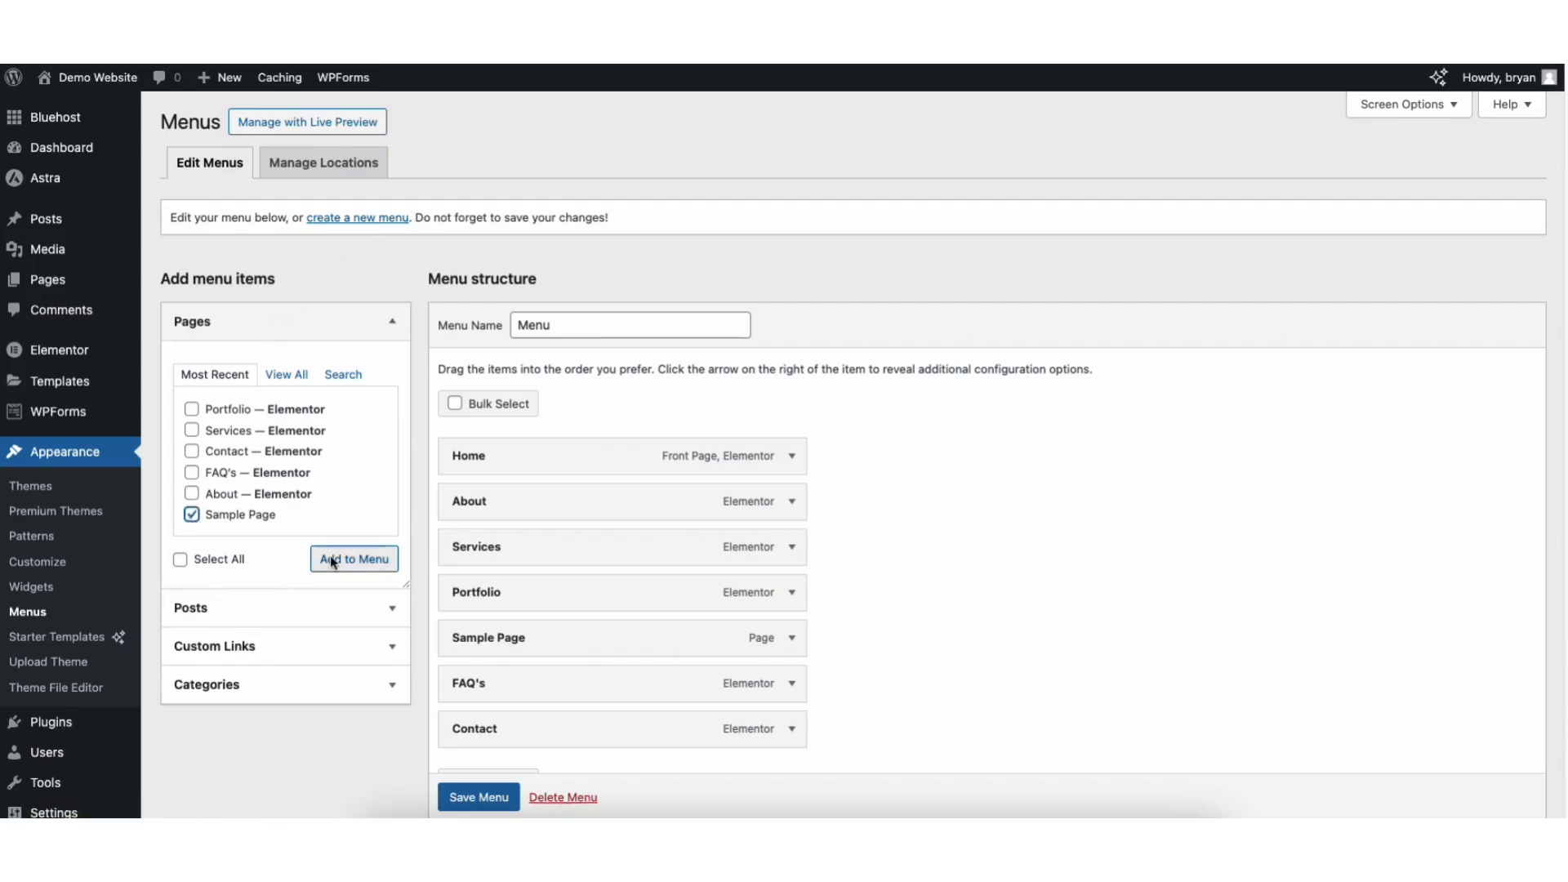
left_click_drag(497, 772, 528, 589)
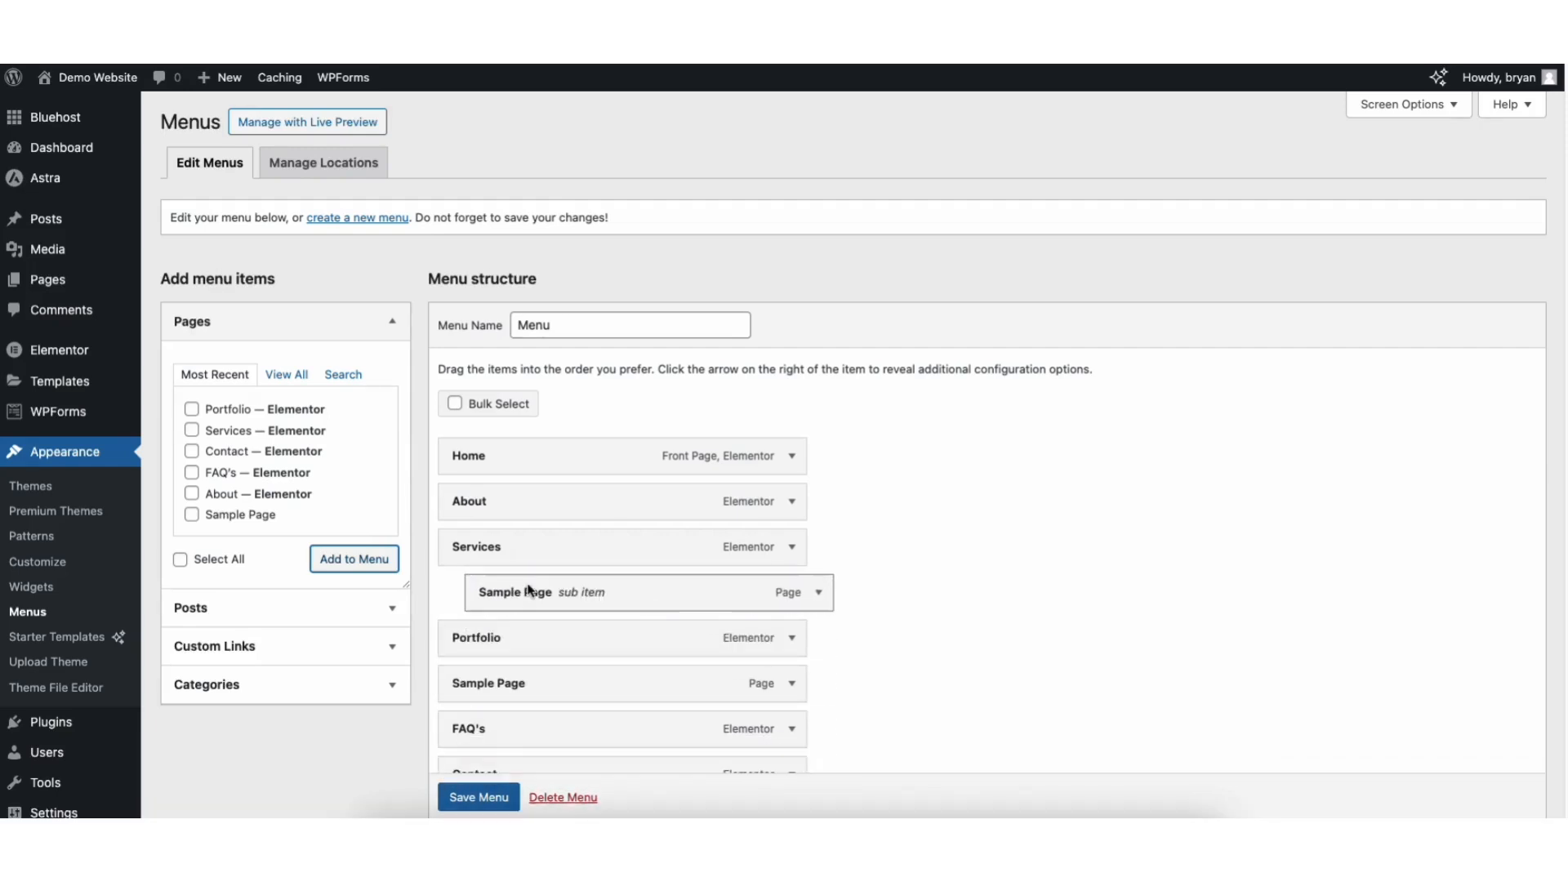
left_click_drag(476, 683, 507, 636)
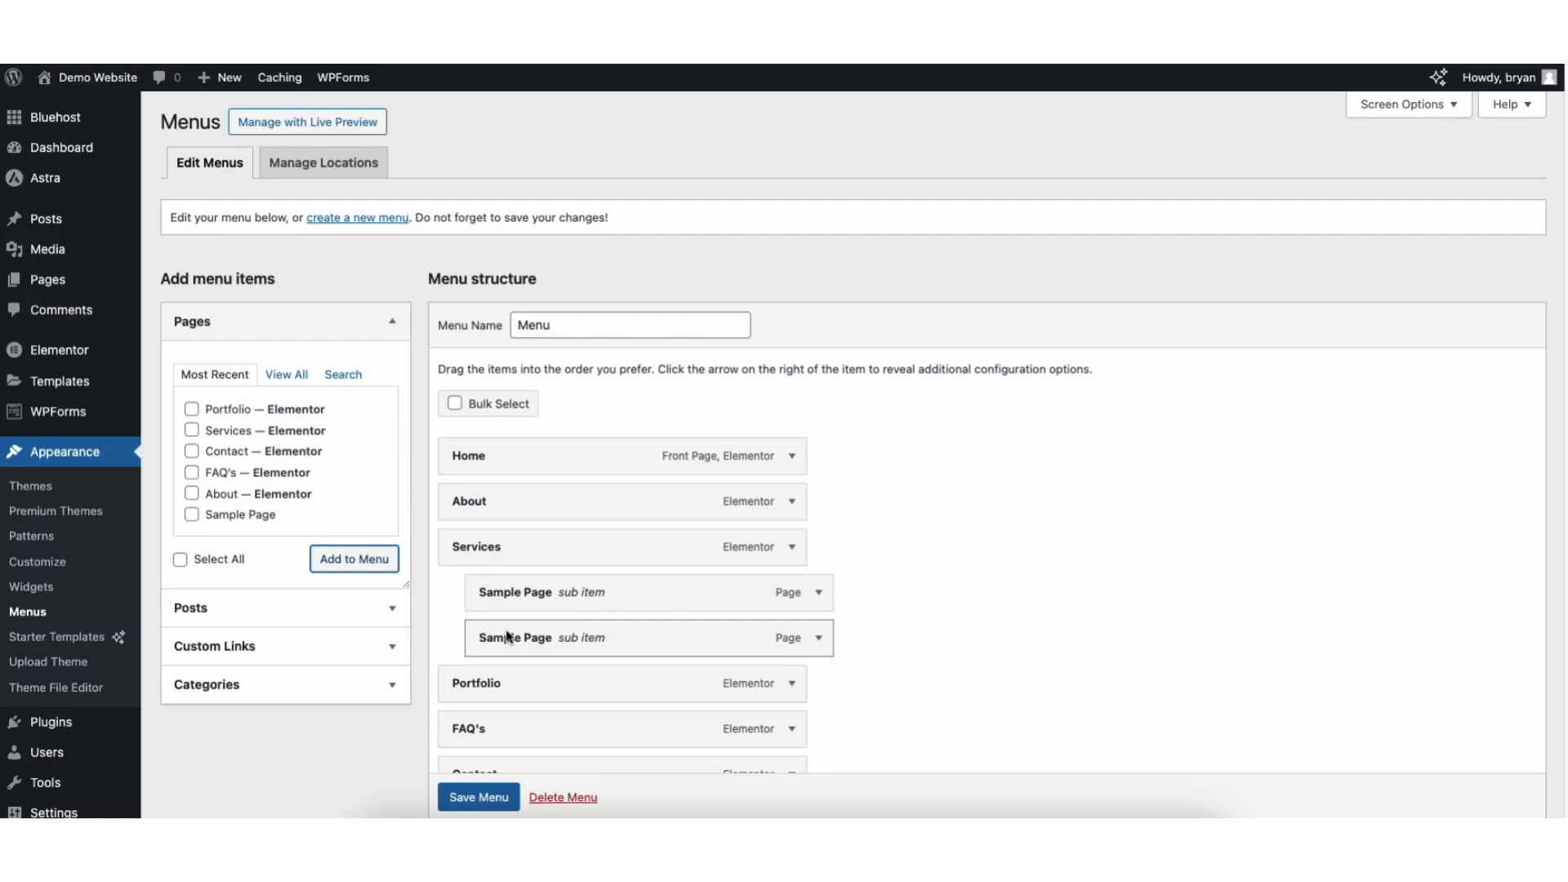
left_click(477, 797)
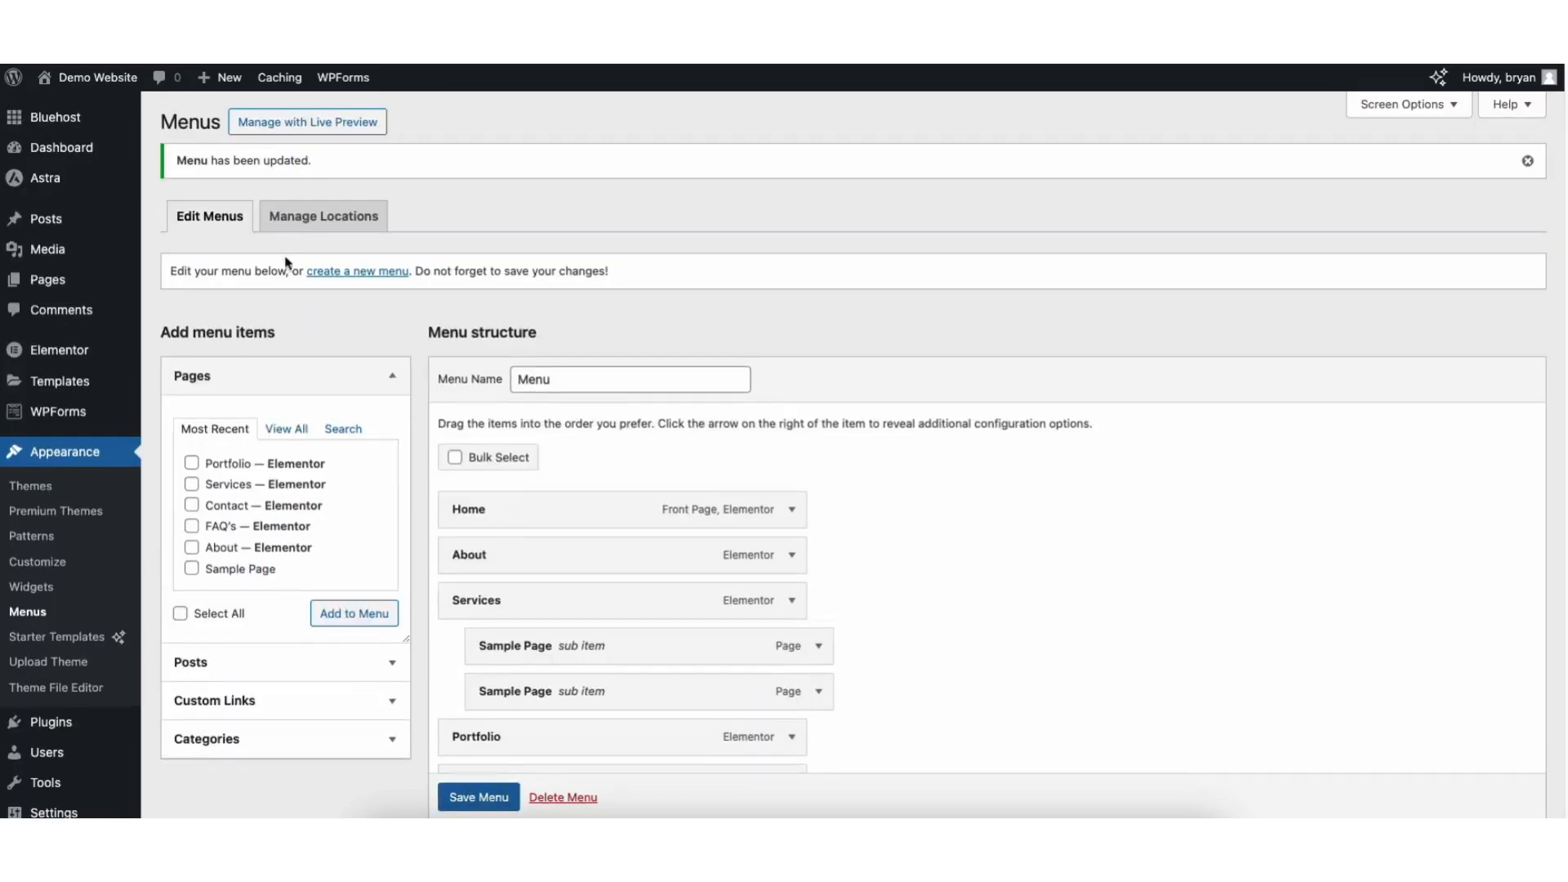
Step: Visit the live site and check the Services submenu in the header navigation
mouse_move(98, 78)
left_click(76, 106)
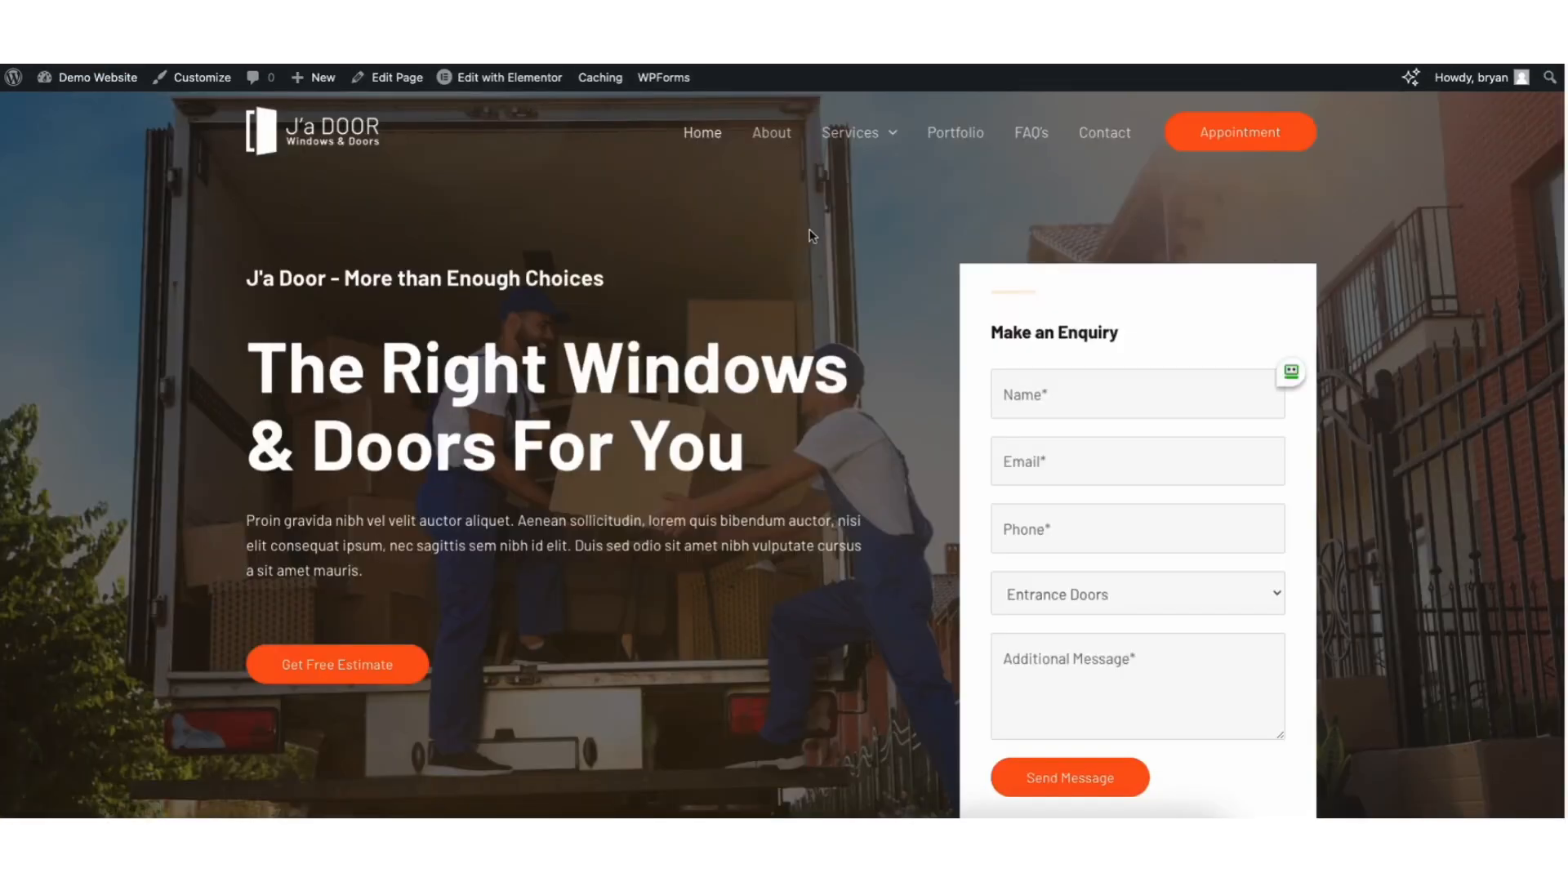
mouse_move(863, 141)
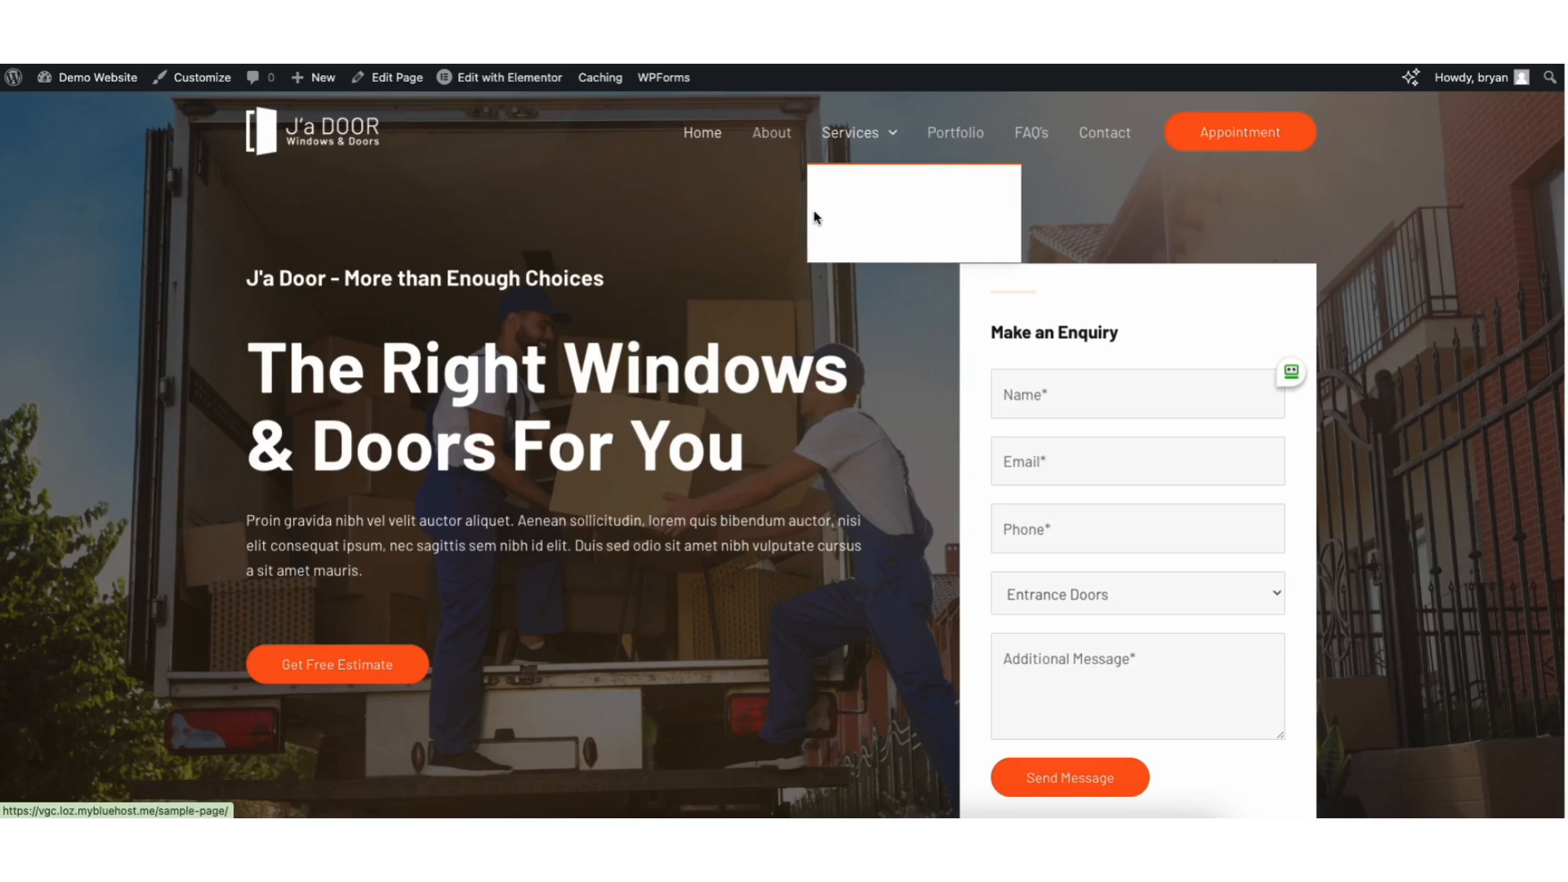
Step: Customize the transparent header's design by setting the submenu text/link color to #1C0D0A, and check the Services submenu in the preview
left_click(203, 77)
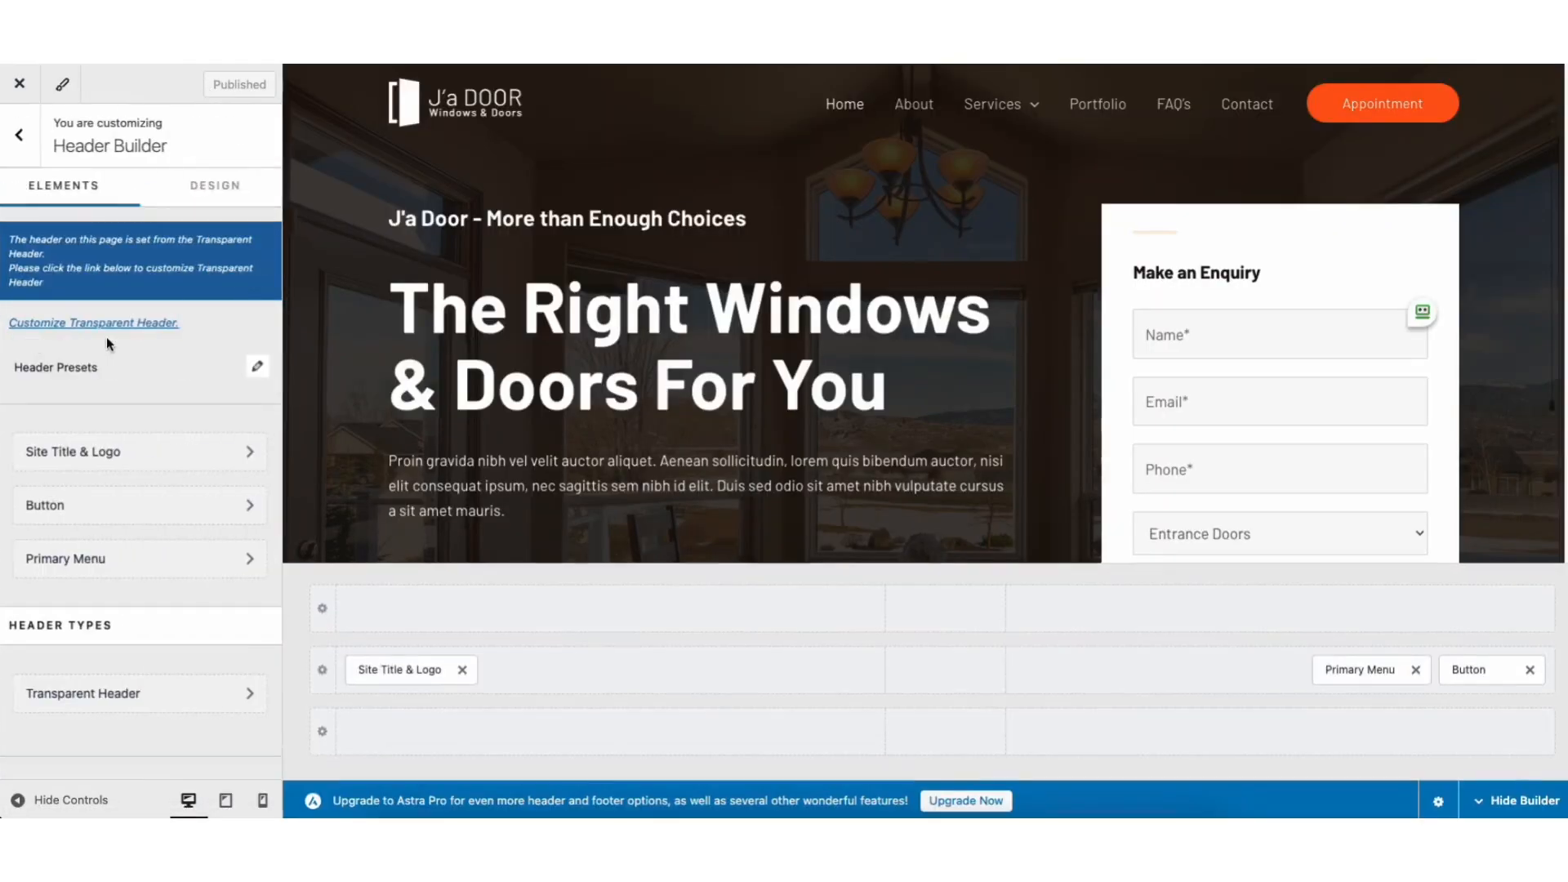
left_click(107, 336)
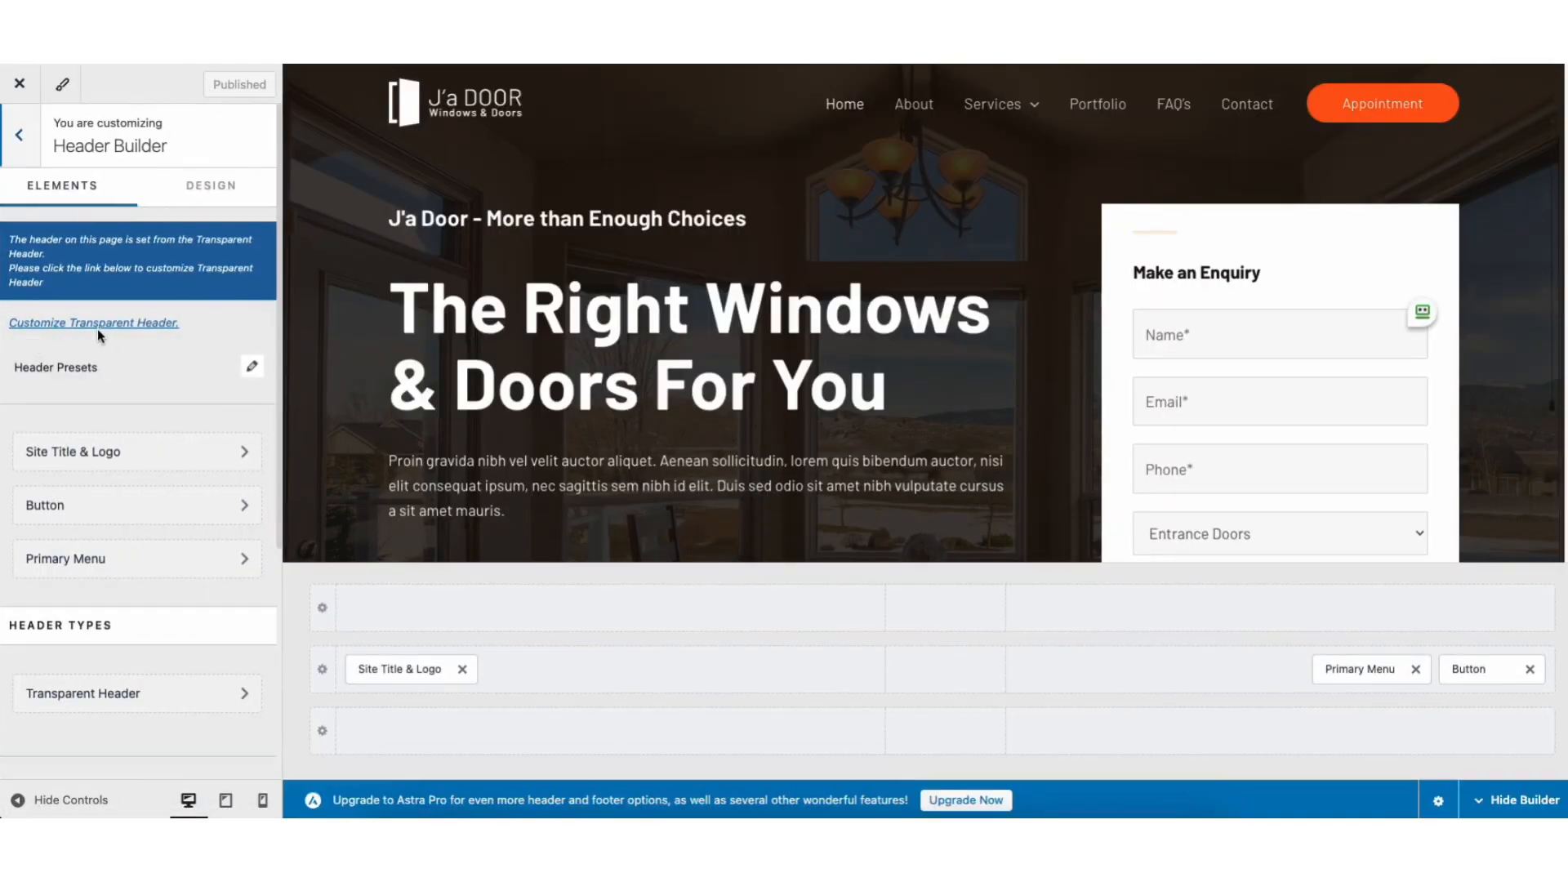
left_click(87, 694)
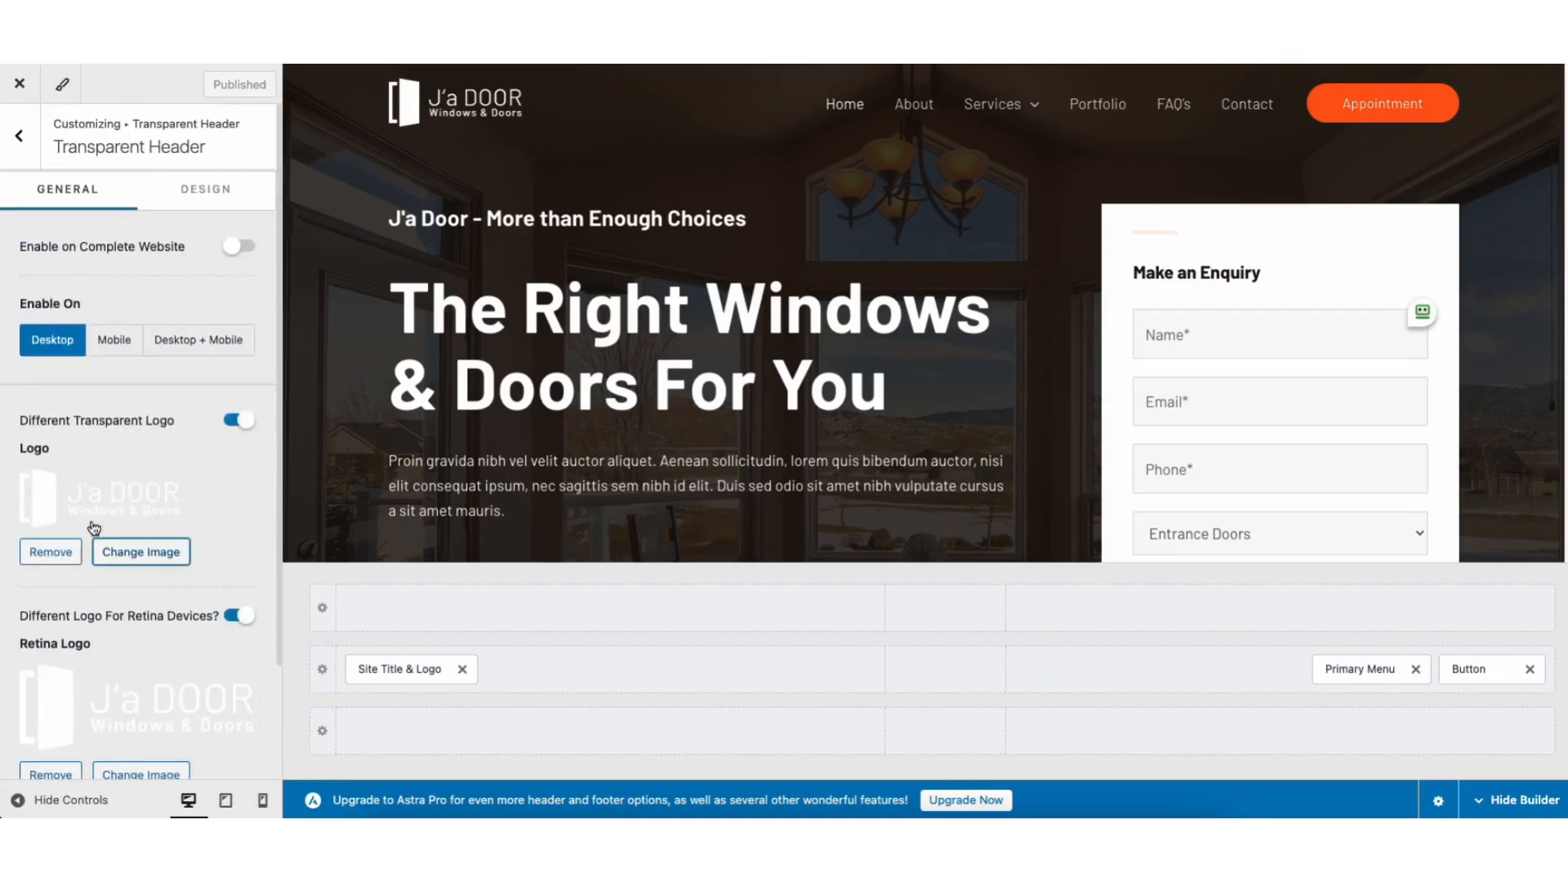
left_click(184, 189)
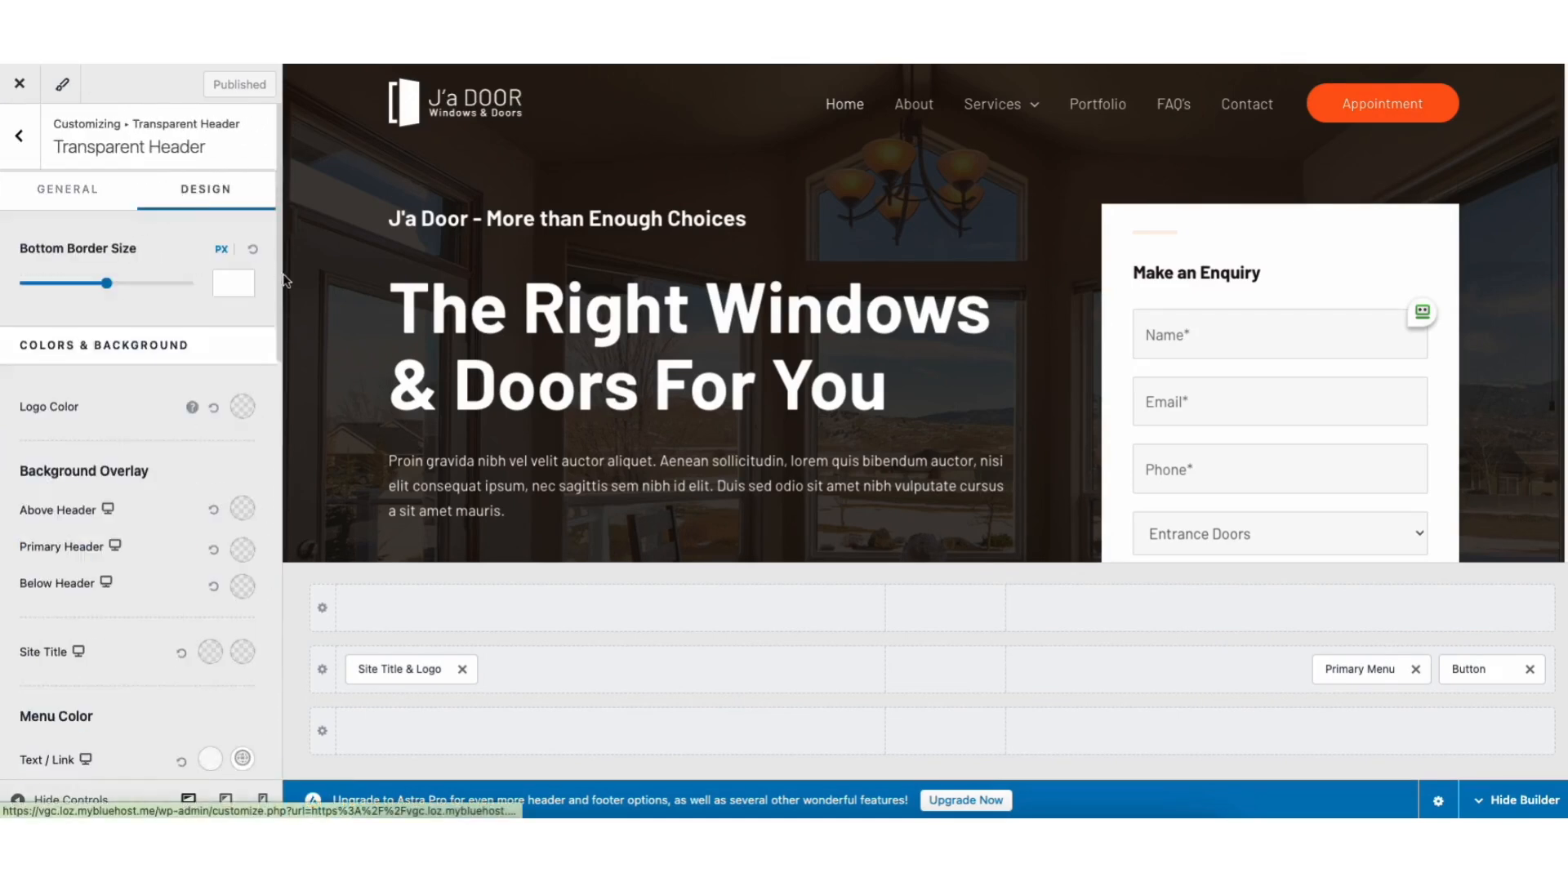
left_click_drag(280, 283, 283, 489)
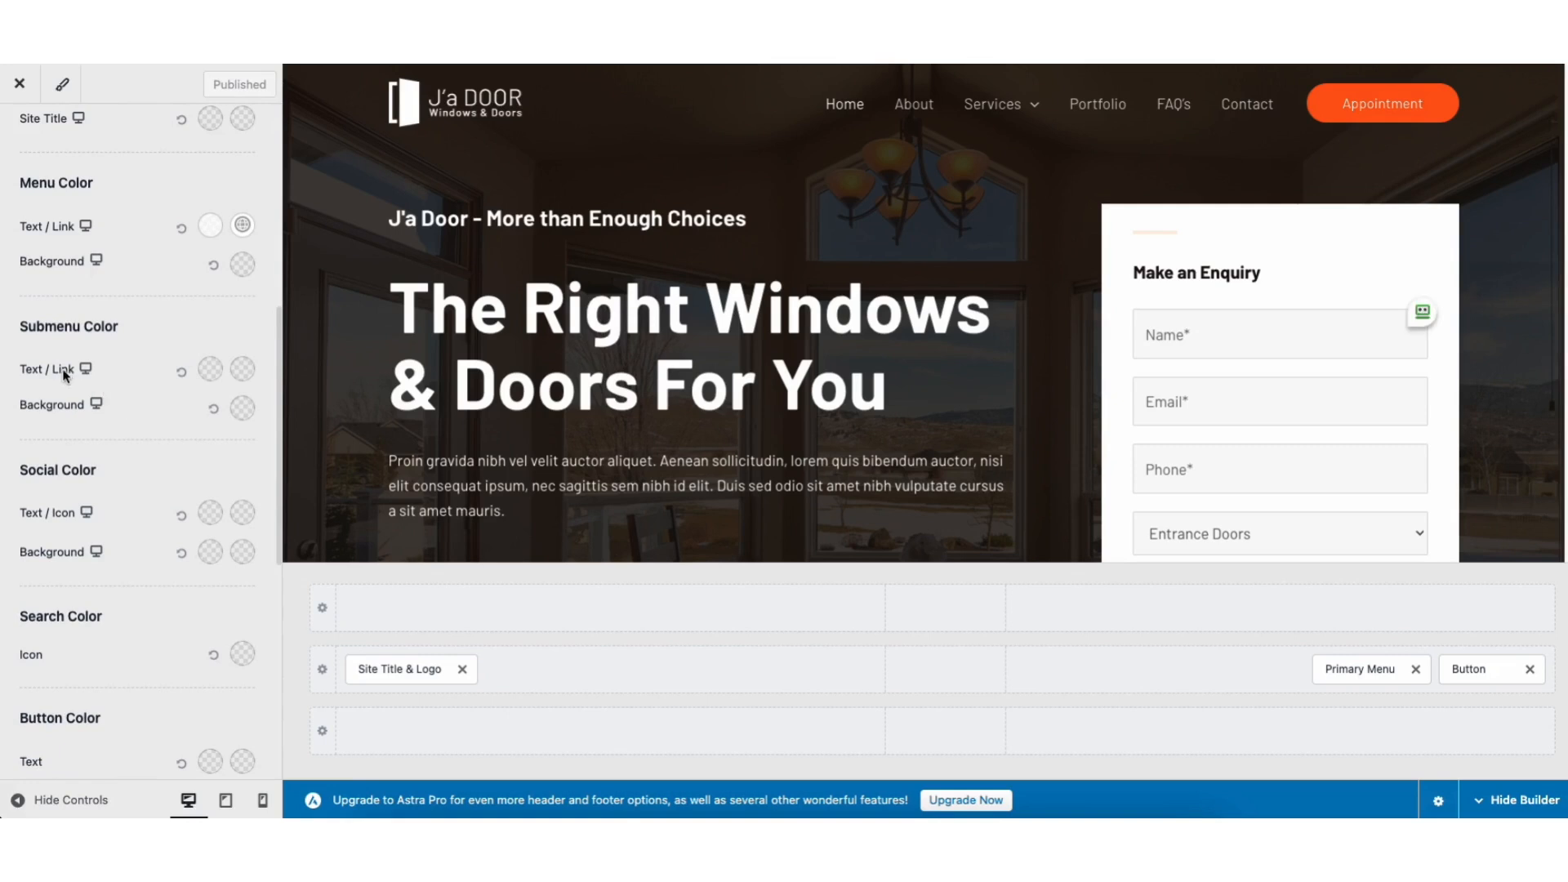
left_click(212, 369)
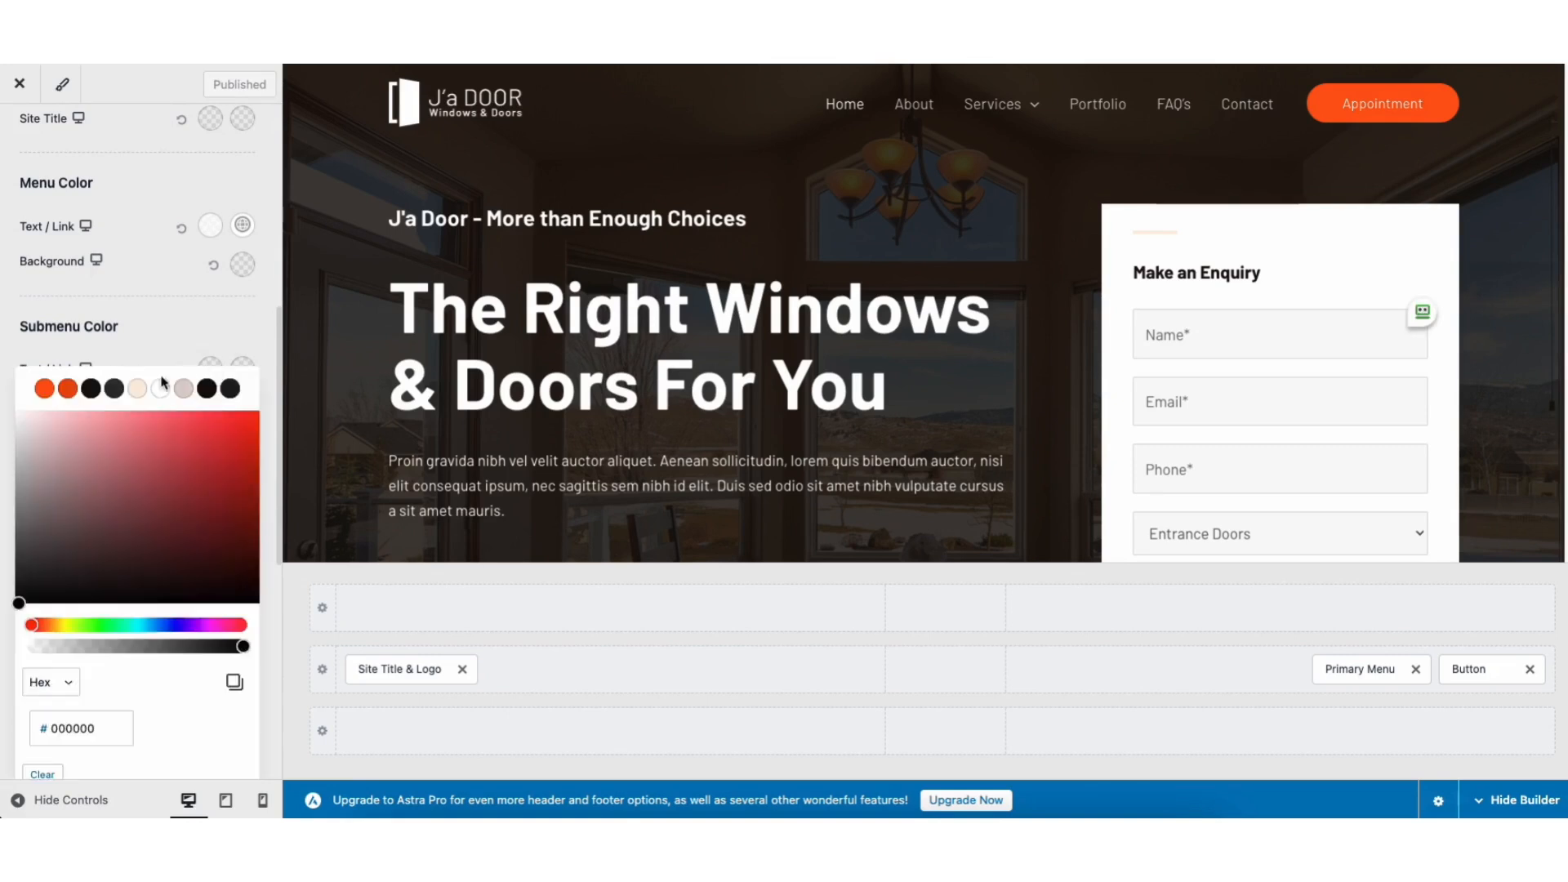
left_click(92, 389)
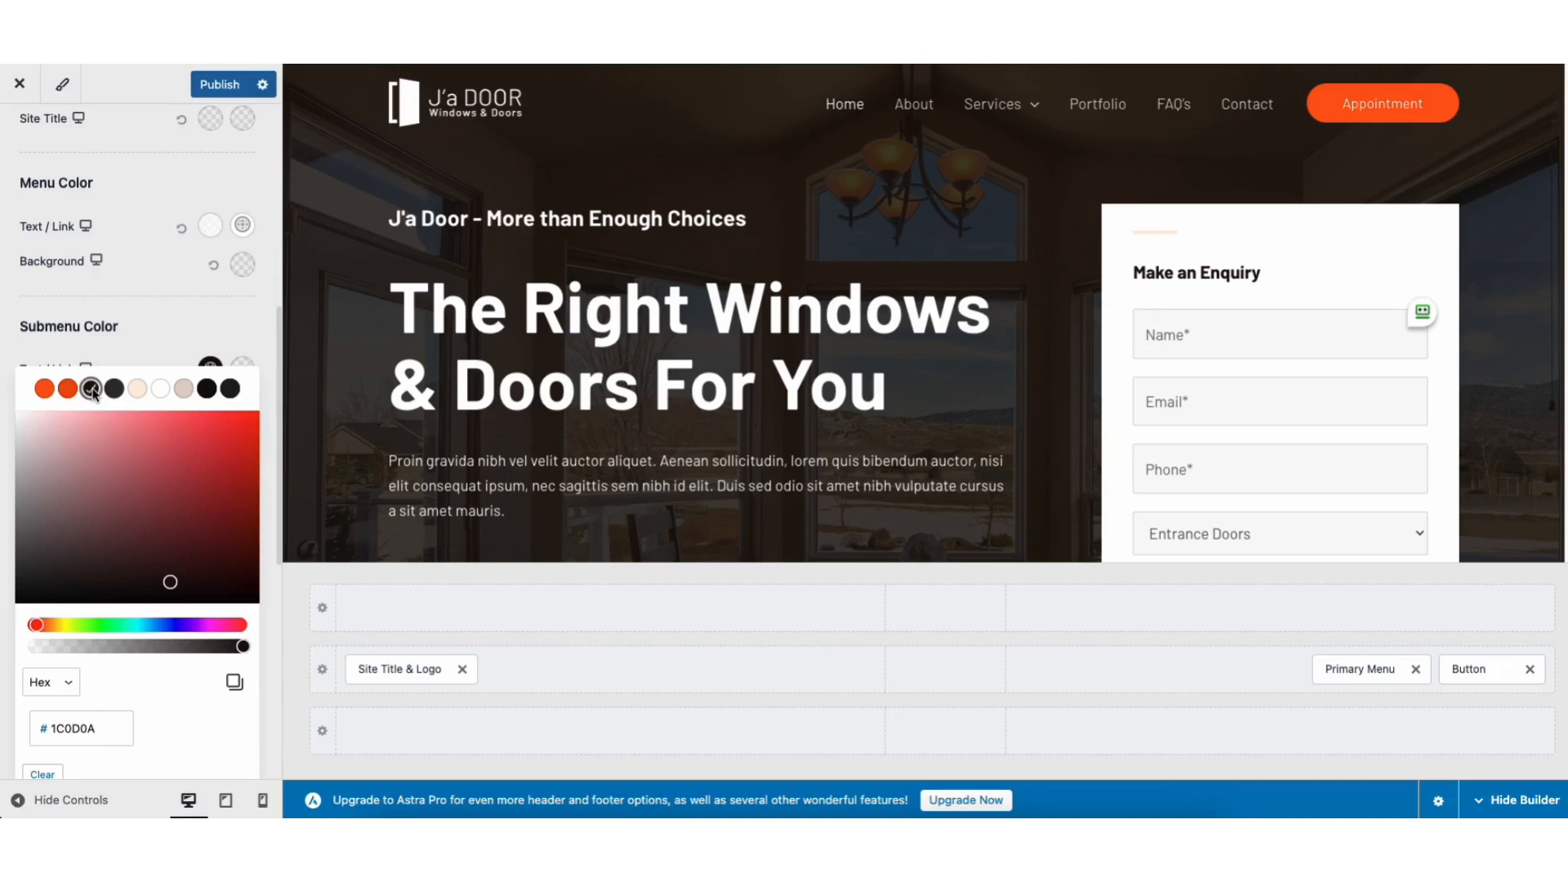
mouse_move(984, 110)
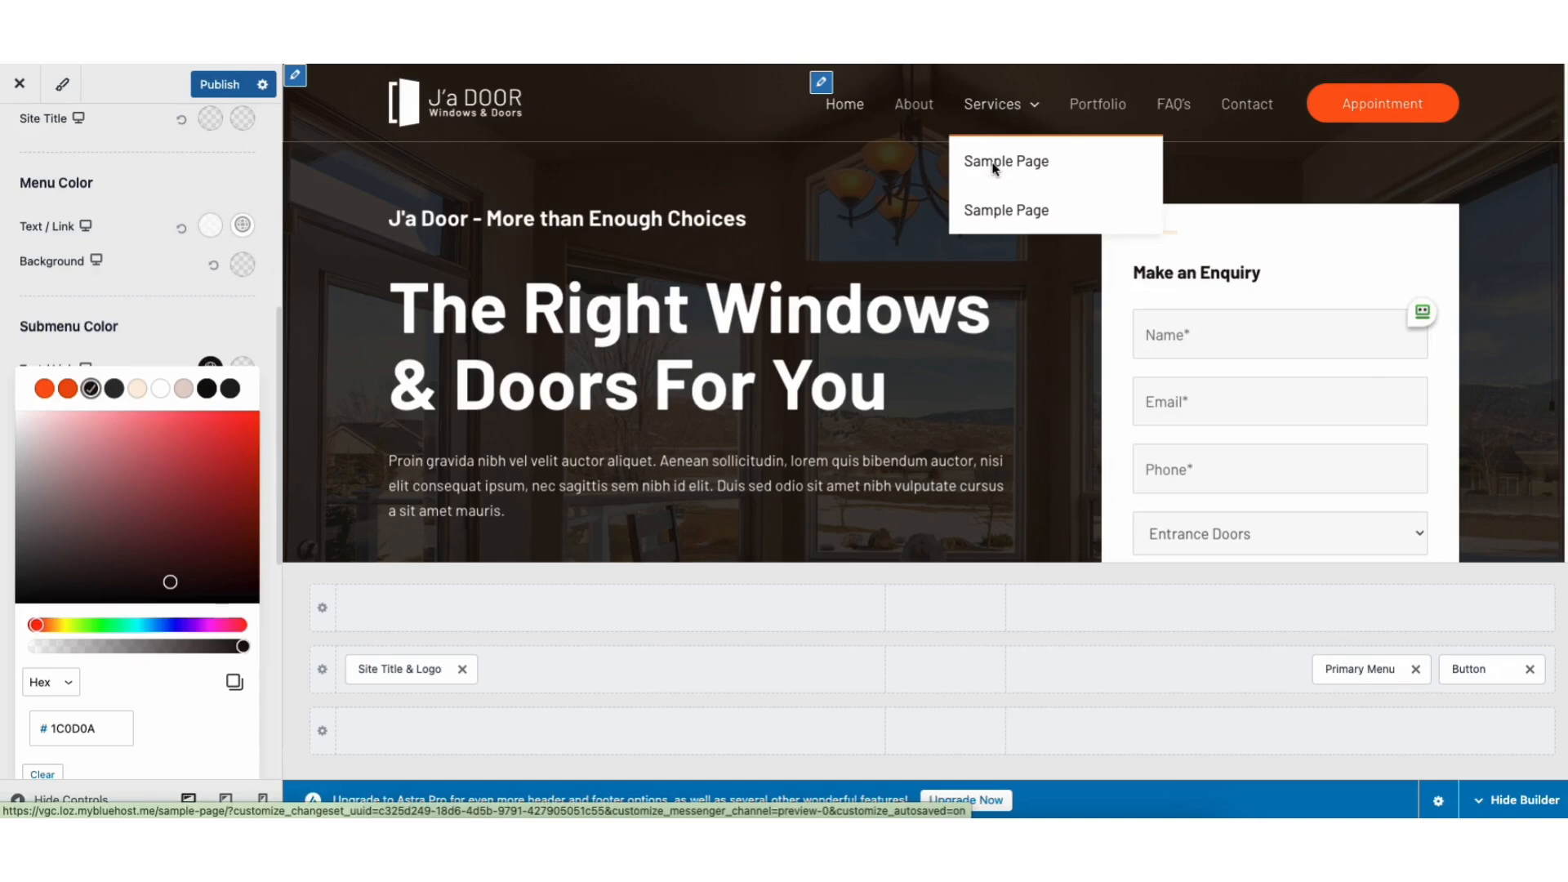
Step: Set the submenu's hover text/link color to #F15808, check it on the Services submenu, and publish the change
left_click(210, 361)
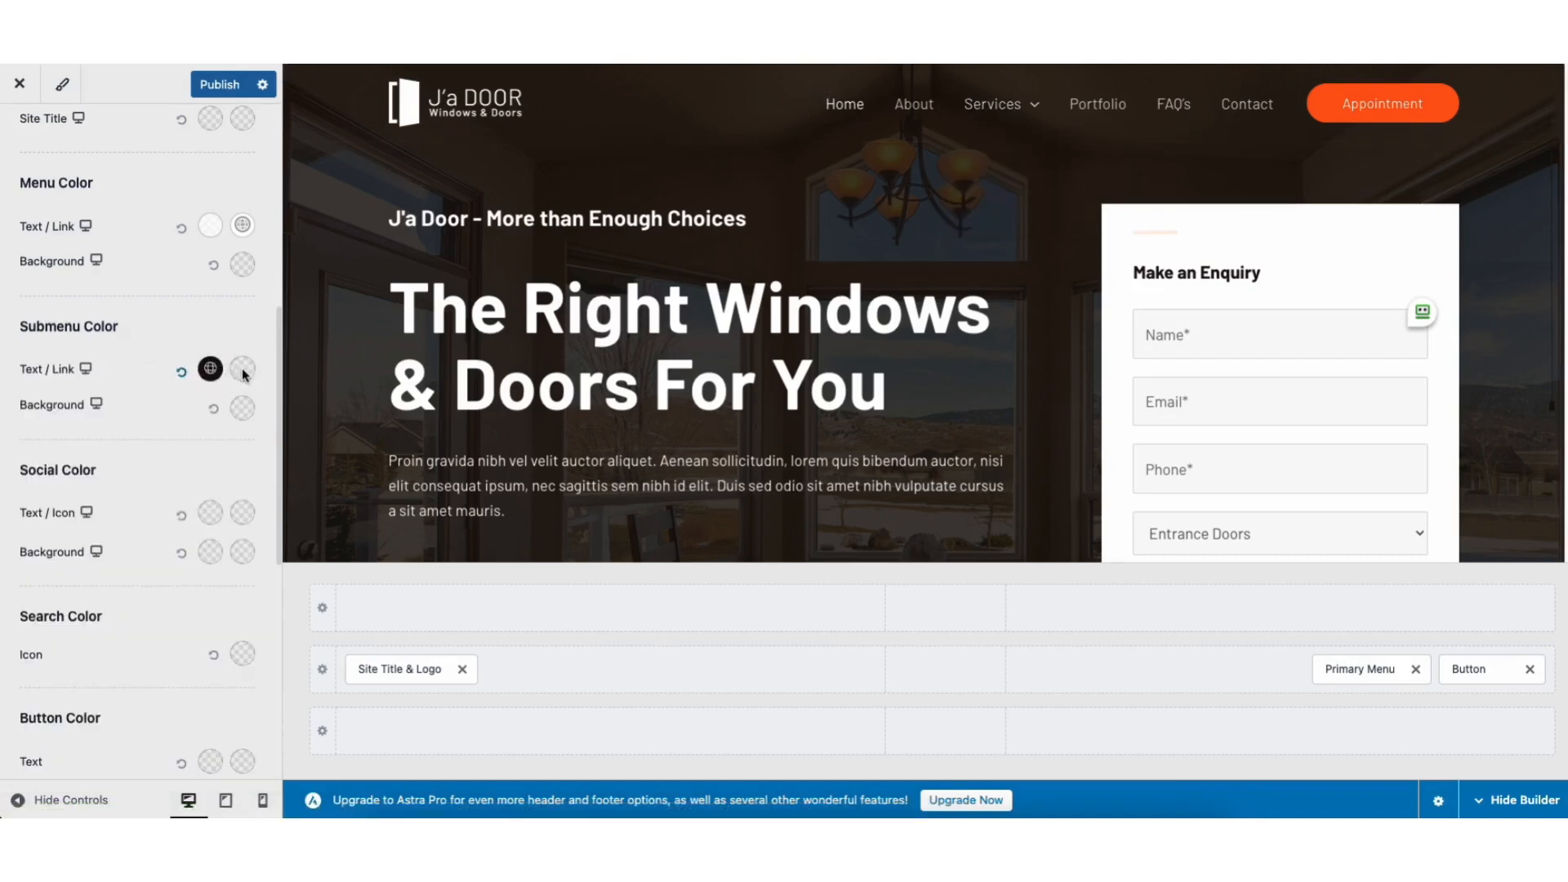
left_click(243, 369)
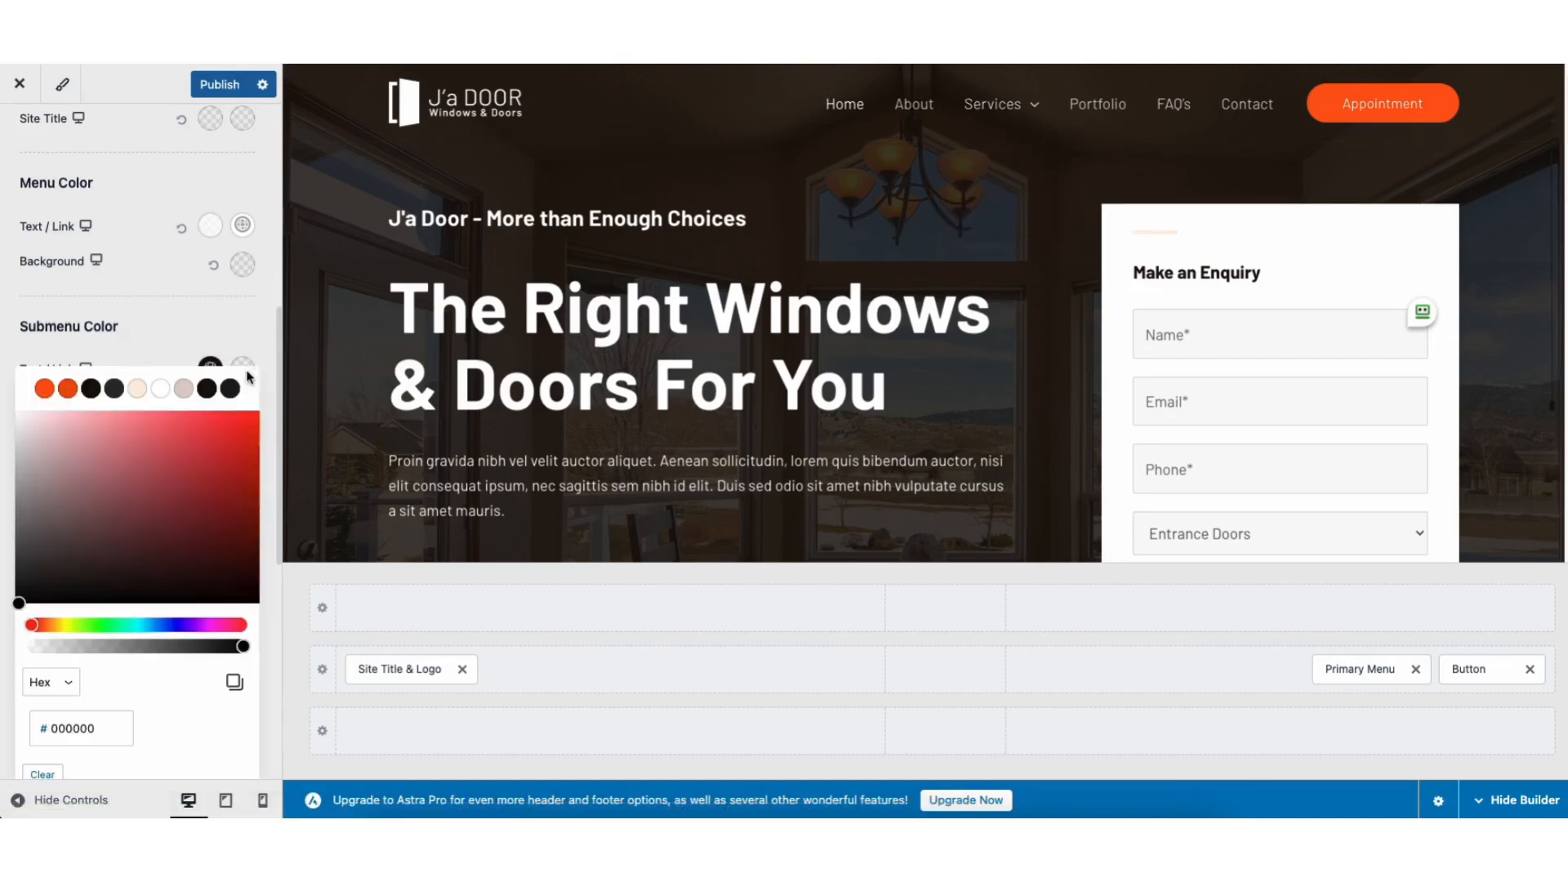
left_click(67, 390)
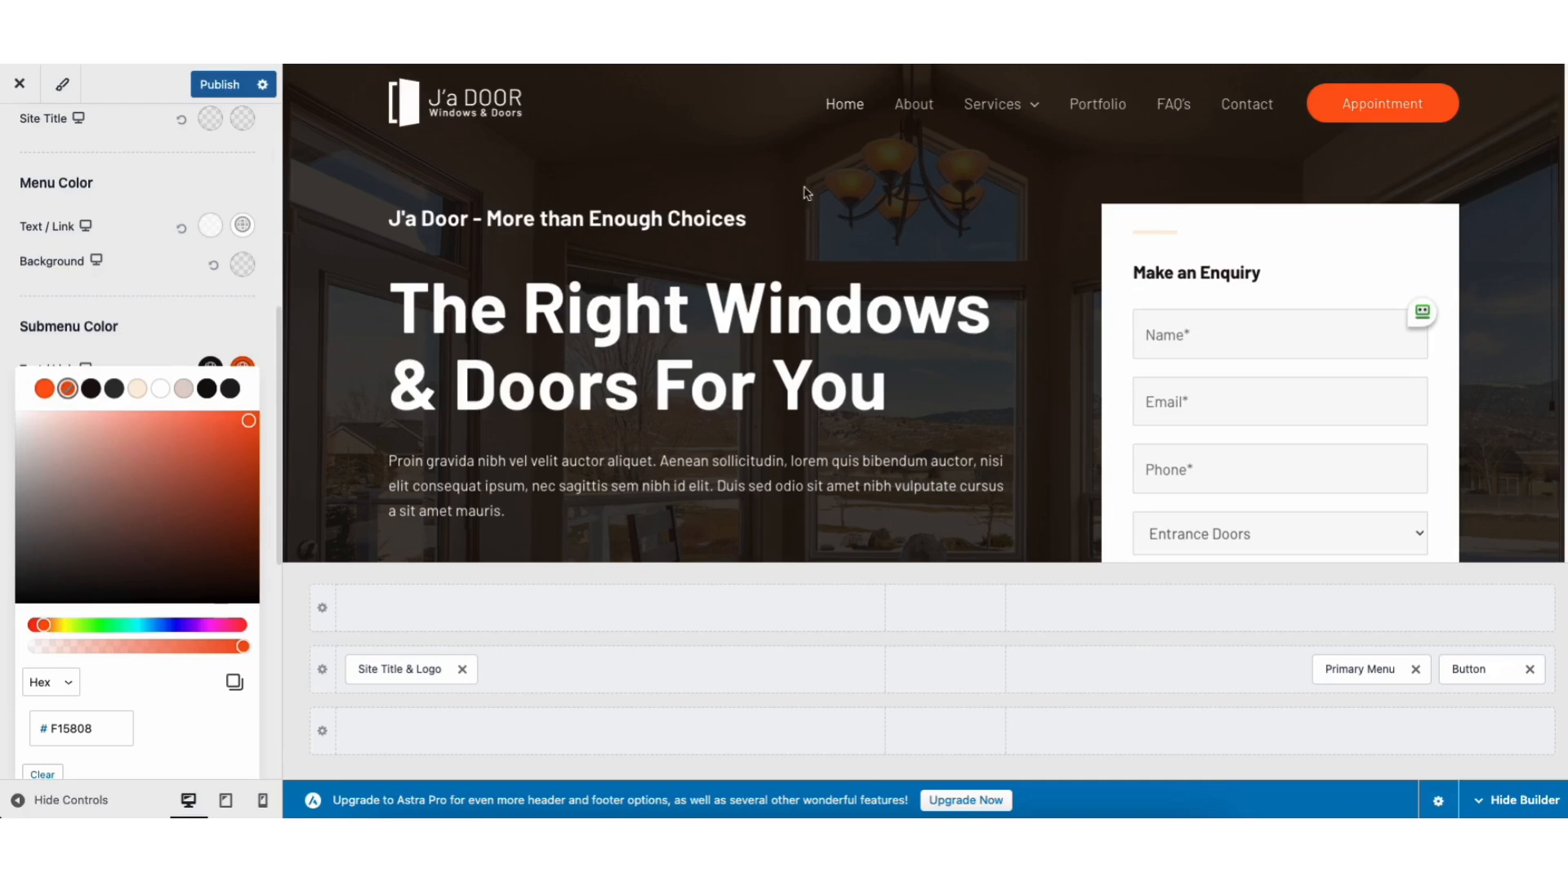
mouse_move(974, 116)
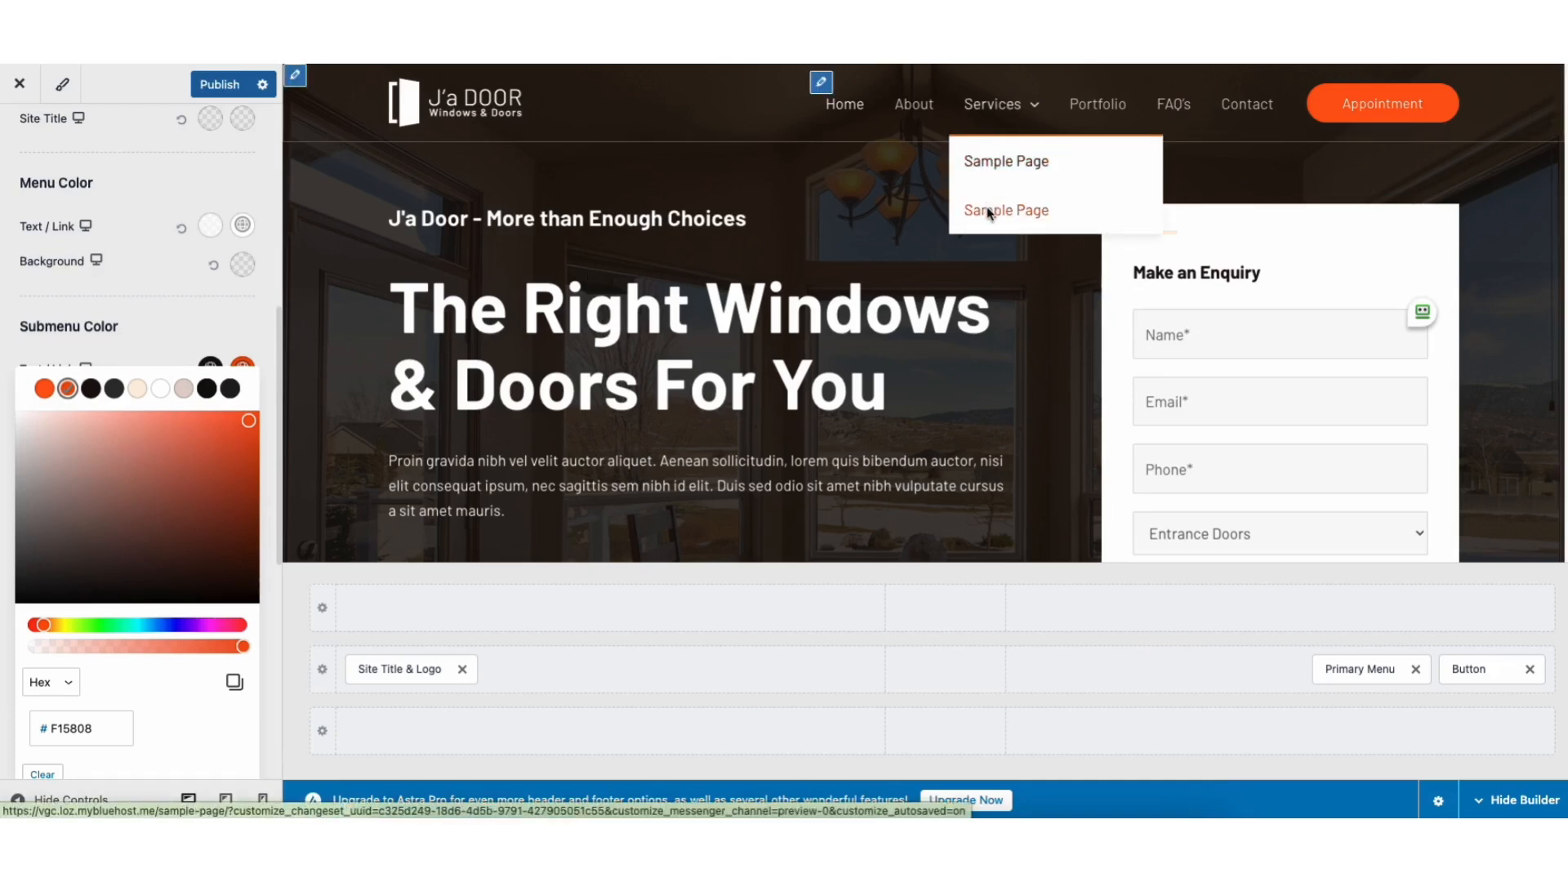
left_click(217, 84)
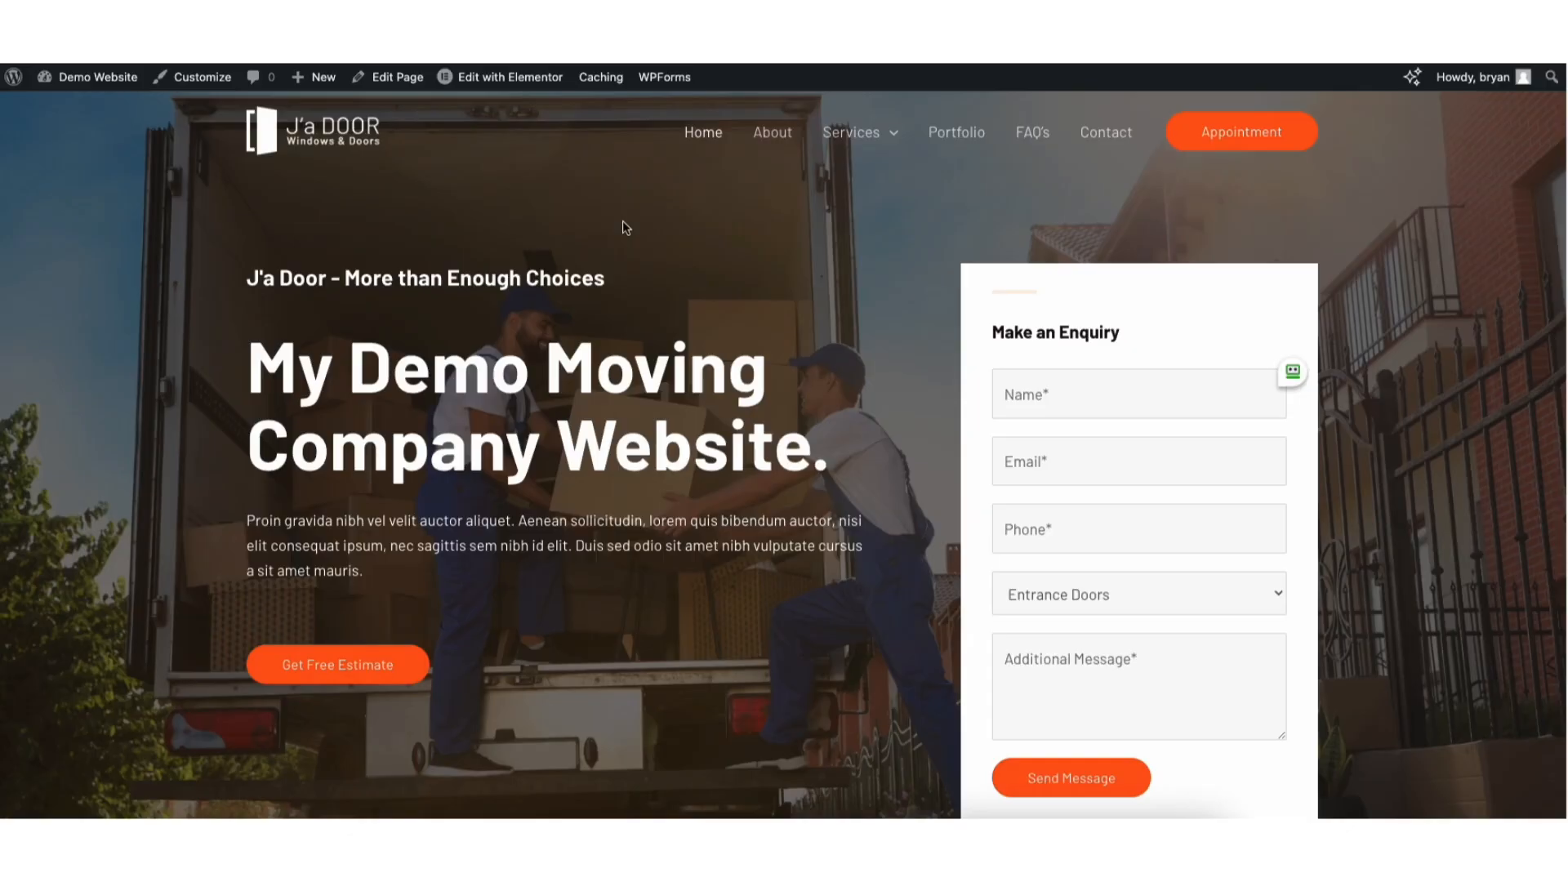
Step: Open the live site's customizer and examine the footer copyright element's text and design settings
left_click(198, 85)
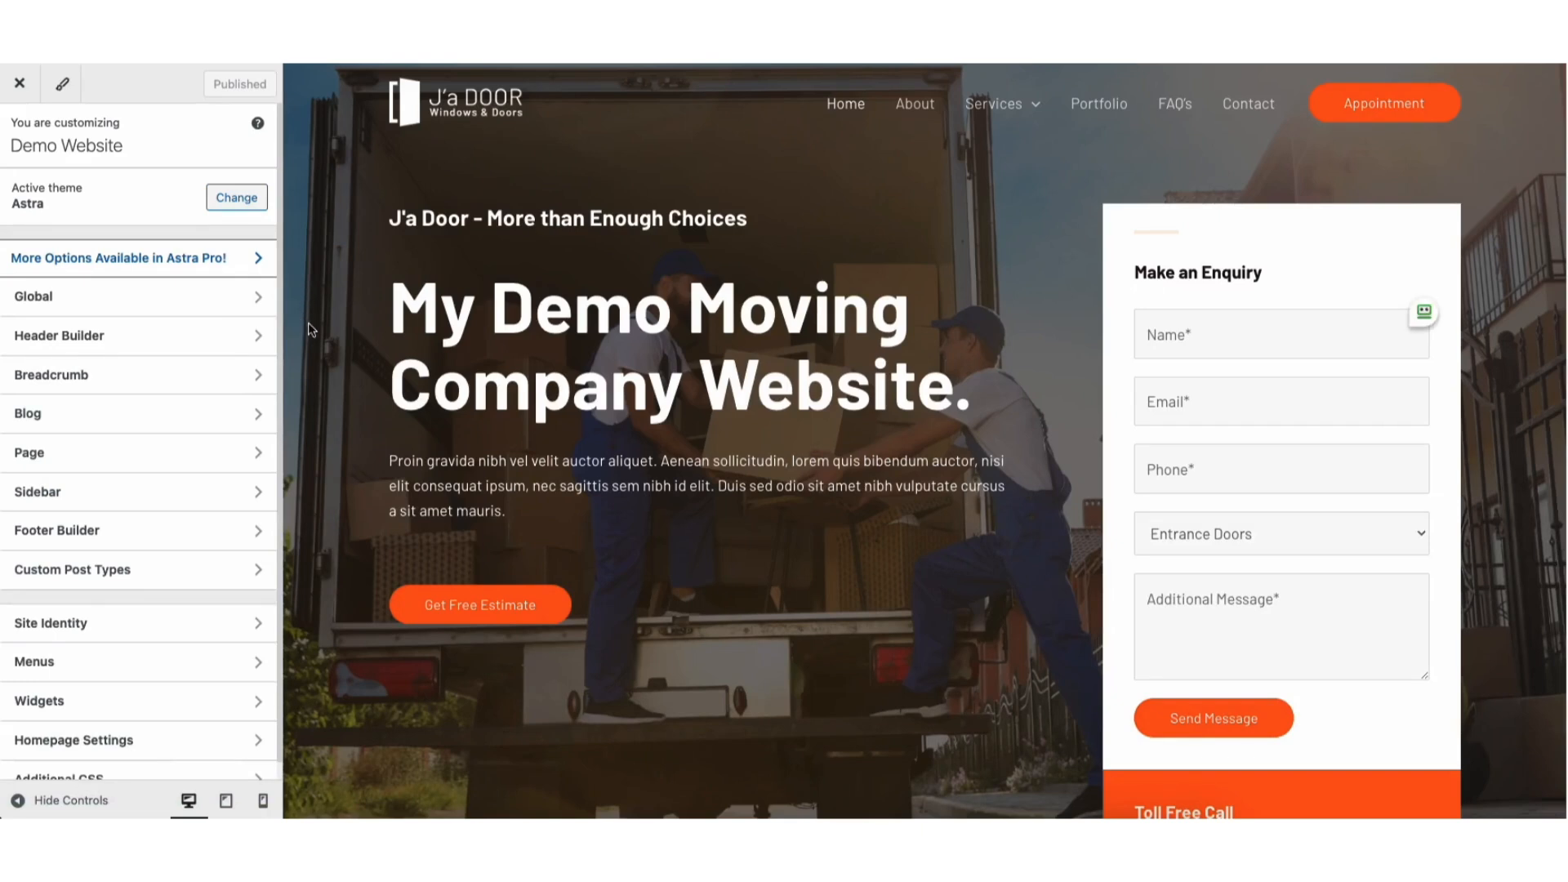
left_click(123, 533)
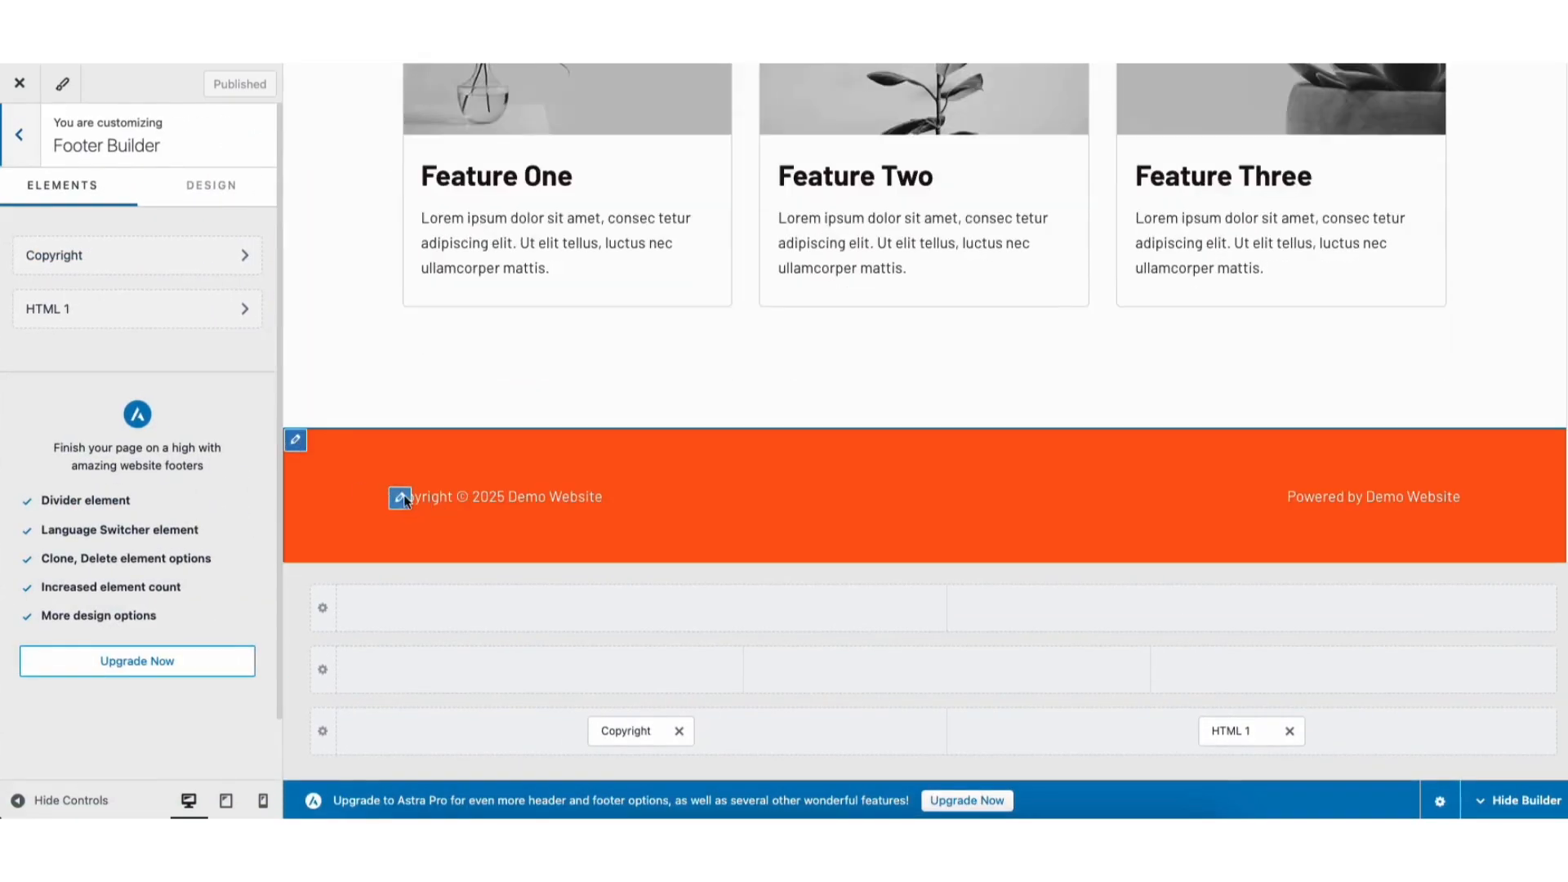
left_click(401, 498)
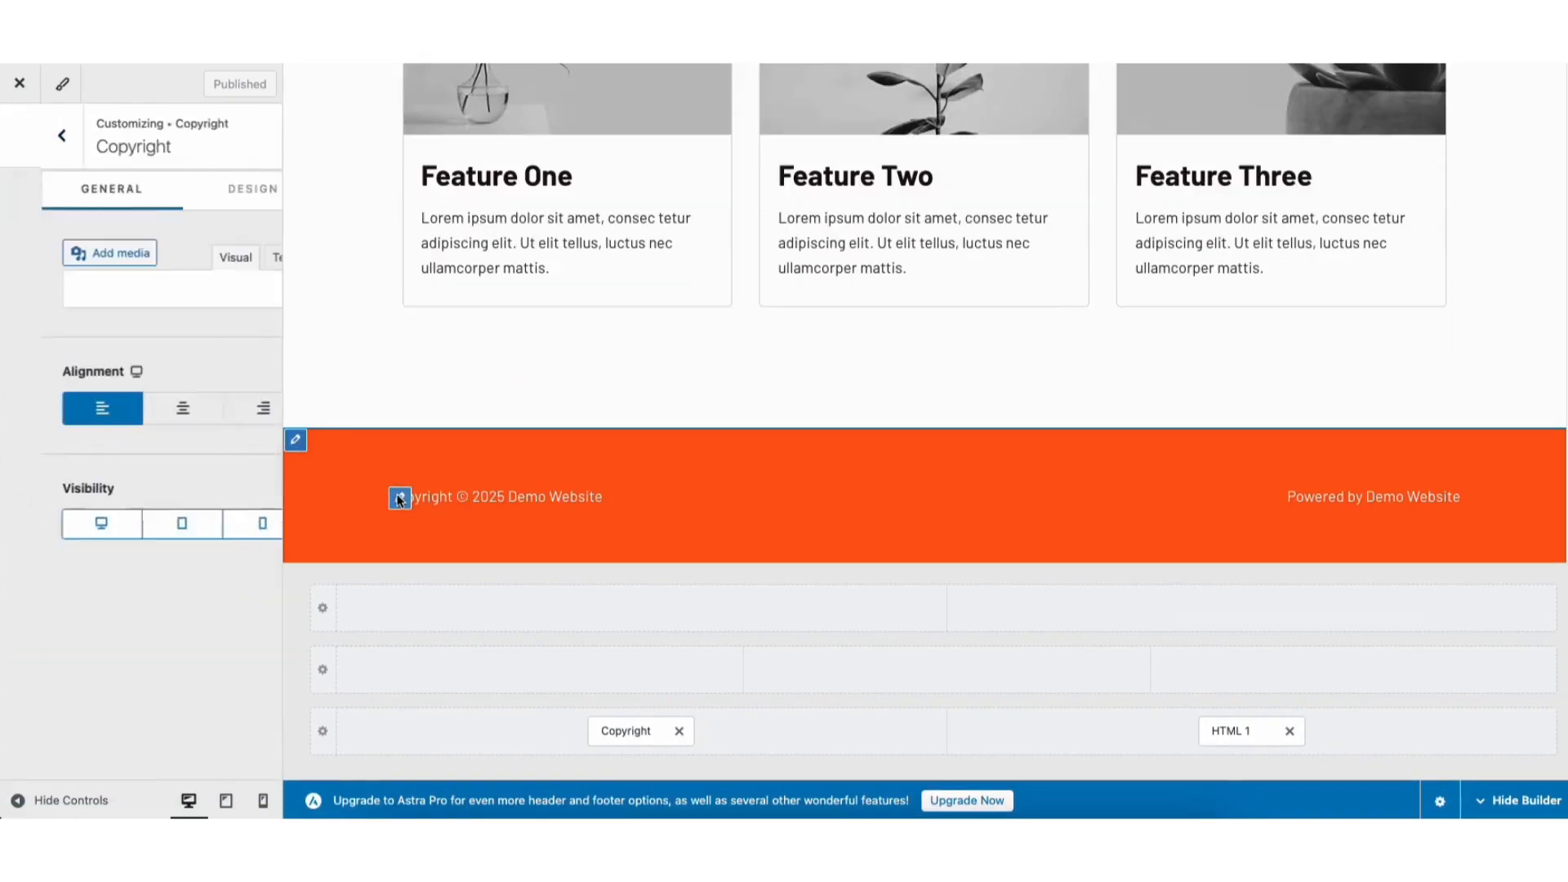
left_click_drag(29, 450, 98, 475)
left_click(114, 482)
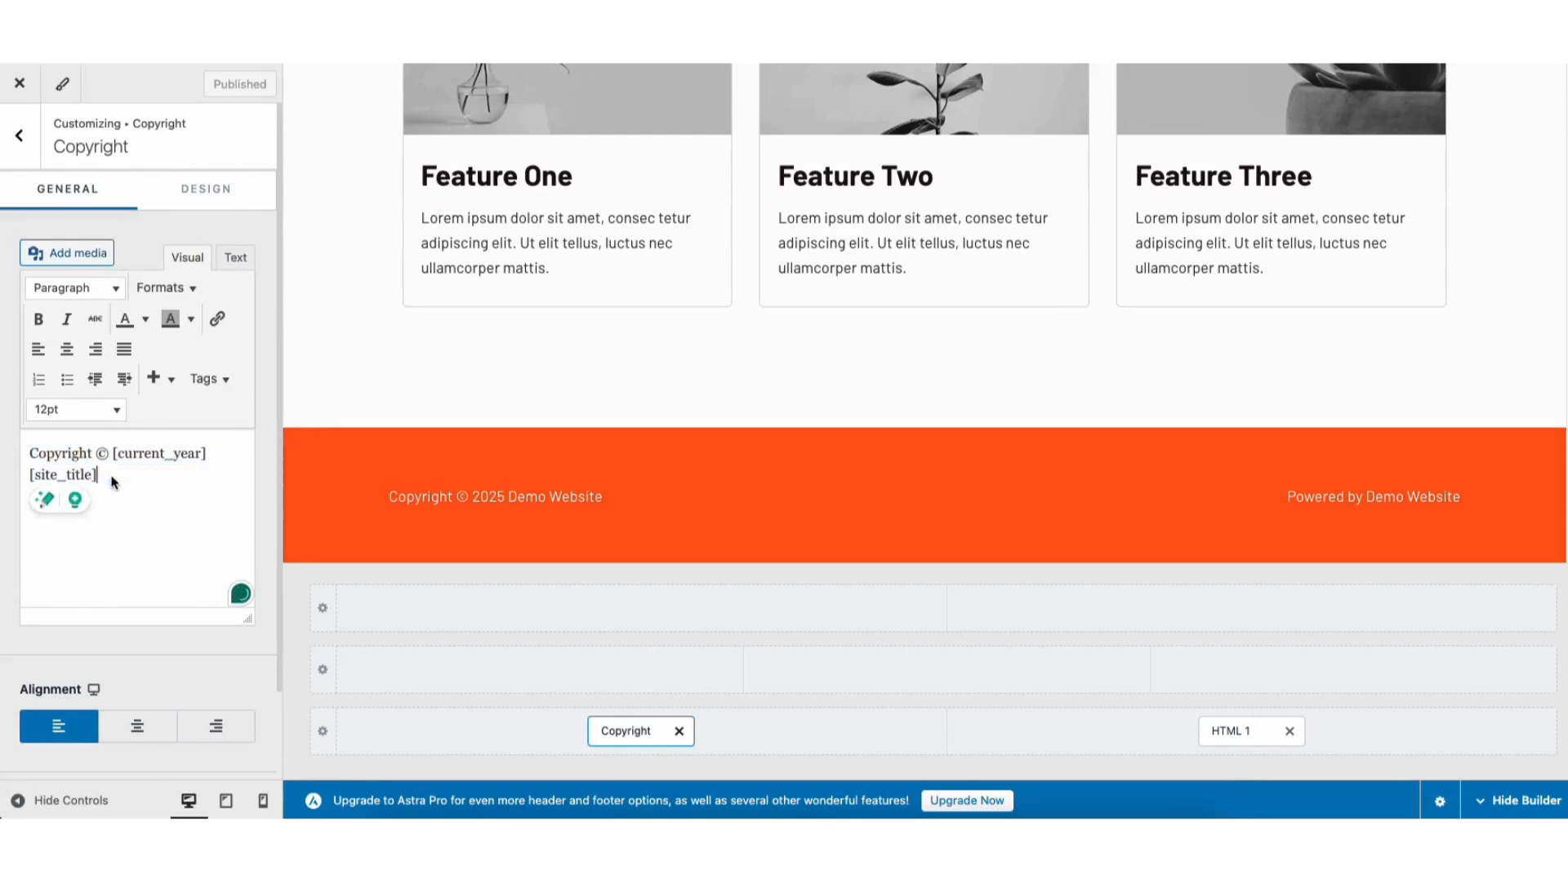
left_click(191, 189)
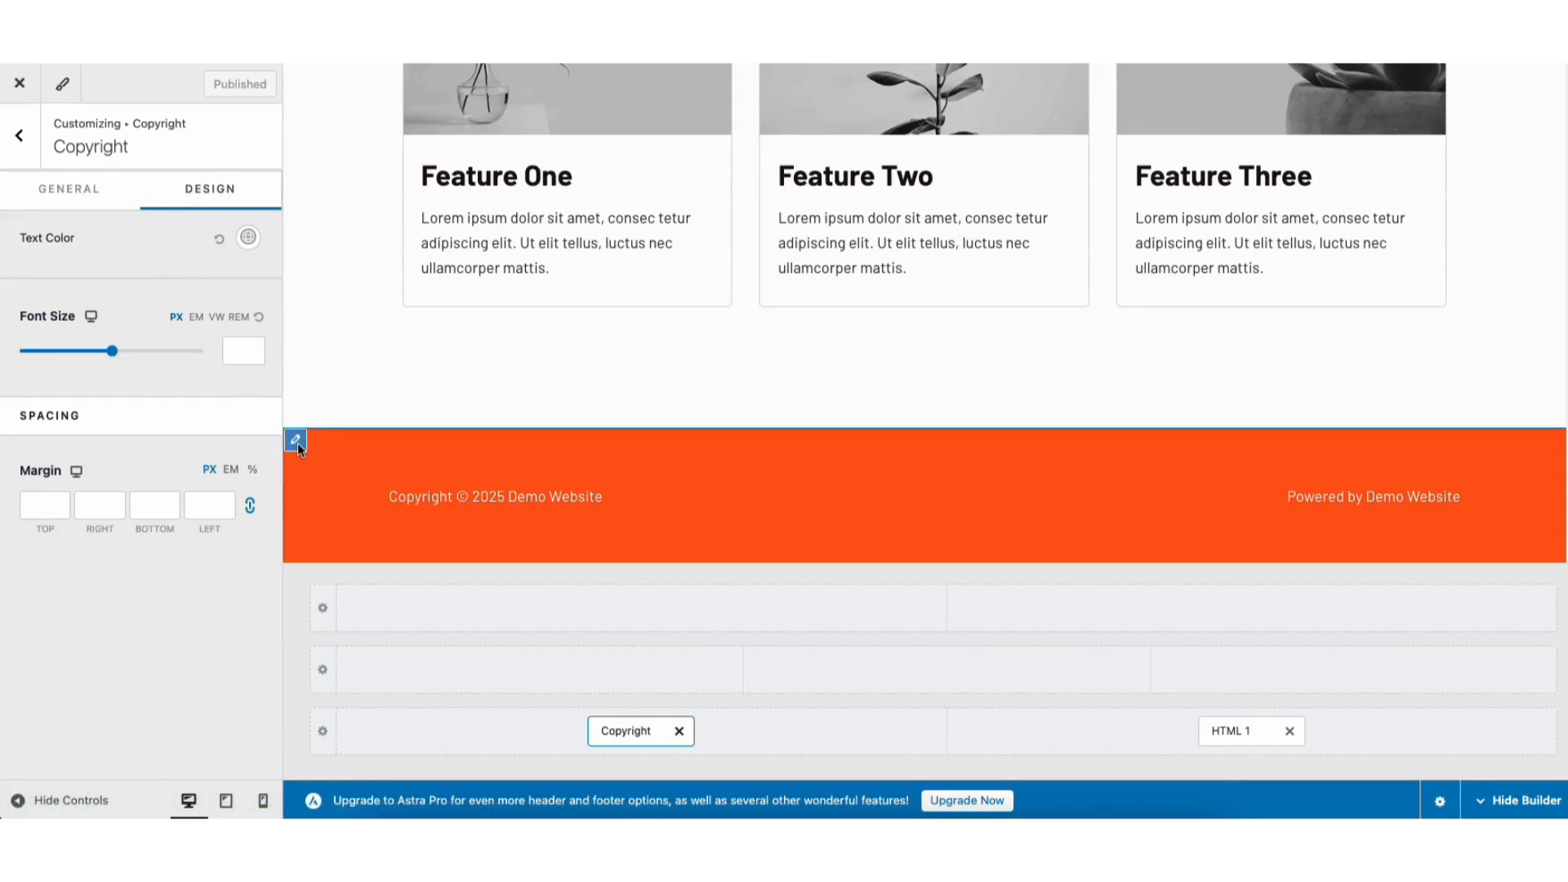
Step: Examine the Below Footer row's column and layout options and the elements available for the empty footer row
left_click(298, 441)
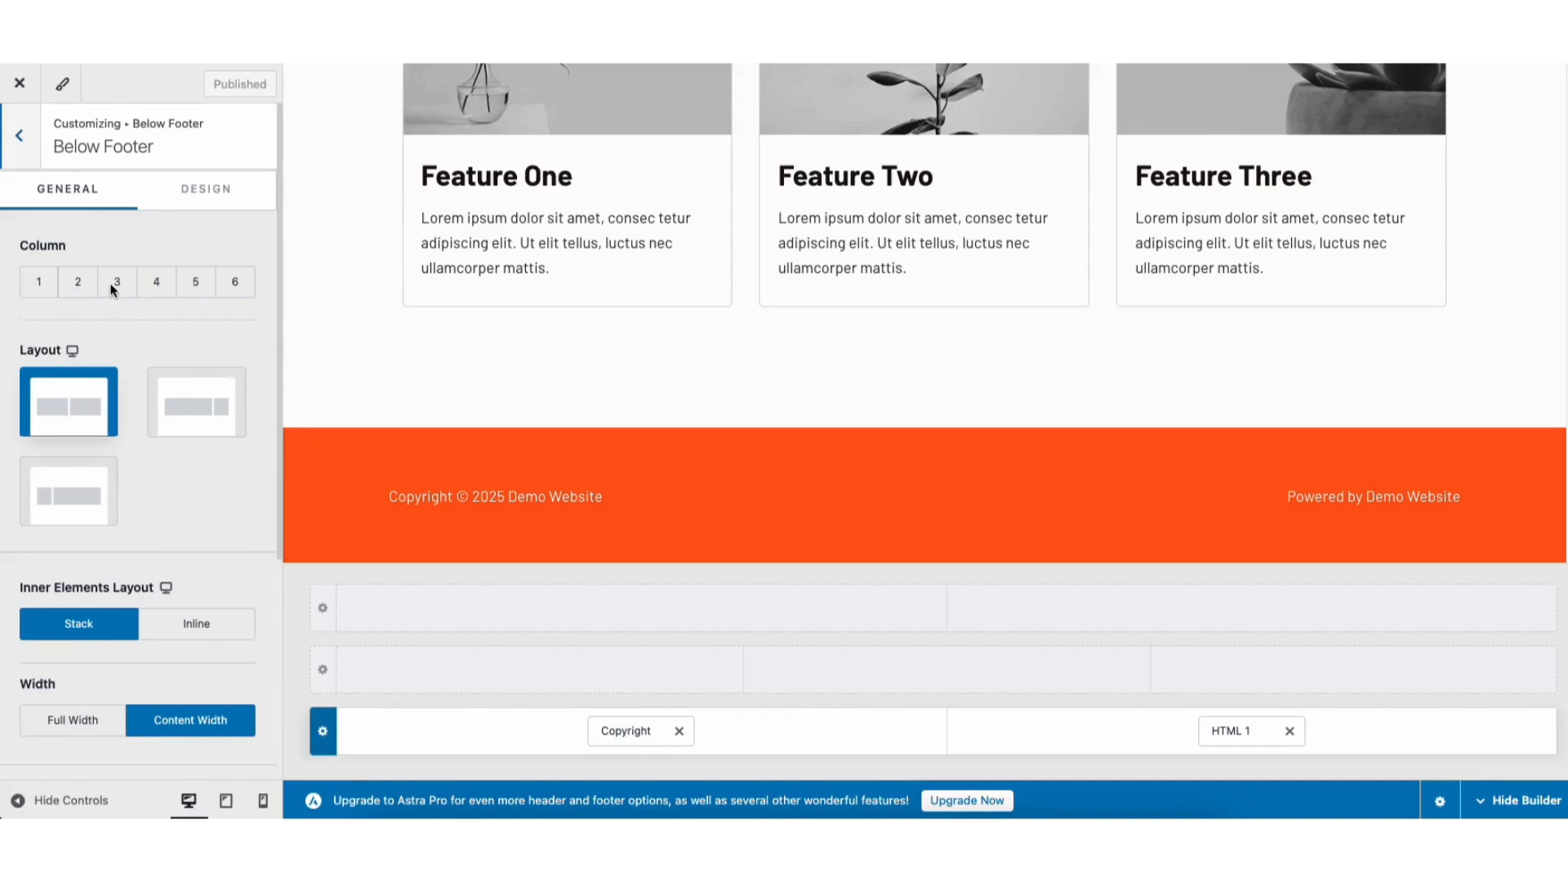
left_click(546, 670)
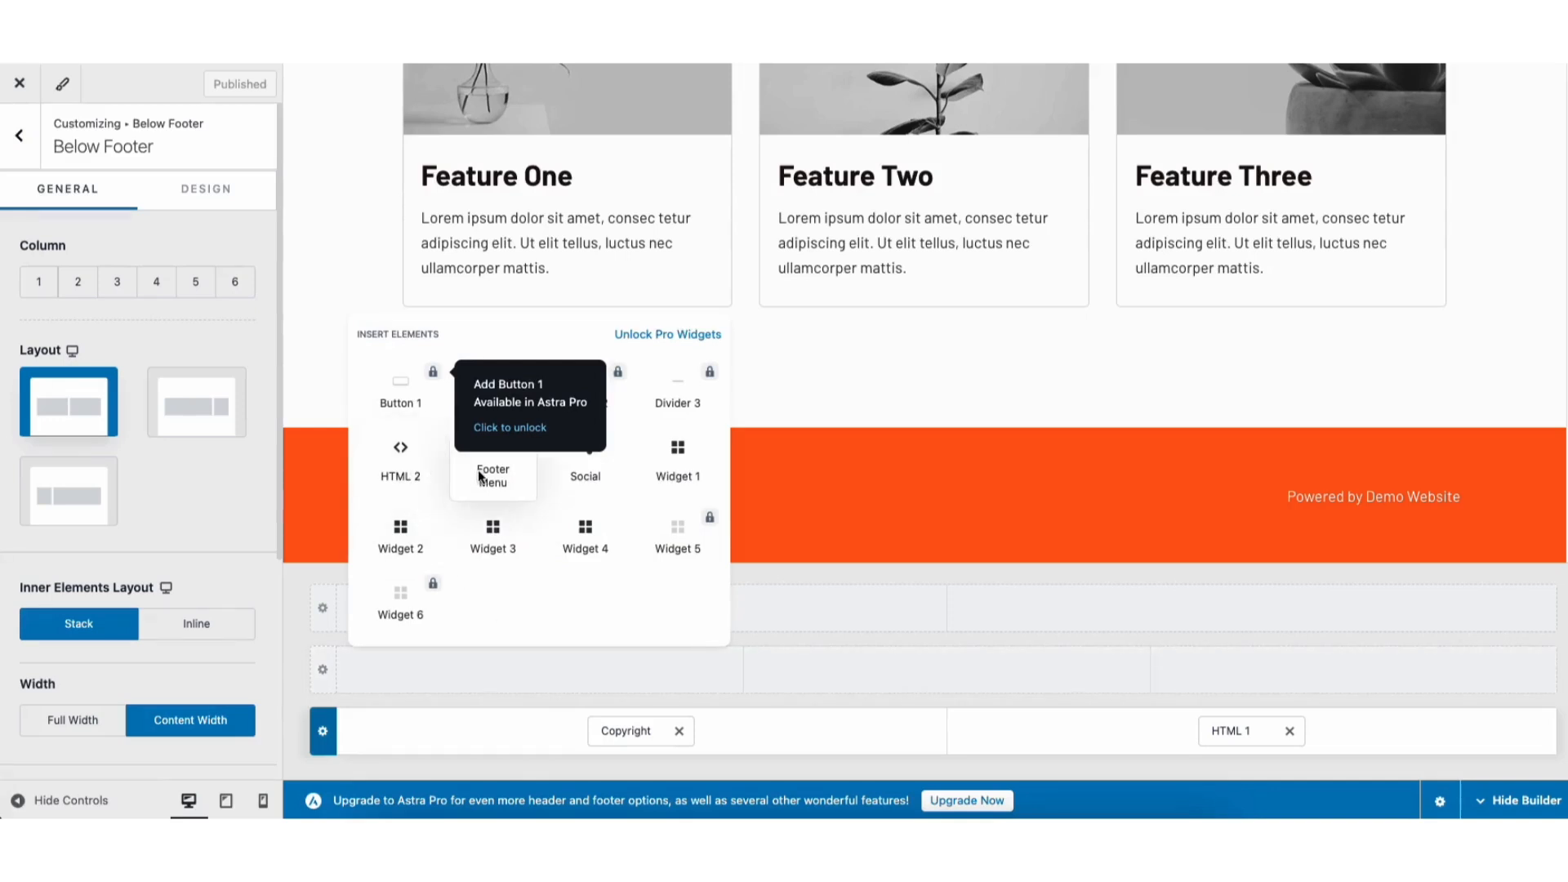
left_click(760, 632)
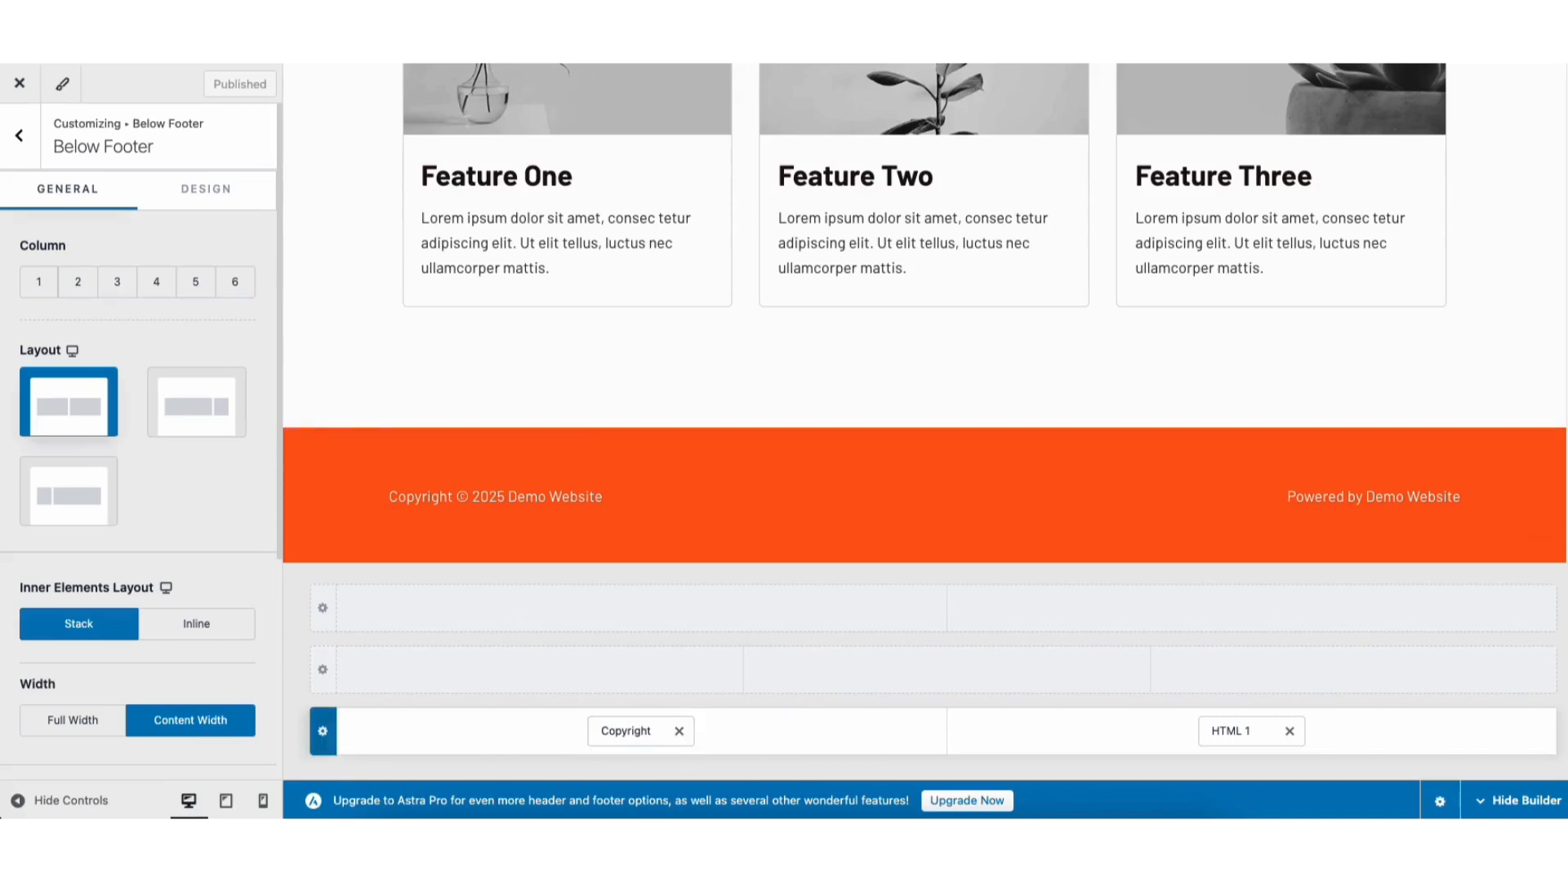
Step: Review the header Appointment button's text and design settings, and remove the button from the header
scroll(924, 312, "up", 20)
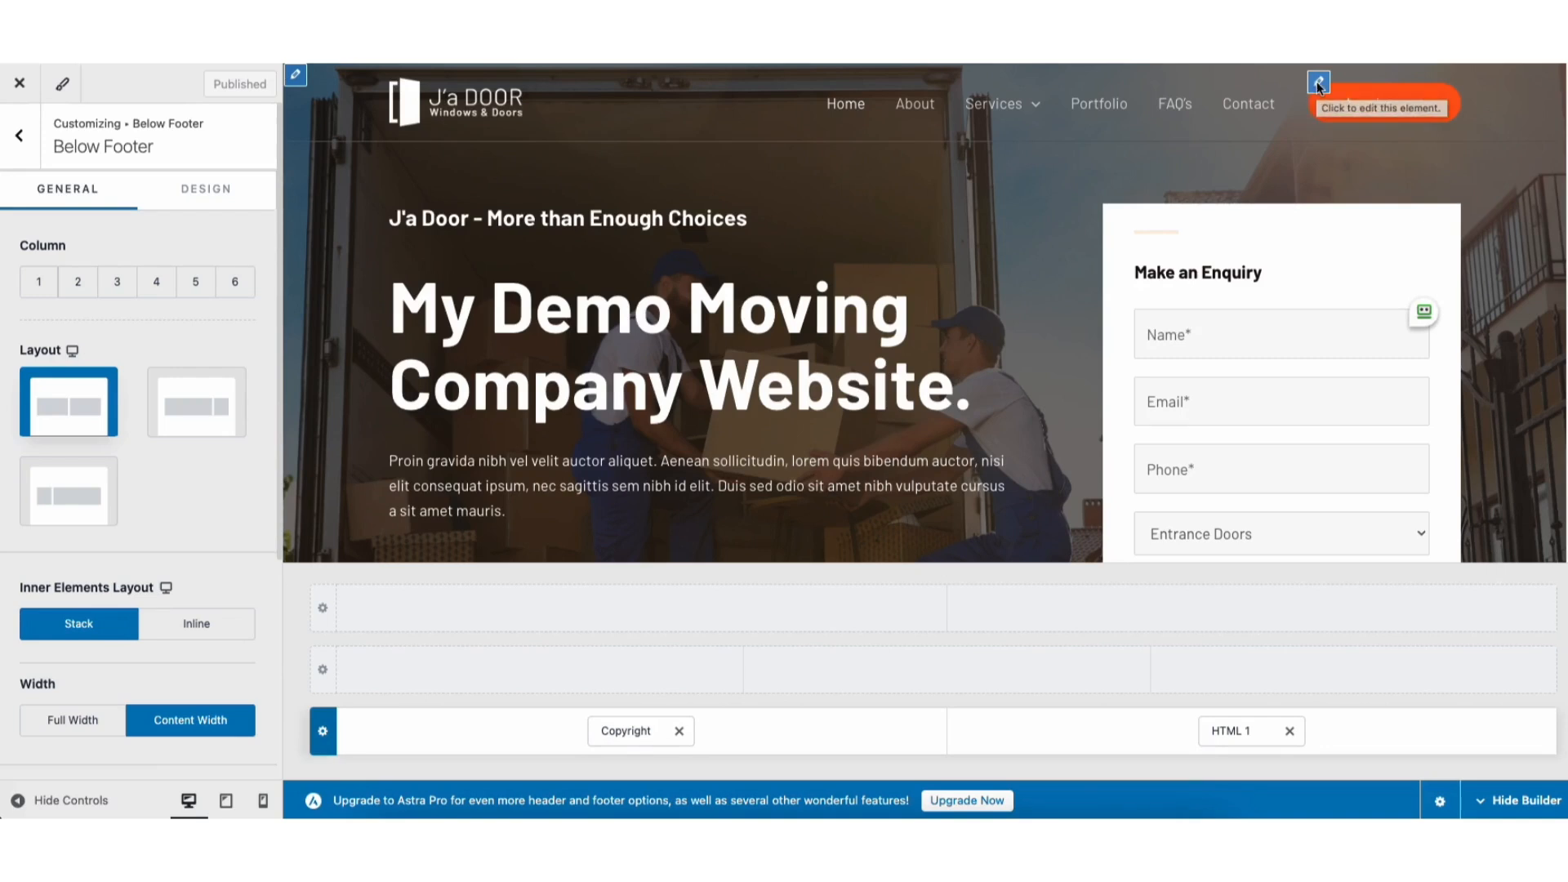
left_click(1318, 82)
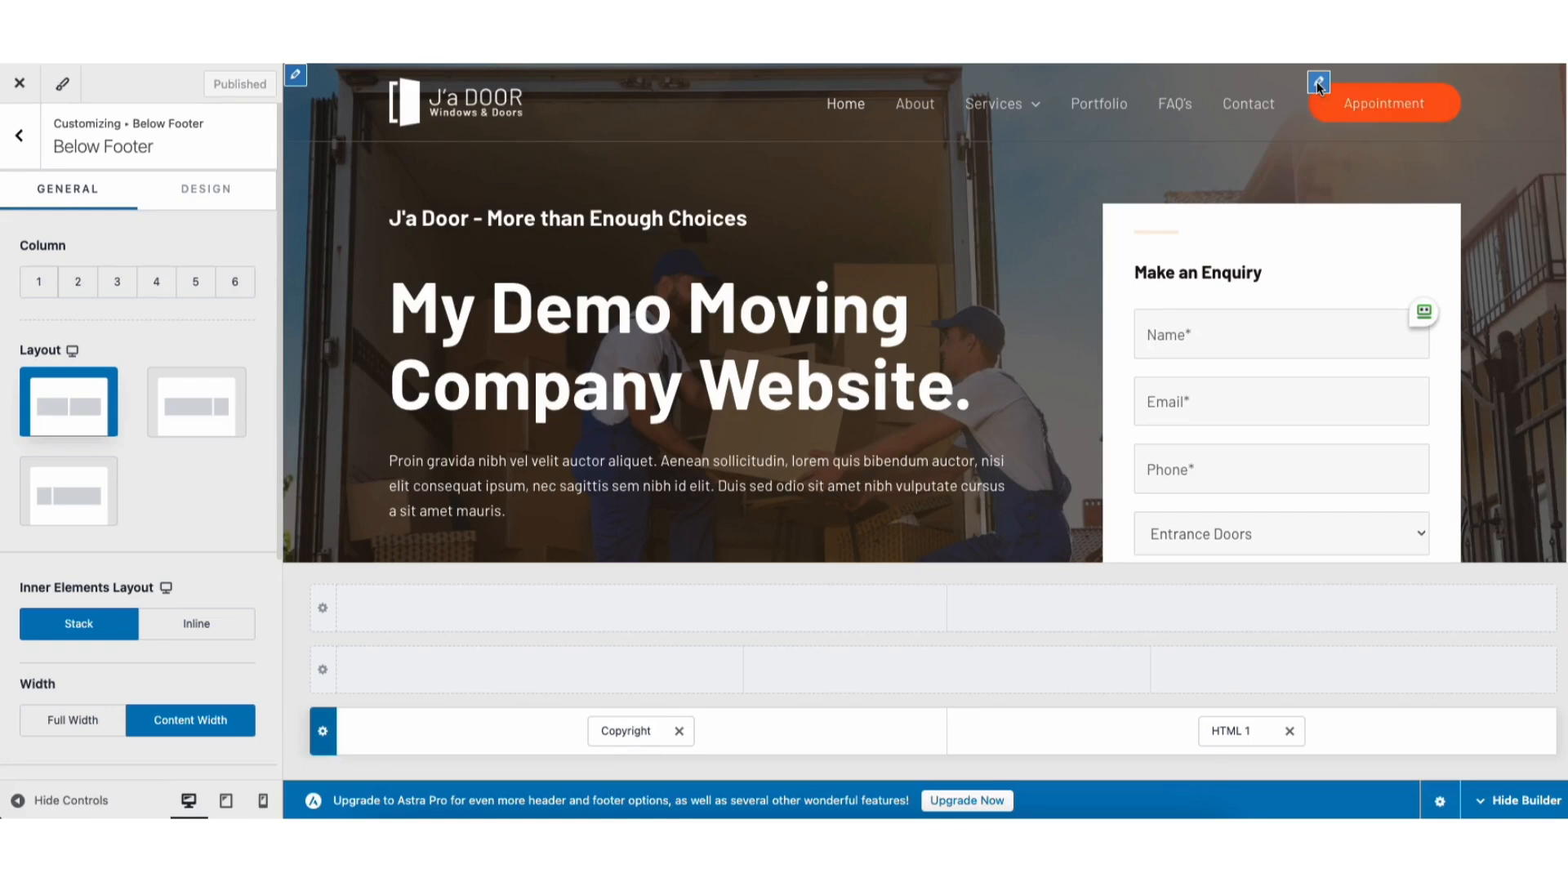
left_click_drag(27, 283, 67, 281)
left_click(190, 200)
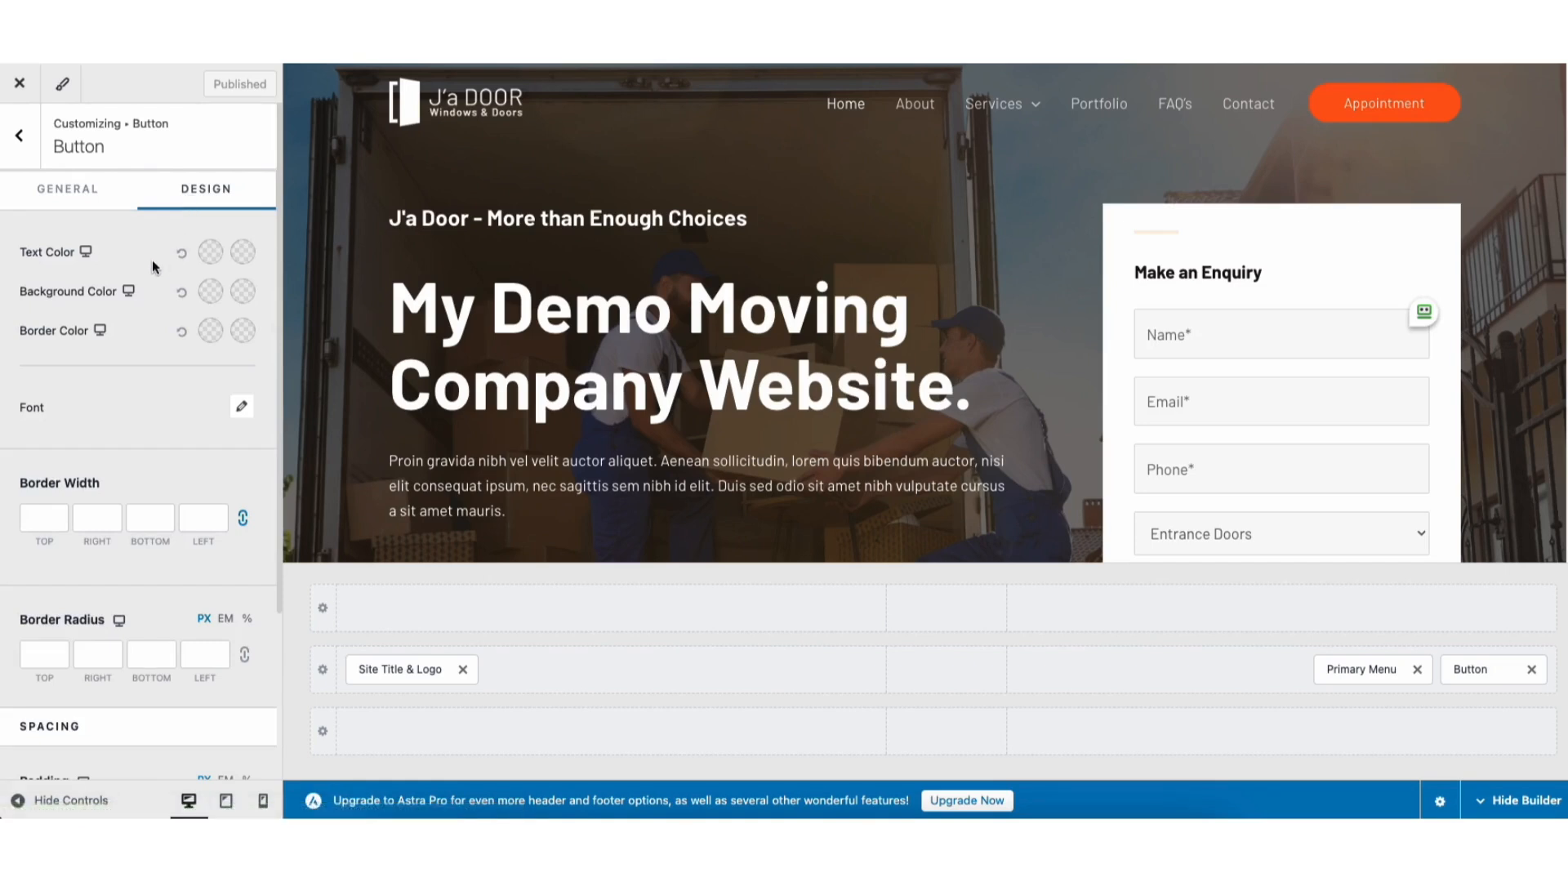
left_click(1531, 670)
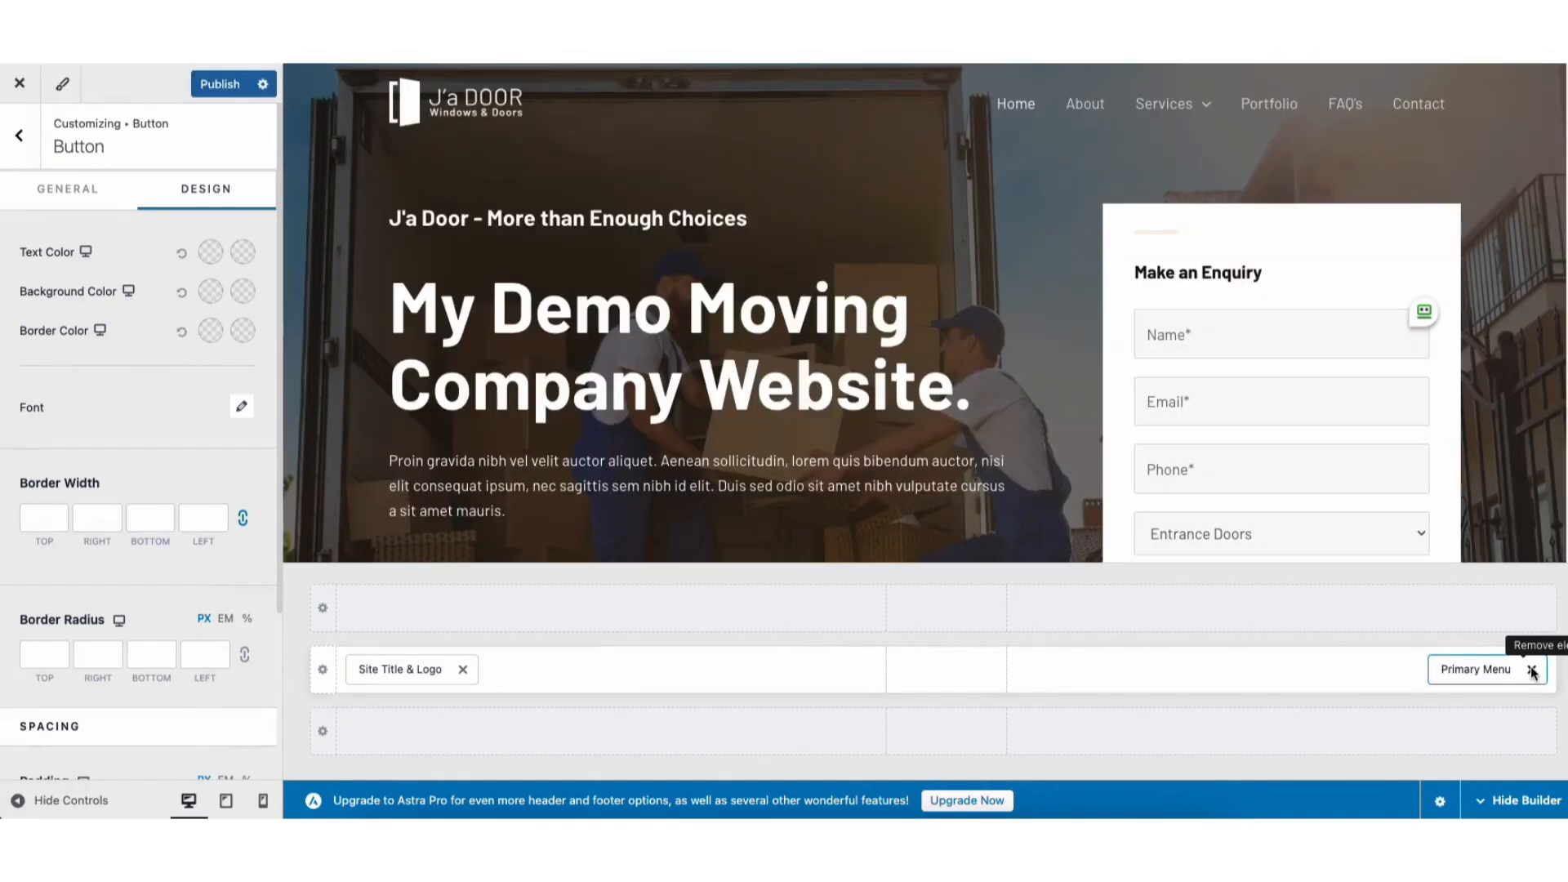
left_click_drag(1462, 670, 1428, 691)
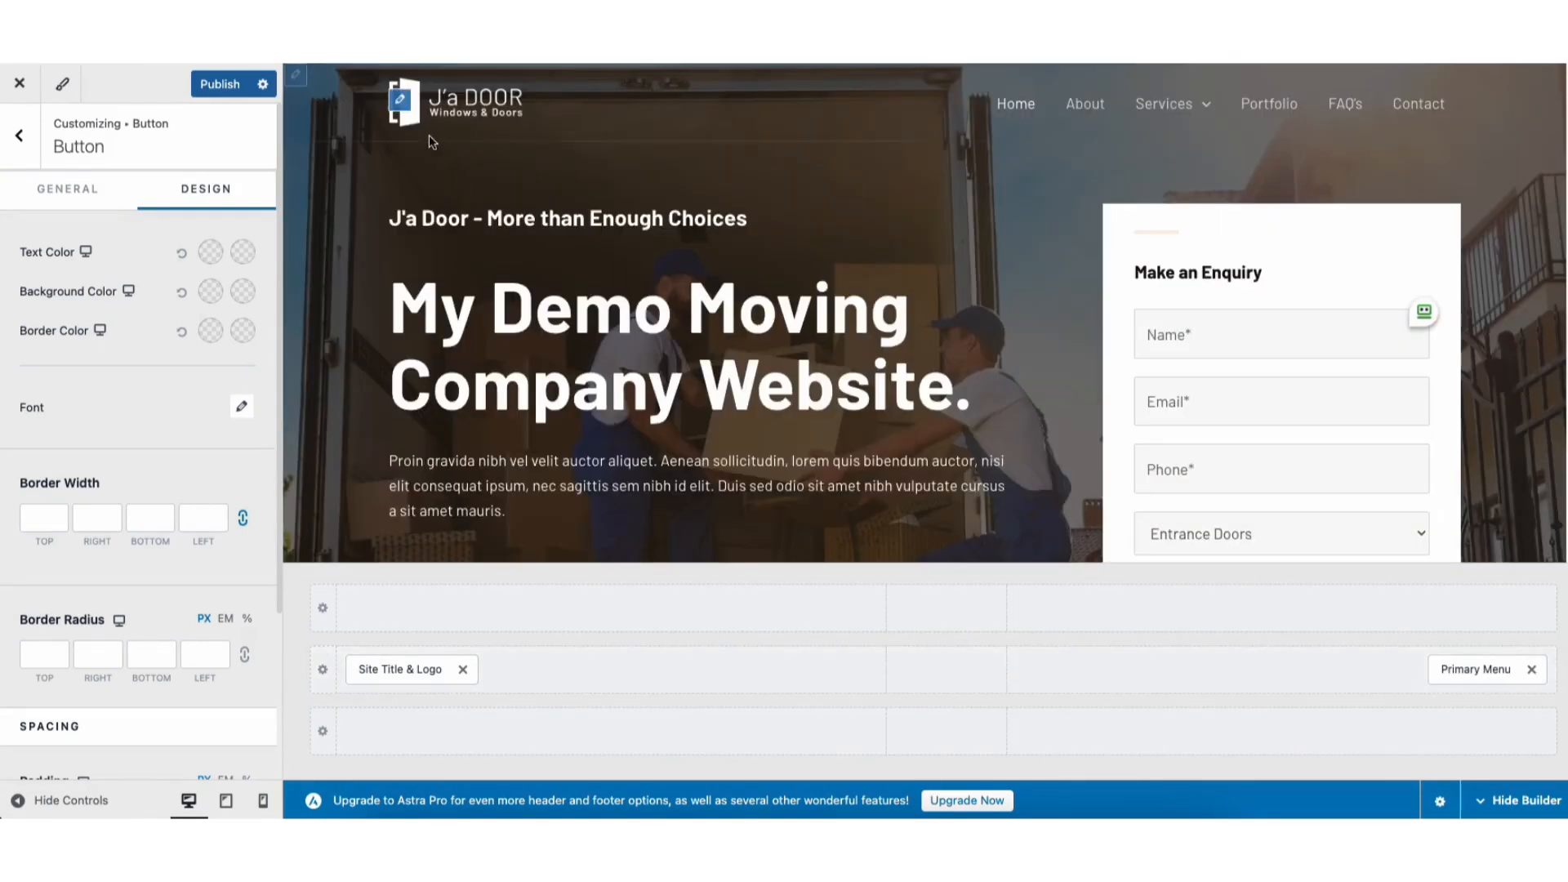
Step: Examine the transparent header's logo and design settings, and return to the main customizer sections
left_click(400, 103)
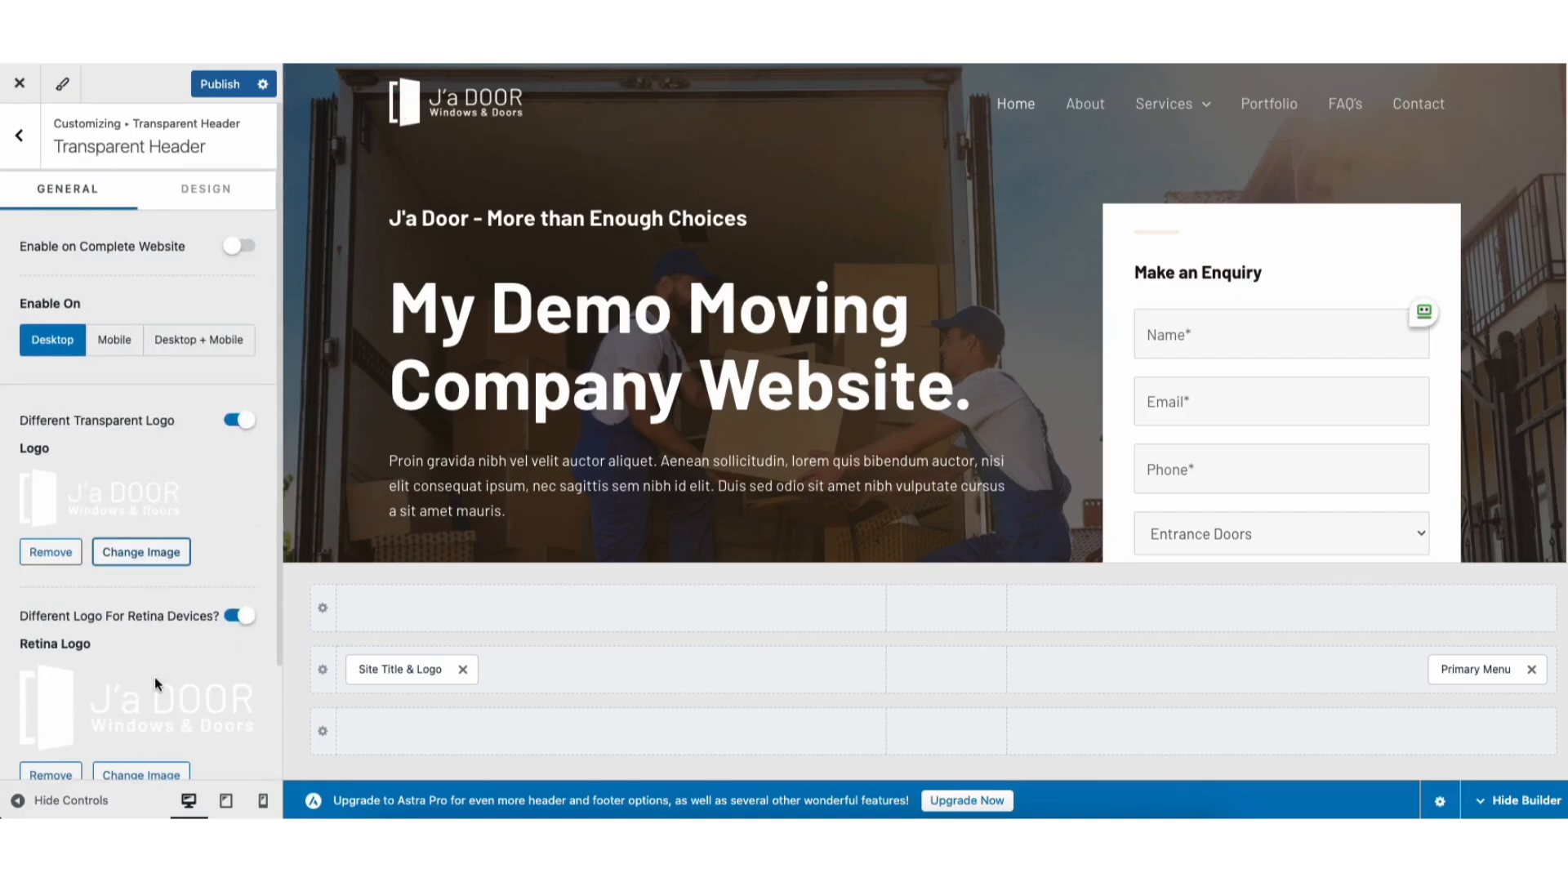
left_click(208, 188)
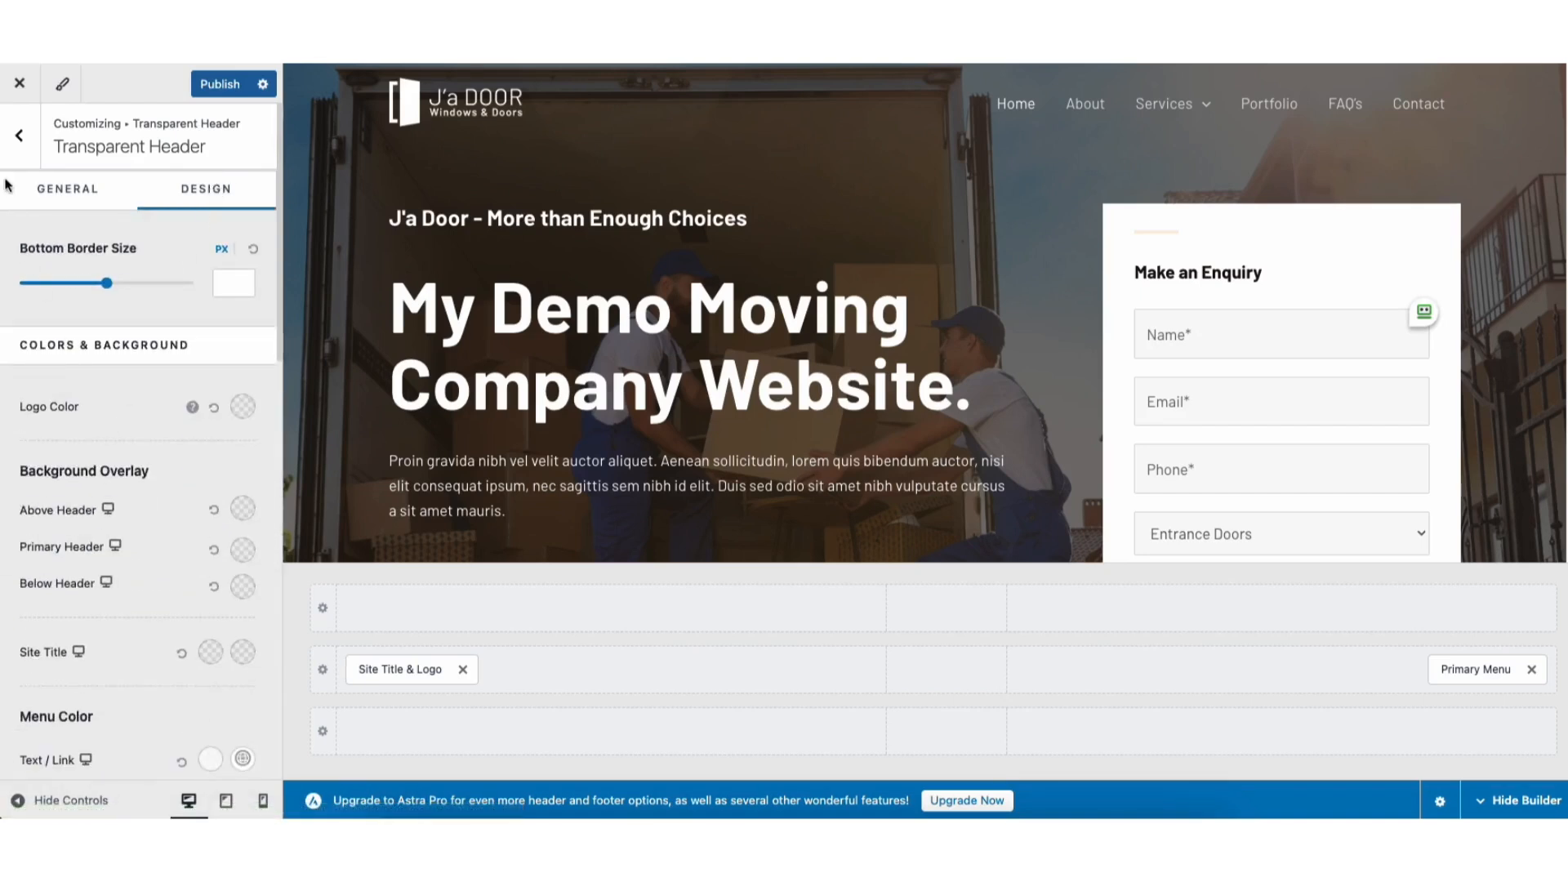
left_click(17, 143)
left_click(17, 140)
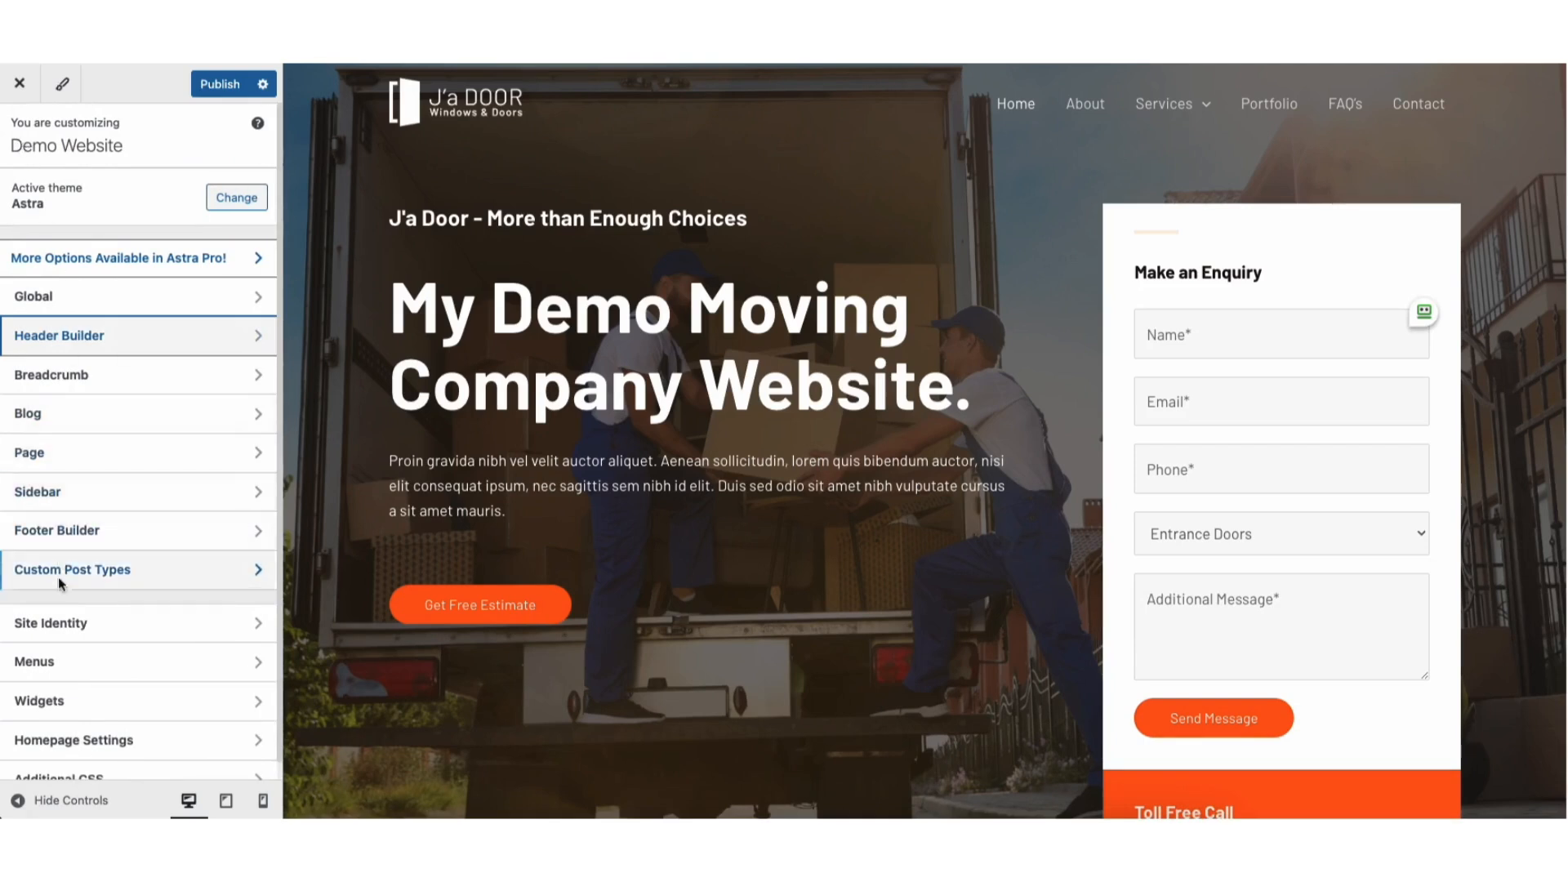
Step: Examine the site identity options, including the site icon, logo, logo width, site title and tagline settings
left_click(61, 620)
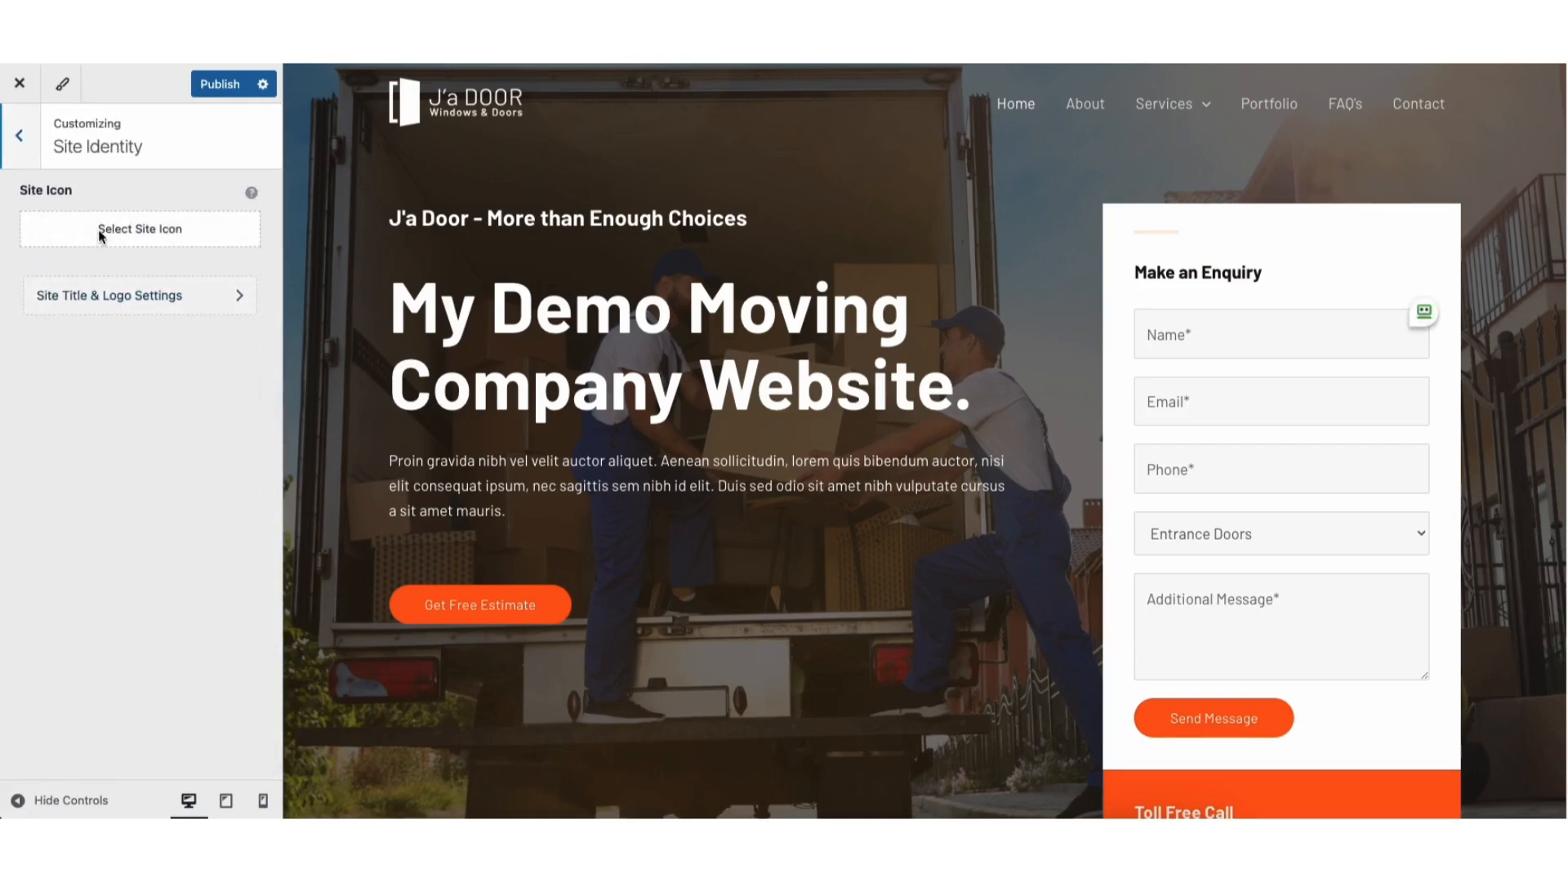
left_click(96, 292)
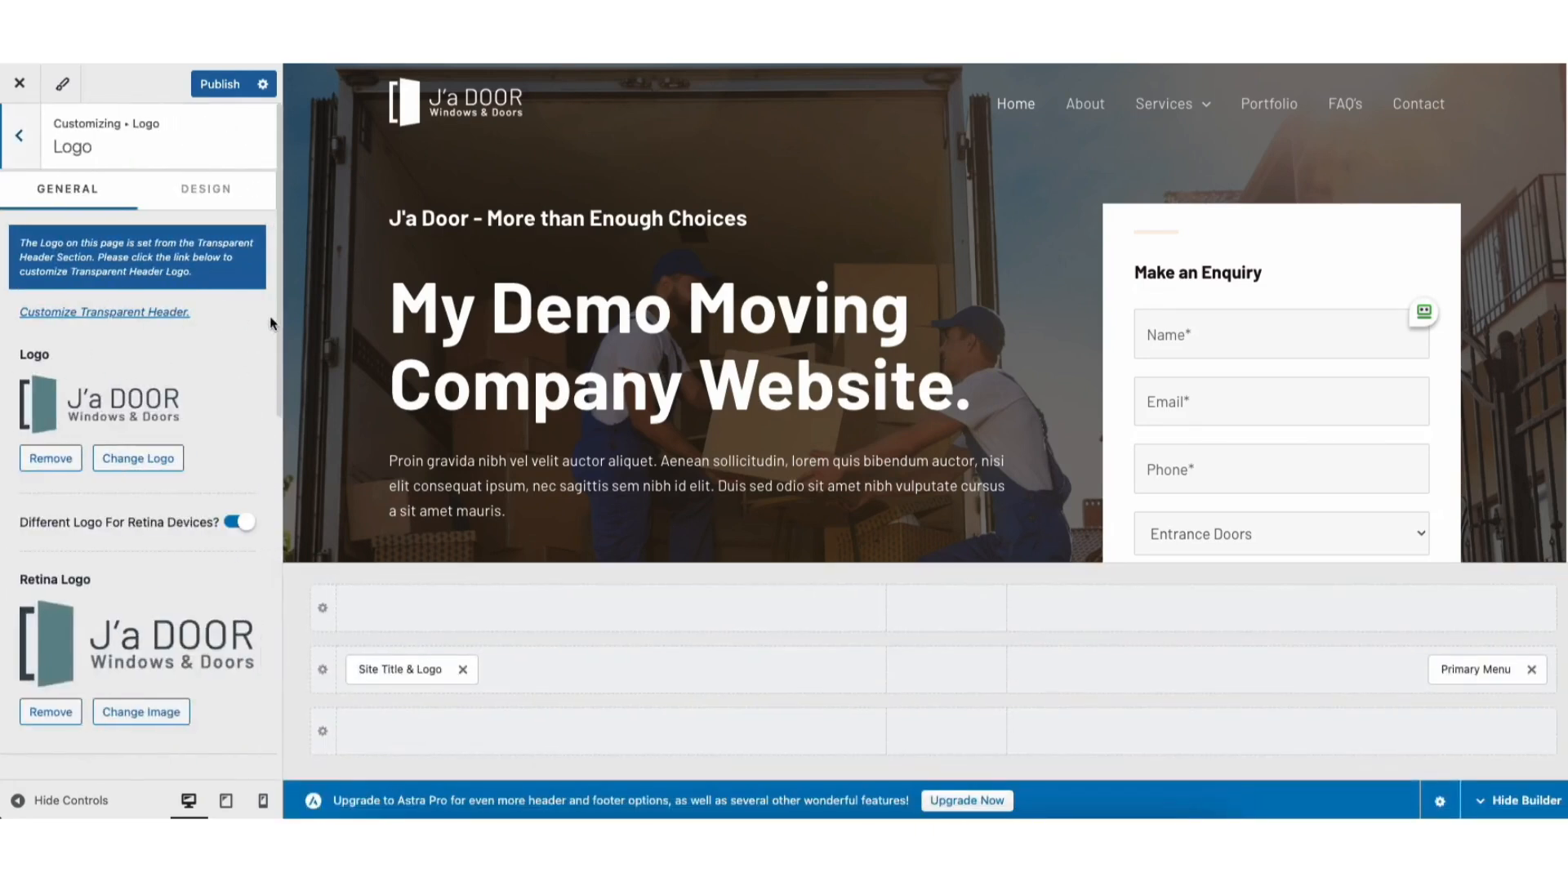
left_click_drag(277, 316, 279, 575)
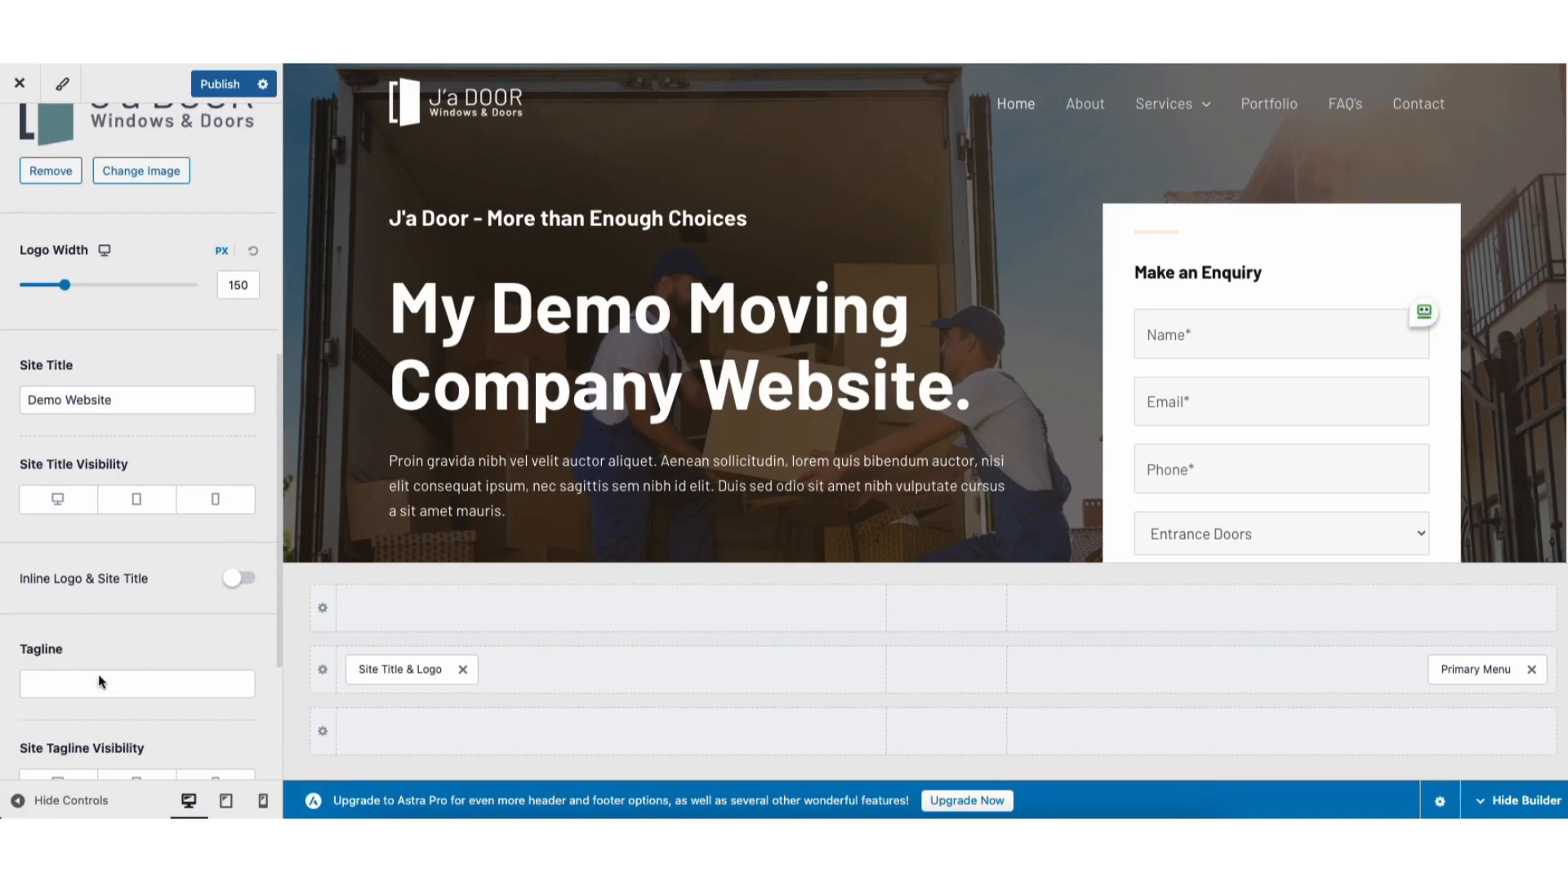
left_click_drag(279, 590, 279, 315)
left_click(17, 136)
left_click(16, 132)
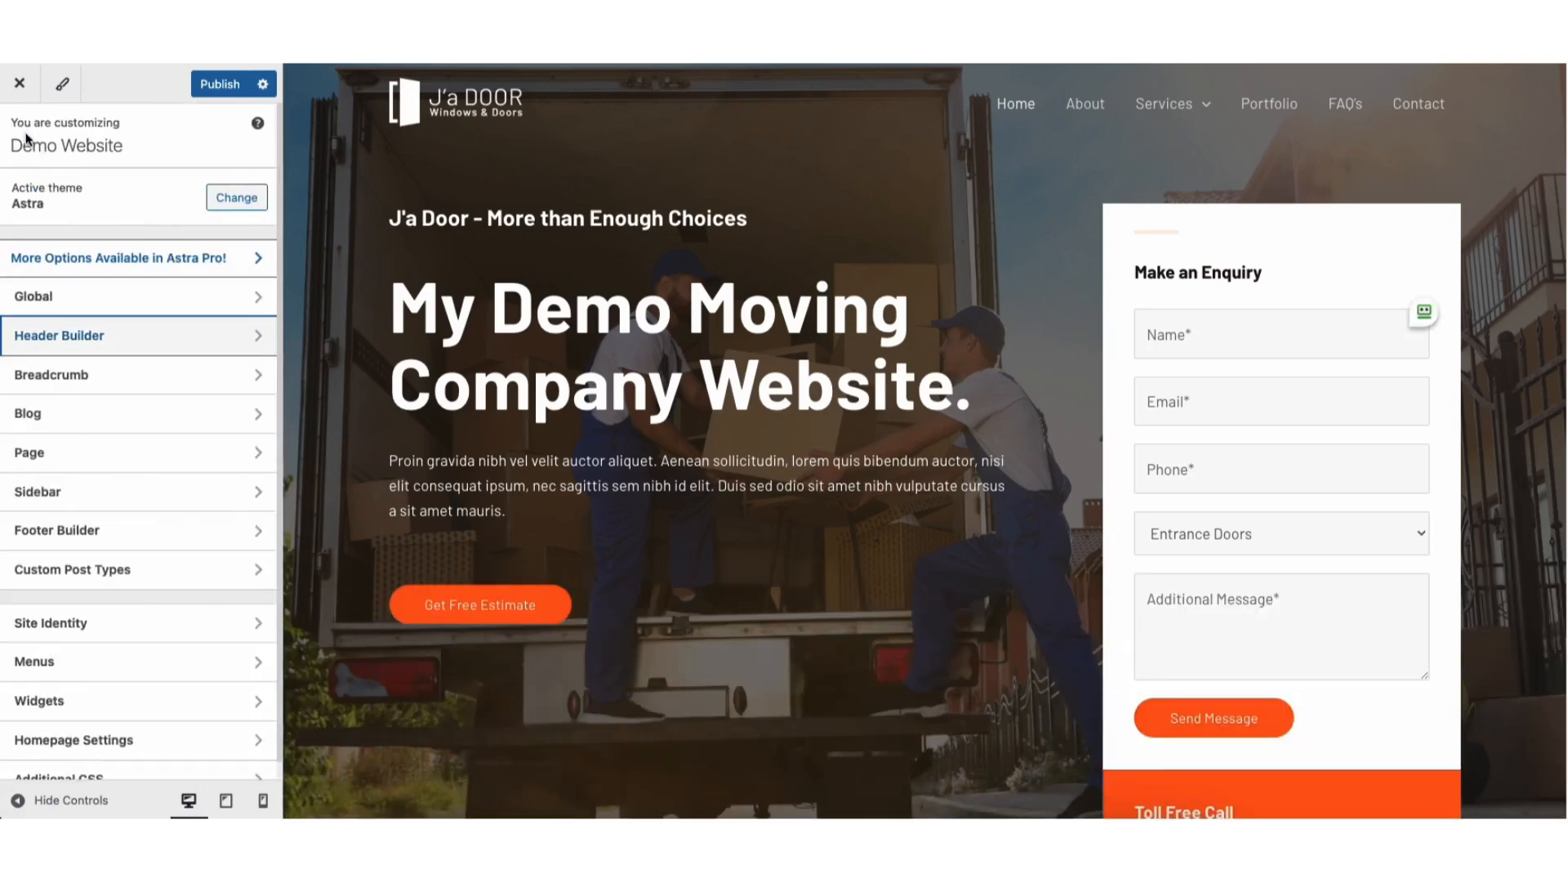
Step: Examine the global typography presets and fonts, and the global color palette and theme colors
left_click(65, 310)
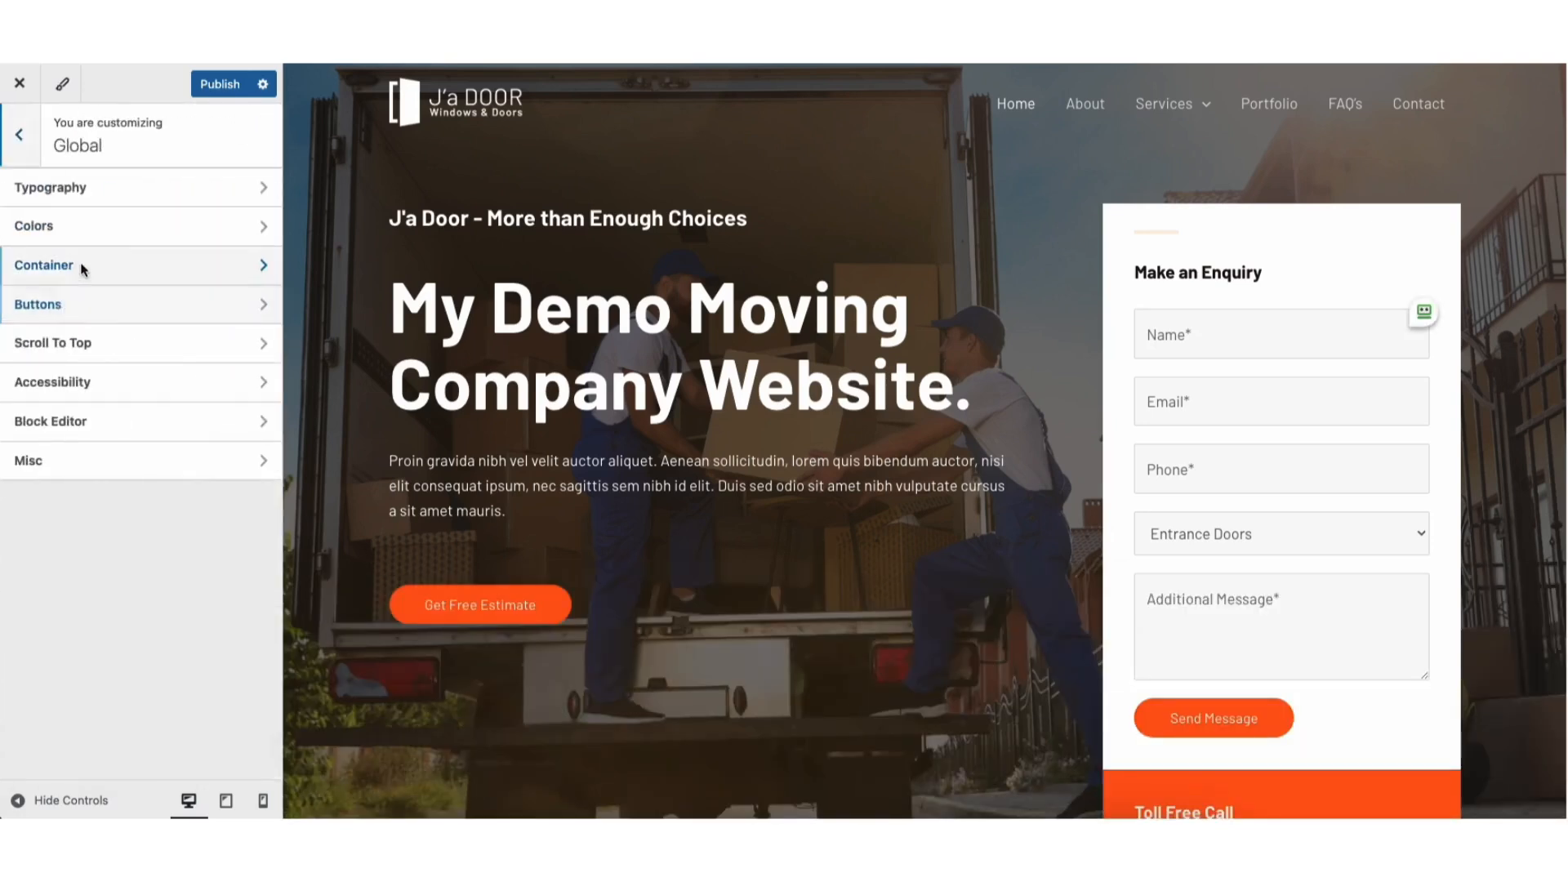
left_click(115, 188)
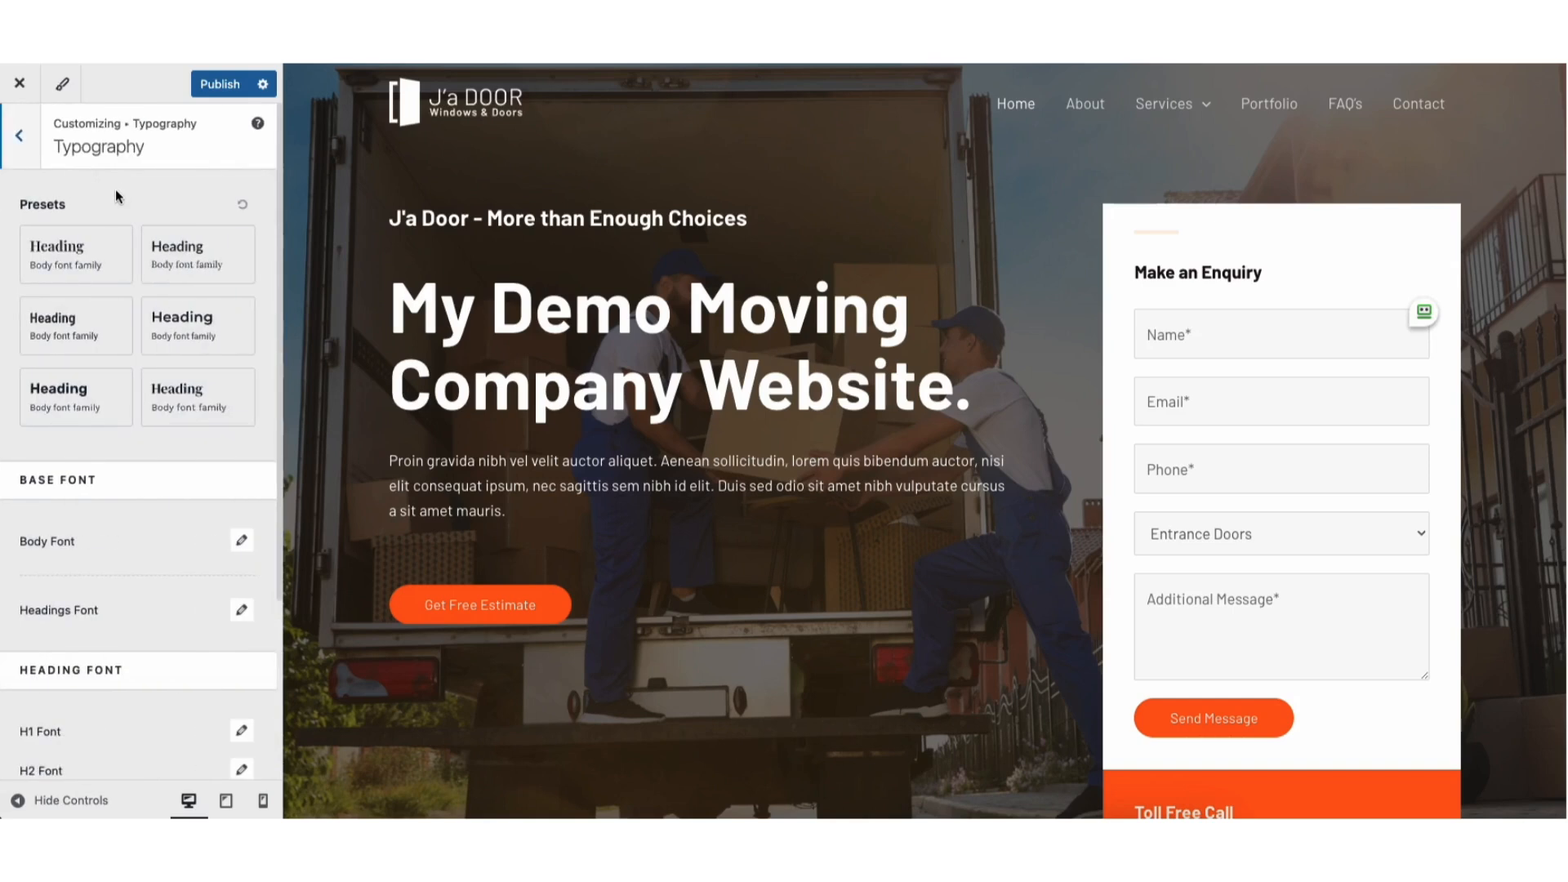
left_click(23, 137)
left_click(76, 220)
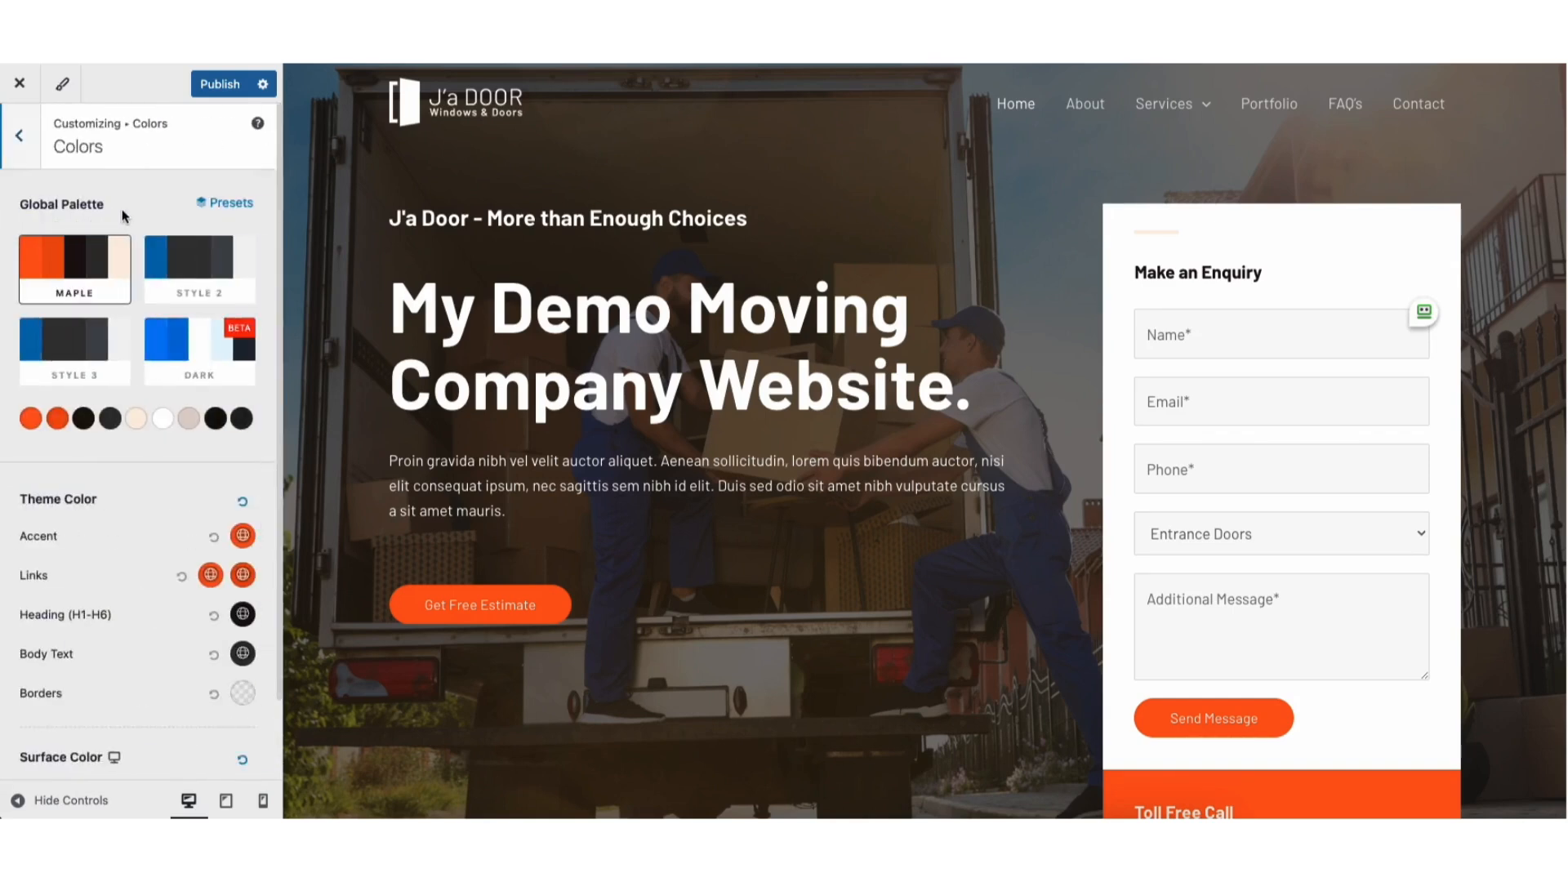
left_click(20, 138)
left_click(76, 295)
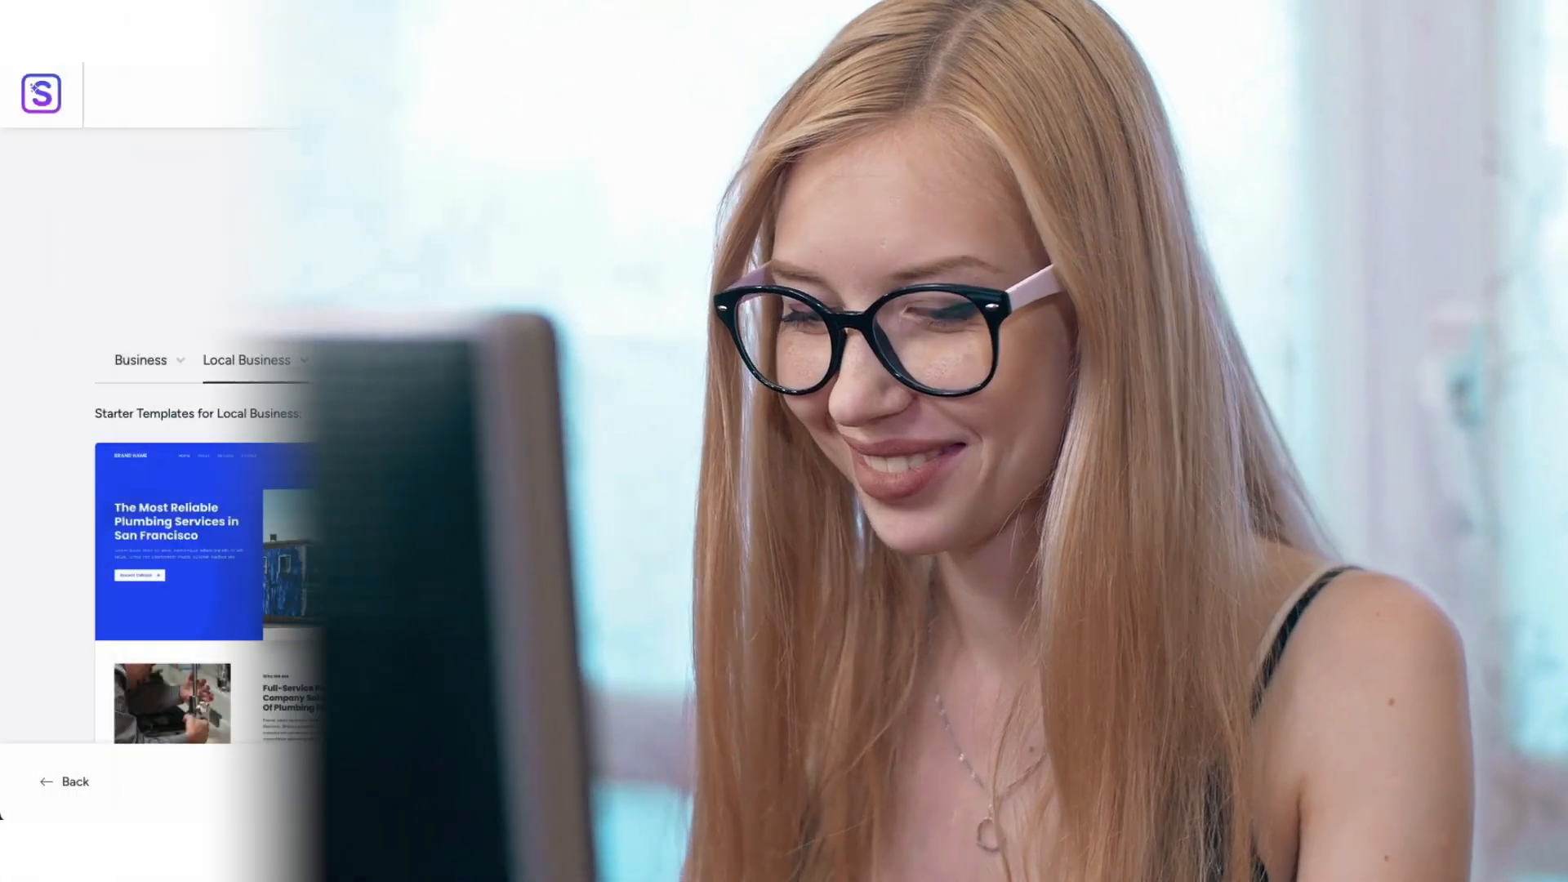
scroll(784, 556, "down", 10)
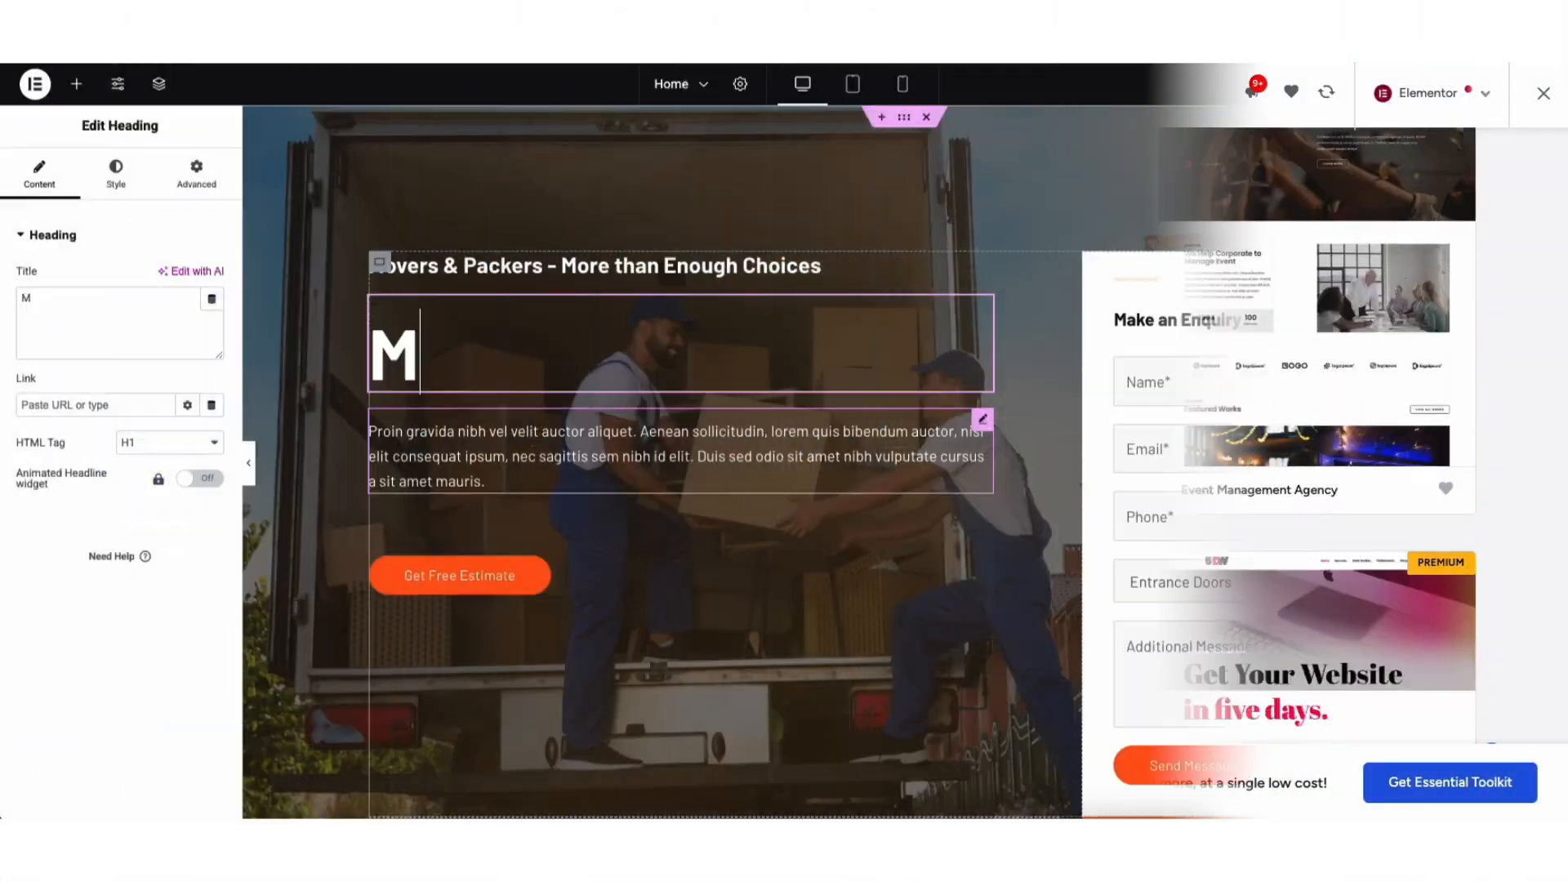
type("y Demo Movi")
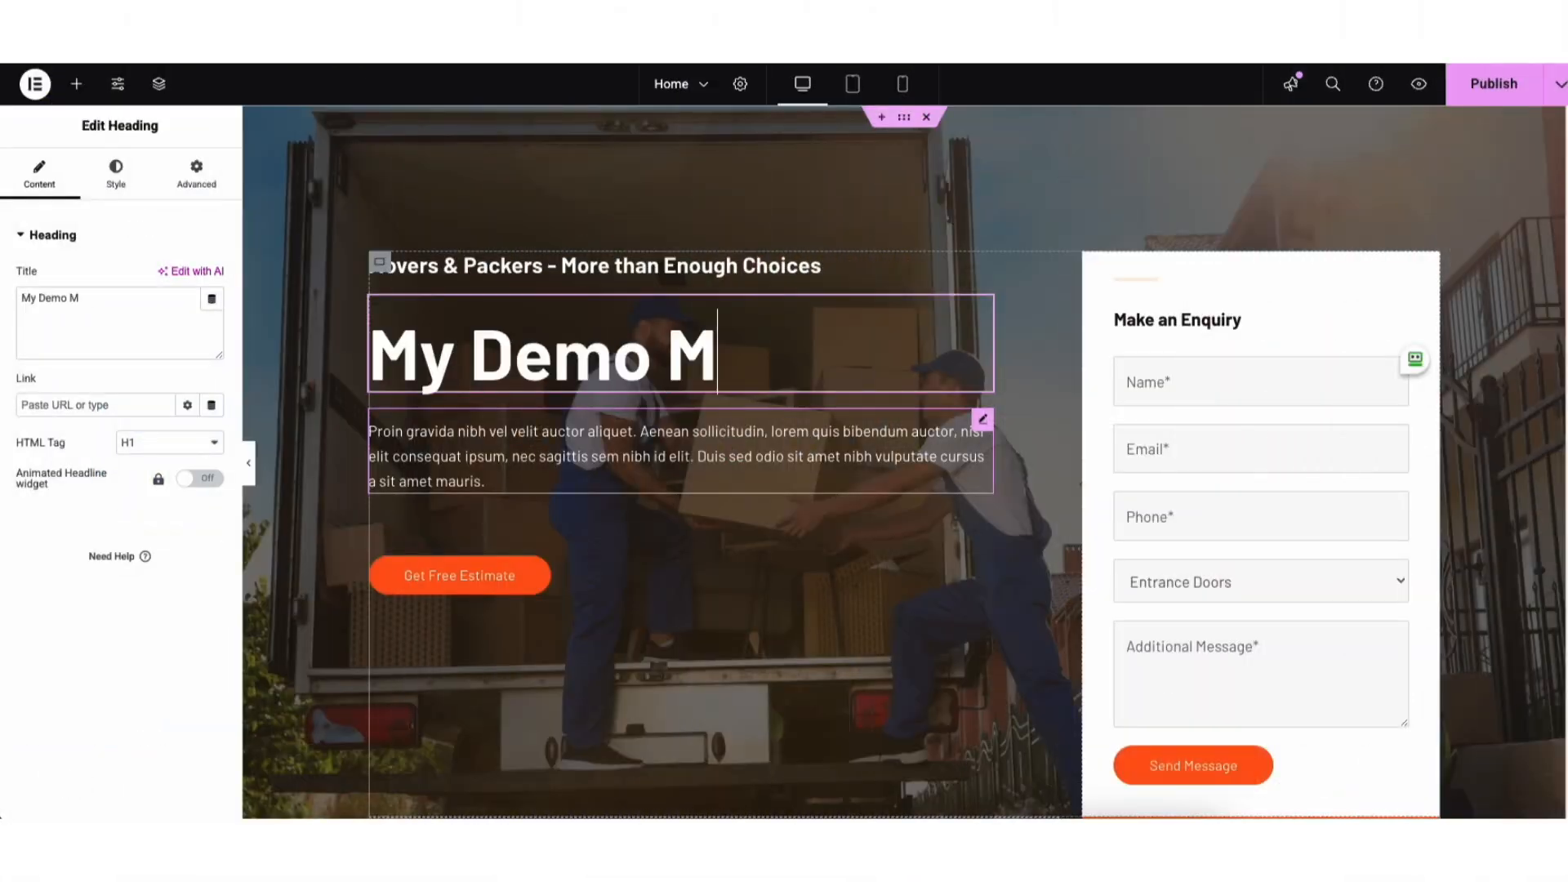
type("ng Comp")
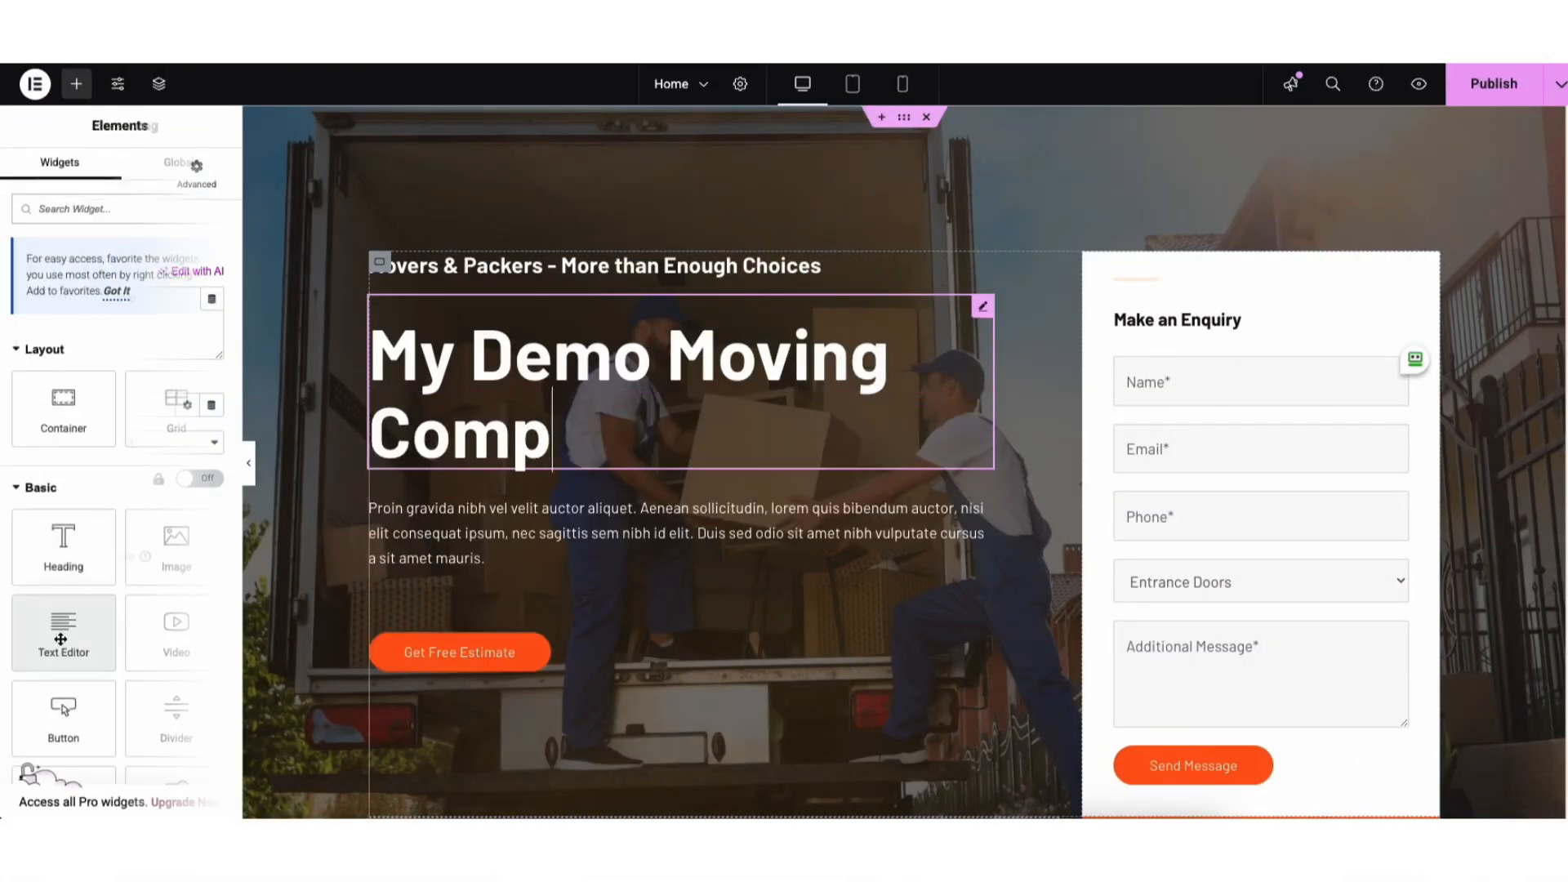
left_click_drag(65, 637, 557, 464)
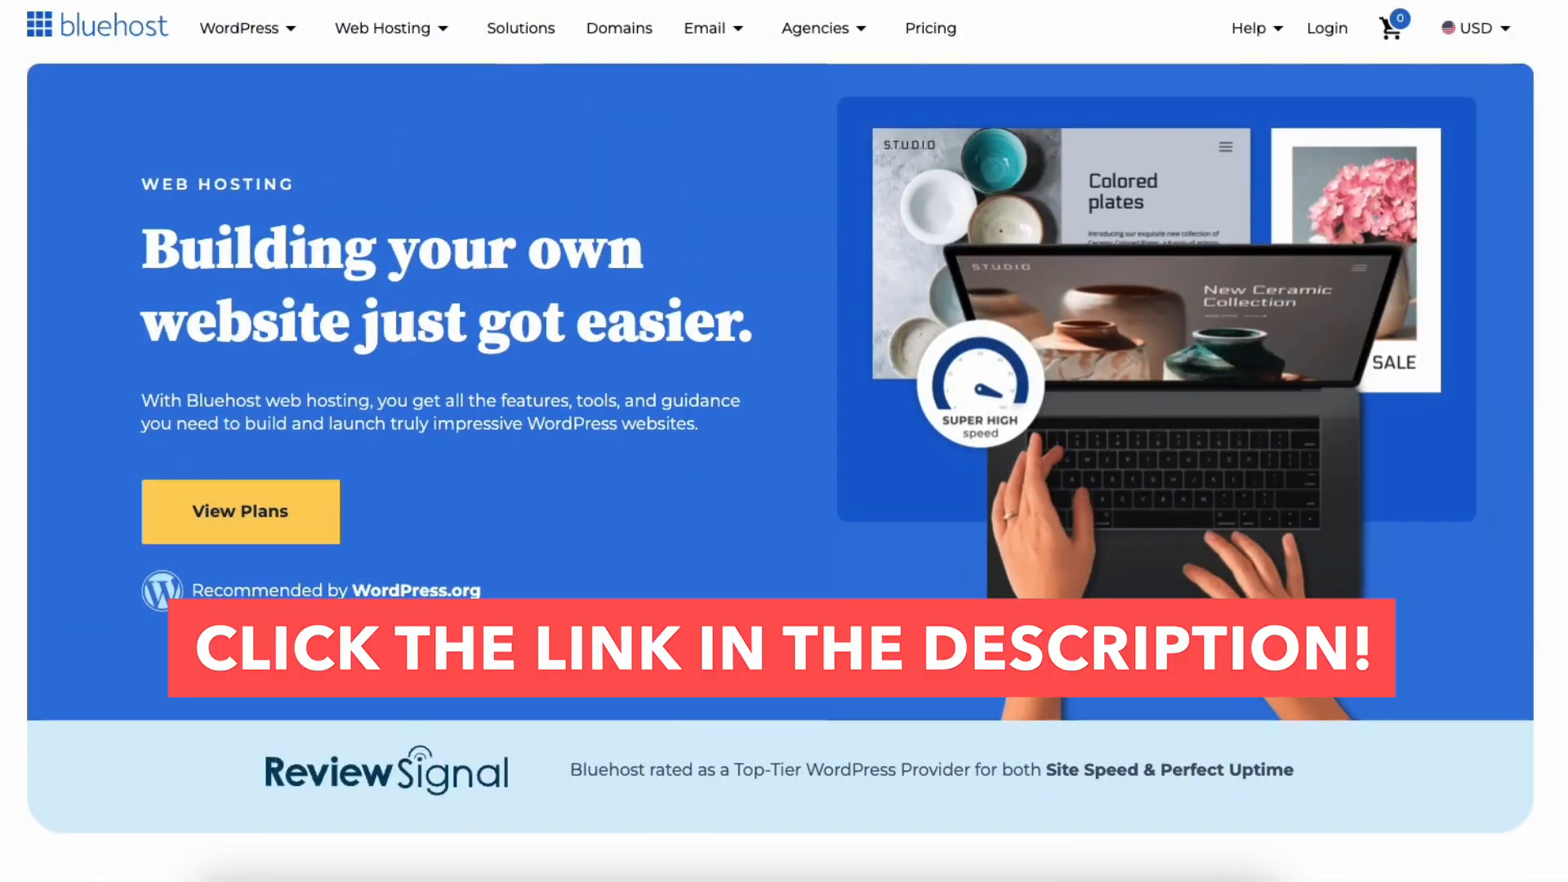
scroll(784, 441, "down", 10)
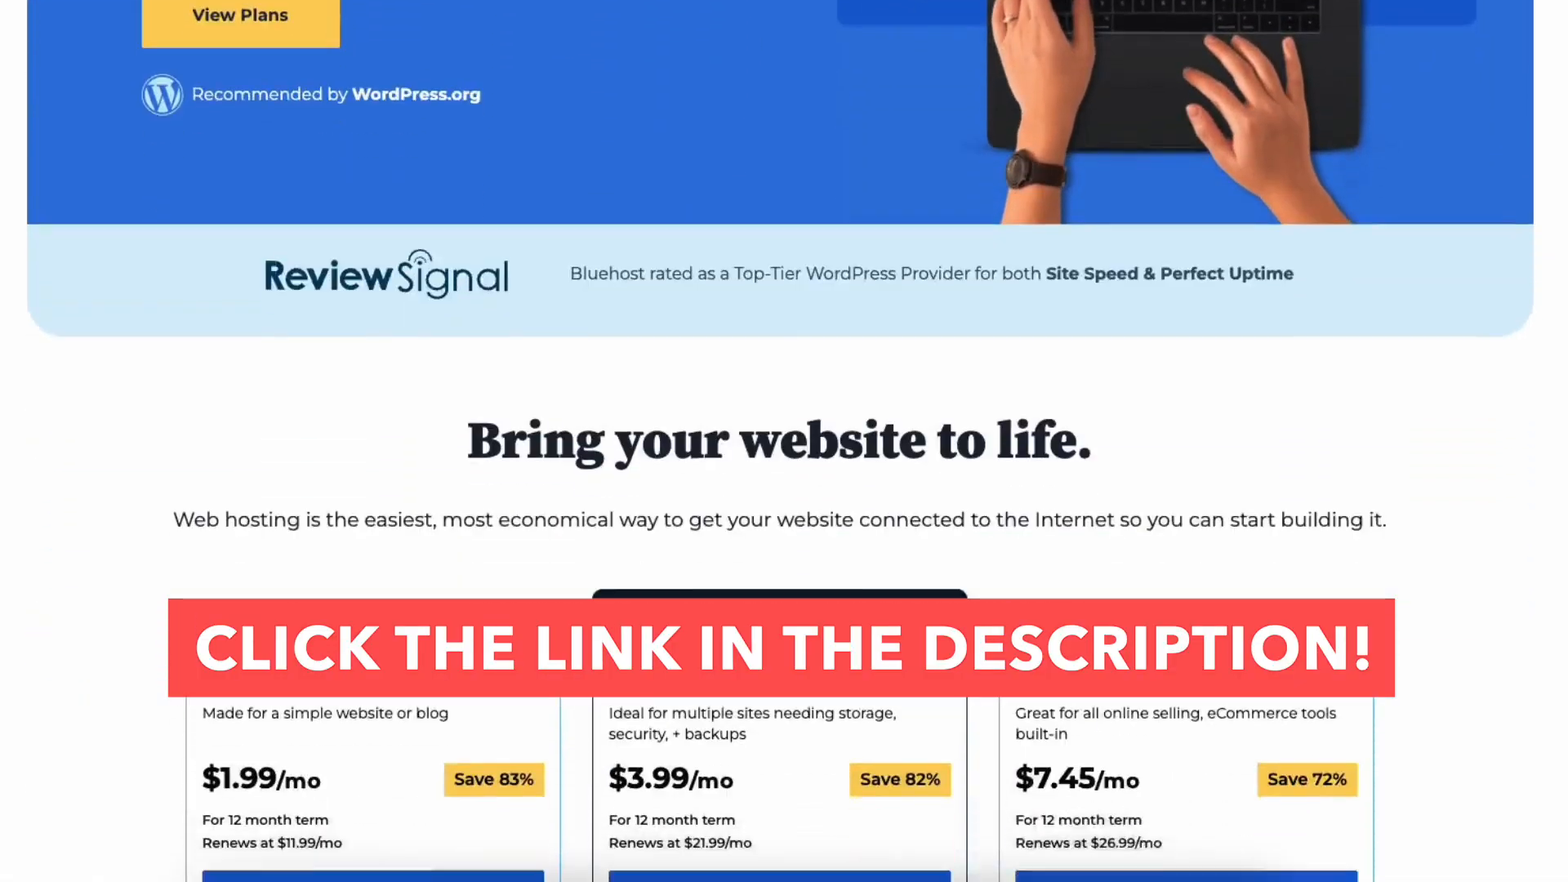
scroll(784, 441, "down", 15)
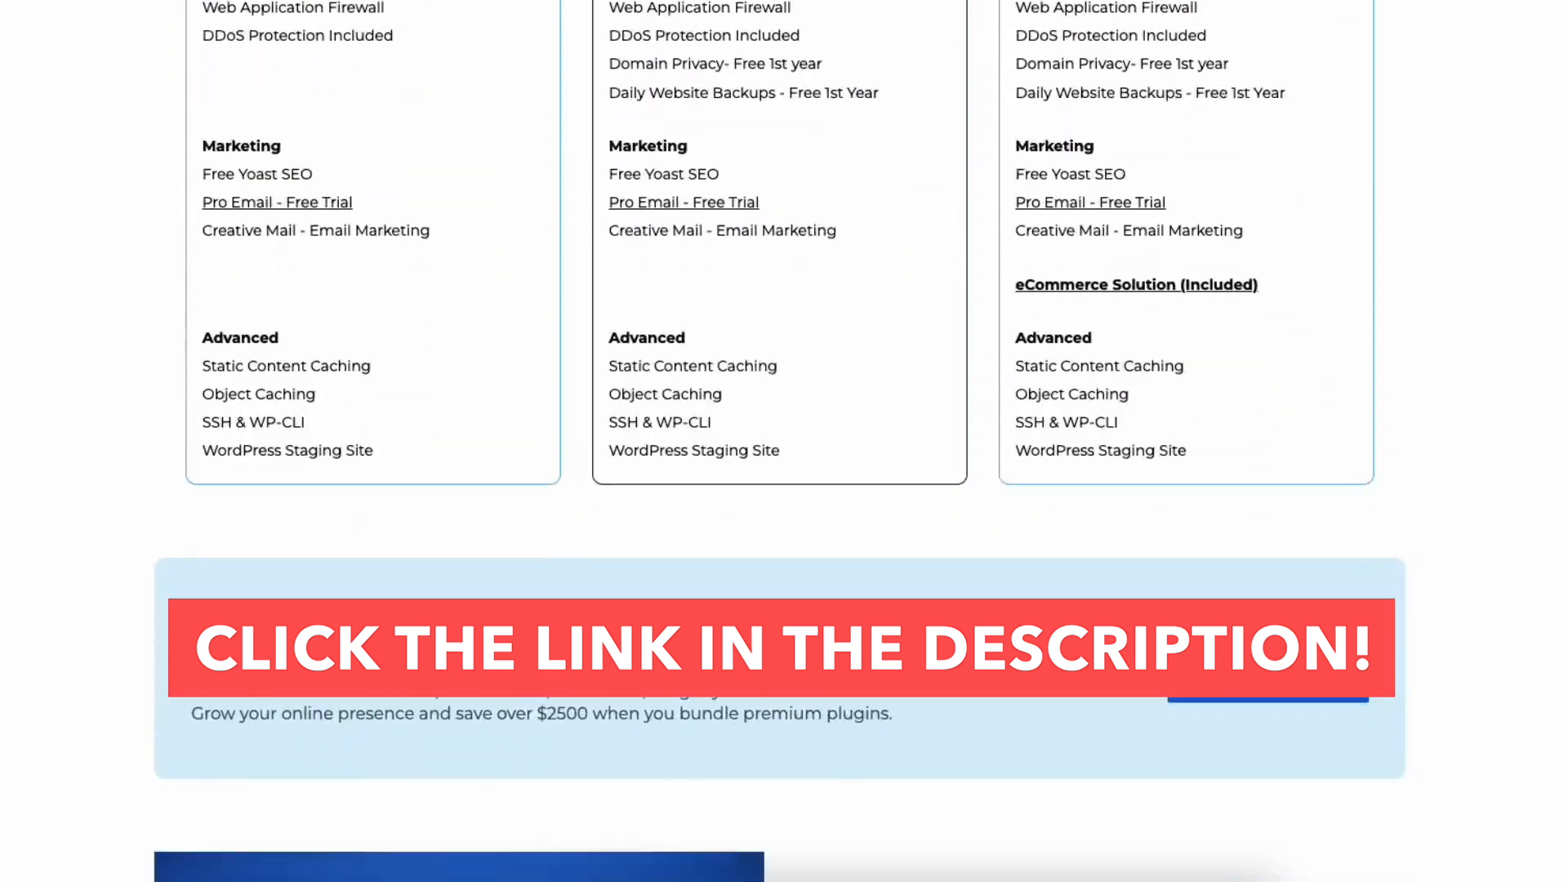
scroll(784, 441, "down", 15)
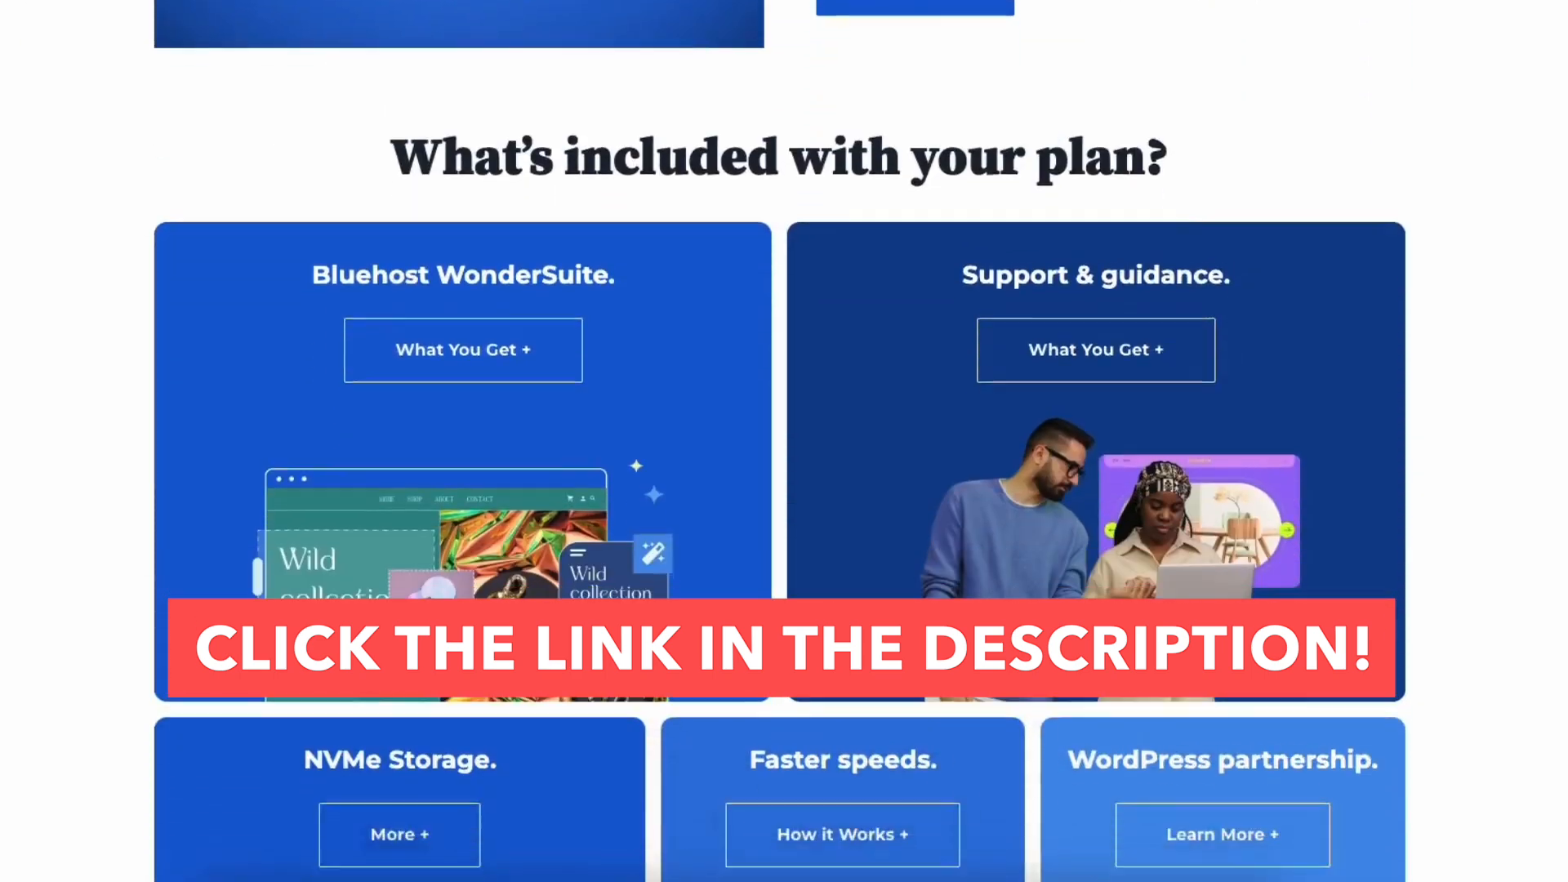